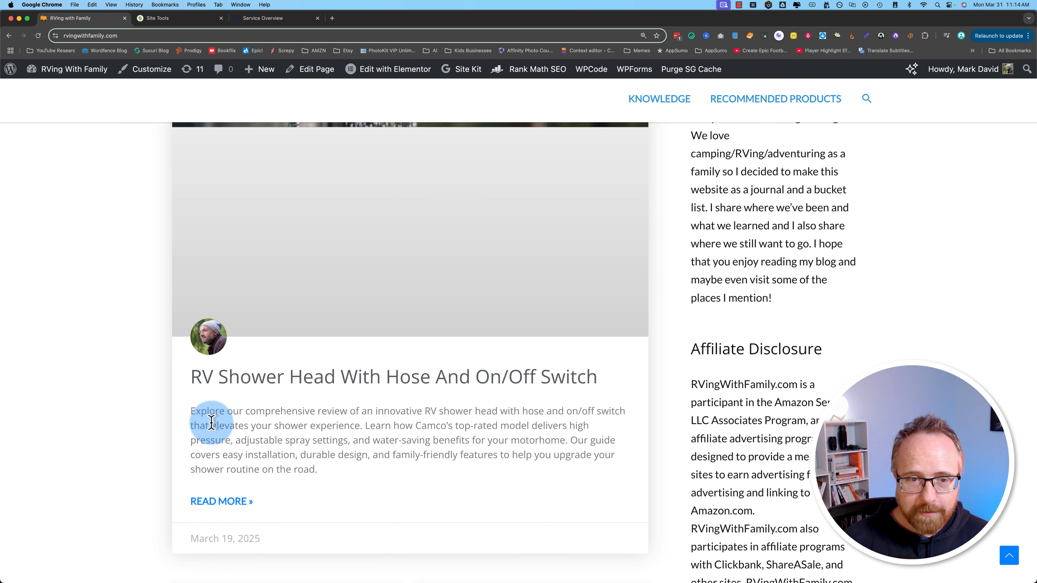
Step: Open the 'Why Is My RV Air Conditioner Dripping Water Inside' article and scroll through it
scroll(208, 423, "down", 8)
scroll(126, 423, "down", 1)
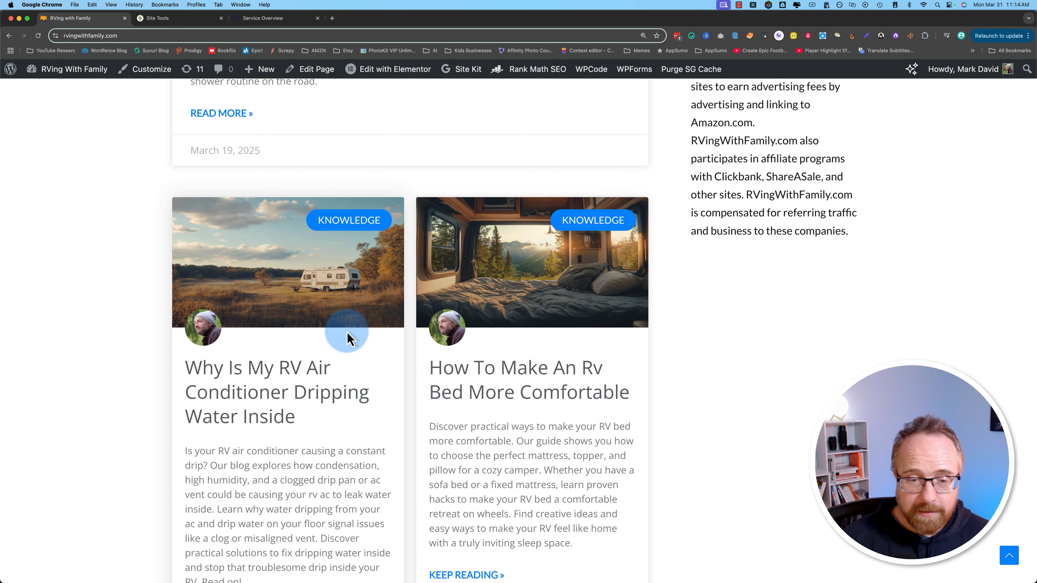
left_click(290, 367)
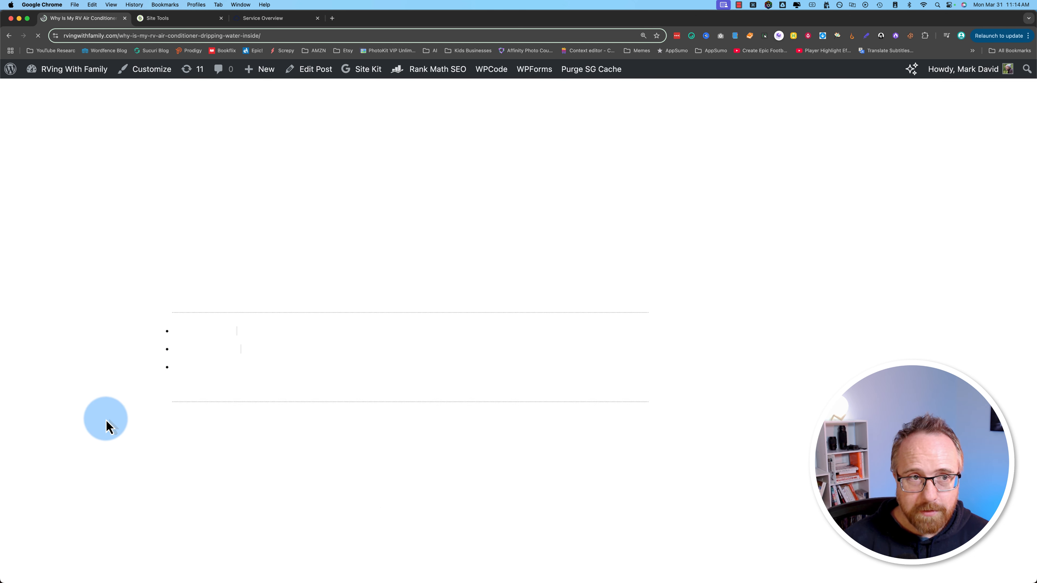
scroll(107, 426, "down", 9)
scroll(105, 426, "down", 10)
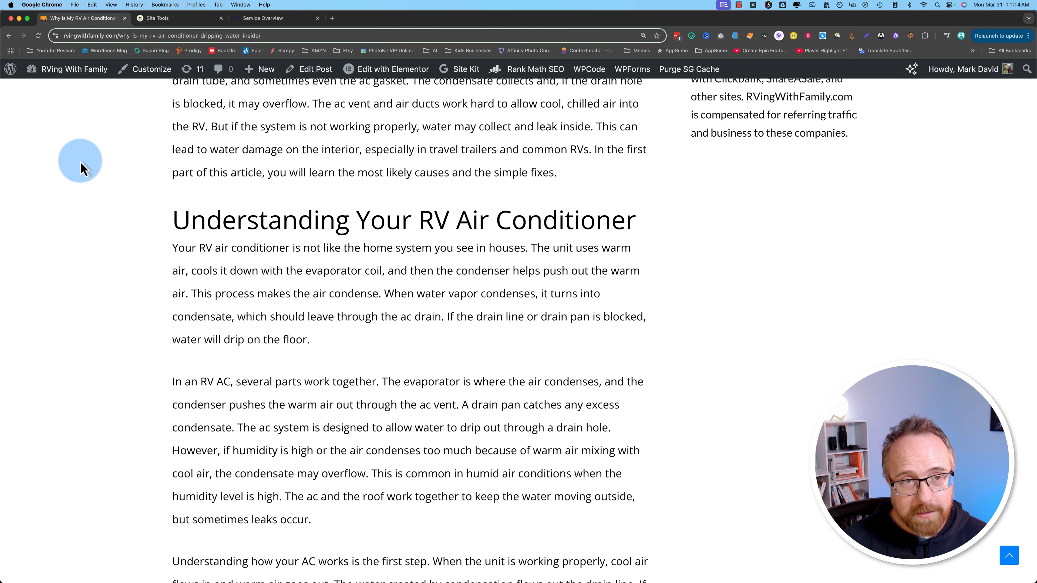
Step: Check the MakersHost service overview tab, then return to the RV air conditioner article
left_click(245, 18)
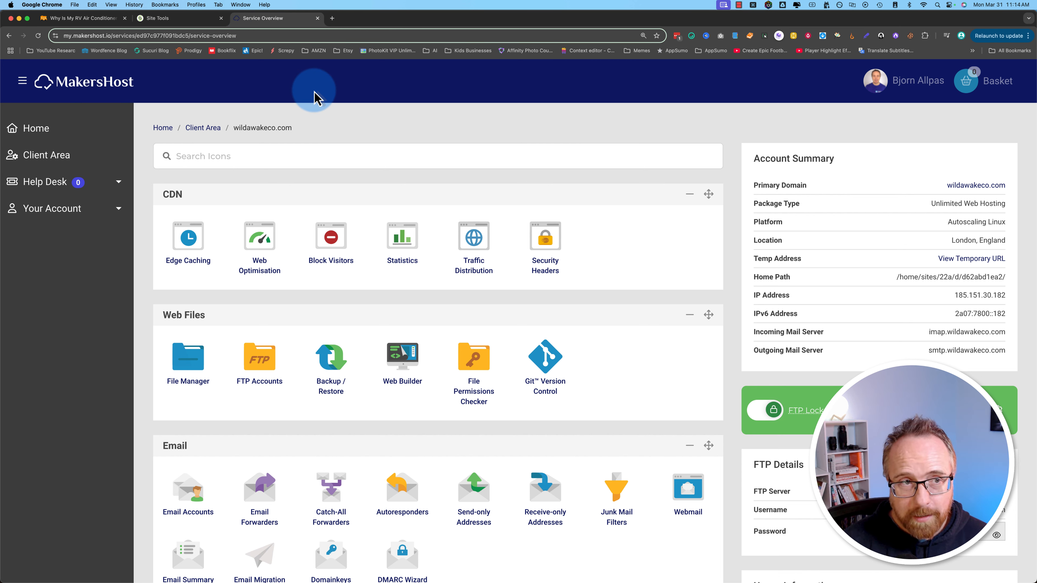
left_click(106, 23)
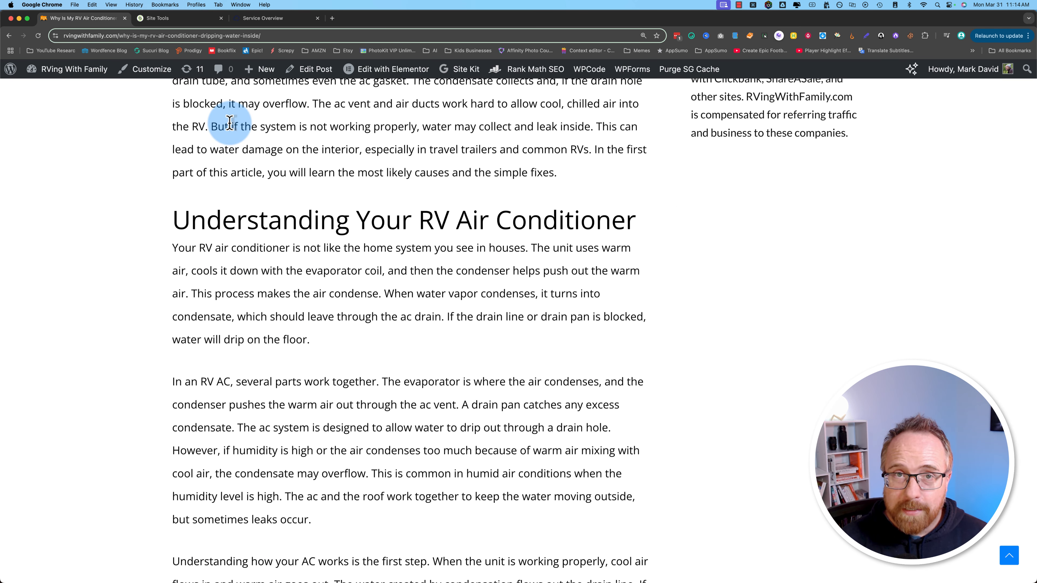
mouse_move(68, 72)
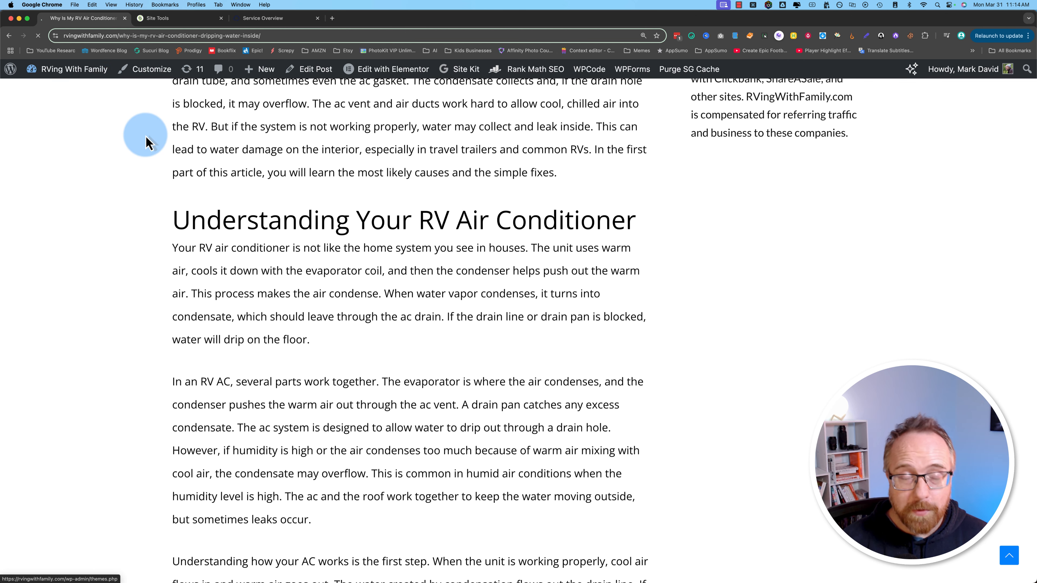
Step: Search Add New Plugin for 'duplicator' and look over the matching plugins
scroll(81, 421, "down", 3)
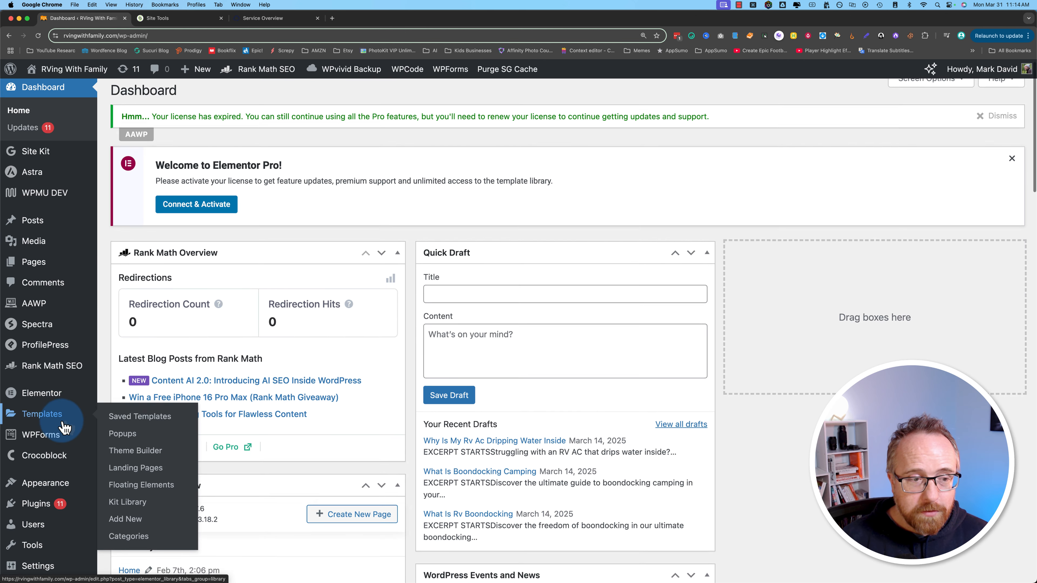
mouse_move(36, 415)
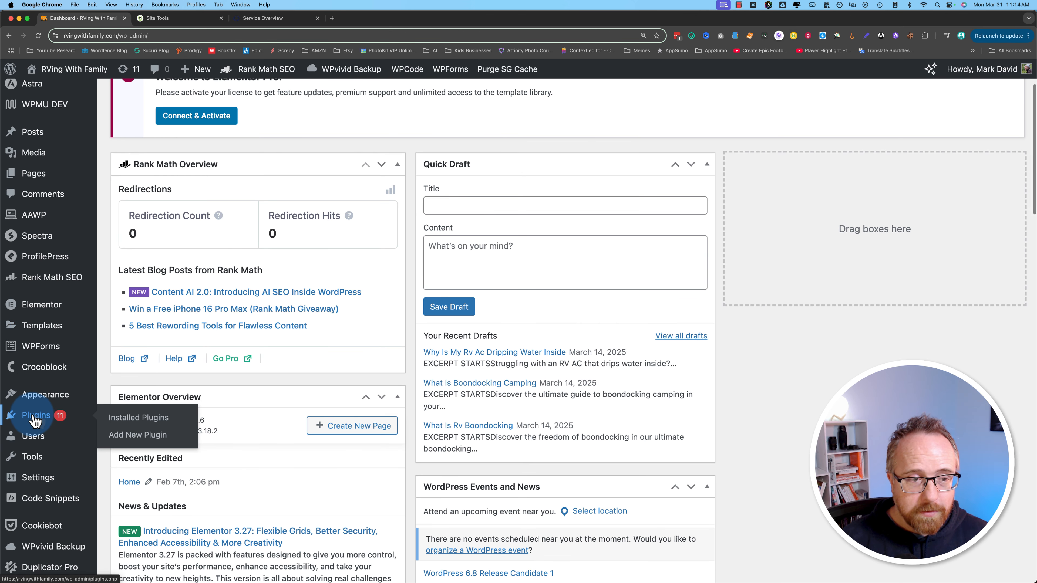
left_click(137, 434)
left_click(800, 172)
type("duplicato")
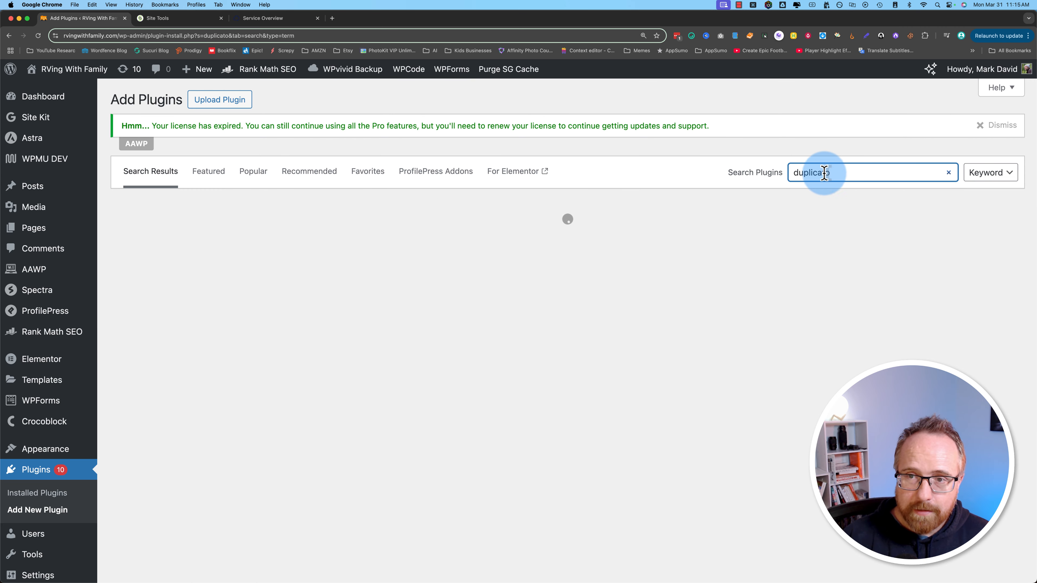
left_click(834, 173)
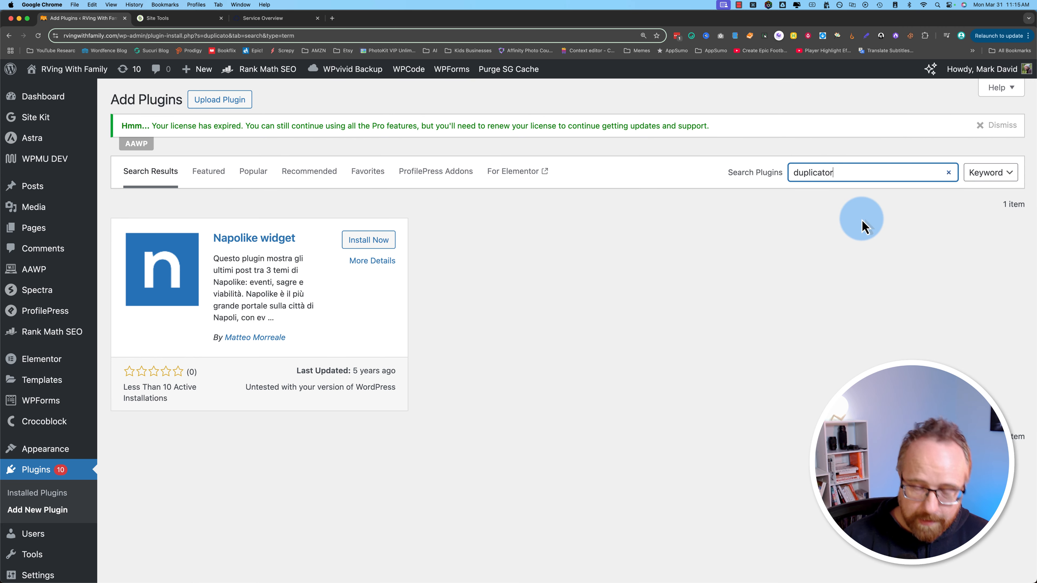
left_click(815, 172)
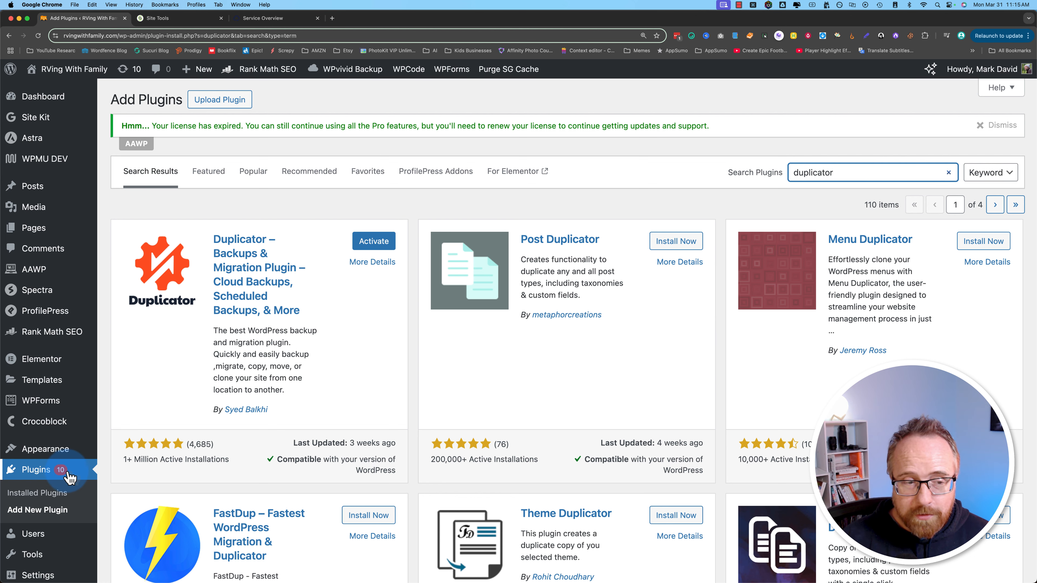
scroll(69, 531, "down", 3)
mouse_move(68, 476)
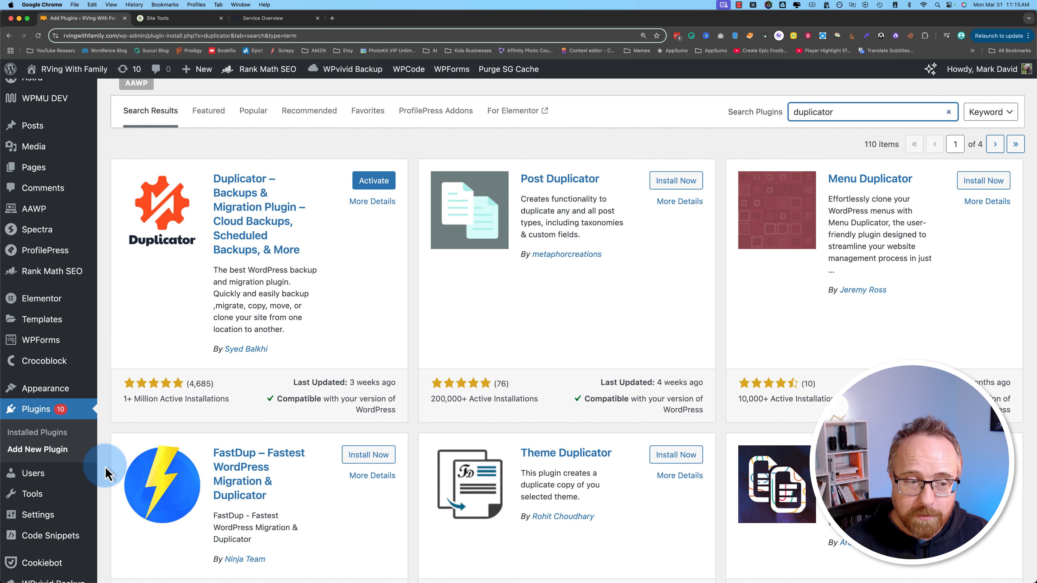
scroll(90, 466, "down", 7)
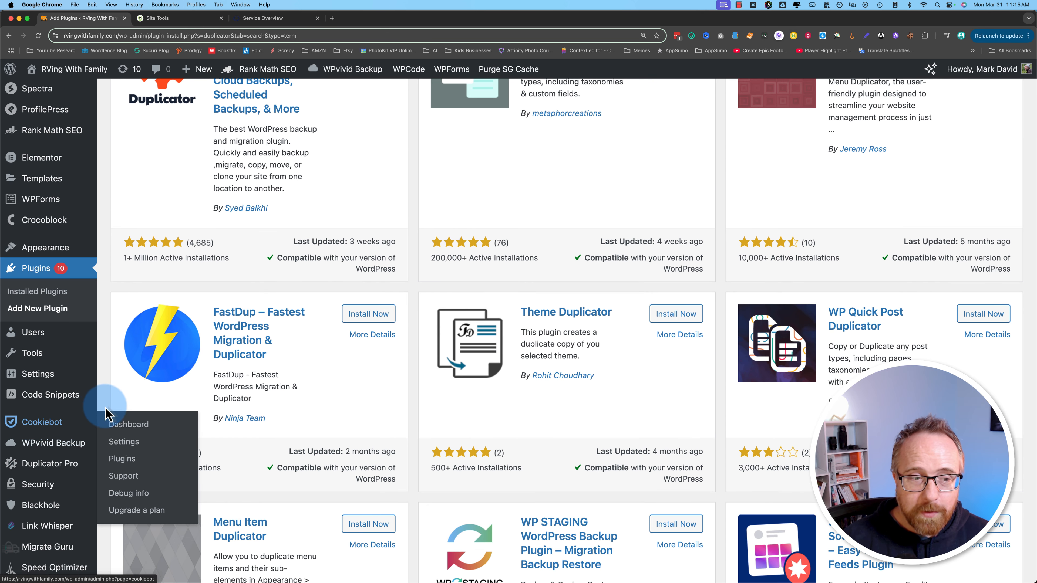
scroll(104, 404, "up", 1)
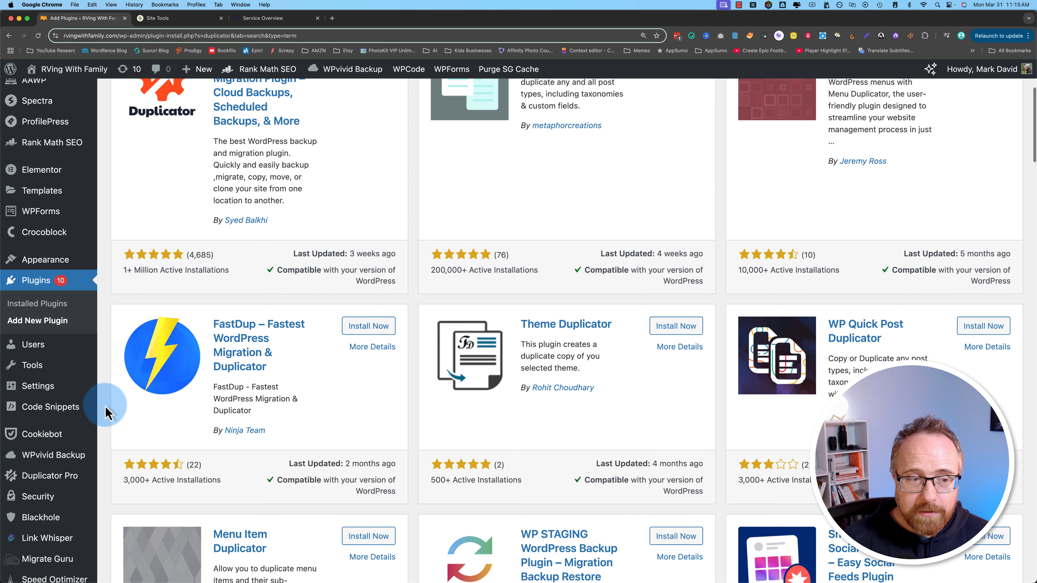
Step: Open Duplicator Pro Settings and view the Backups tab, then the Storage tab
left_click(70, 484)
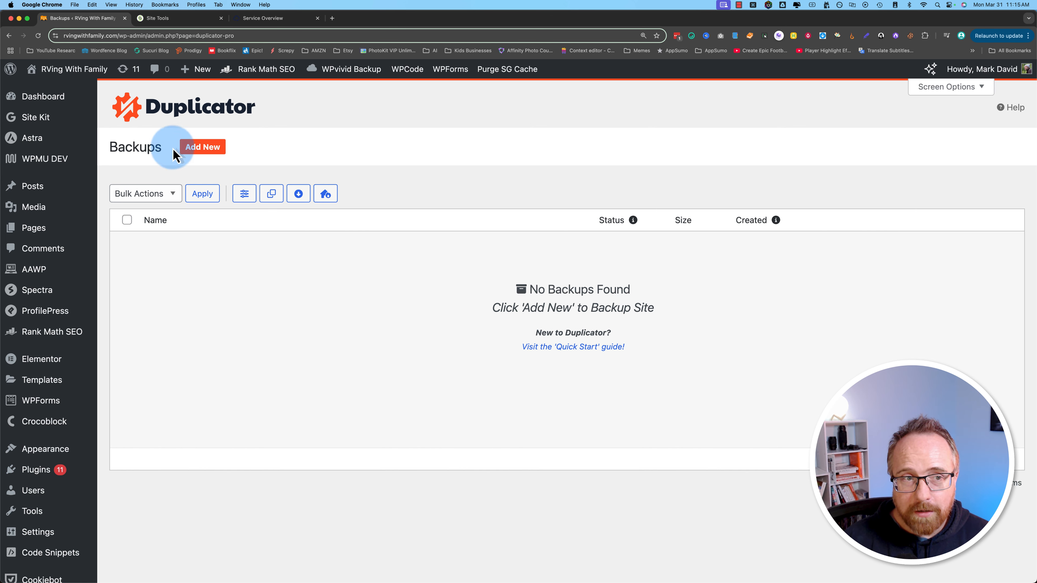
scroll(49, 433, "down", 5)
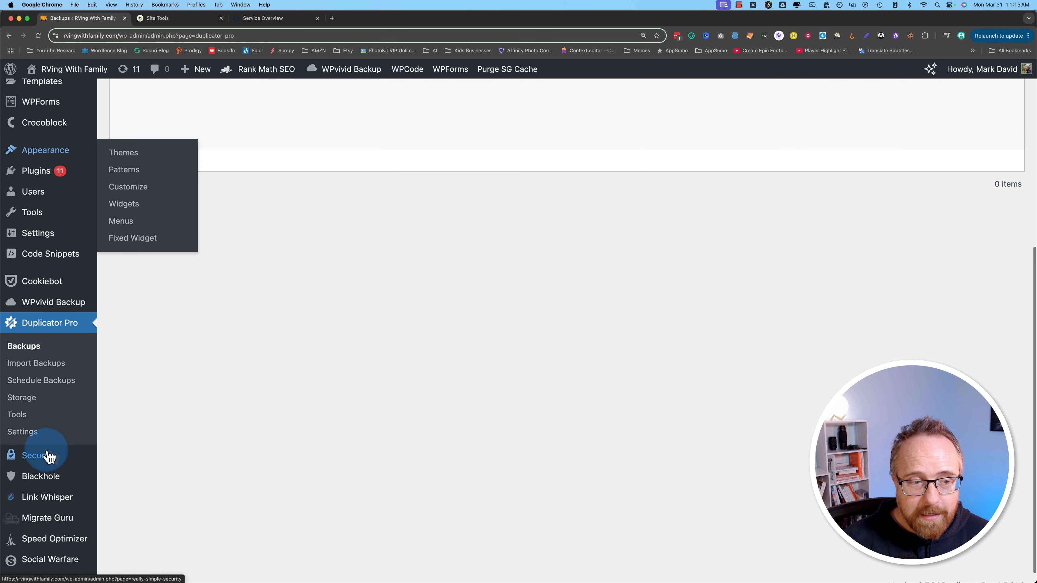
left_click(22, 436)
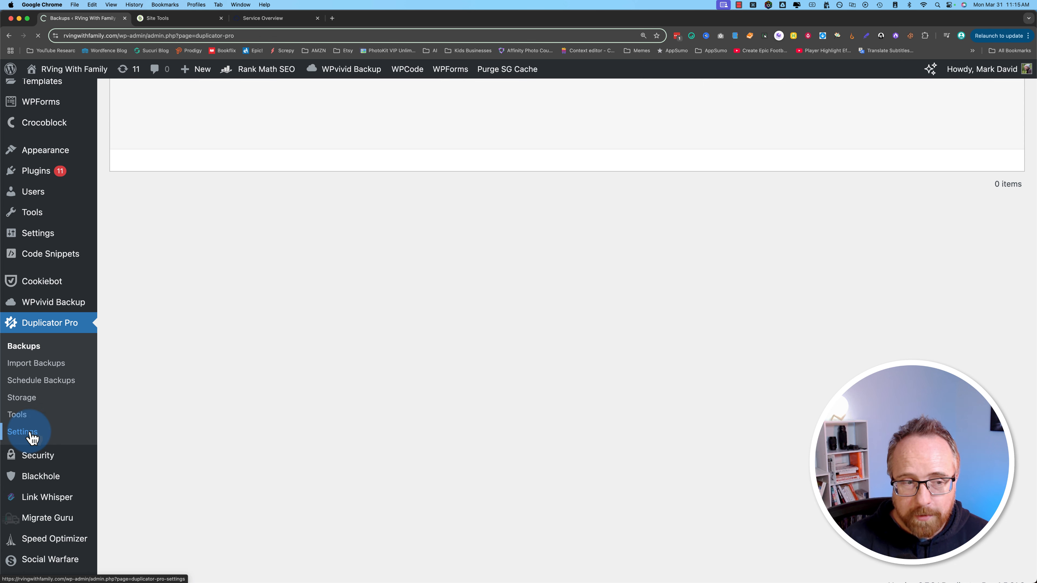
scroll(172, 380, "down", 2)
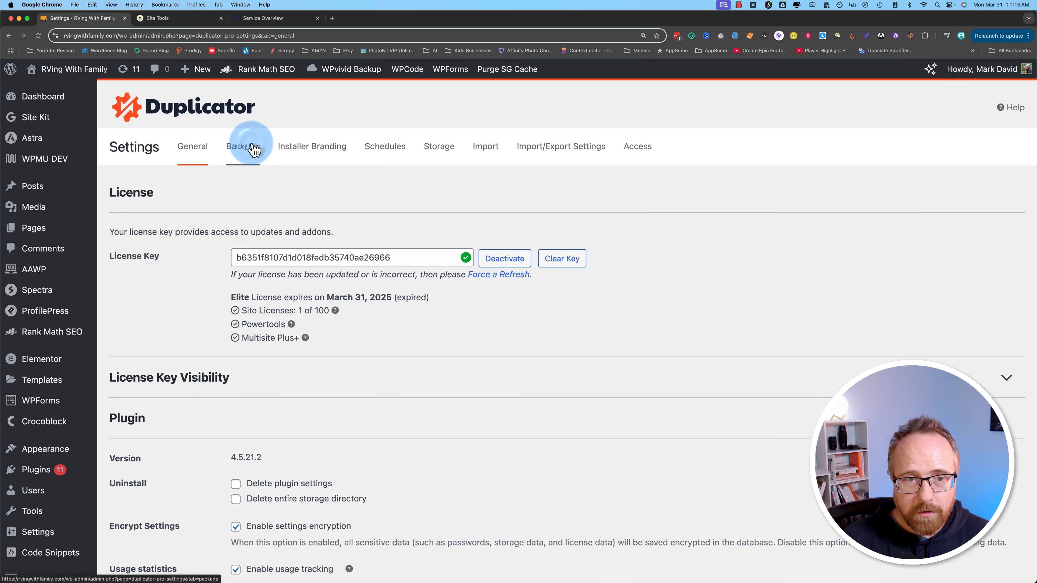
left_click(252, 148)
scroll(208, 404, "down", 1)
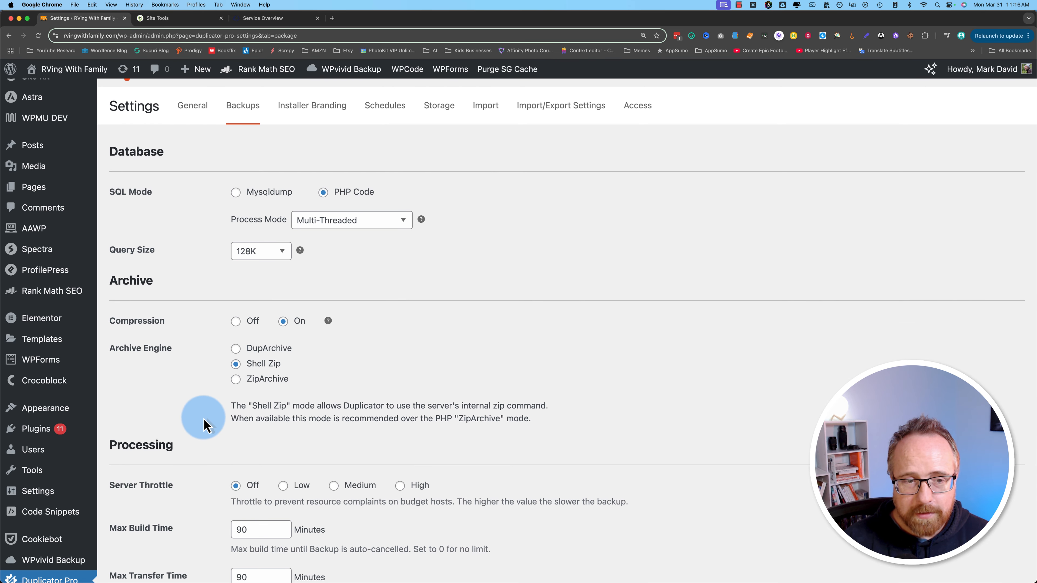
scroll(204, 424, "down", 1)
scroll(204, 408, "up", 3)
left_click(448, 147)
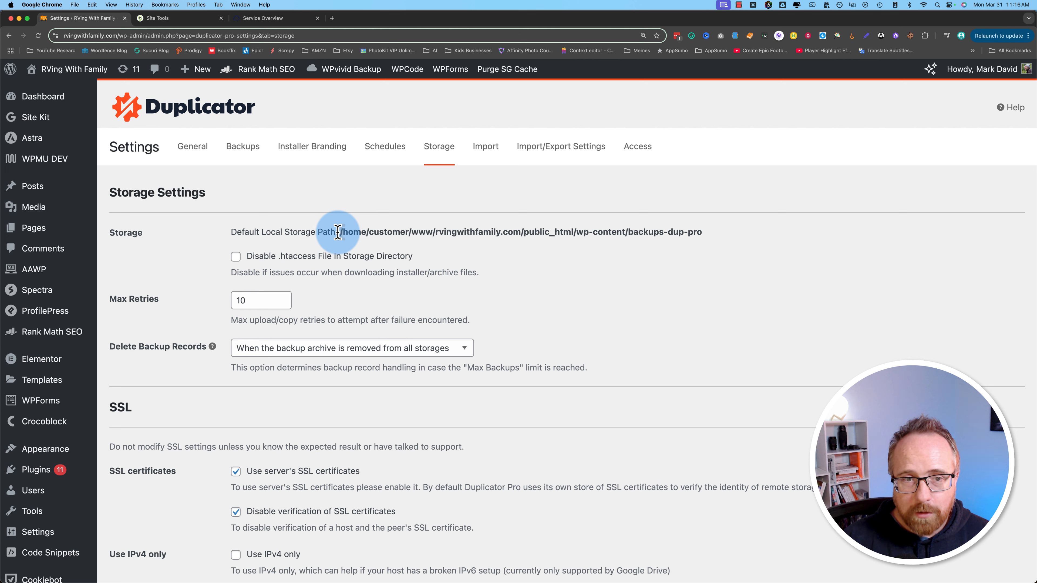
Step: Select the backups-dup part of the Default Local Storage Path, then switch to SiteGround's File Manager
left_click_drag(337, 231, 706, 244)
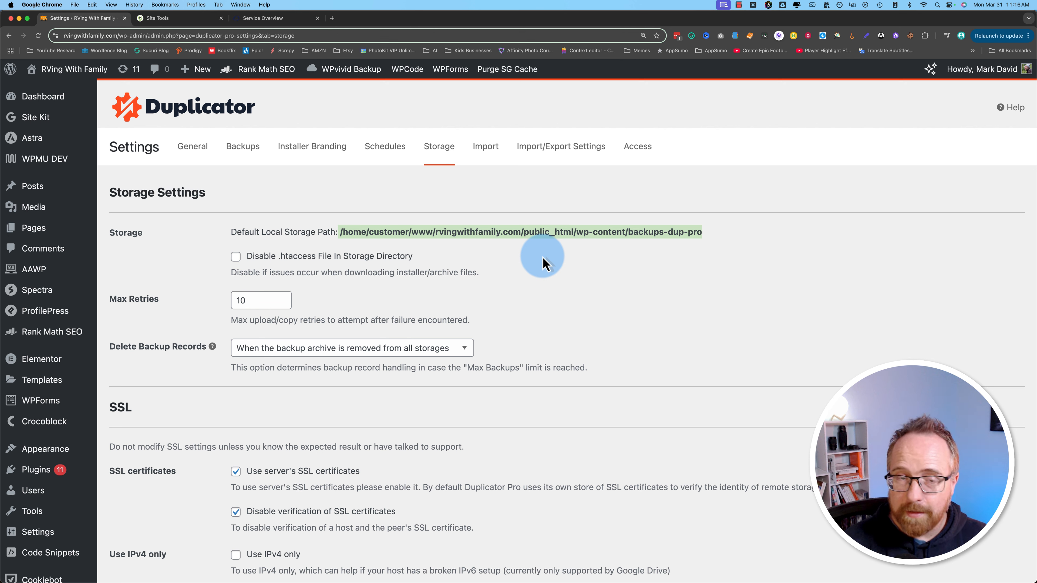
left_click(366, 231)
left_click_drag(340, 232, 708, 237)
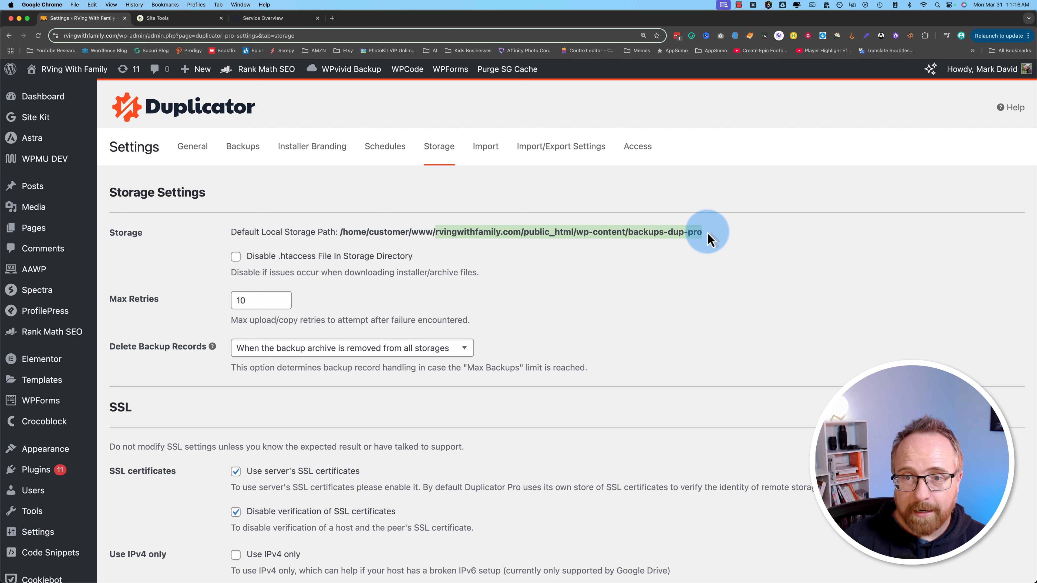
left_click(634, 237)
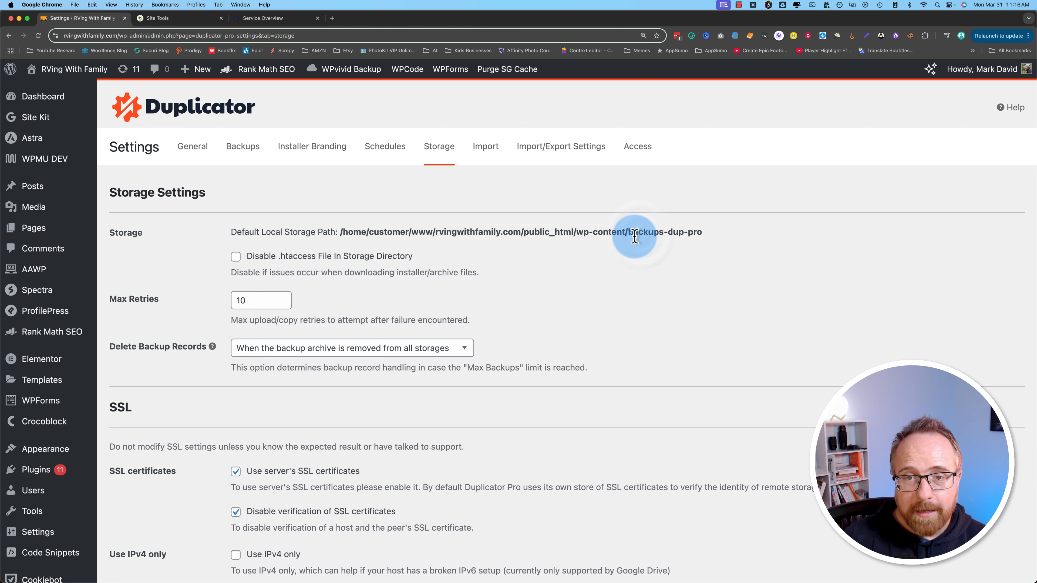
left_click_drag(629, 235, 681, 232)
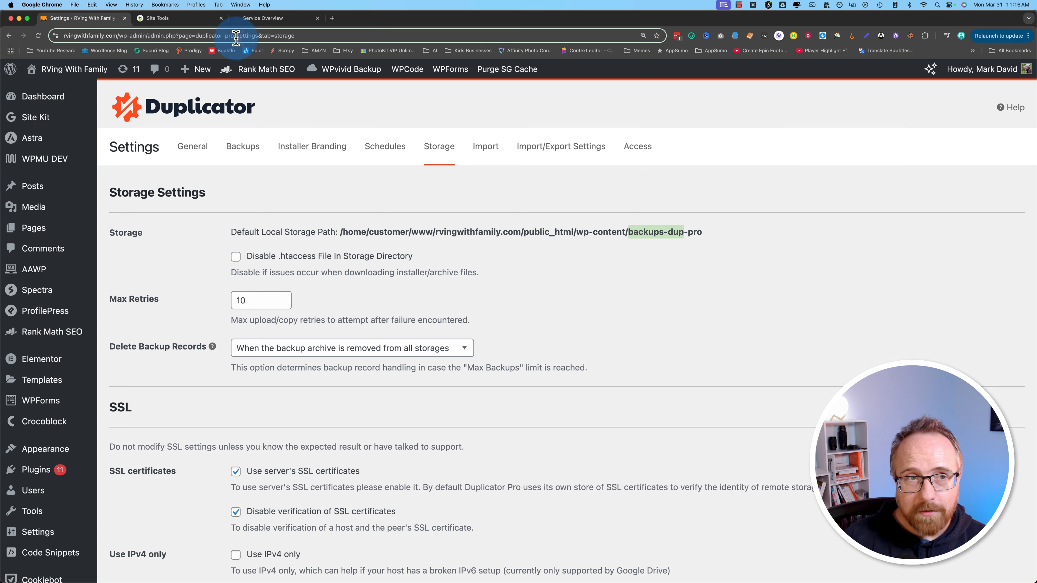
left_click(188, 21)
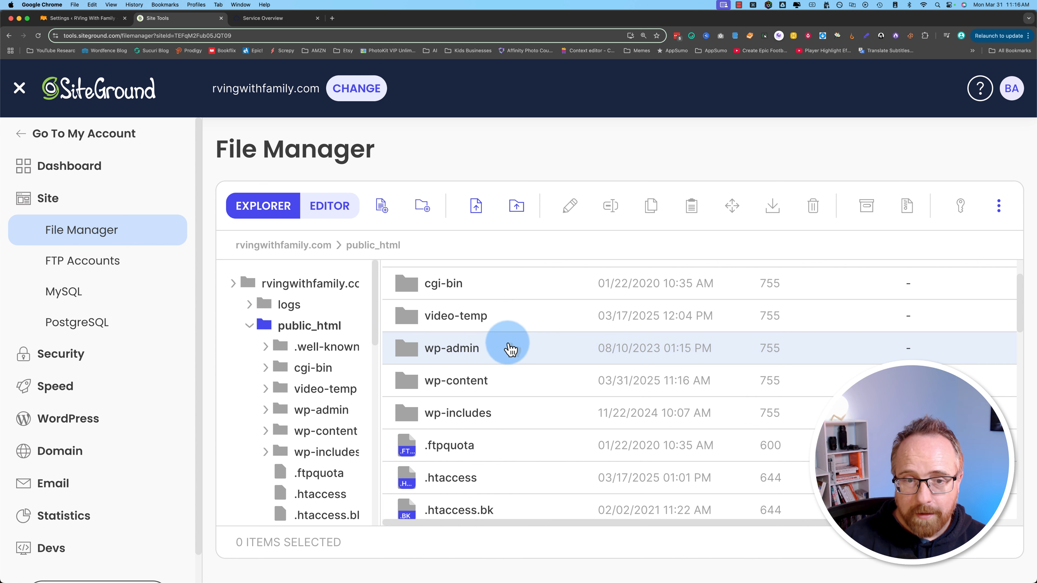
Step: Browse into wp-content/backups-dup-pro in File Manager, then return to the Duplicator Storage Settings tab
double_click(408, 387)
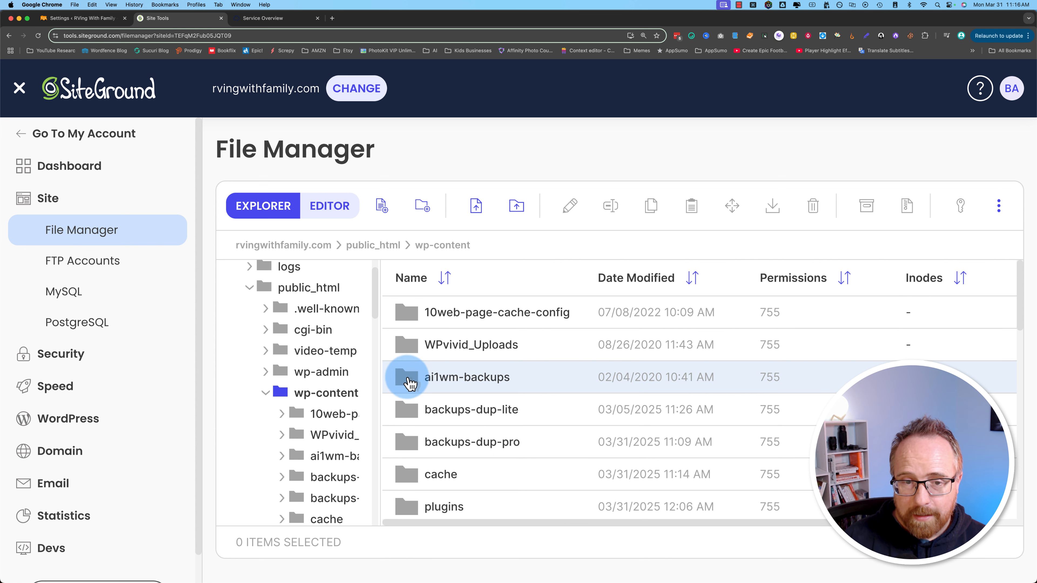
scroll(417, 348, "down", 3)
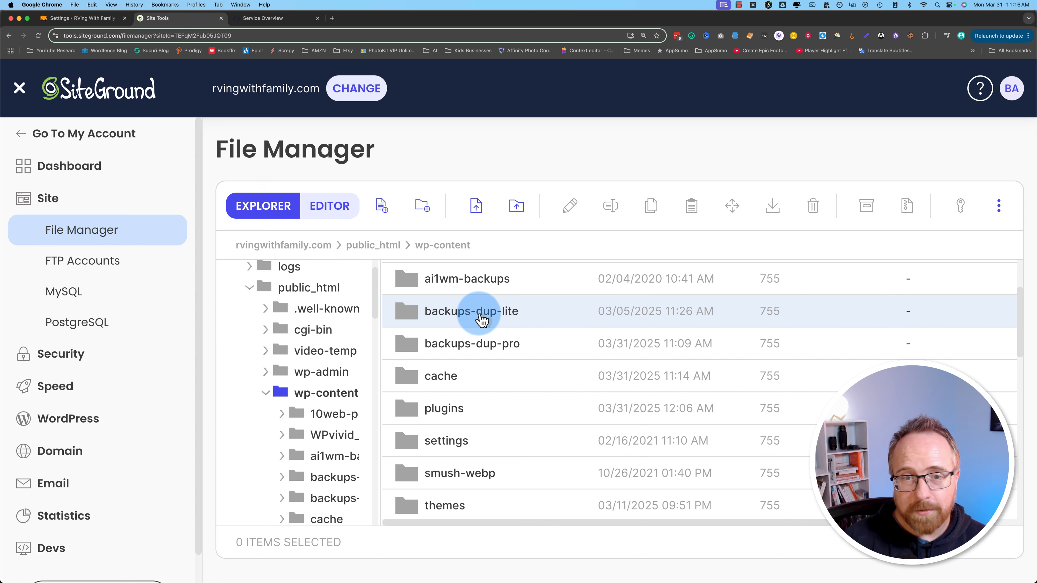
double_click(408, 345)
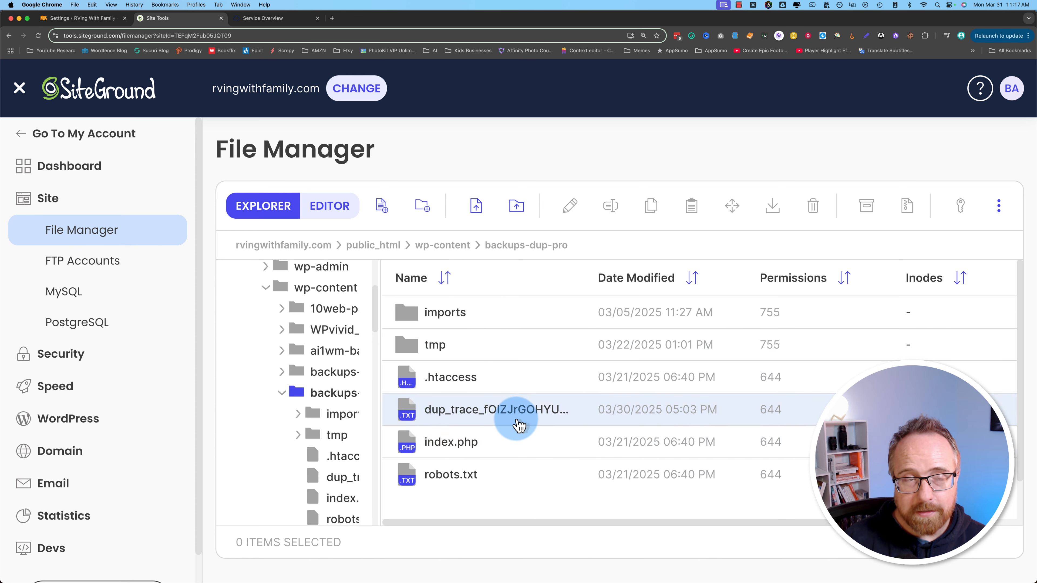
left_click(78, 19)
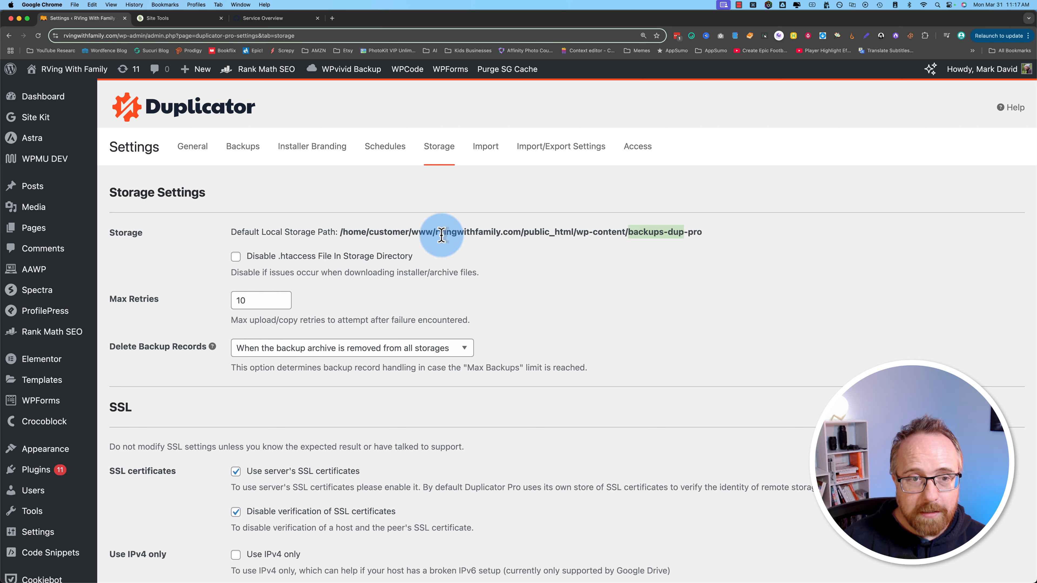
Step: Start a new backup, reviewing its name format and leaving the template unassigned
left_click_drag(372, 231, 684, 232)
scroll(77, 462, "down", 10)
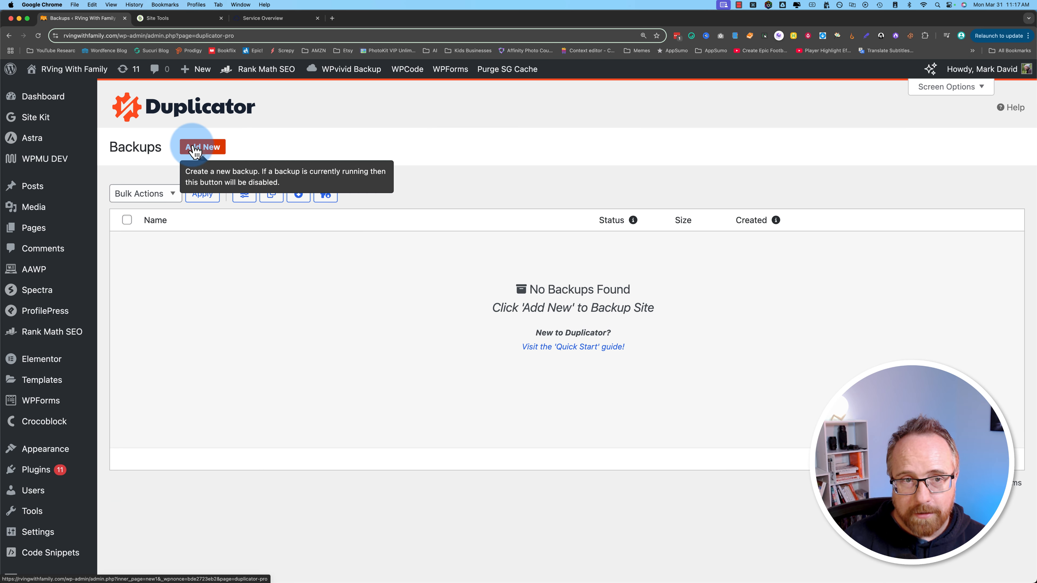
left_click(192, 146)
left_click_drag(117, 210, 286, 209)
left_click(285, 210)
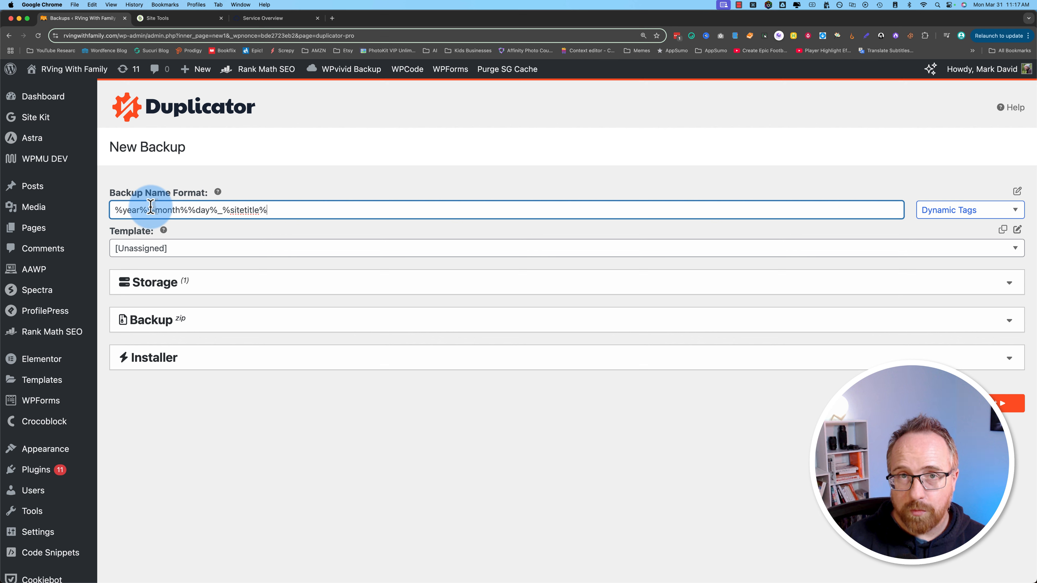
left_click_drag(116, 210, 288, 209)
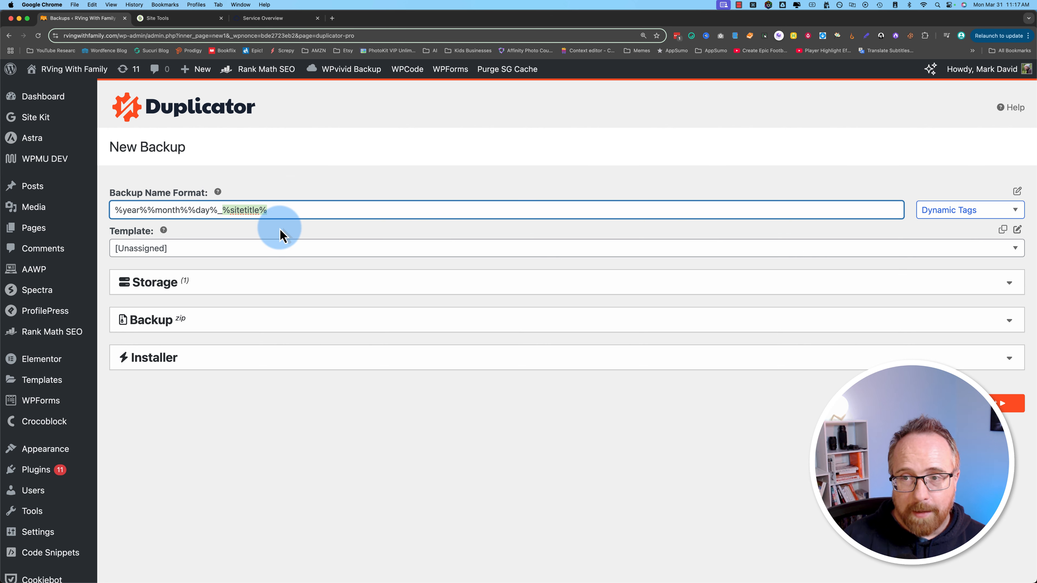
left_click(256, 248)
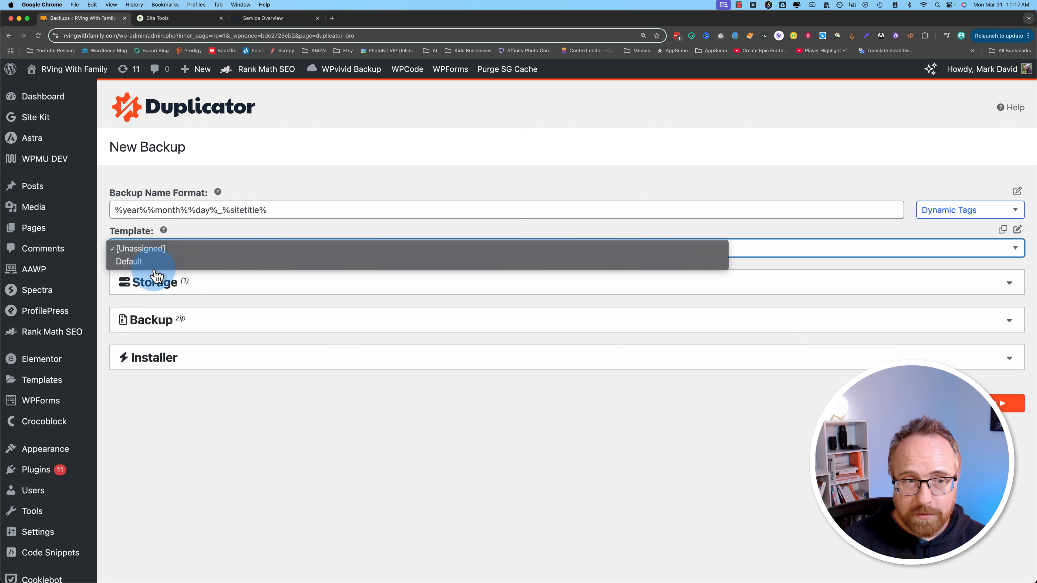
left_click(260, 255)
Step: Review storage, filter and security sections with the Full Site preset, then run the scan
left_click(220, 288)
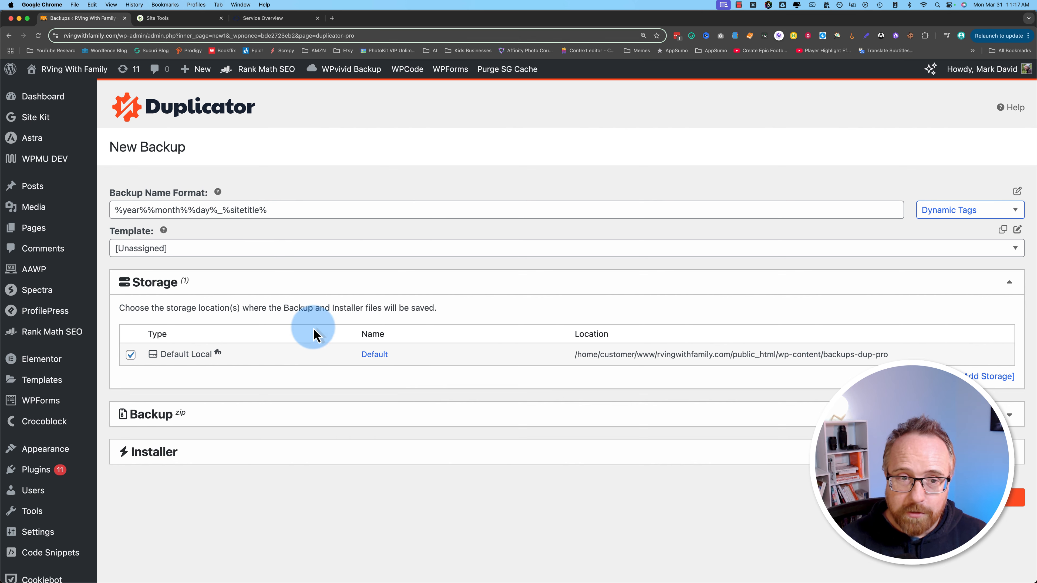
left_click(315, 286)
left_click(296, 320)
scroll(202, 409, "down", 2)
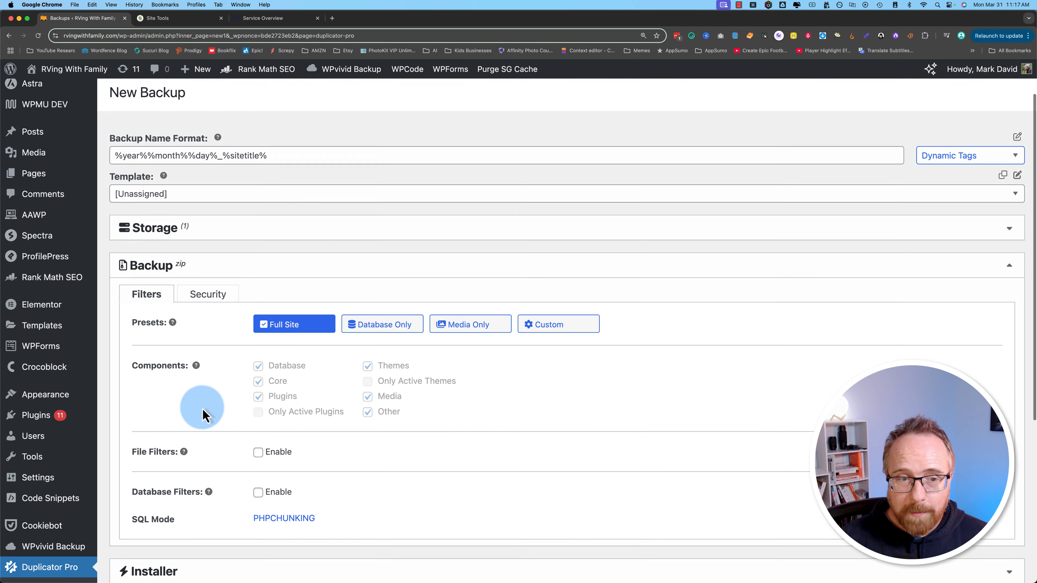
scroll(202, 413, "down", 1)
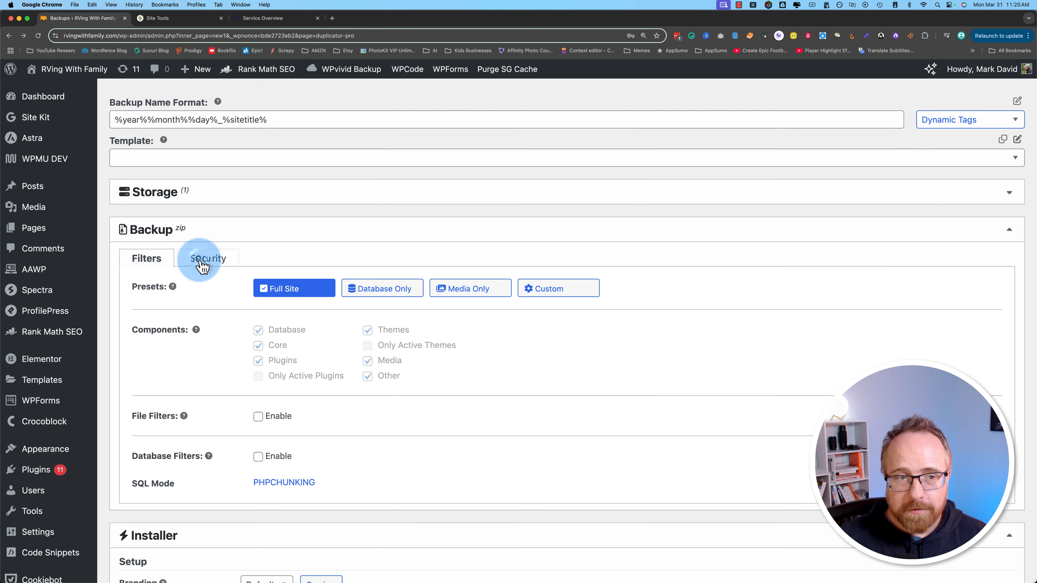
left_click(221, 261)
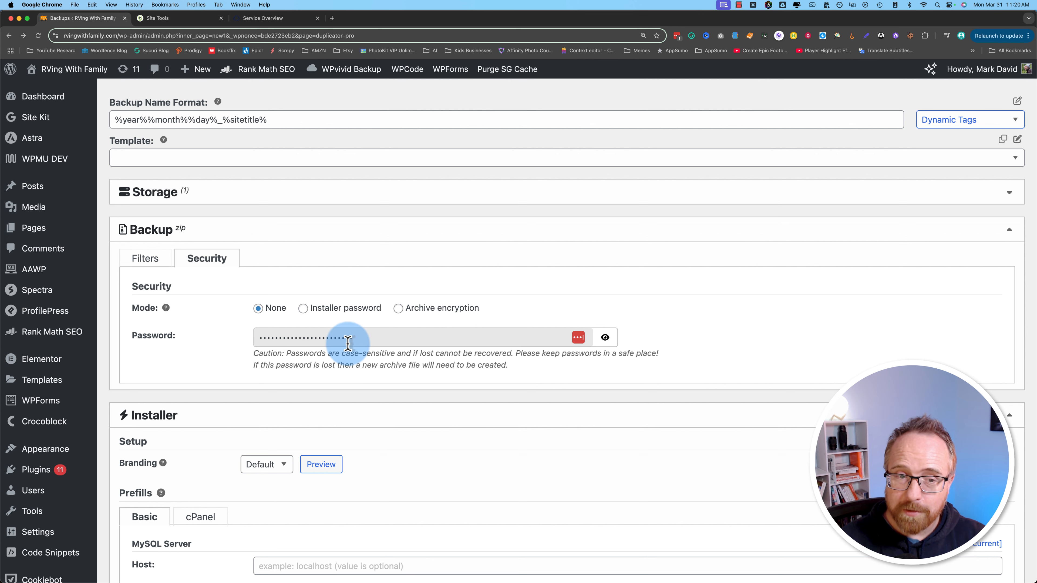
left_click(152, 259)
scroll(204, 369, "down", 10)
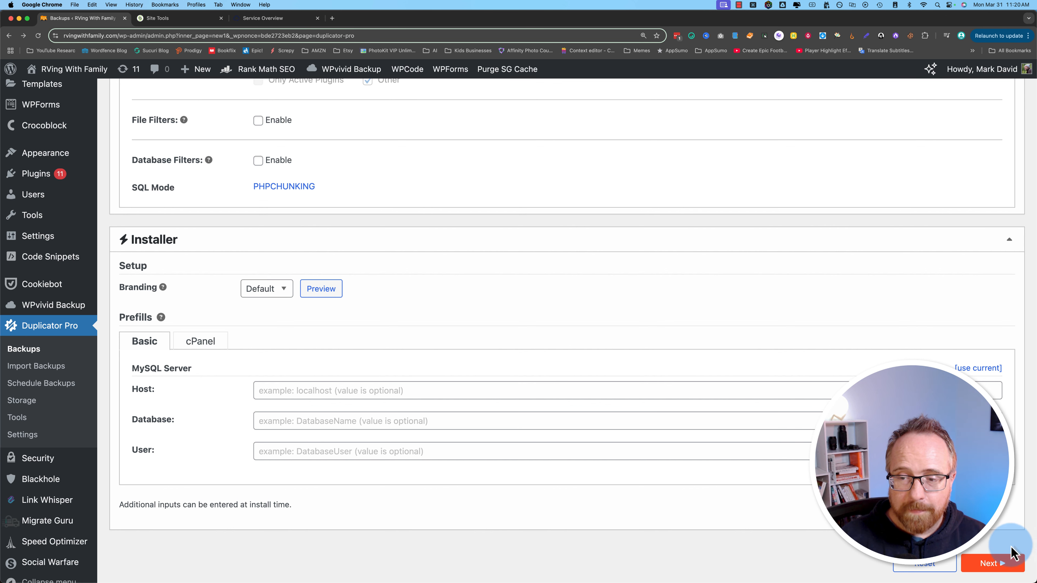
left_click(997, 565)
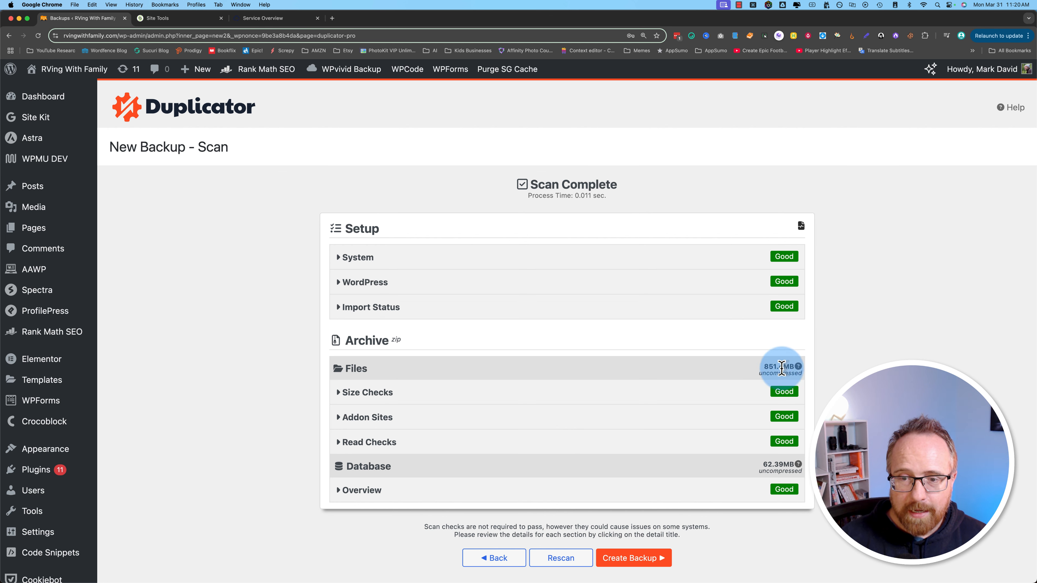
Step: Create the backup from the Scan Complete page and let the build finish
scroll(808, 517, "down", 3)
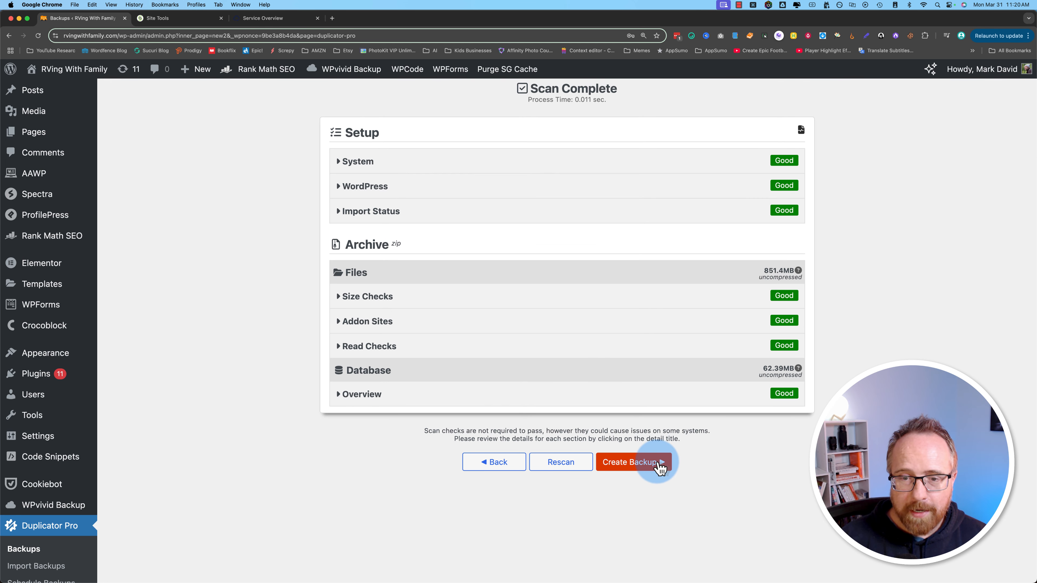
left_click(661, 468)
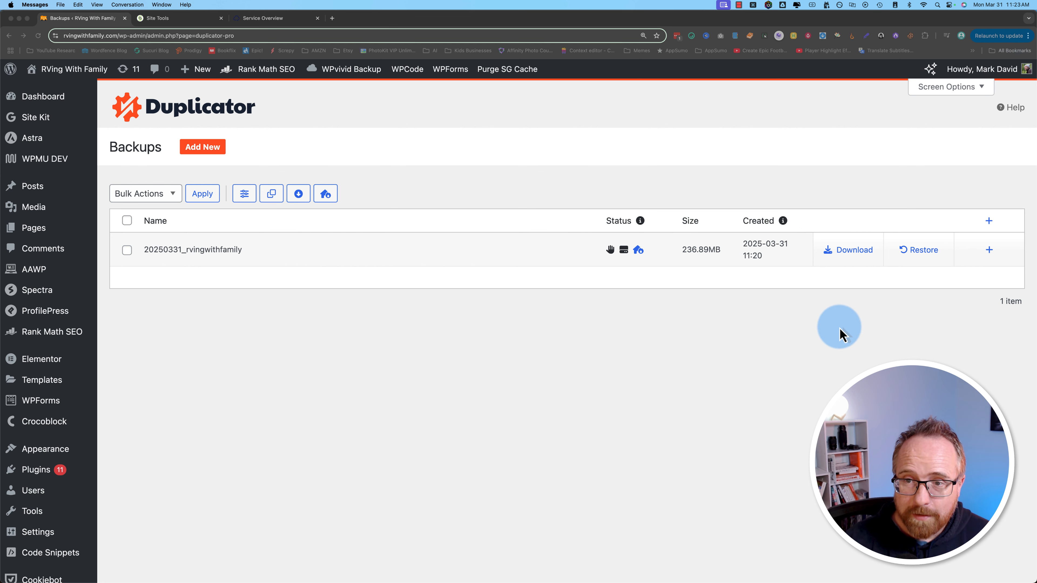
Step: Select the 20250331_rvingwithfamily backup's name and open its Download dropdown
left_click(851, 301)
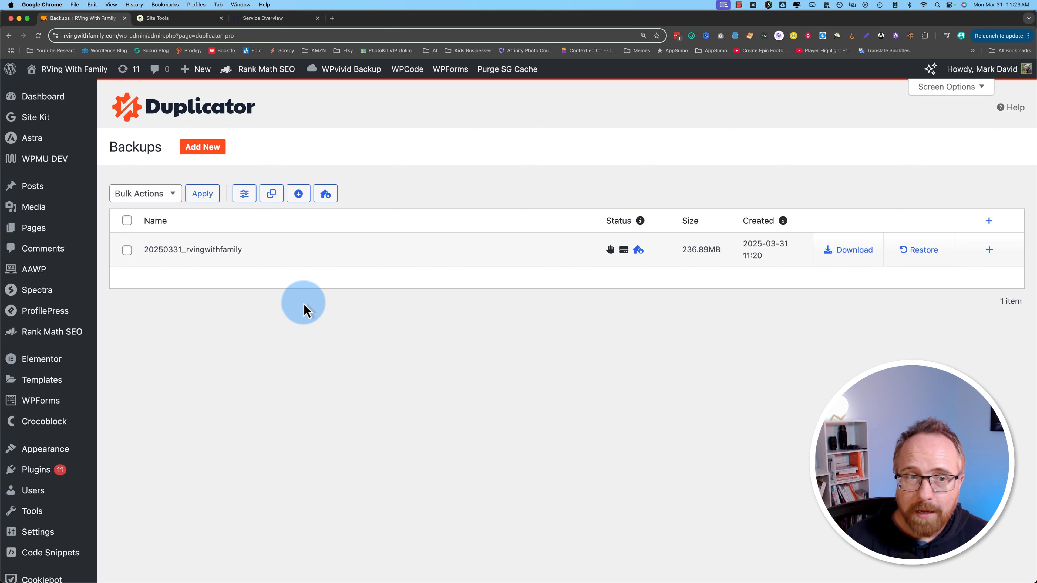
scroll(44, 453, "down", 7)
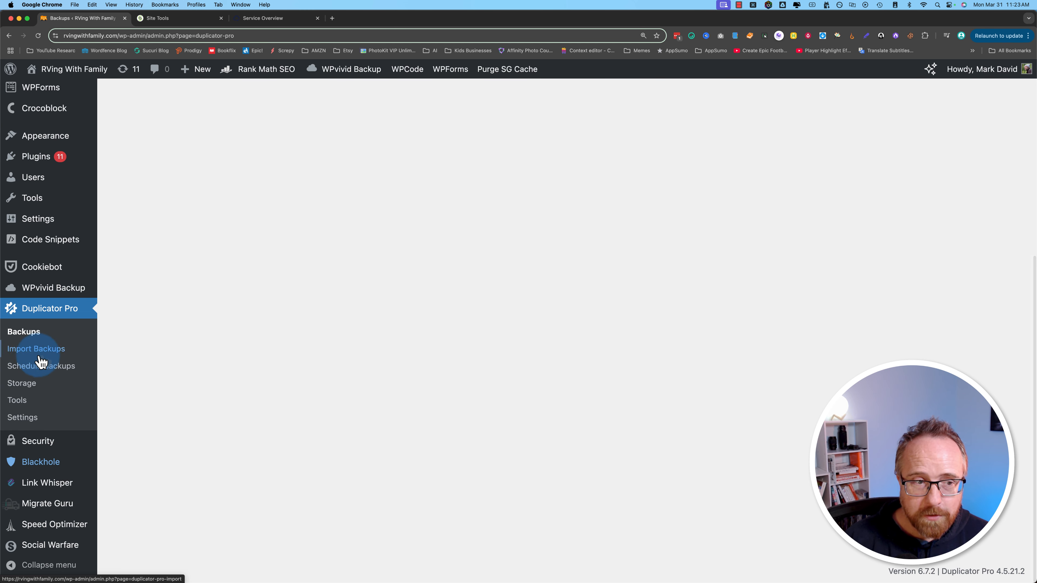
scroll(347, 422, "up", 7)
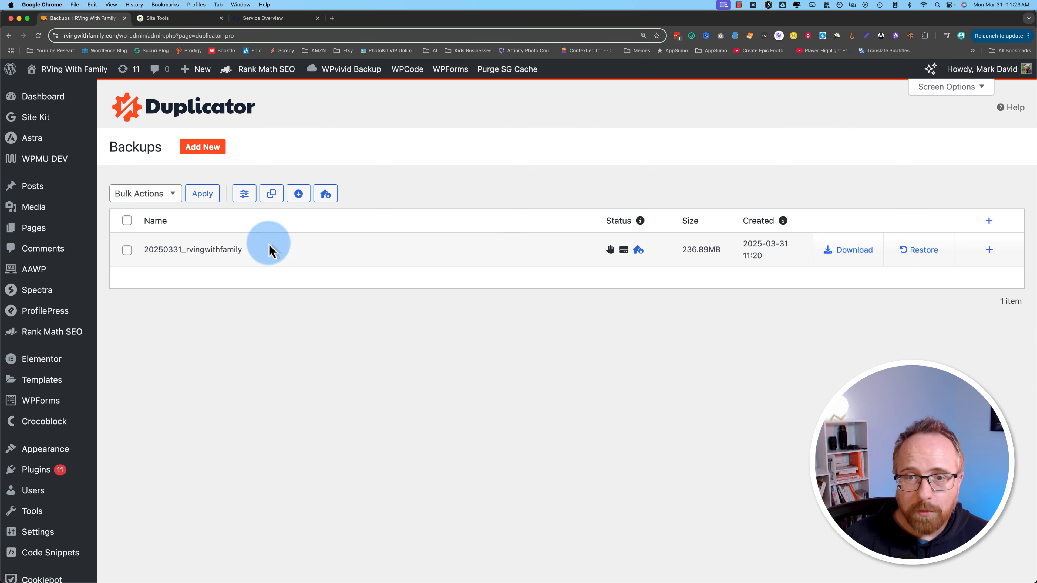
triple_click(751, 244)
left_click_drag(251, 252, 144, 259)
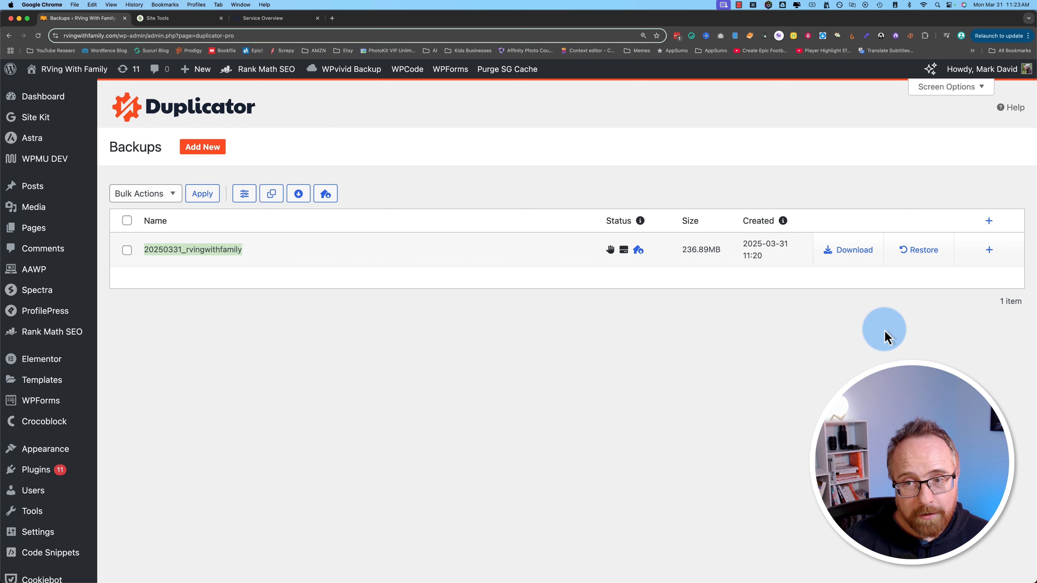
left_click(852, 255)
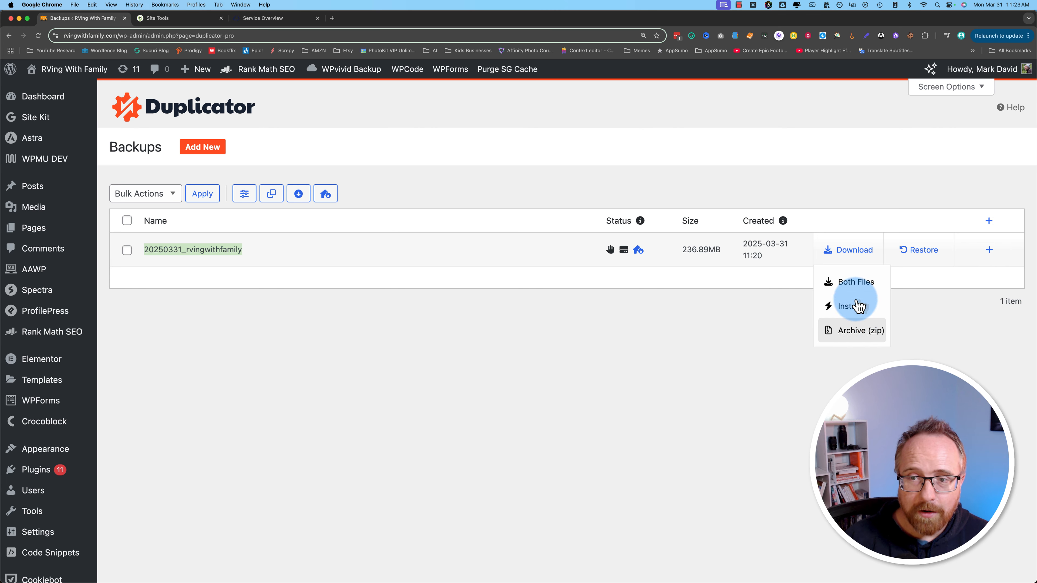
Step: Download Both Files for the backup, allowing multiple downloads and saving the installer and archive
left_click(856, 282)
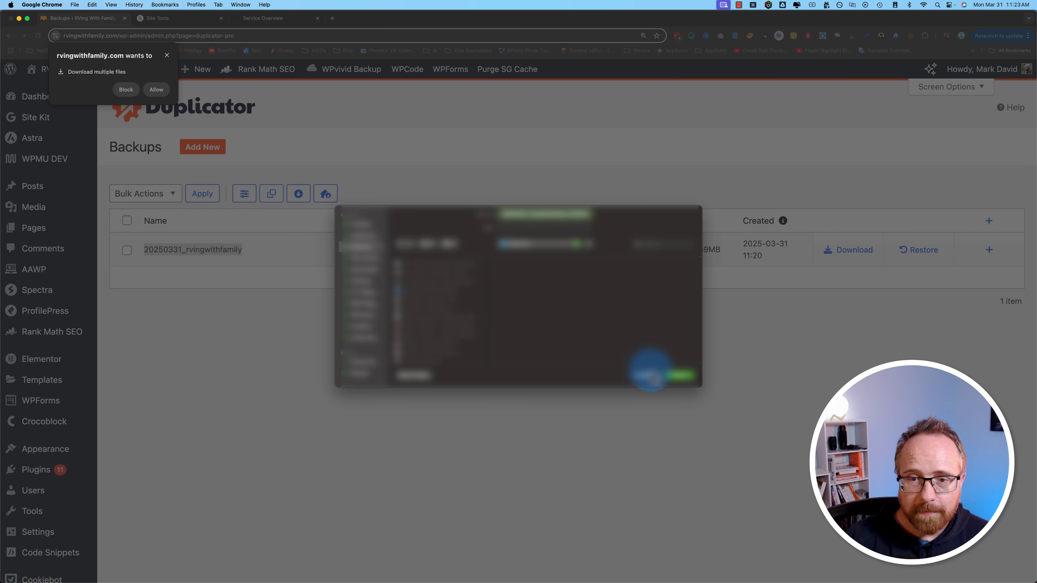
left_click(677, 383)
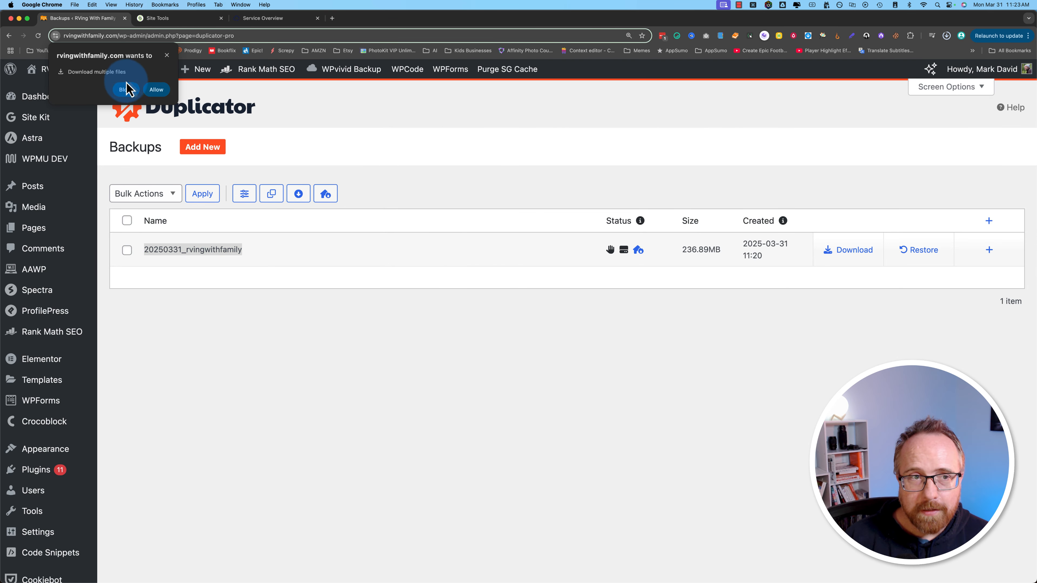
left_click(157, 89)
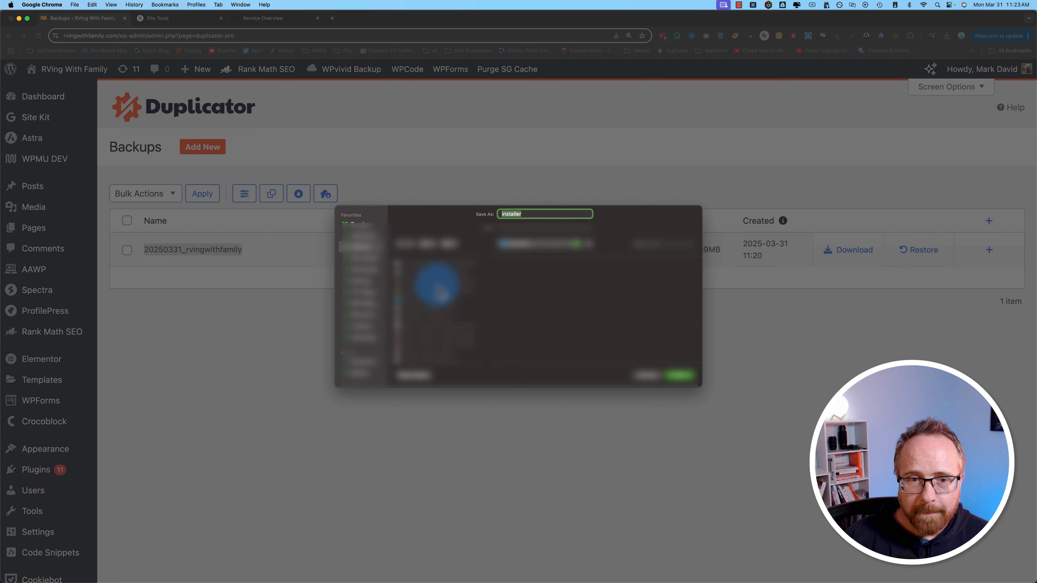
mouse_move(584, 215)
left_mouse_down()
mouse_move(603, 211)
mouse_move(546, 216)
mouse_move(646, 215)
mouse_move(585, 215)
mouse_move(590, 233)
left_mouse_up()
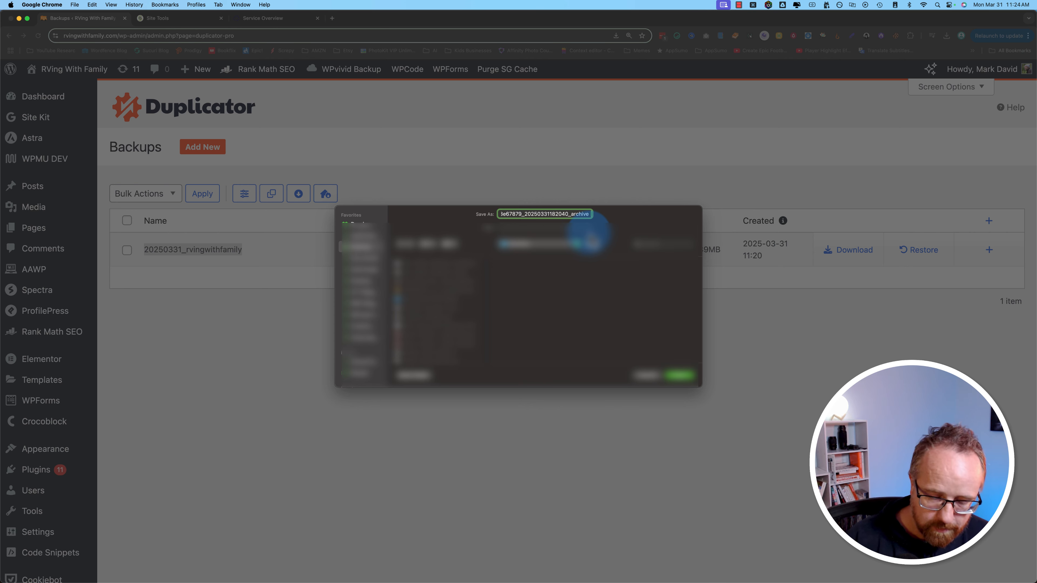
key("Return")
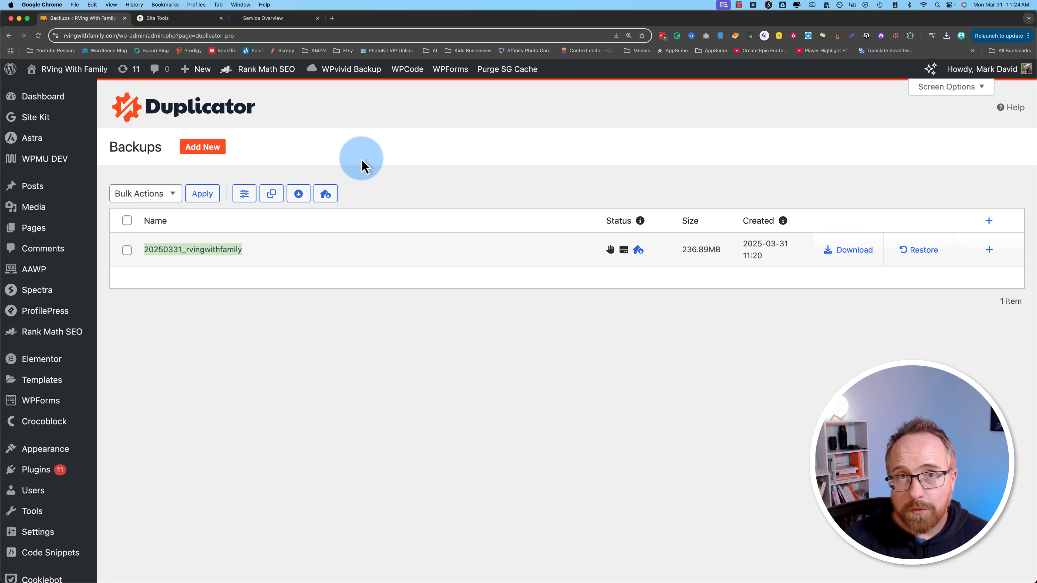
Step: Copy the site's web address from WordPress, then scroll to MakersHost's Domain Names section
left_click(271, 21)
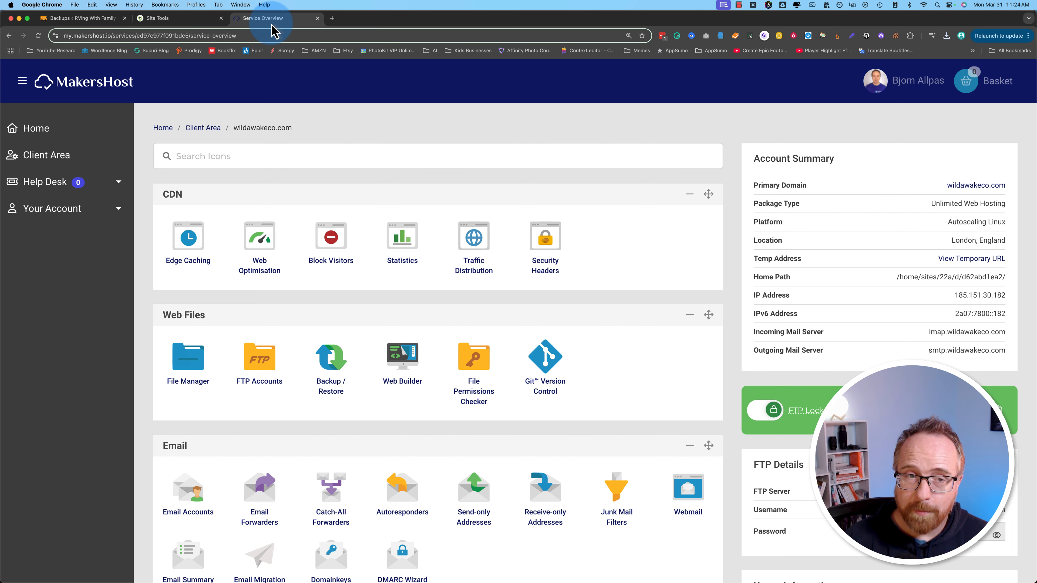
left_click(105, 26)
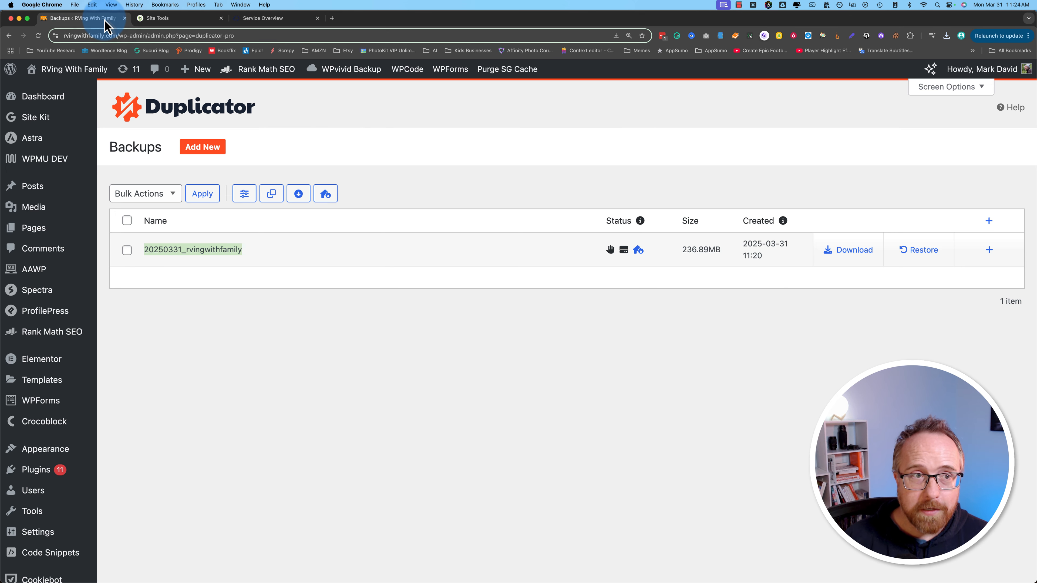
left_click(65, 36)
mouse_move(64, 36)
left_mouse_down()
mouse_move(117, 43)
mouse_move(64, 35)
left_mouse_up()
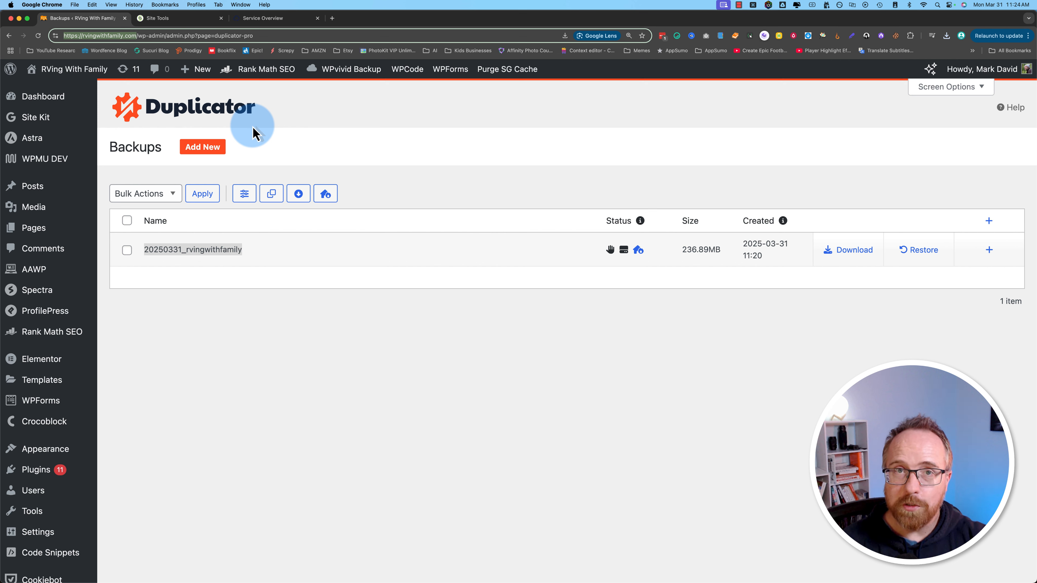
left_click(270, 27)
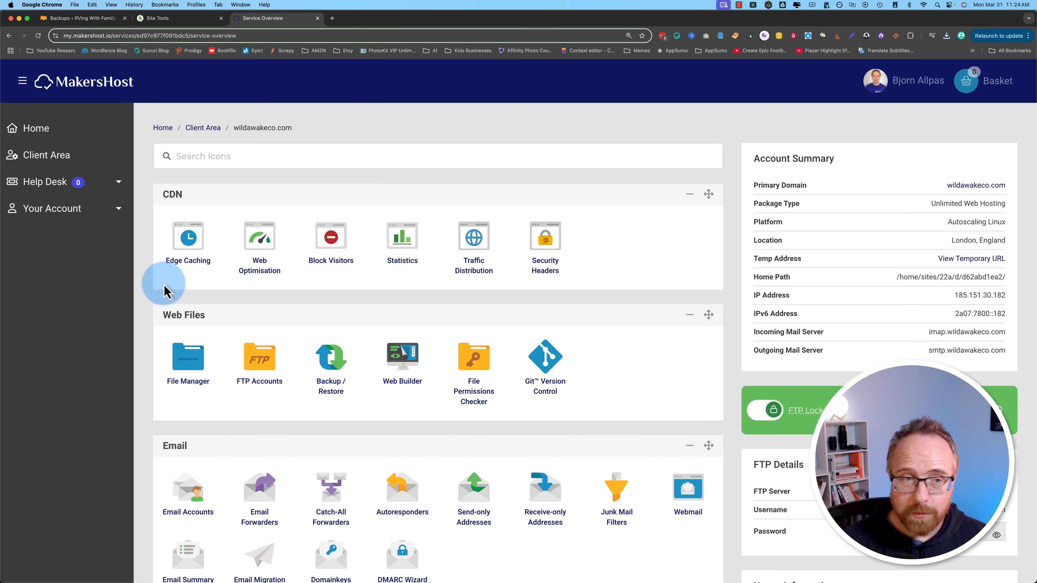
scroll(161, 372, "down", 5)
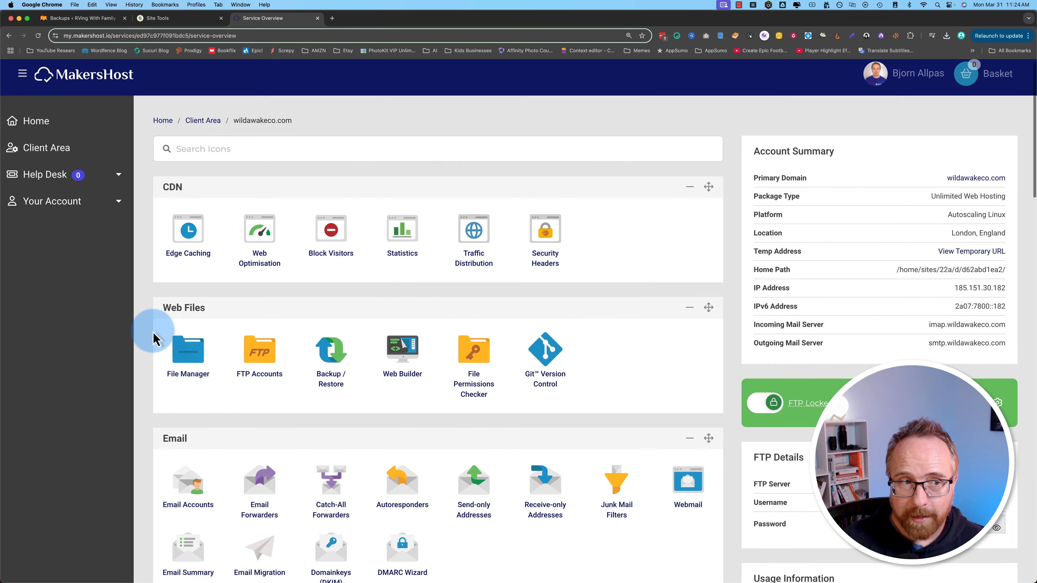
scroll(154, 338, "down", 10)
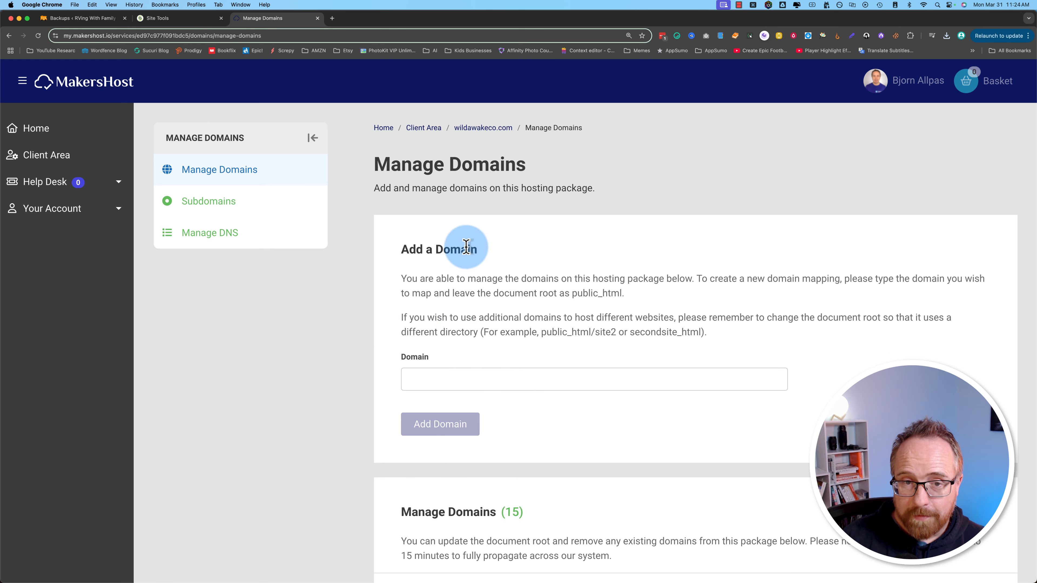
Step: Copy rvingwithfamily.com from the site address and add it as a domain on the hosting package
left_click(82, 18)
left_click(107, 34)
mouse_move(107, 35)
left_mouse_down()
mouse_move(135, 35)
mouse_move(100, 36)
left_mouse_up()
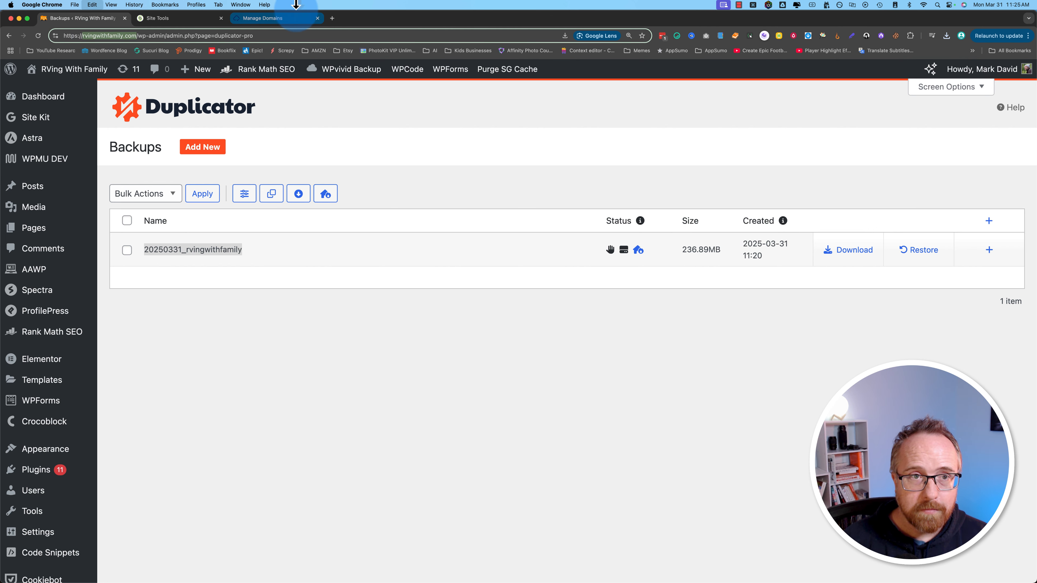
left_click(286, 18)
left_click(422, 380)
type("rvingwithfamily.com")
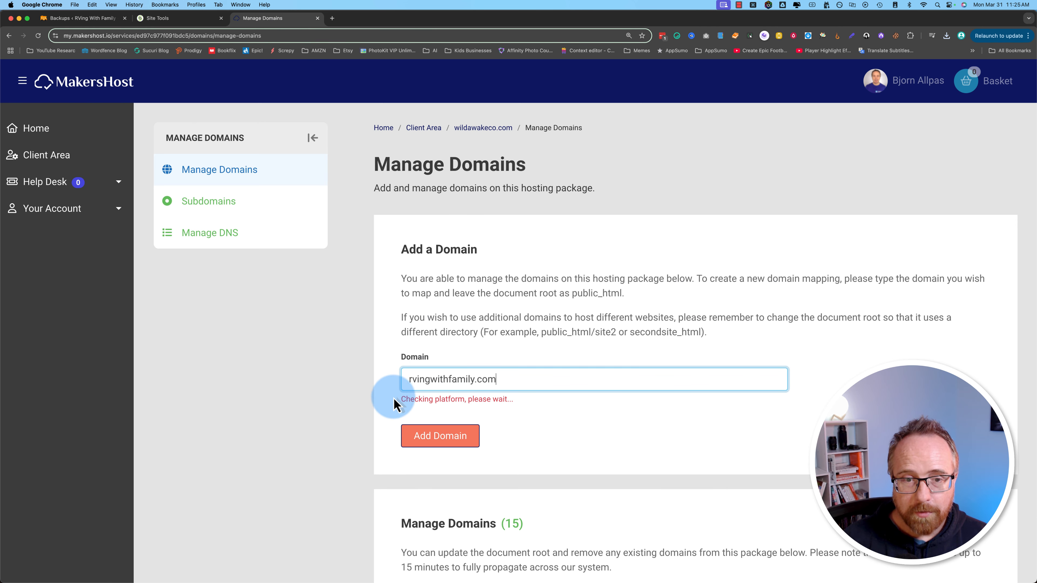
scroll(393, 396, "down", 2)
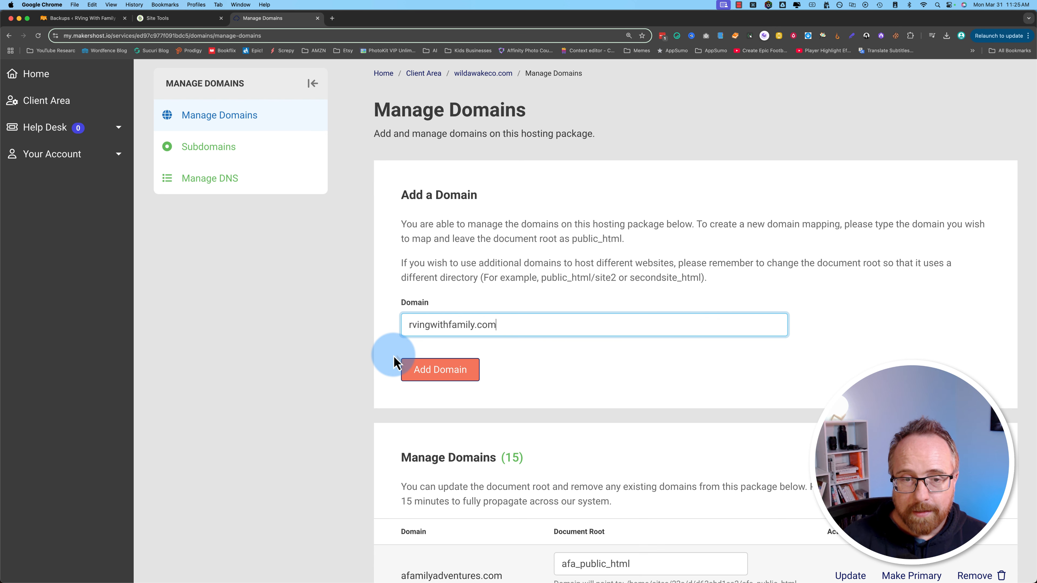
left_click(449, 370)
Step: Change rvingwithfamily.com's document root to rwf_public_html and save the update
scroll(382, 394, "down", 10)
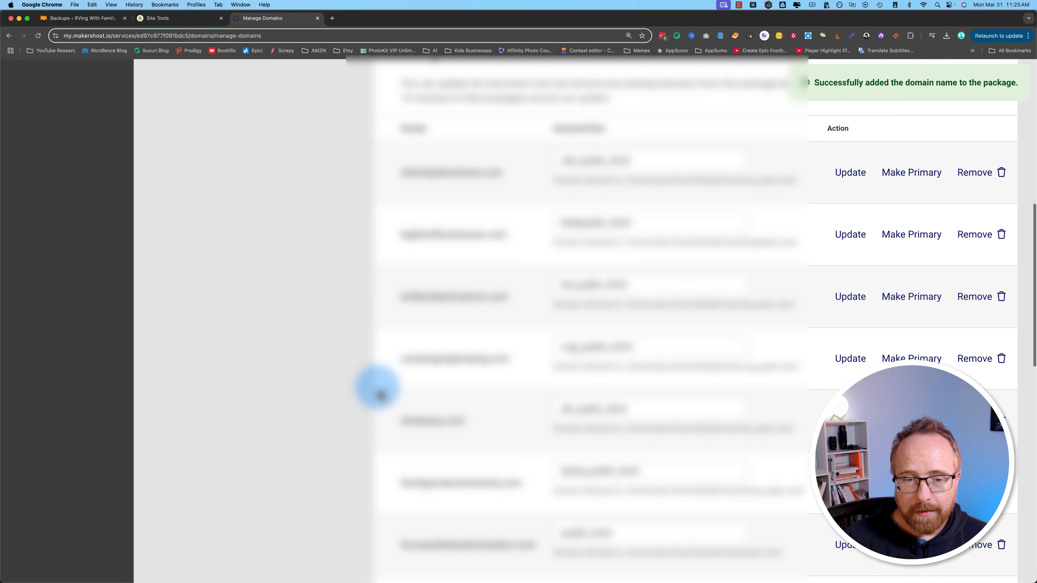
scroll(380, 395, "down", 10)
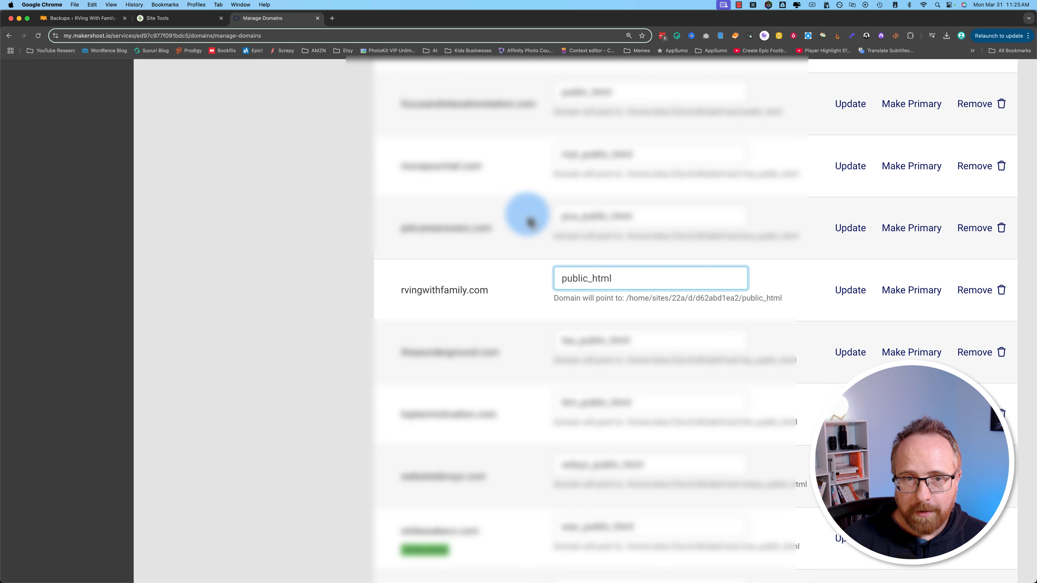
left_click(582, 154)
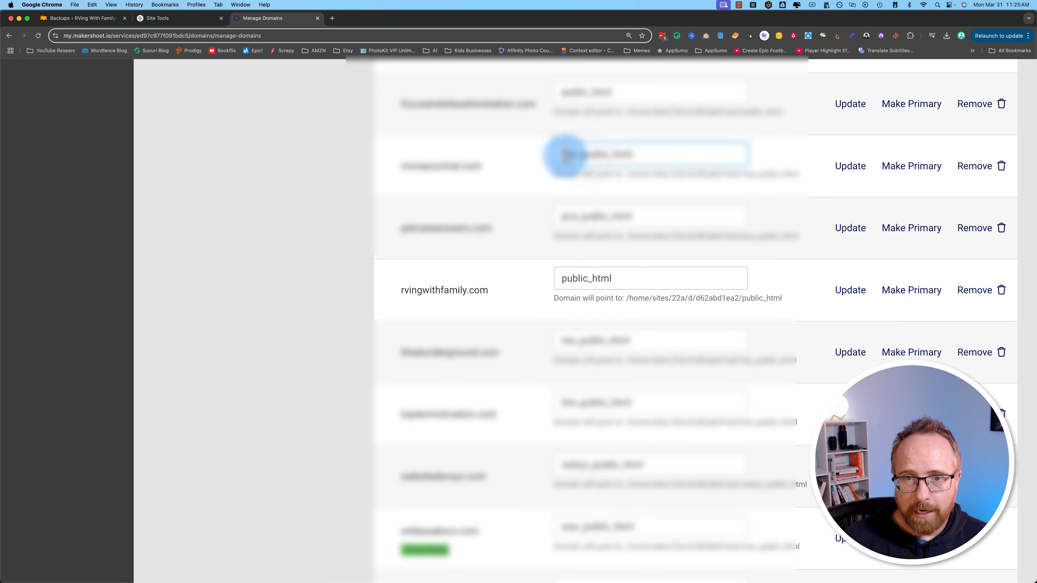
left_click(563, 218)
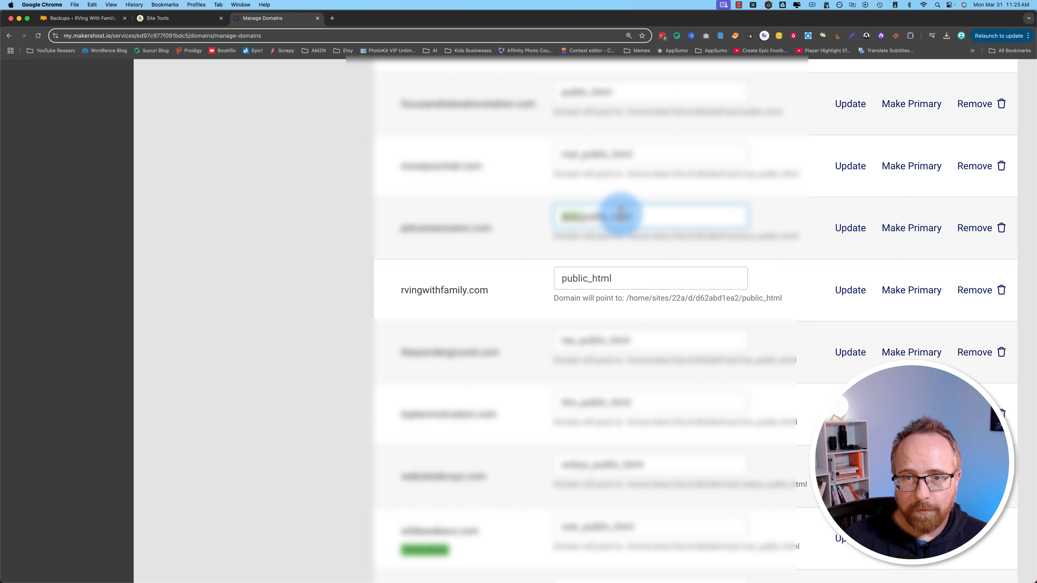
left_click(563, 279)
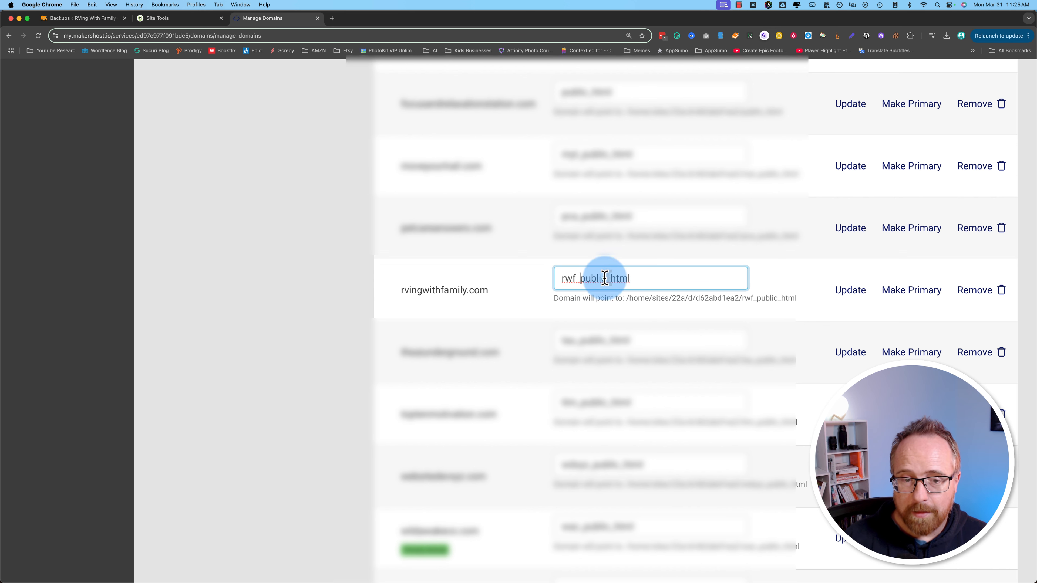
left_click(851, 290)
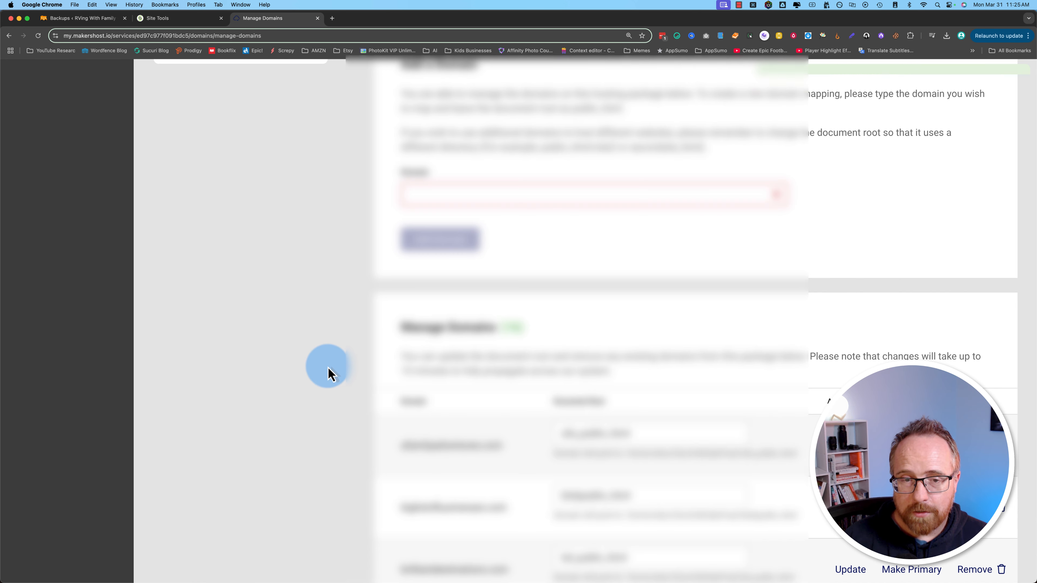
scroll(329, 371, "down", 10)
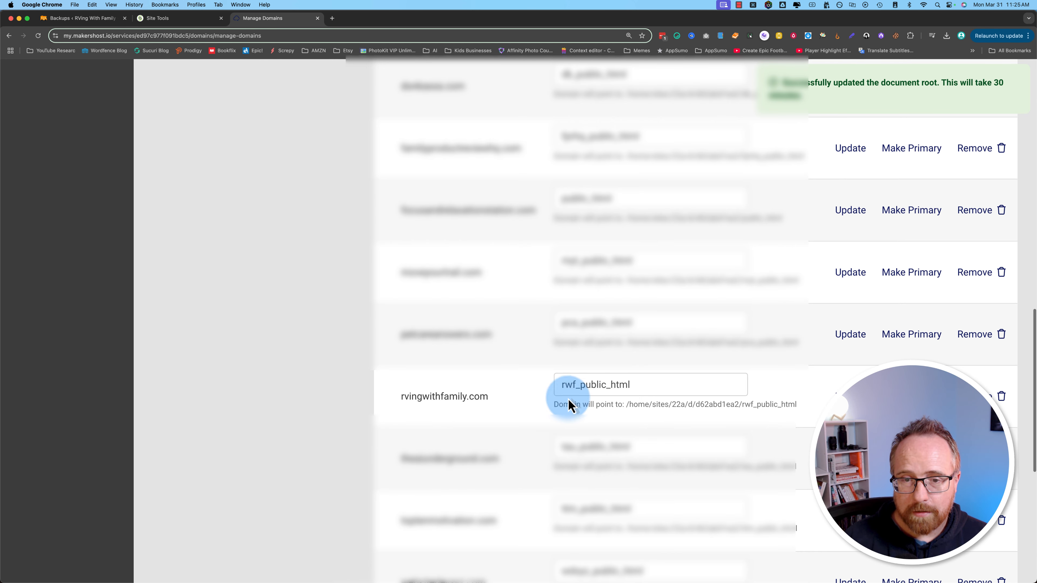
left_click_drag(629, 382, 556, 393)
scroll(219, 330, "up", 15)
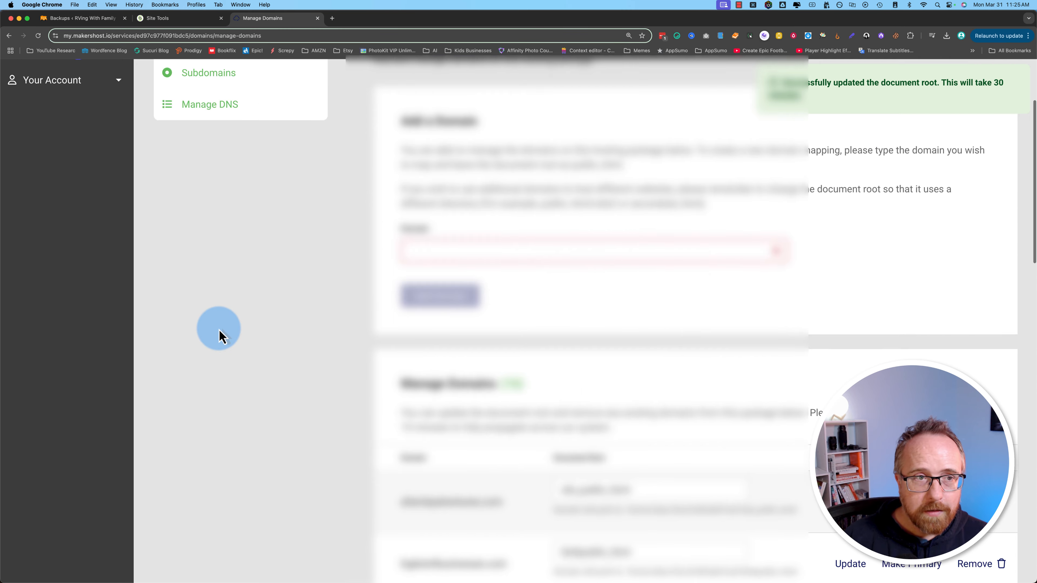
key("super+bracketleft")
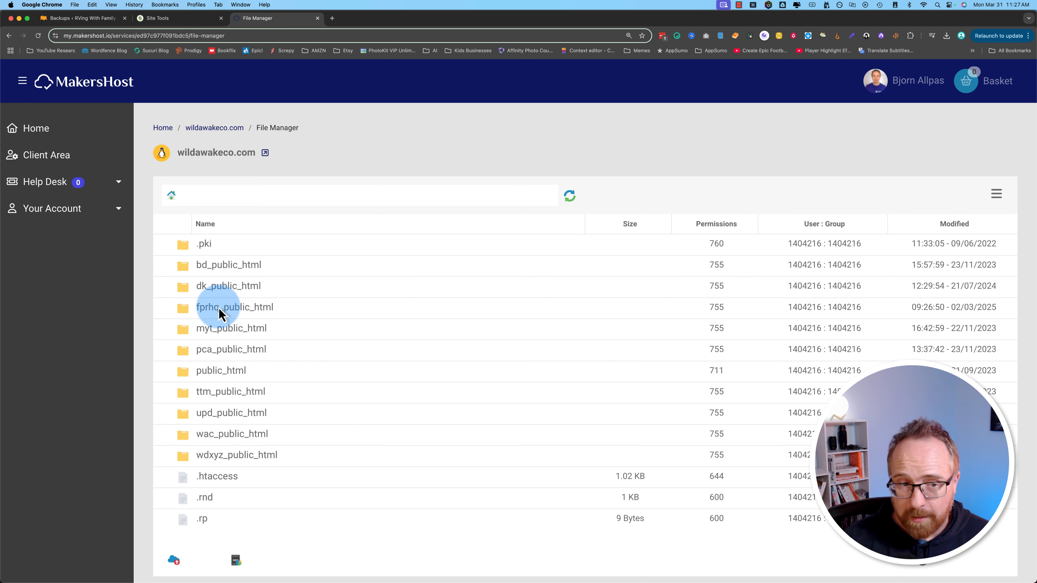
Step: Refresh the file list, then create the folder rwf_public_html and open it
left_click(573, 197)
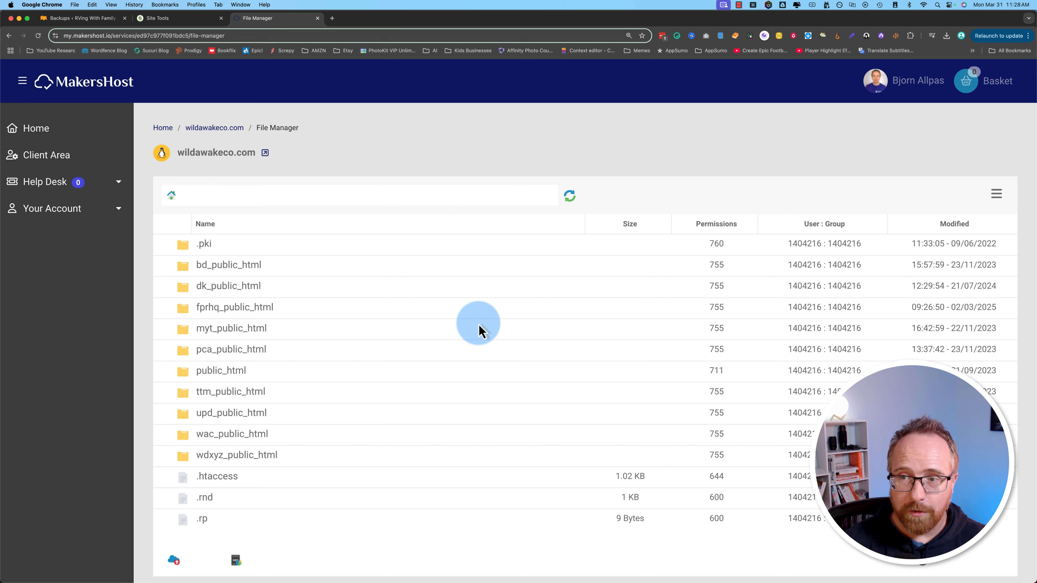
left_click(983, 199)
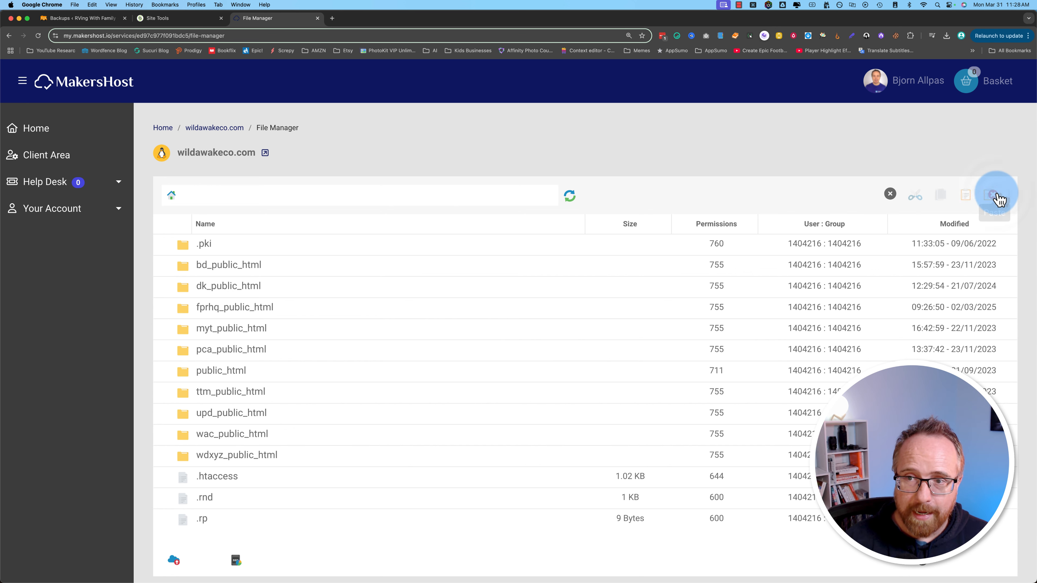
left_click(869, 195)
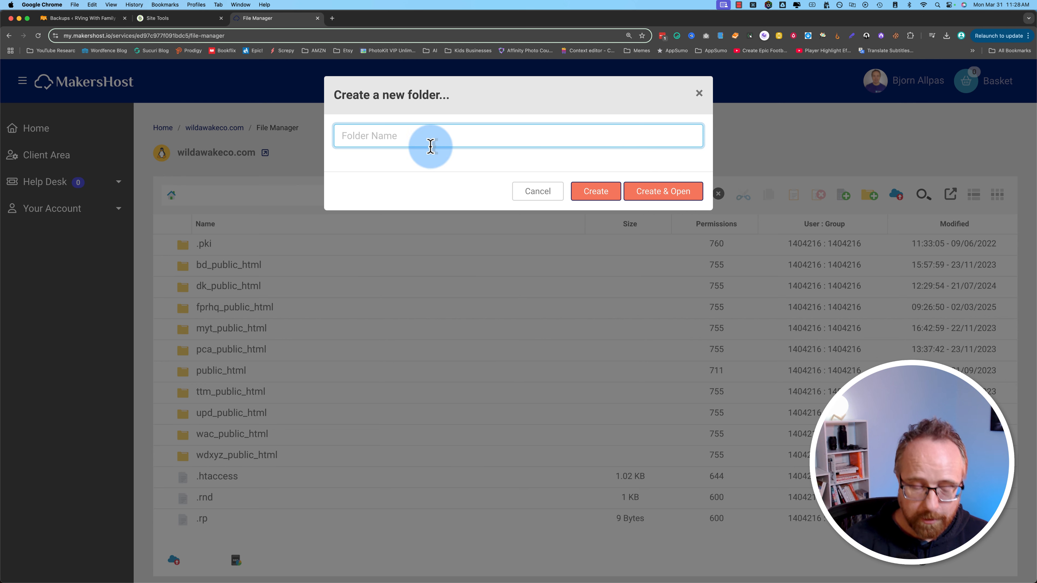
type("rwf_pu")
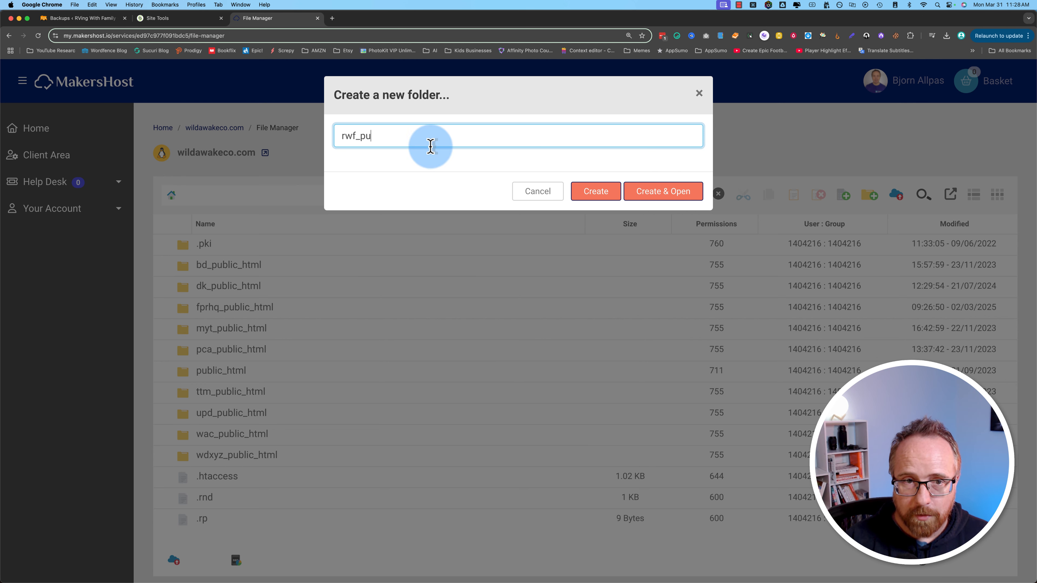
type("blic_html")
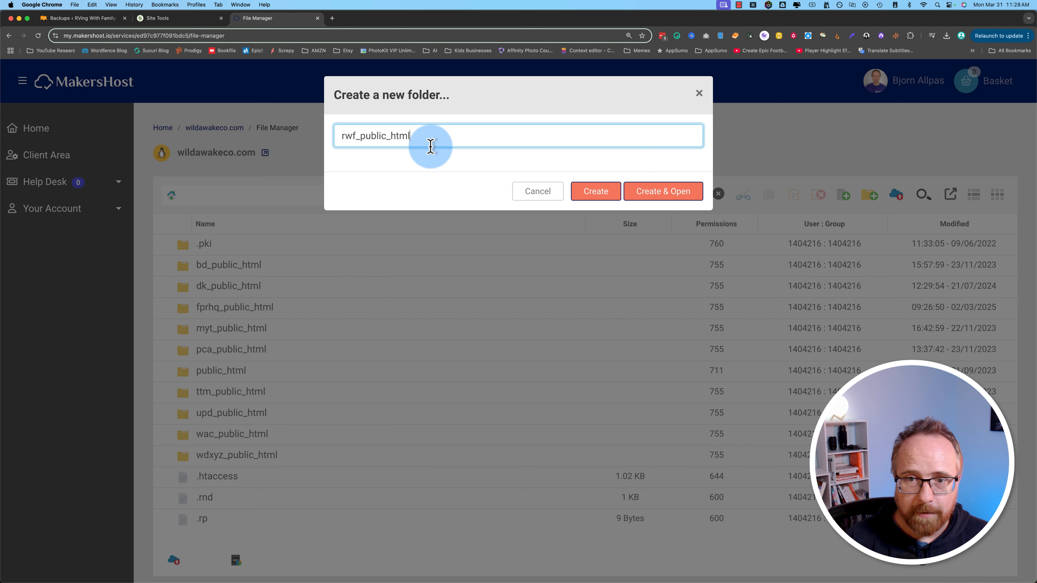
left_click(652, 196)
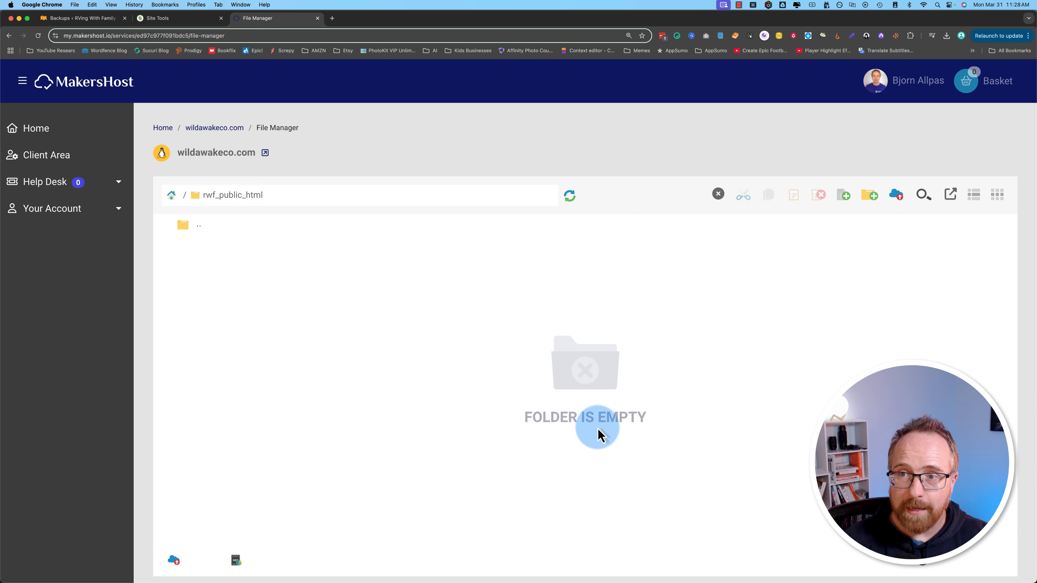
Step: Choose the 128.17 KB installer.php and 236.89 MB archive zip for upload
left_click(897, 196)
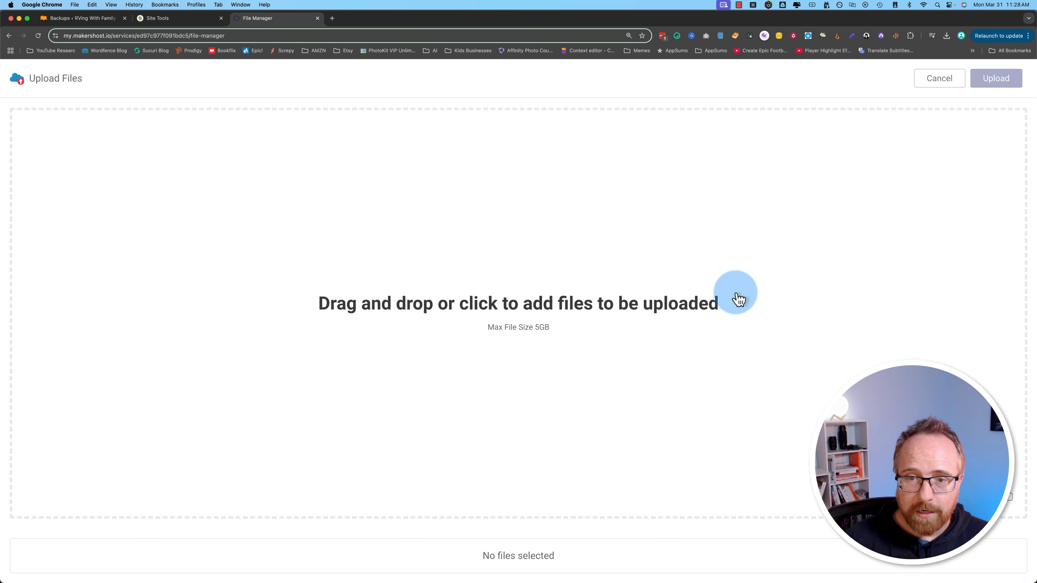
left_click(556, 311)
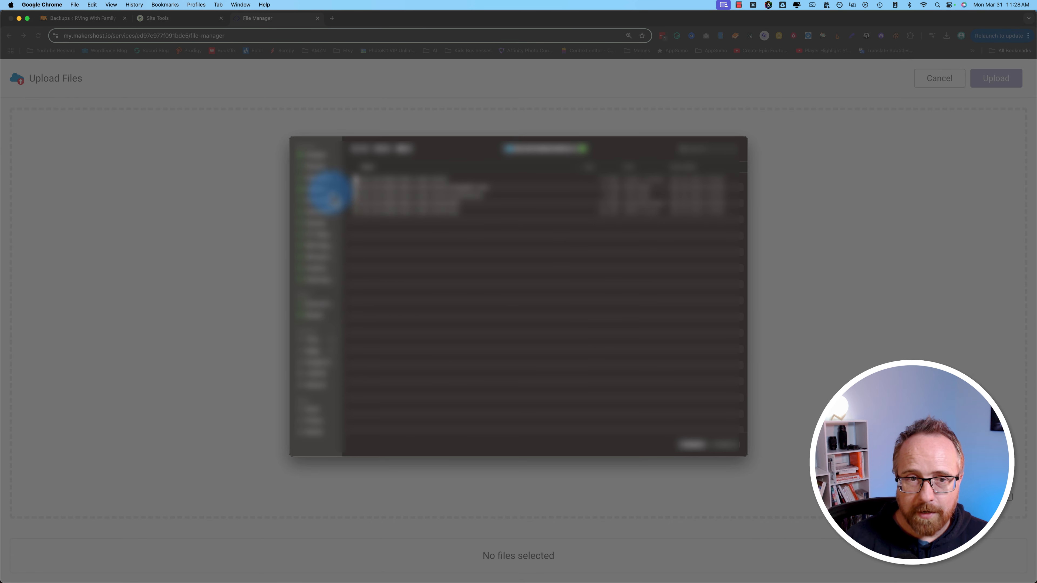
left_click(323, 189)
left_click(445, 204)
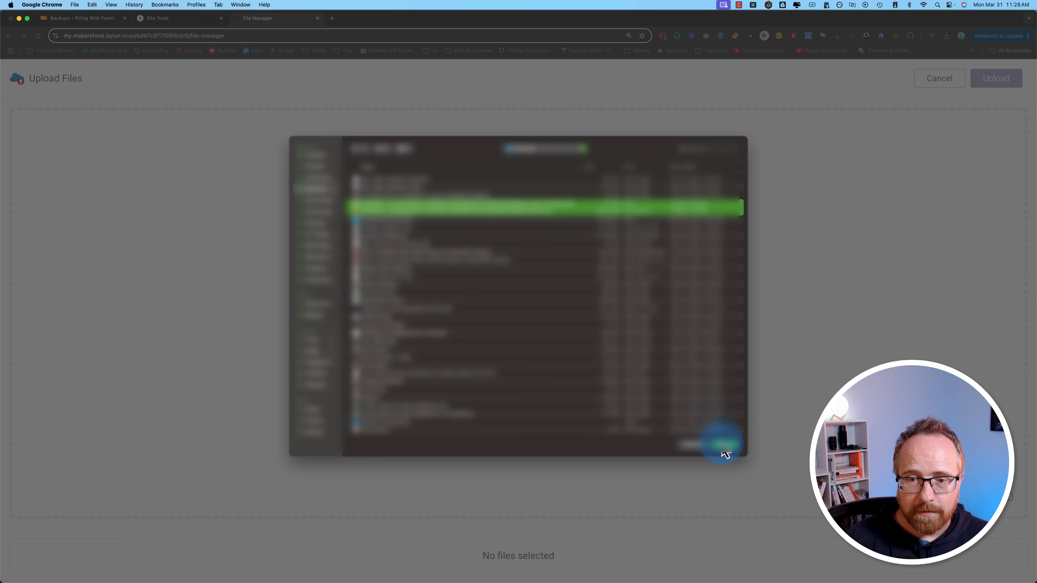
left_click(724, 444)
left_click_drag(489, 247, 556, 248)
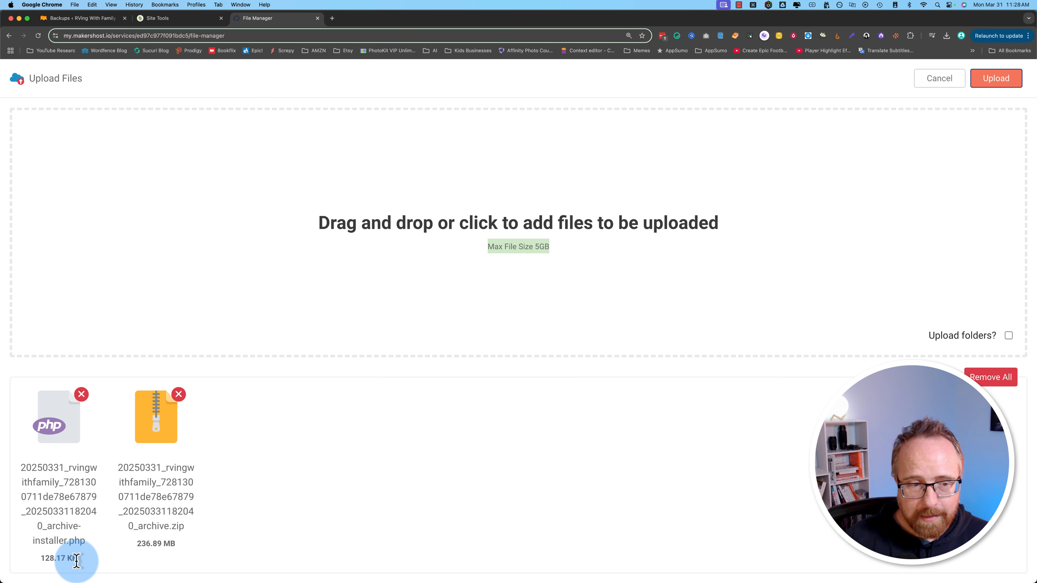
left_click_drag(76, 558, 41, 560)
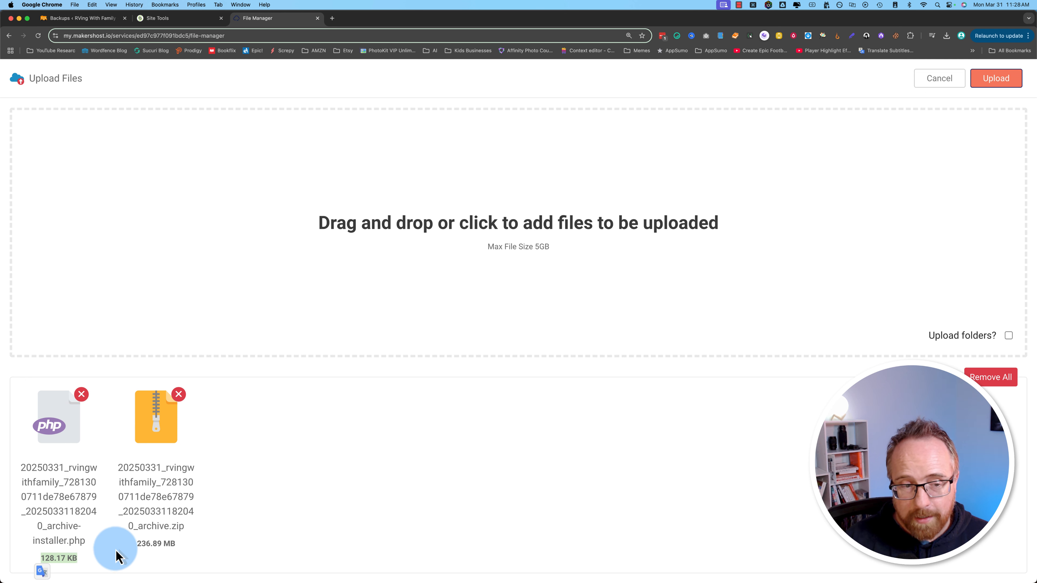
left_click(134, 546)
left_click_drag(137, 546, 201, 542)
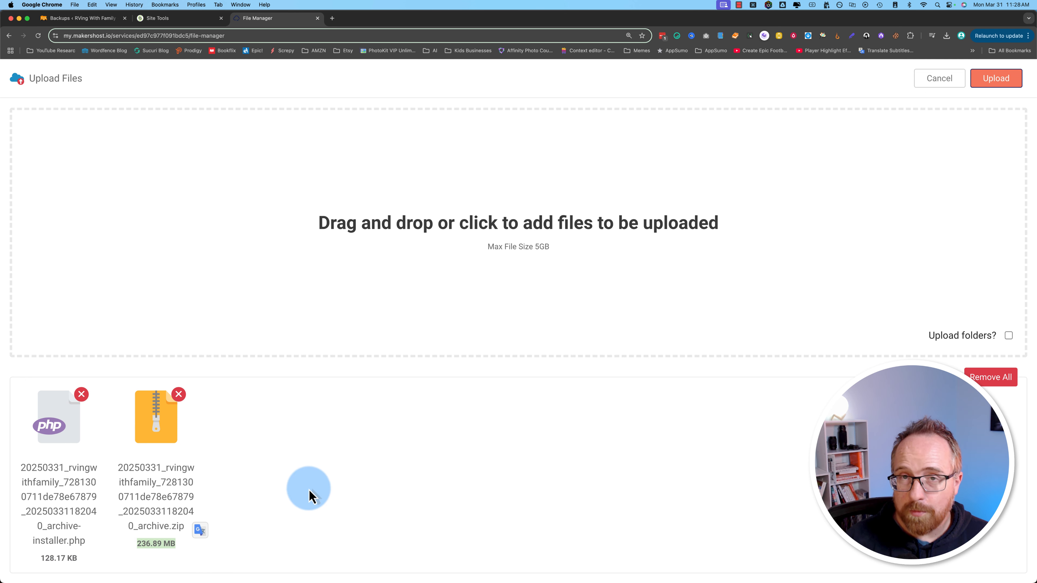
Step: Upload both backup files into rwf_public_html, then close the Uploads panel
left_click(996, 79)
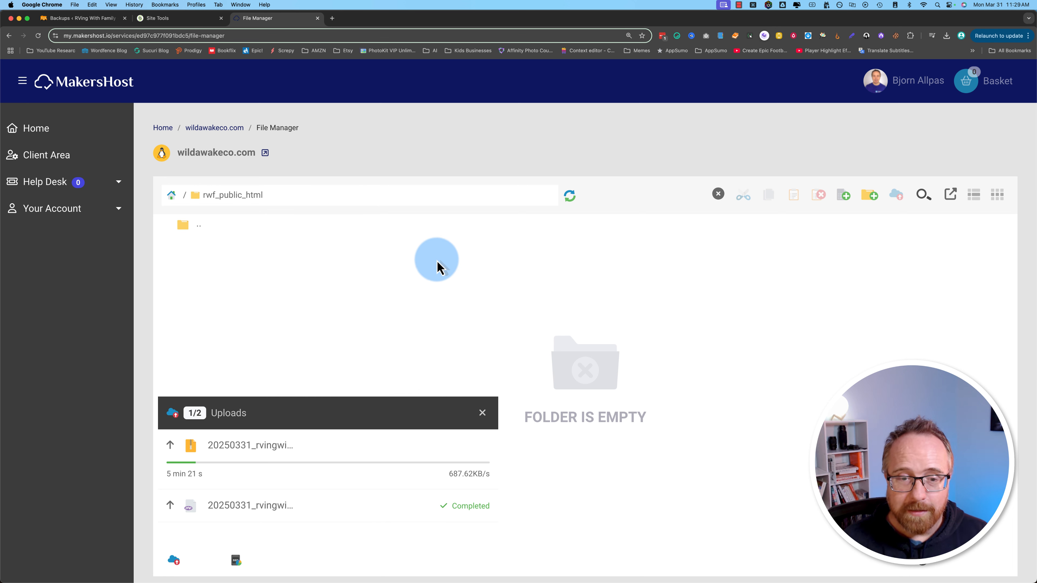
left_click_drag(165, 480, 247, 486)
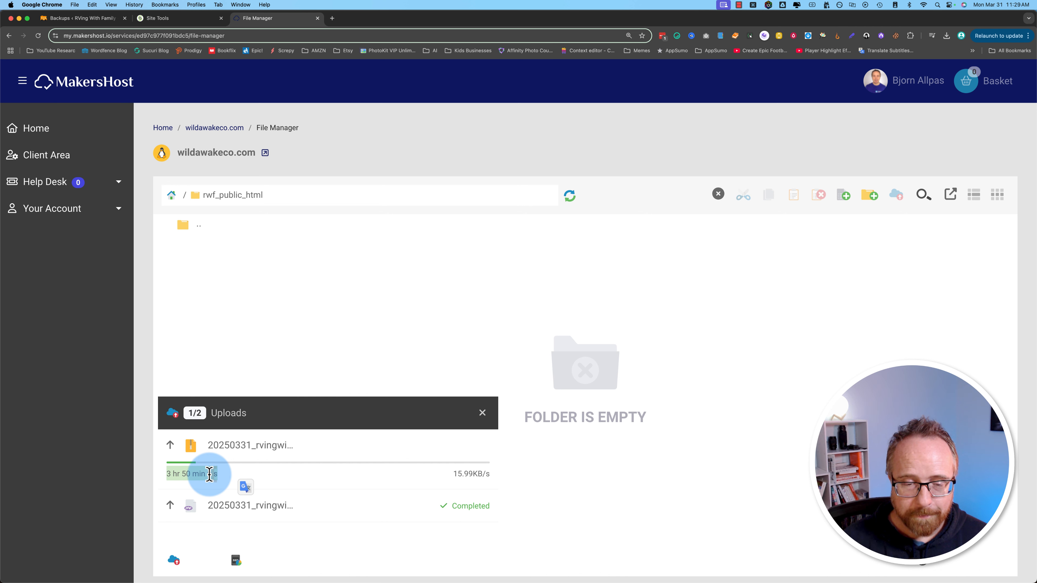
left_click(344, 474)
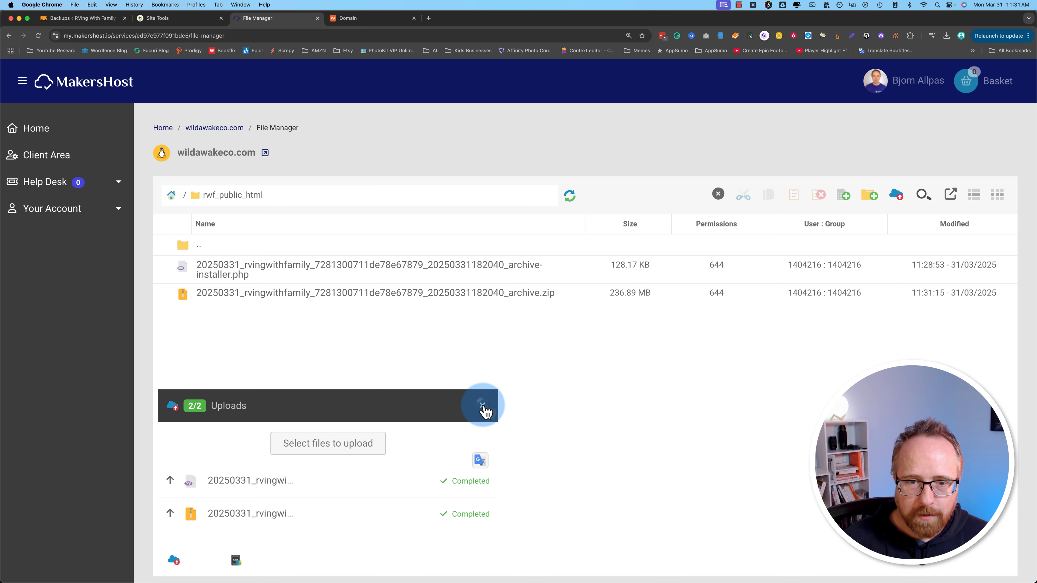
left_click(483, 409)
left_click(275, 271)
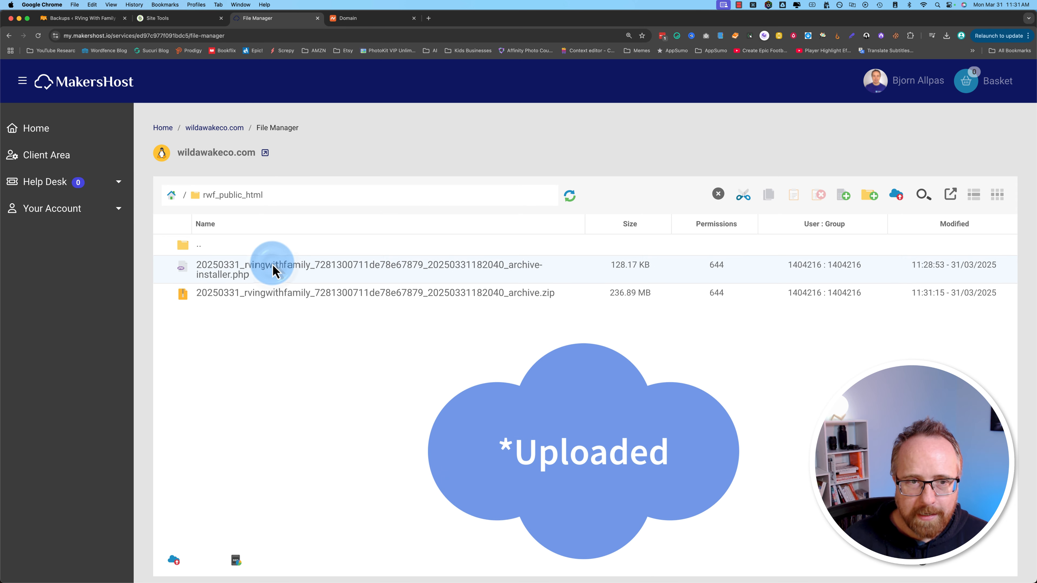
Step: Rename the uploaded installer file to installer.php by deleting its long prefix
right_click(324, 271)
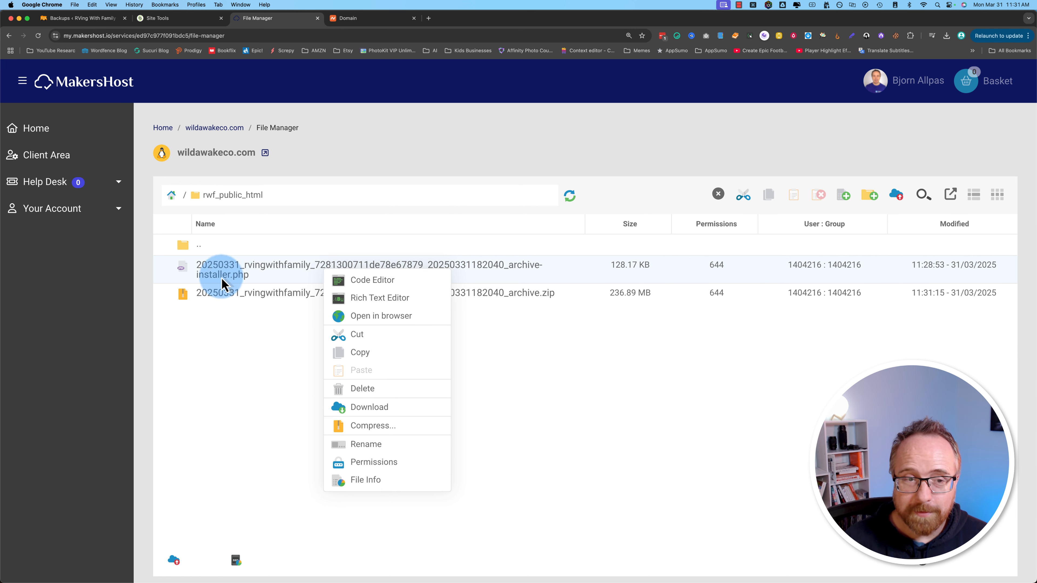
left_click(378, 449)
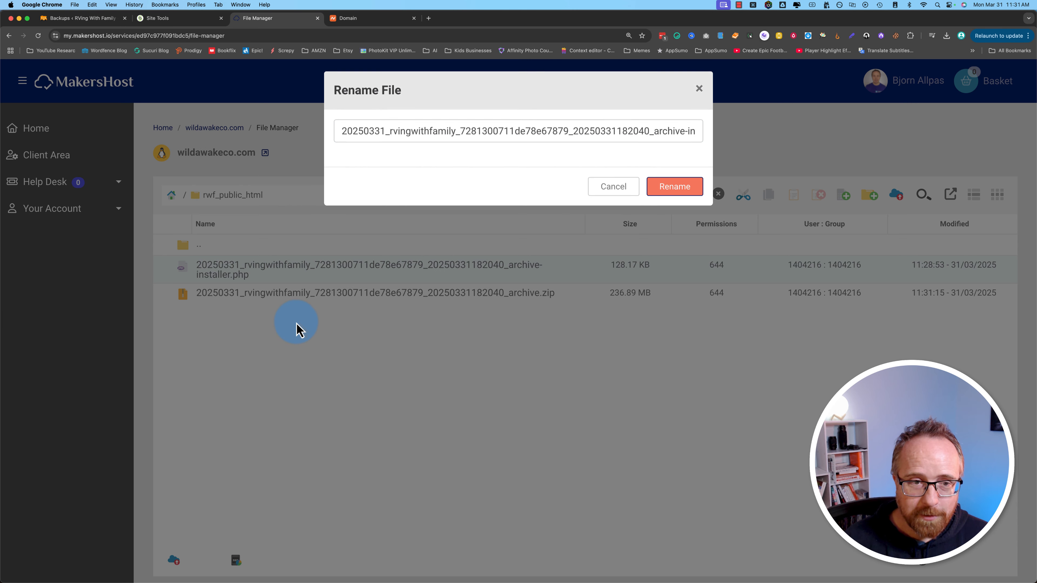
left_click(637, 136)
left_click_drag(645, 136, 306, 138)
key("BackSpace")
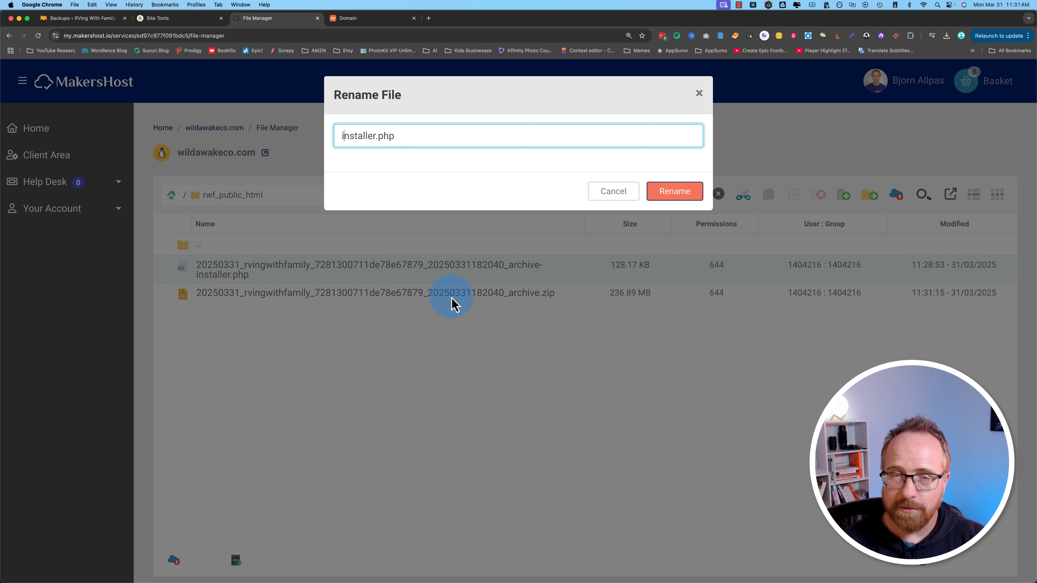
left_click(685, 192)
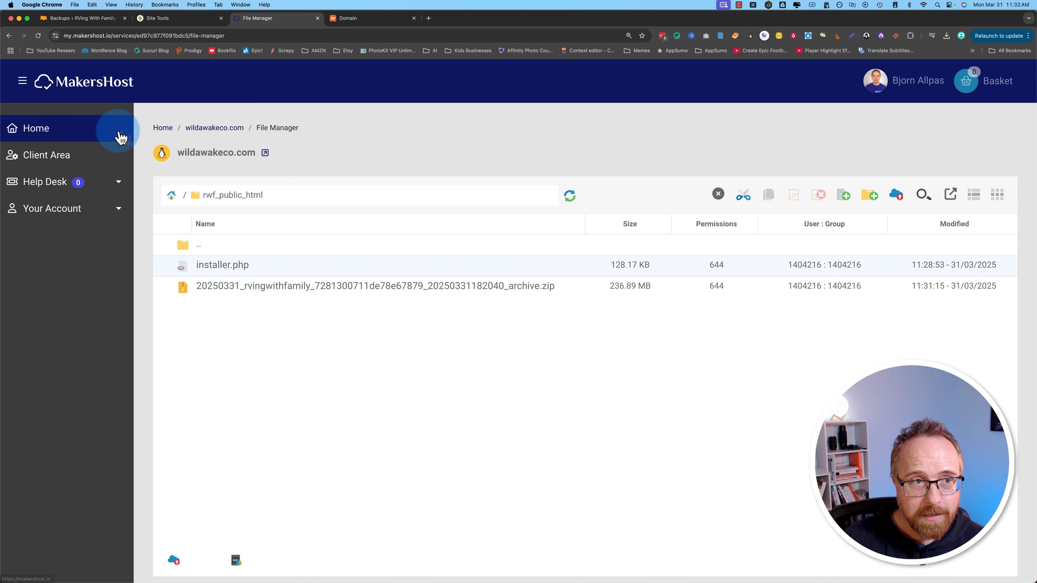
Step: Copy the site's base address from the Duplicator backups page and open a new tab
left_click(80, 18)
left_click(144, 35)
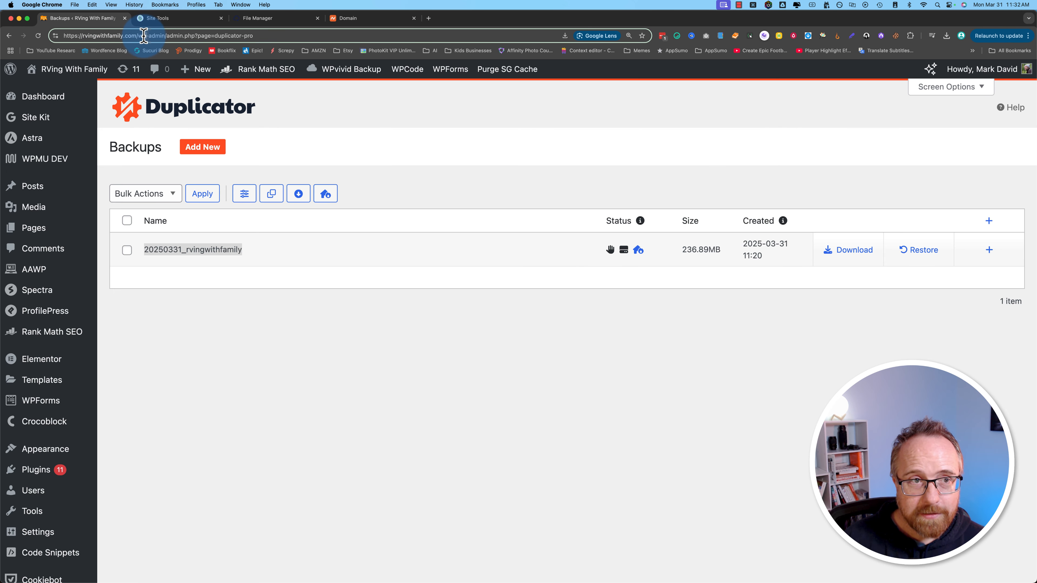
left_click_drag(139, 36, 30, 41)
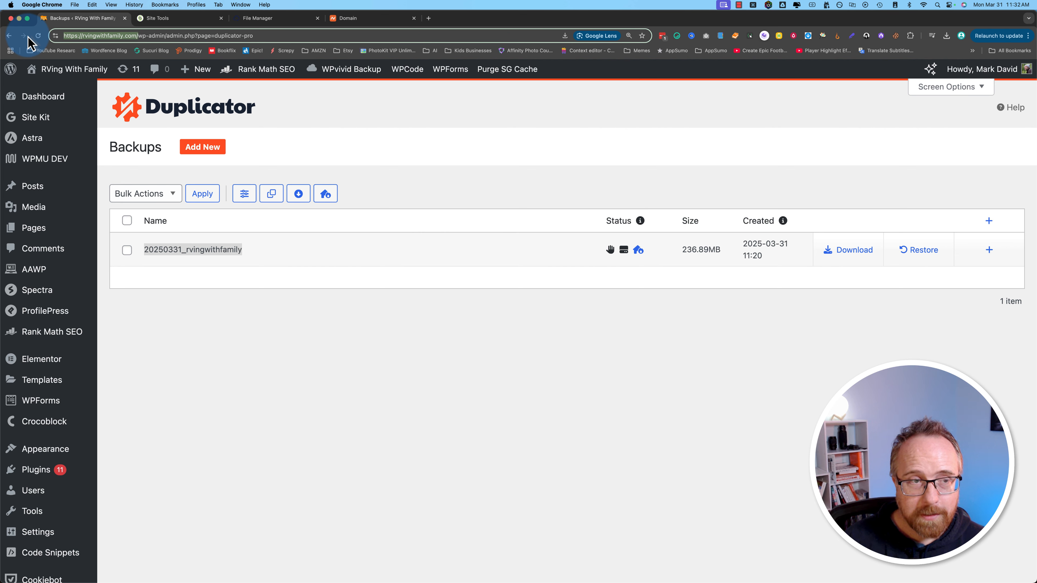
key("super+c")
key("super+t")
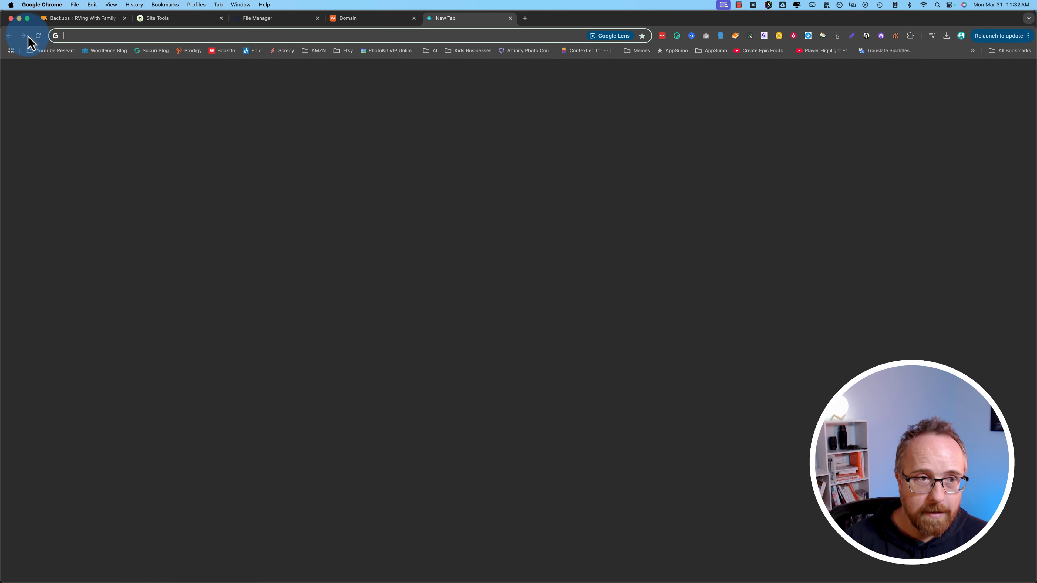
Step: Load rvingwithfamily.com/installer.php in the new tab; it returns the site's page-not-found page
key("super+v")
left_click(355, 18)
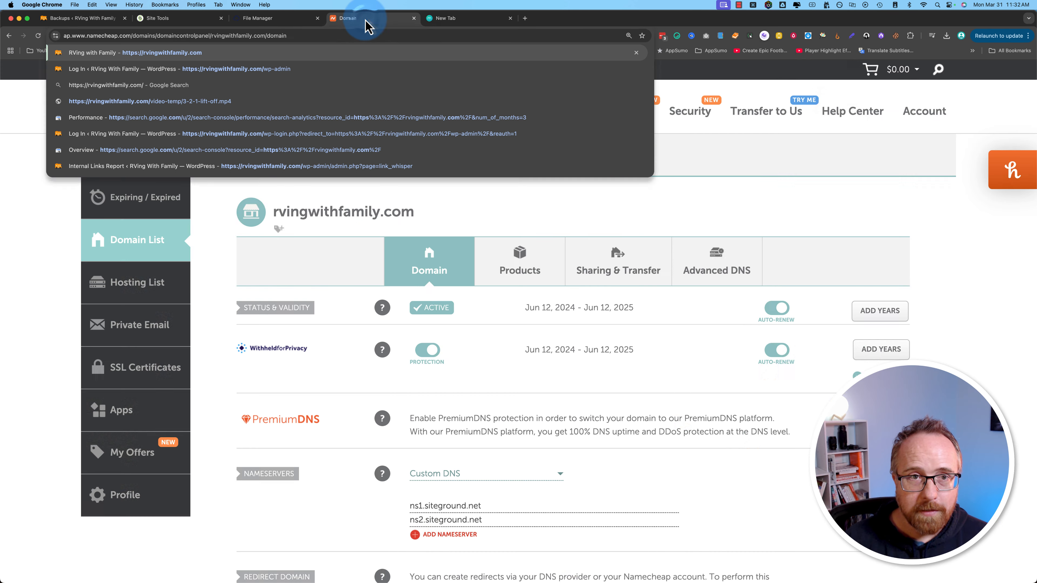
mouse_move(433, 220)
left_click(269, 18)
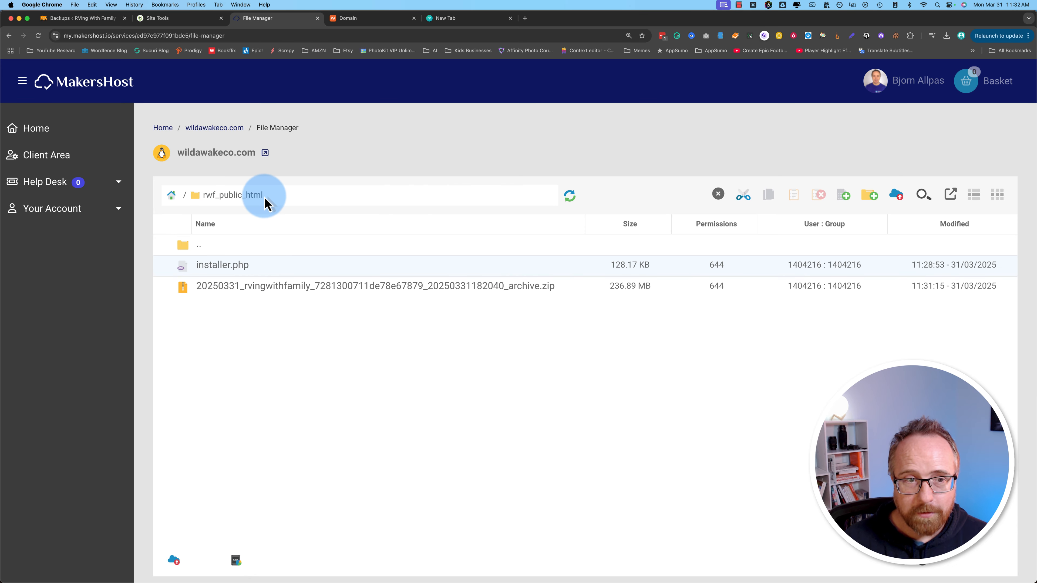
left_click(445, 18)
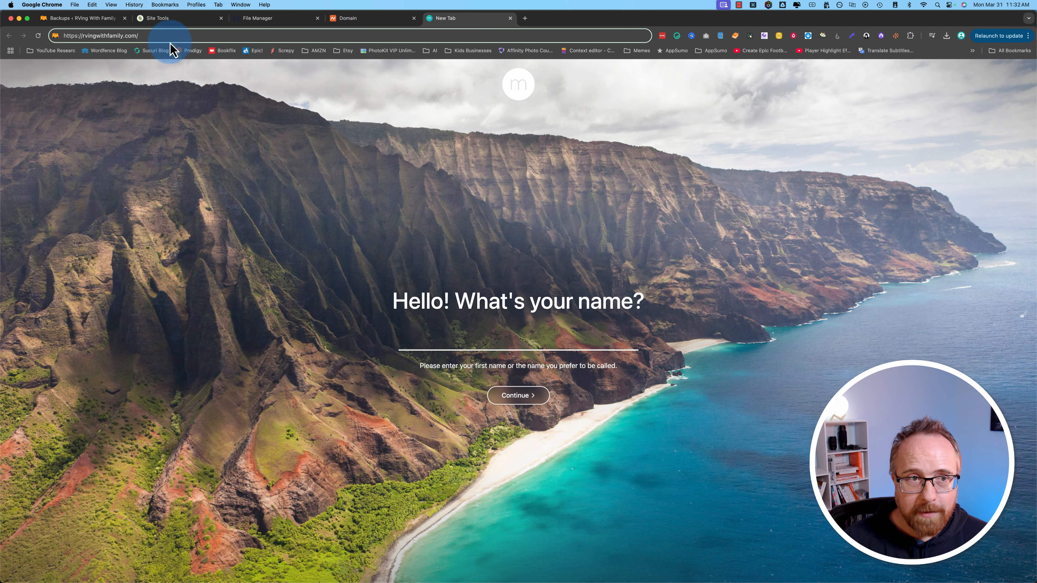
type("install")
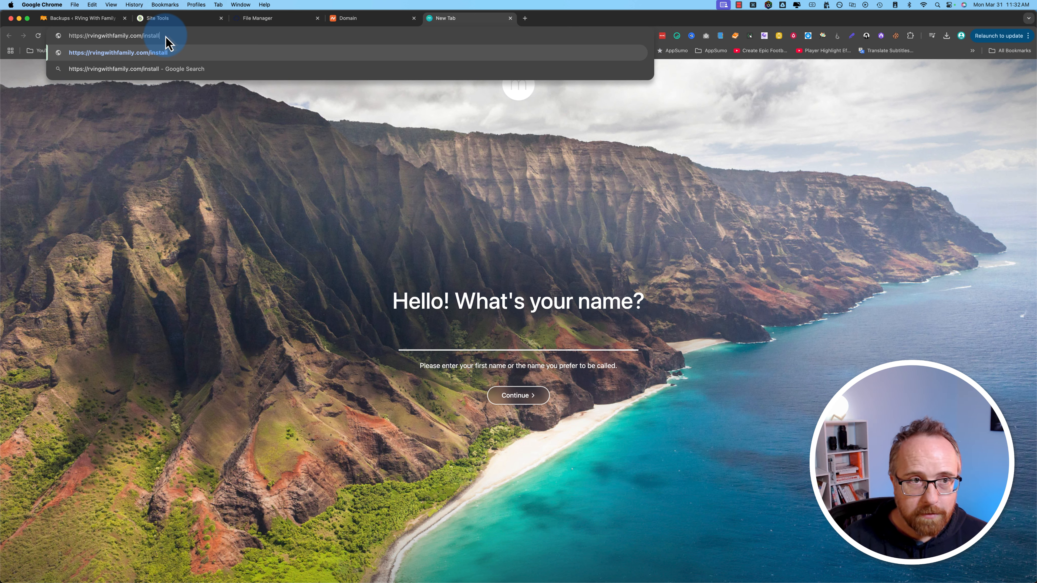
type("er.php")
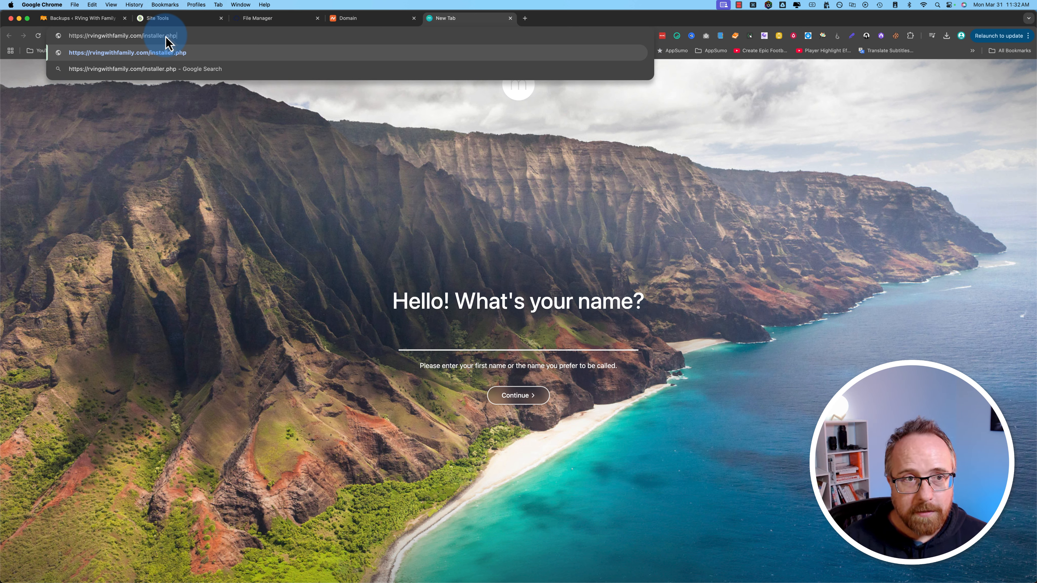
key("Return")
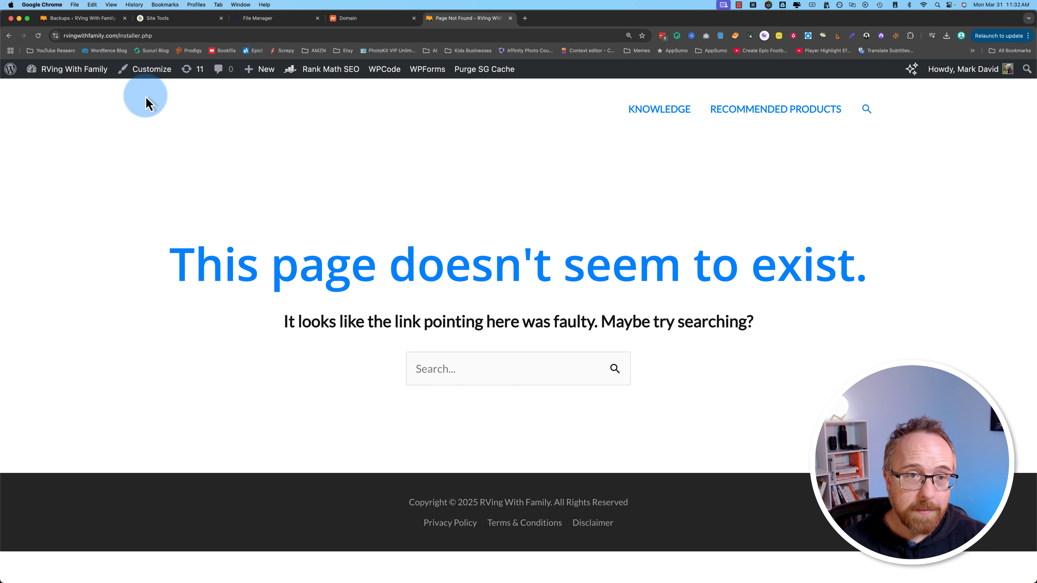
left_click(294, 19)
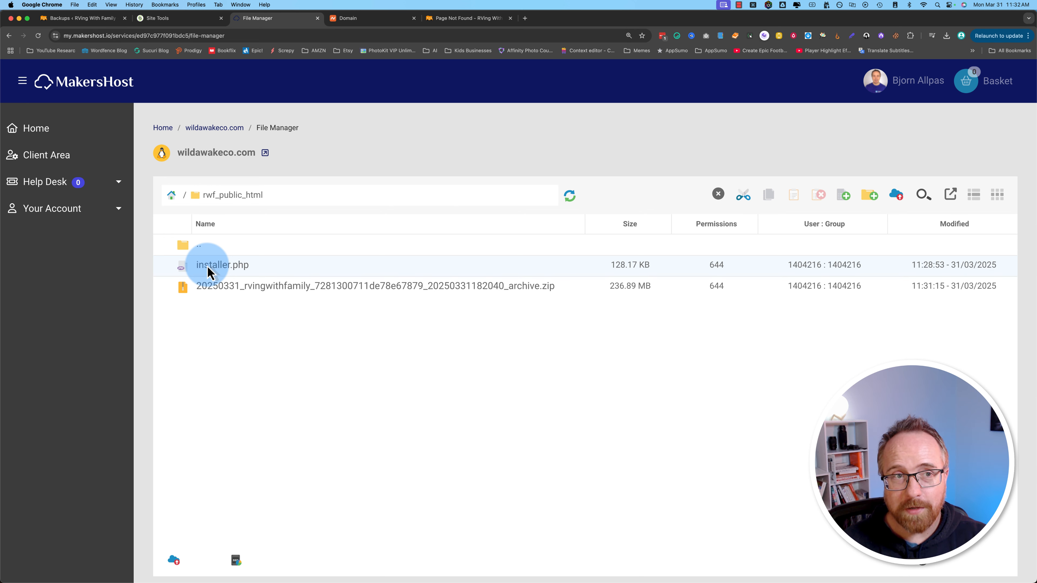
Step: Check the domain in the not-found page's address, then view Namecheap's siteground.net nameservers
left_click(465, 18)
left_click_drag(118, 36, 53, 36)
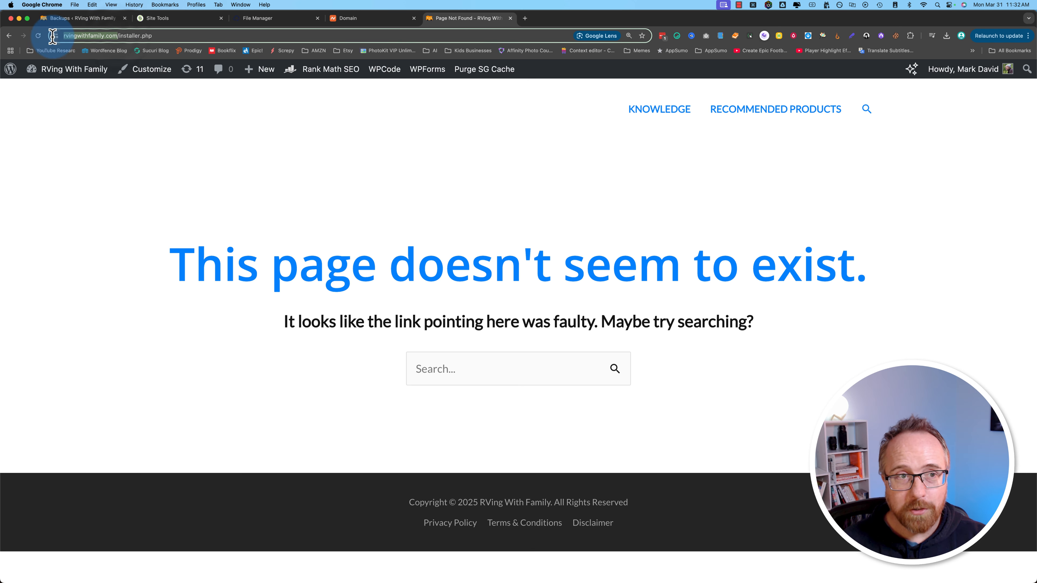
left_click(261, 18)
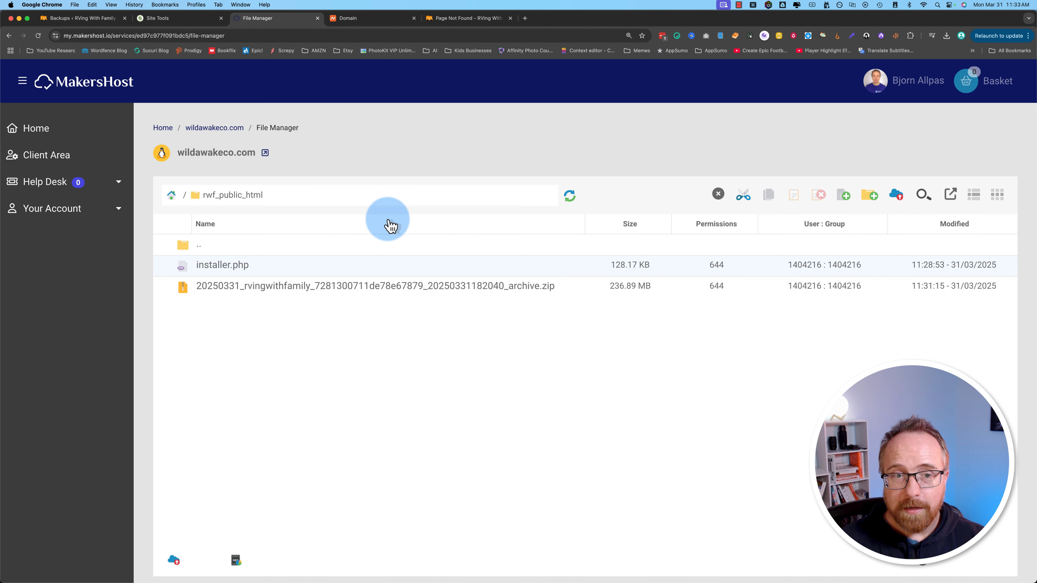
left_click(360, 18)
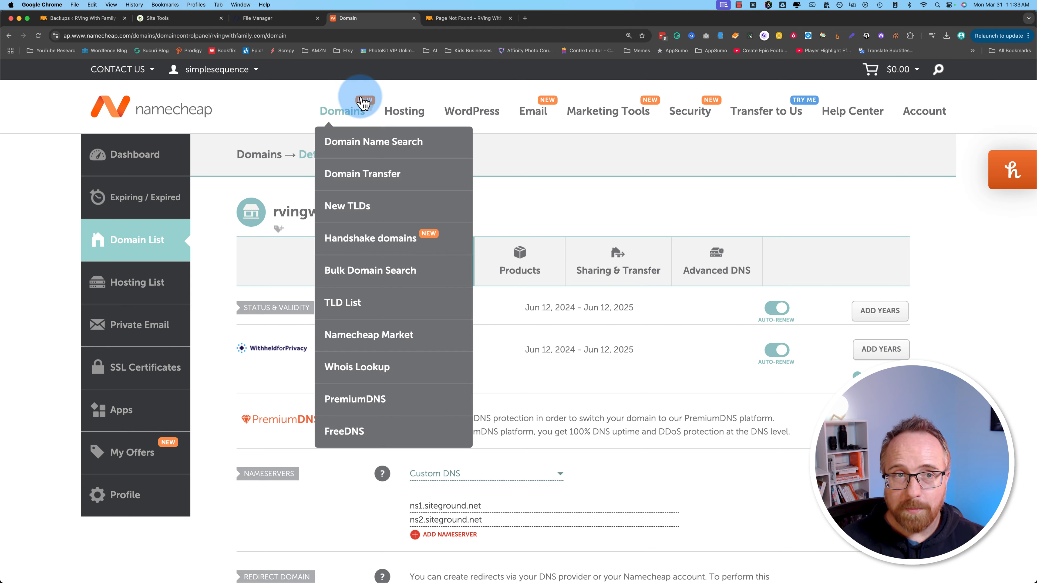
Step: Return to File Manager after a second look at the rvingwithfamily.com not-found page
left_click(288, 19)
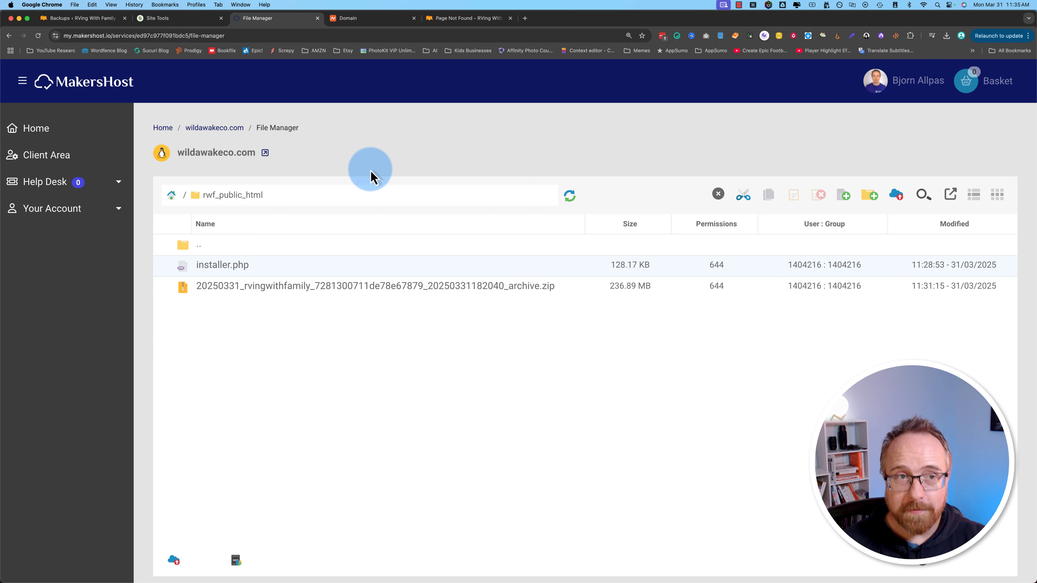
left_click(453, 20)
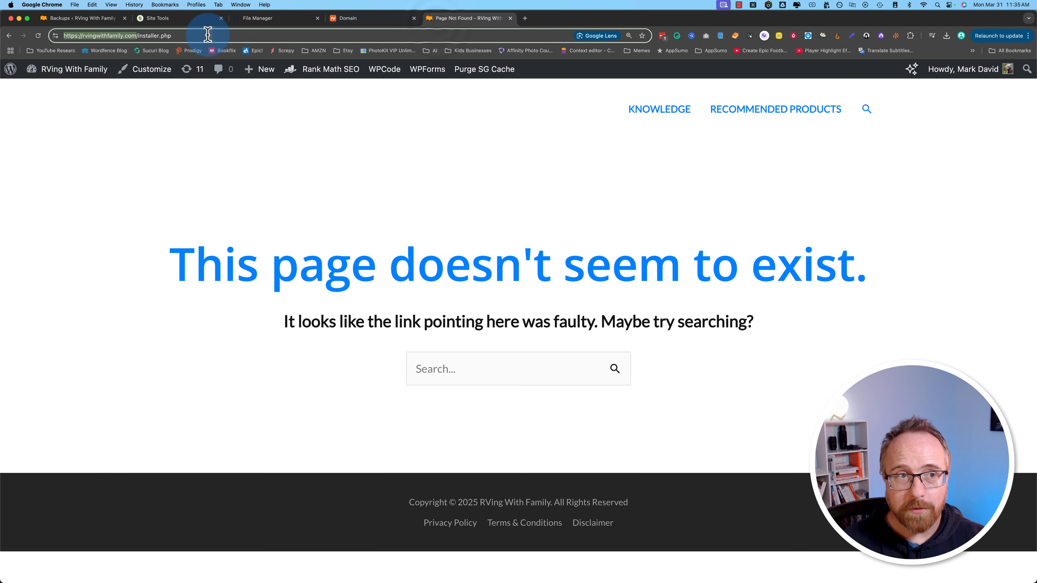
left_click(270, 21)
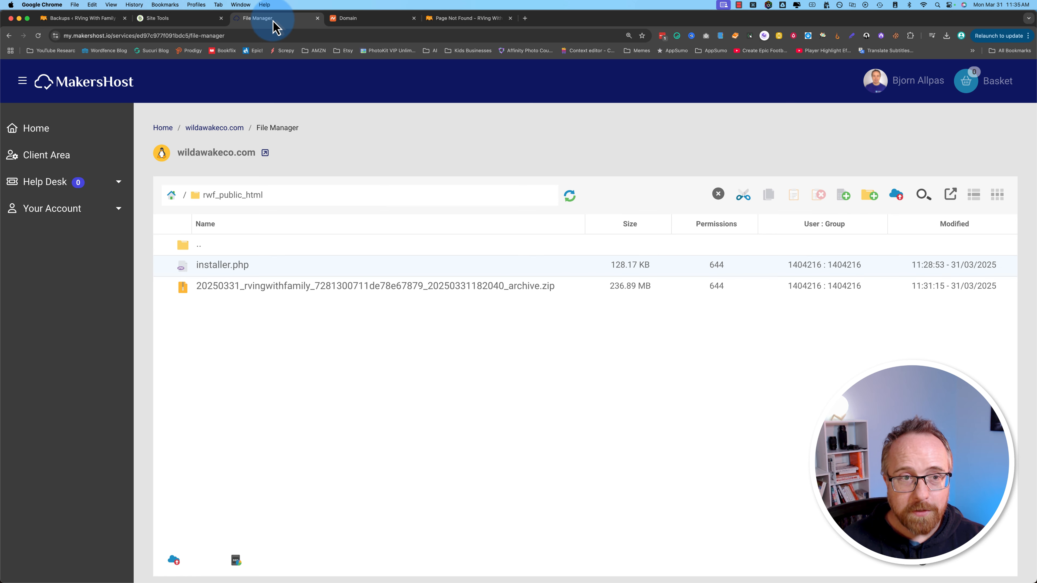
Step: Open the wildawakeco.com service overview in a new tab and select IP 185.151.30.182
left_click(217, 130, "super")
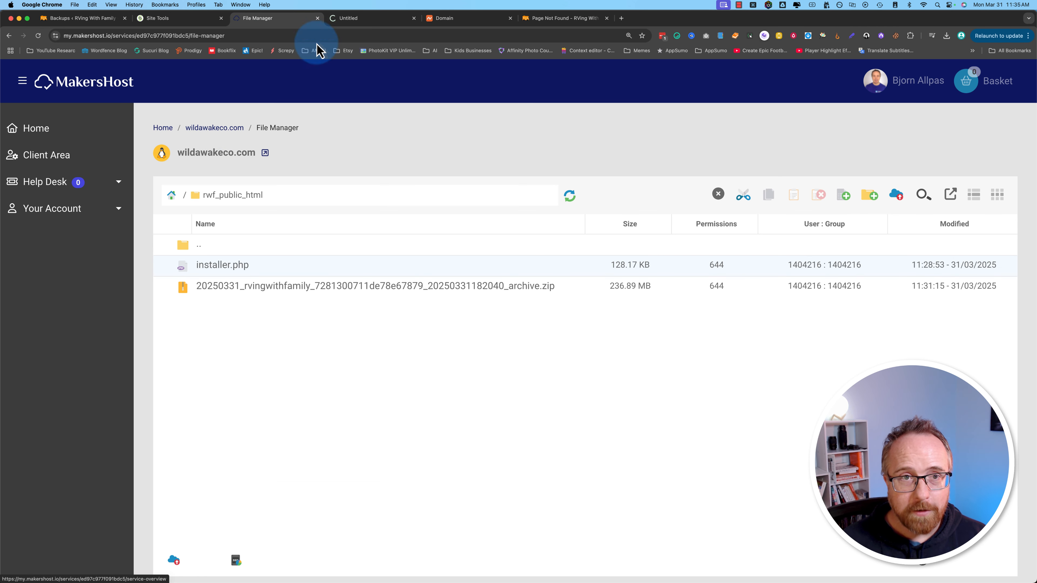
left_click(346, 22)
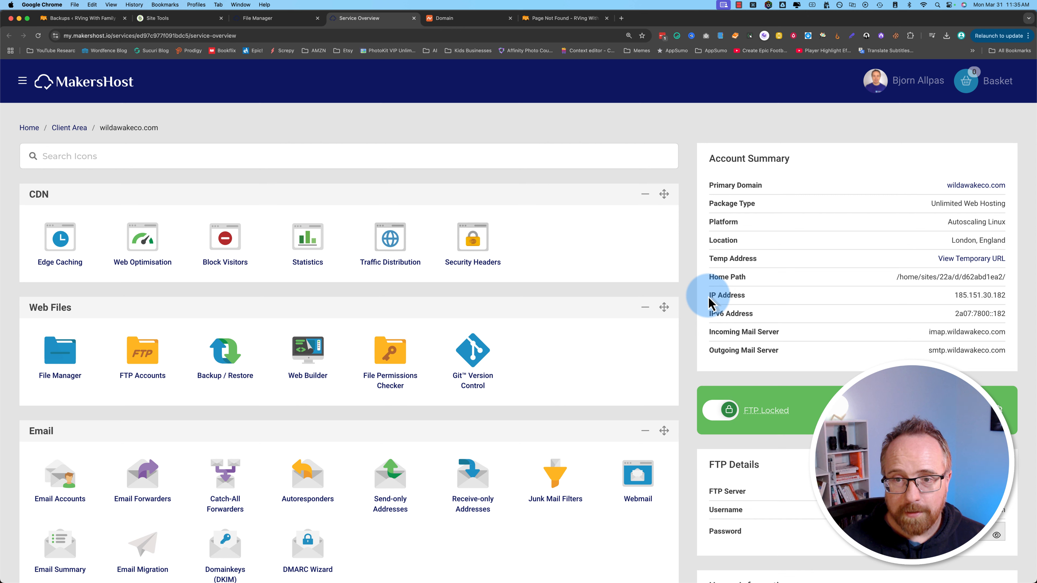
left_click_drag(955, 296, 1005, 294)
left_click(1009, 293)
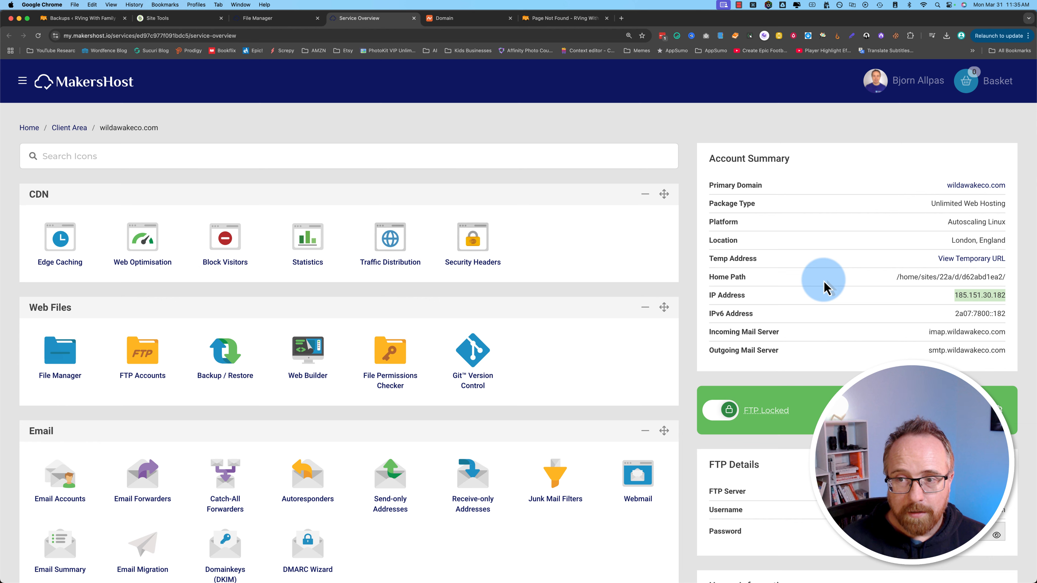
Step: Open the rvingwithfamily.com Site Tools Dashboard and select Site IP 34.174.142.106
left_click(167, 27)
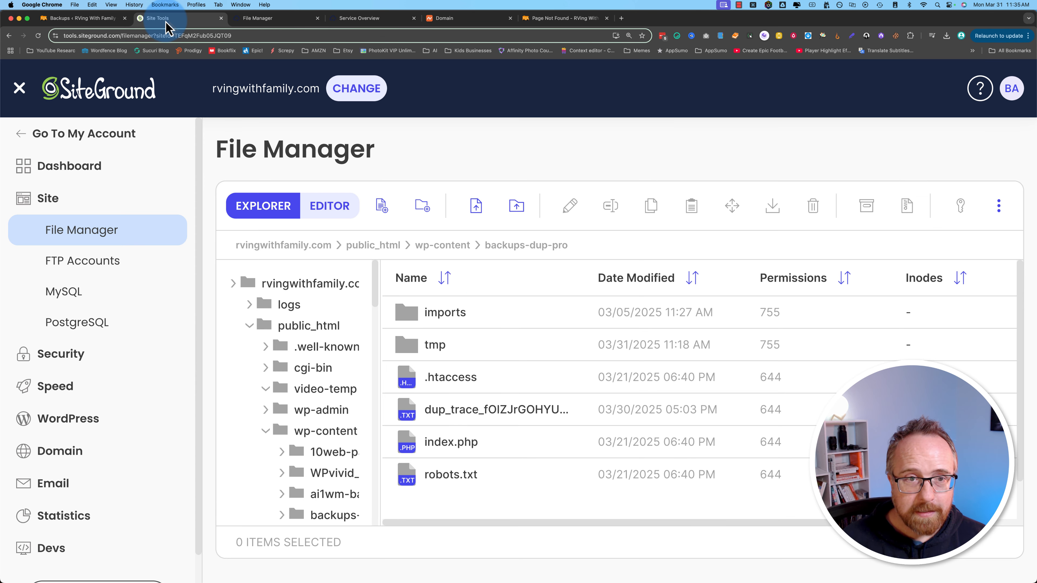
left_click(73, 174)
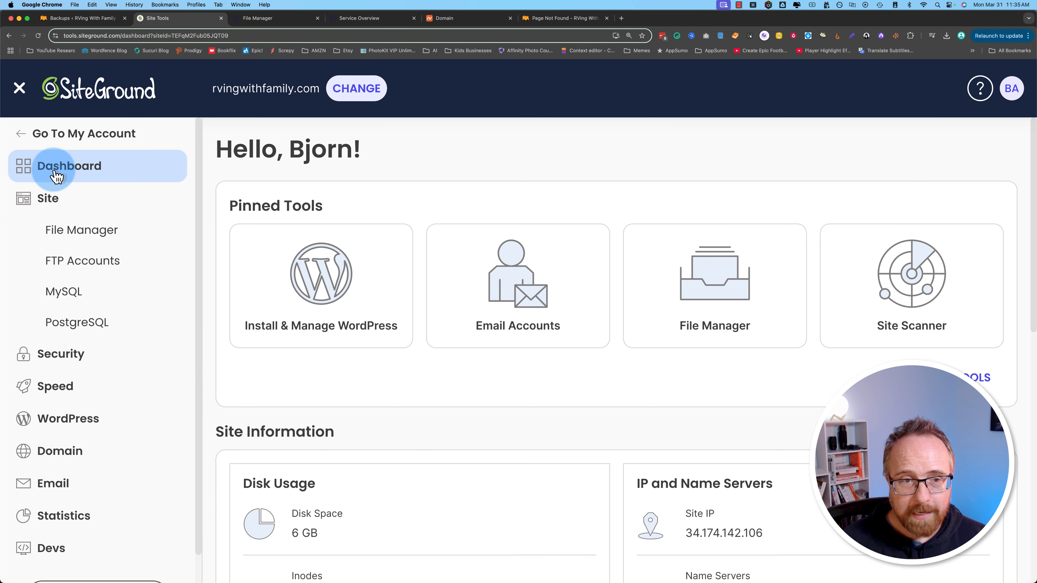
scroll(423, 304, "down", 3)
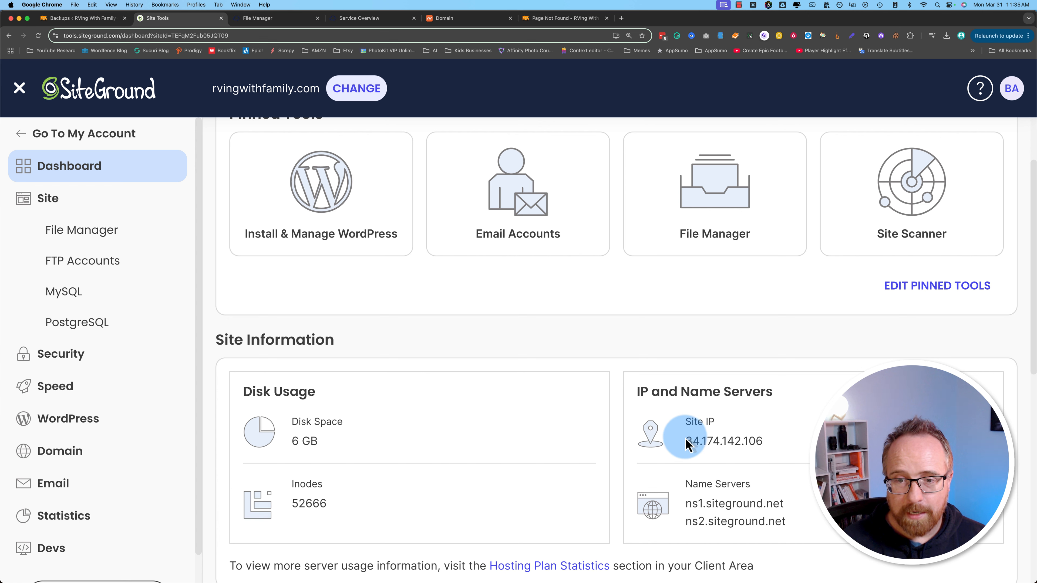
left_click_drag(681, 441, 777, 443)
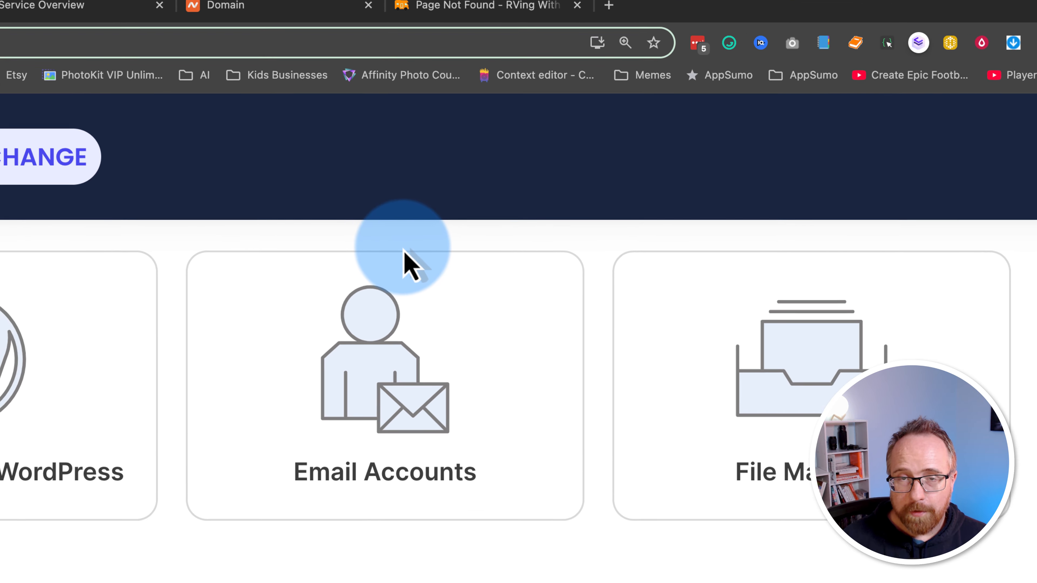
Step: Launch Terminal and run sudo nano /etc/hosts, entering the administrator password
key("super+space")
type("termain")
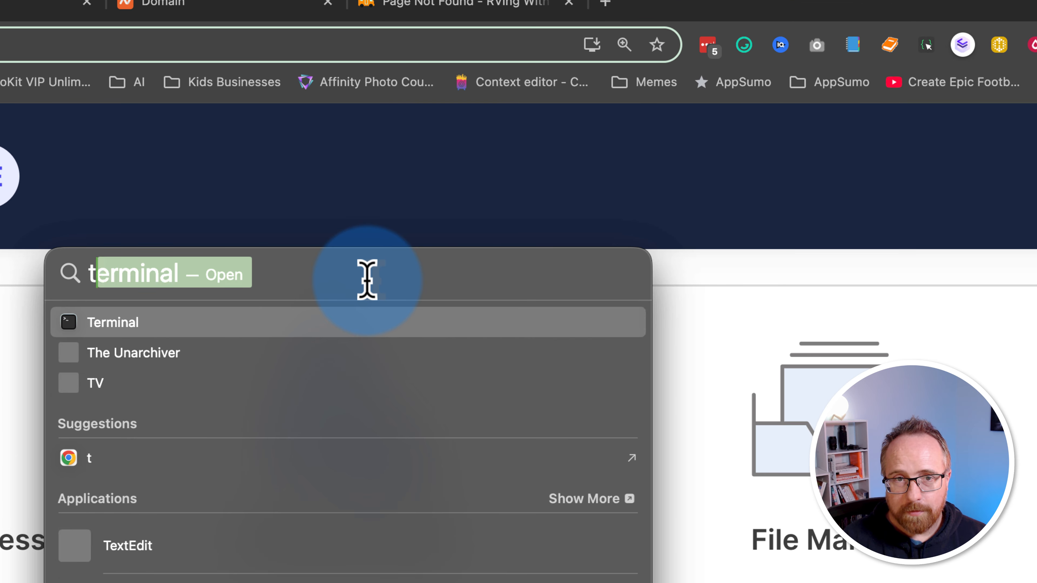
key("BackSpace")
key("BackSpace")
key("BackSpace")
type("inal")
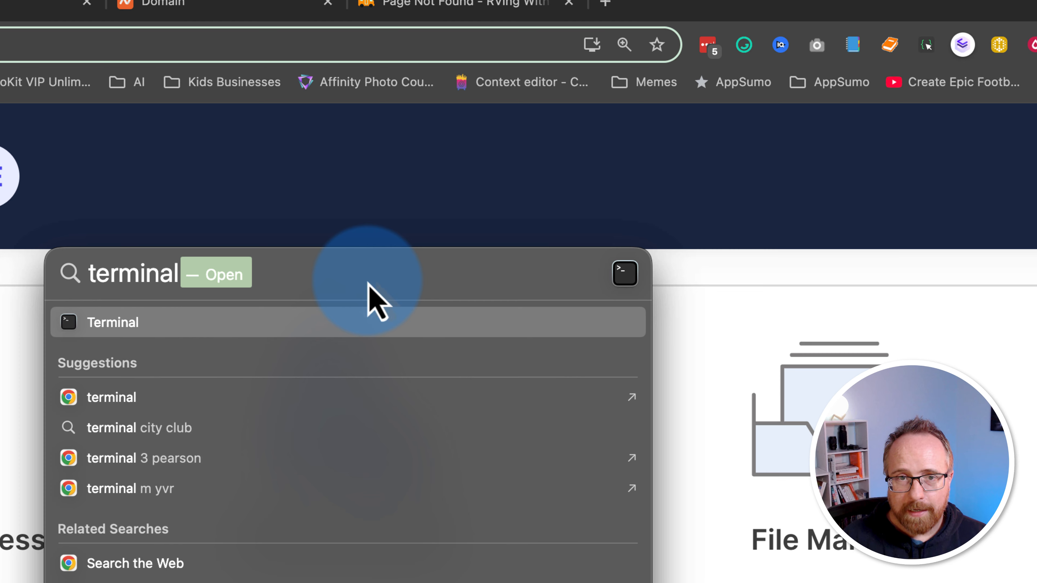
key("Return")
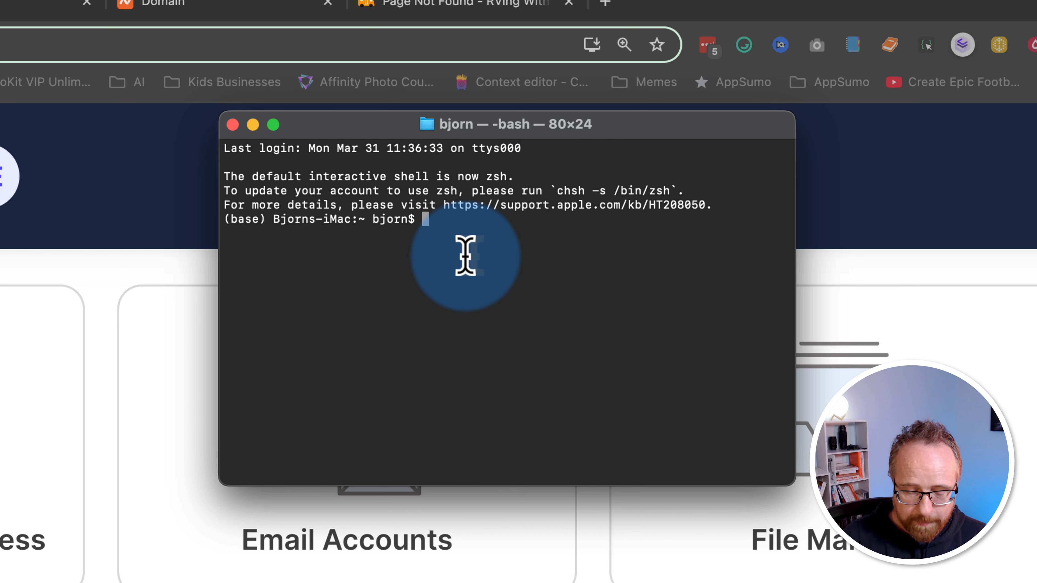
type("sudo nan")
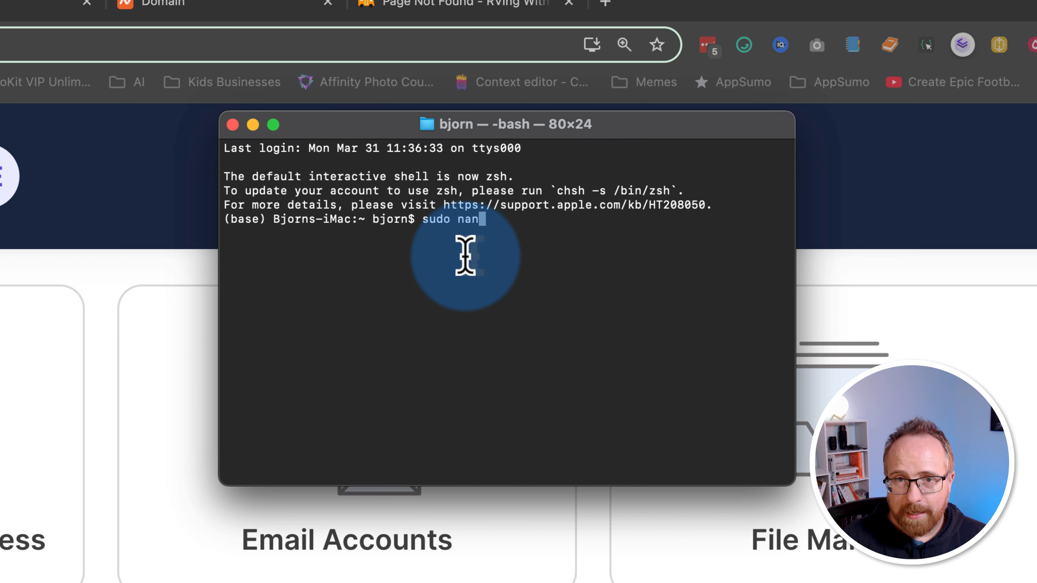
type("o /")
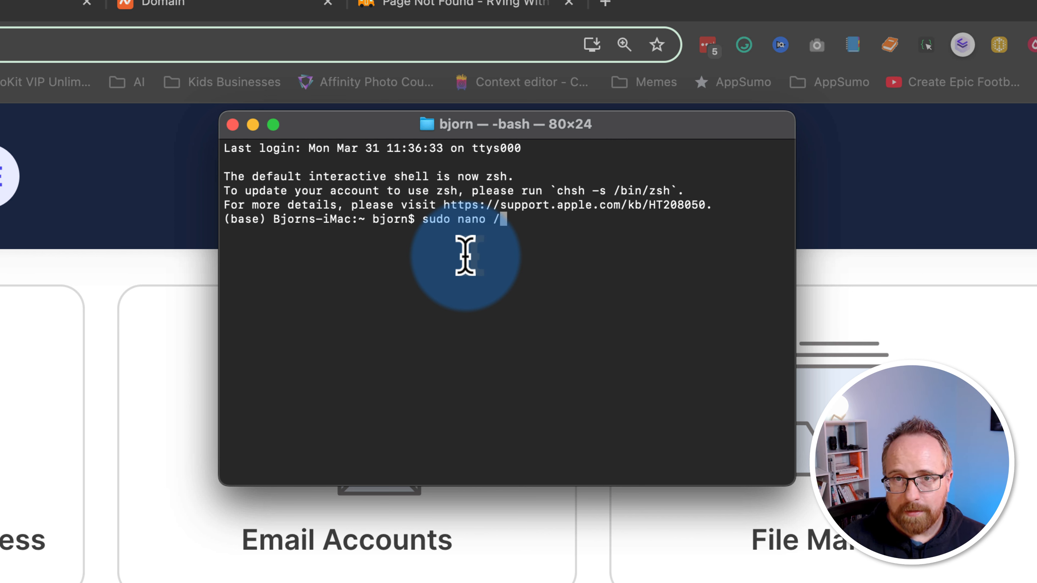
type("etc/hosts")
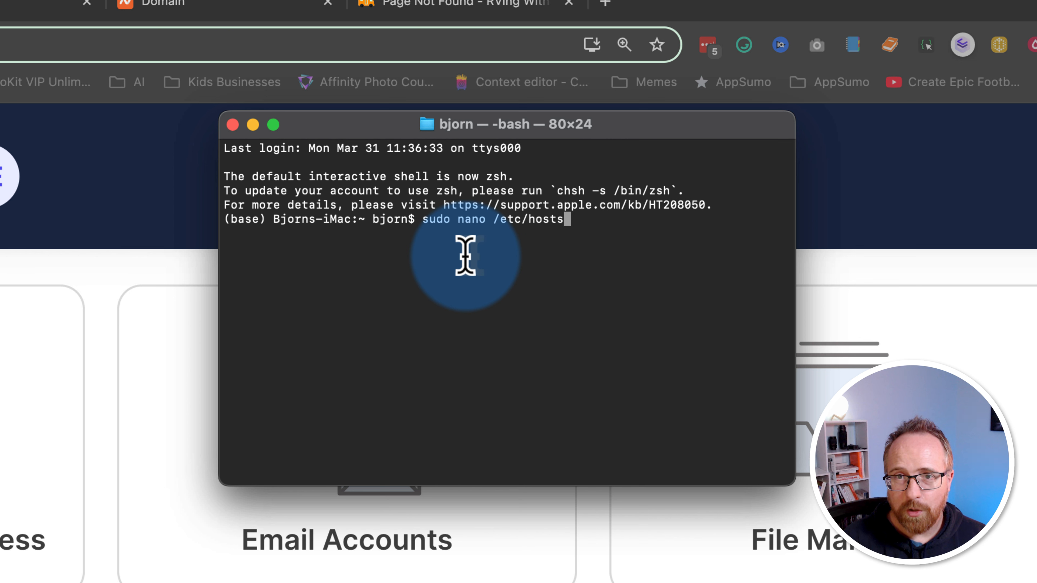
key("Return")
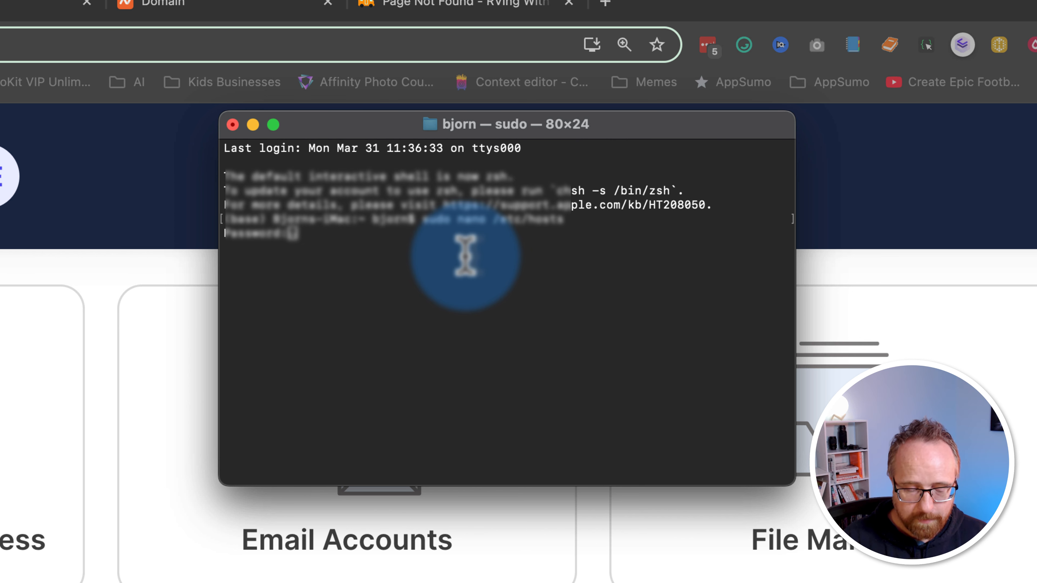
key("Return")
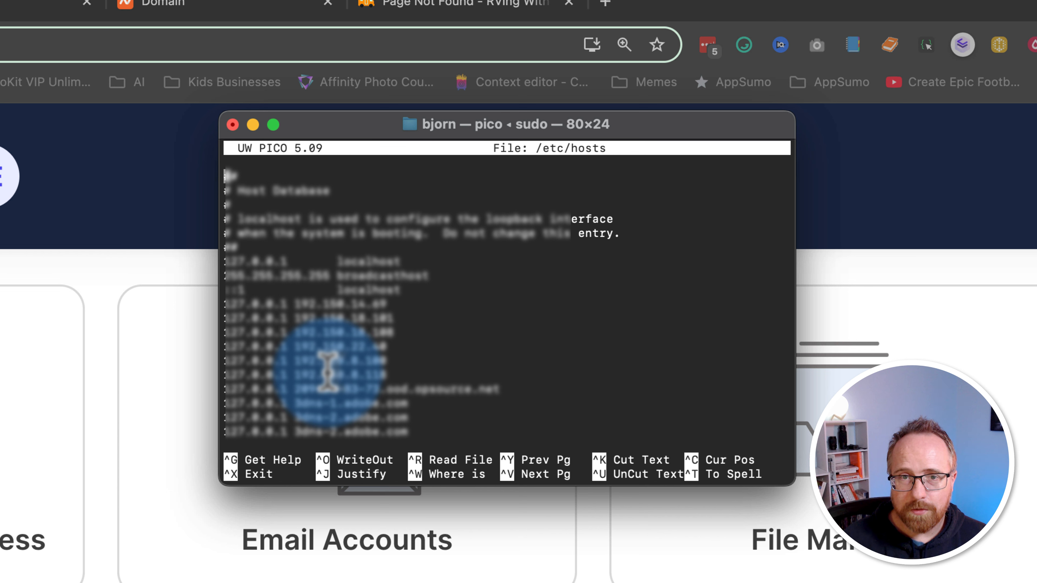
Step: Move down to the empty line below '## Local - End ##', past the wildawakeco.local entries
scroll(328, 373, "down", 2)
key("Down")
key("Down")
key("Down")
key("Down")
key("Down")
key("Down")
key("Down")
key("Down")
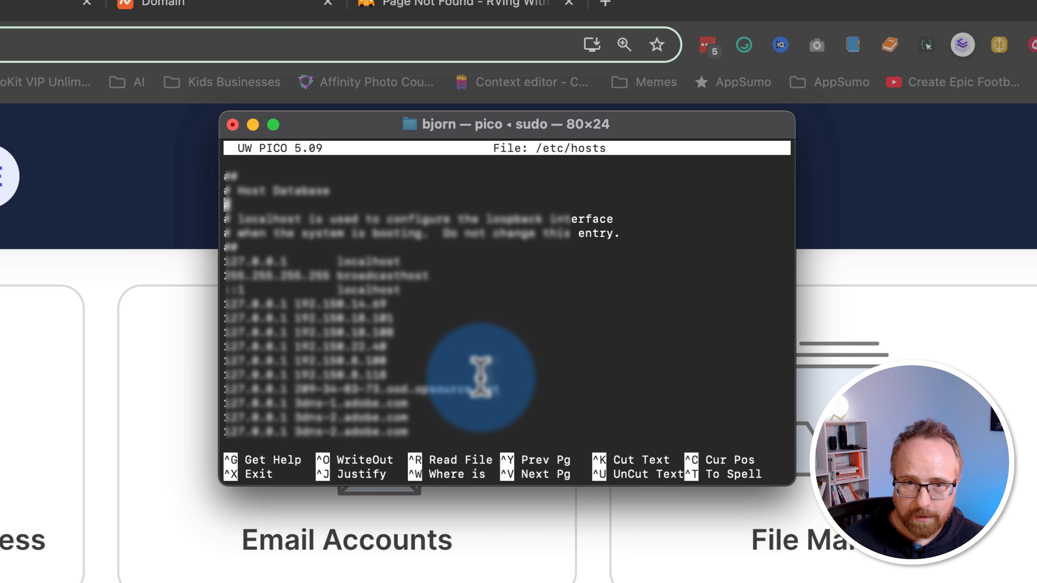
key("Down")
key("Down")
key("Down")
key("Down")
key("Down")
key("Down")
key("Down")
key("Down")
key("Down")
key("Down")
key("Down")
key("Down")
key("Down")
key("Down")
key("Down")
key("Down")
key("Down")
key("Down")
key("Down")
key("Down")
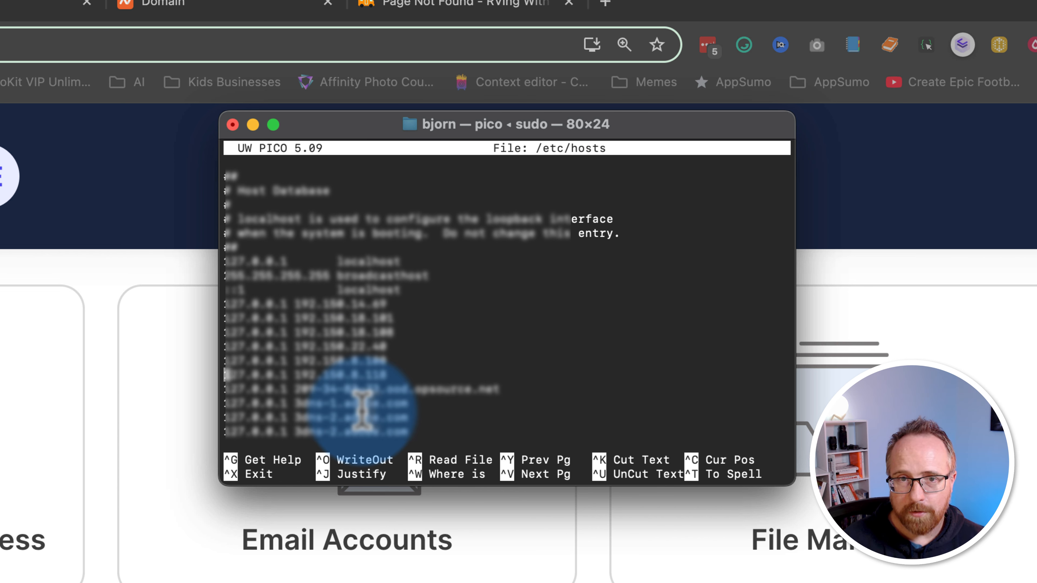
key("Down")
key("Down")
key("Down")
key("Down")
key("Down")
key("Down")
key("Down")
key("Down")
key("Down")
key("Down")
key("Down")
key("Down")
key("Down")
key("Down")
key("Down")
key("Down")
key("Down")
key("Down")
key("Down")
key("Down")
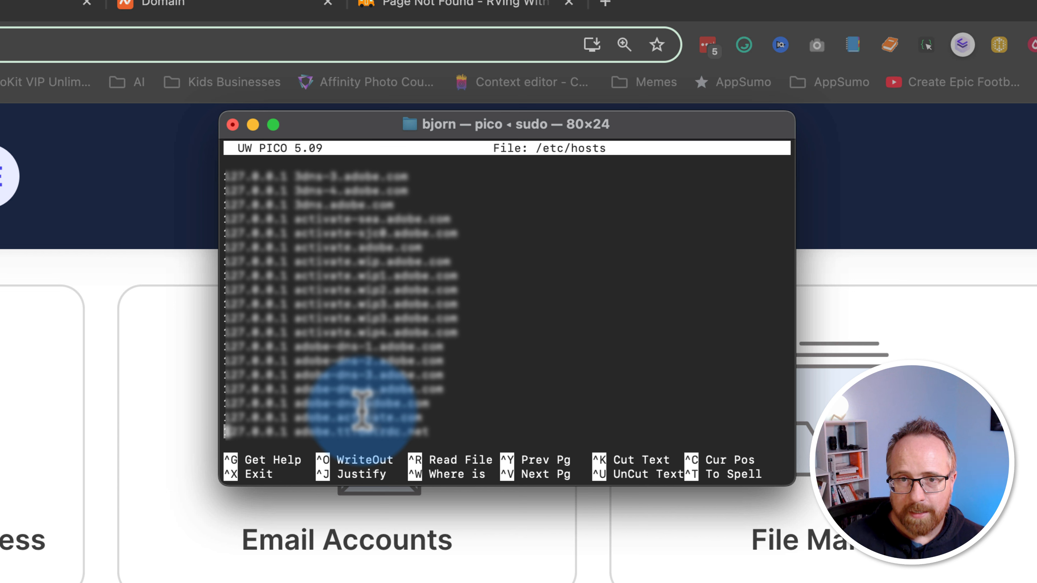
key("Down")
key("Down")
key("Down")
key("Down")
key("Down")
key("Down")
key("Down")
key("Down")
key("Down")
key("Down")
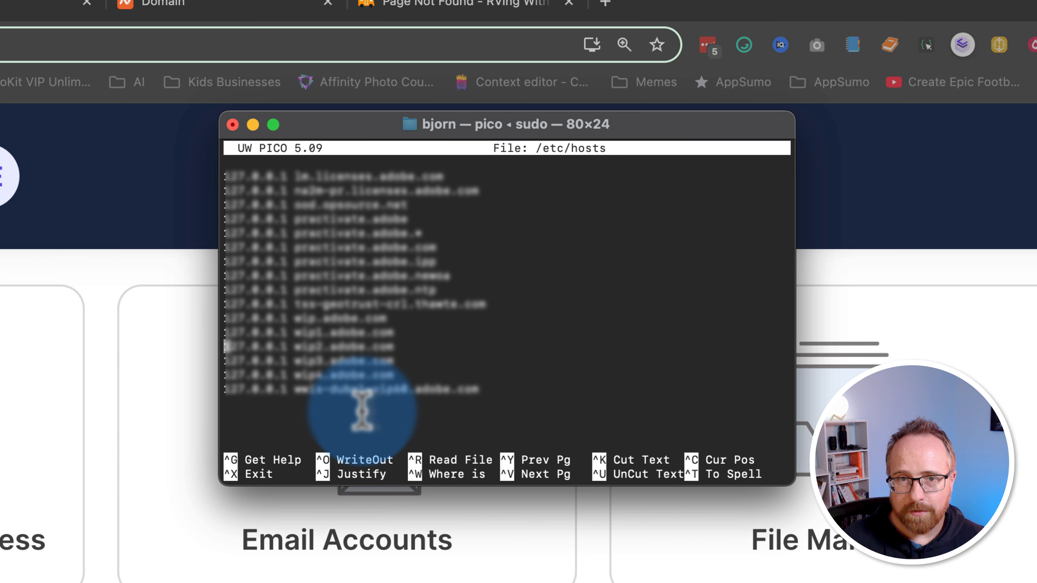
key("Down")
key("Down")
key("Down")
key("Down")
key("Down")
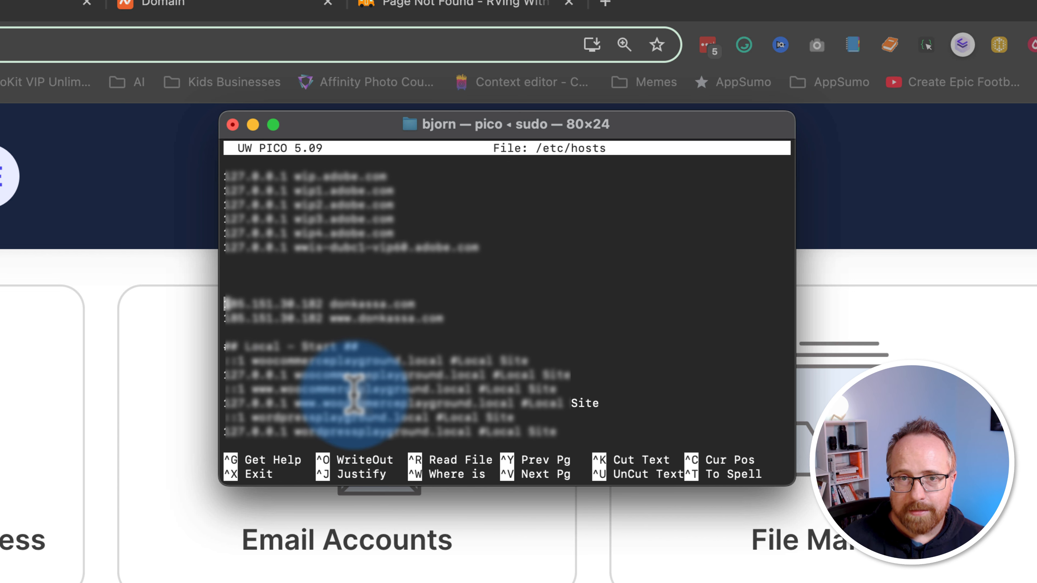
key("Down")
key("Down")
key("Down")
key("Down")
key("Down")
key("Down")
key("Down")
key("Down")
key("Down")
key("Down")
key("Down")
key("Down")
key("Down")
key("Down")
key("Down")
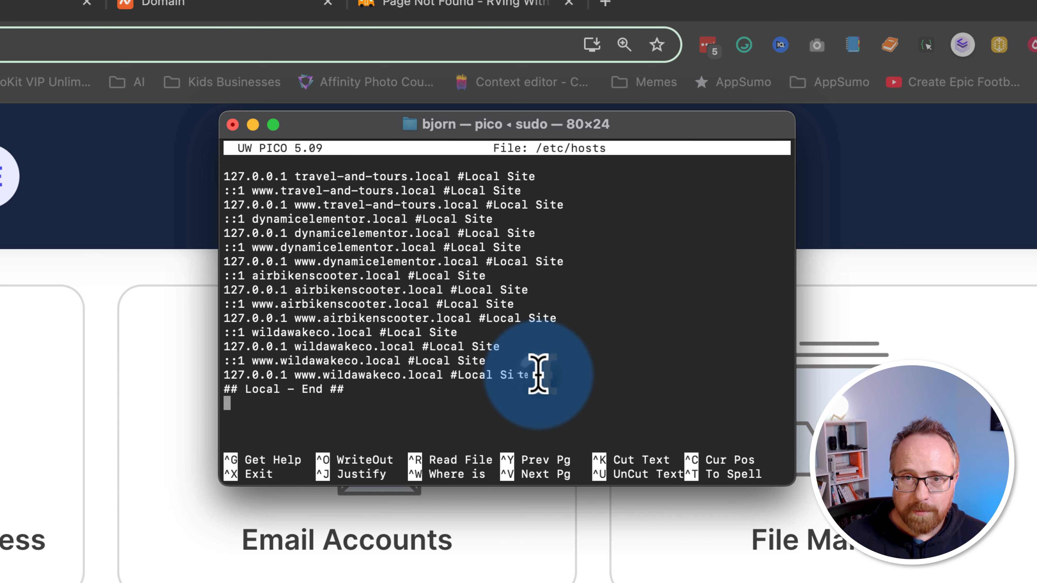
left_click_drag(537, 373, 287, 249)
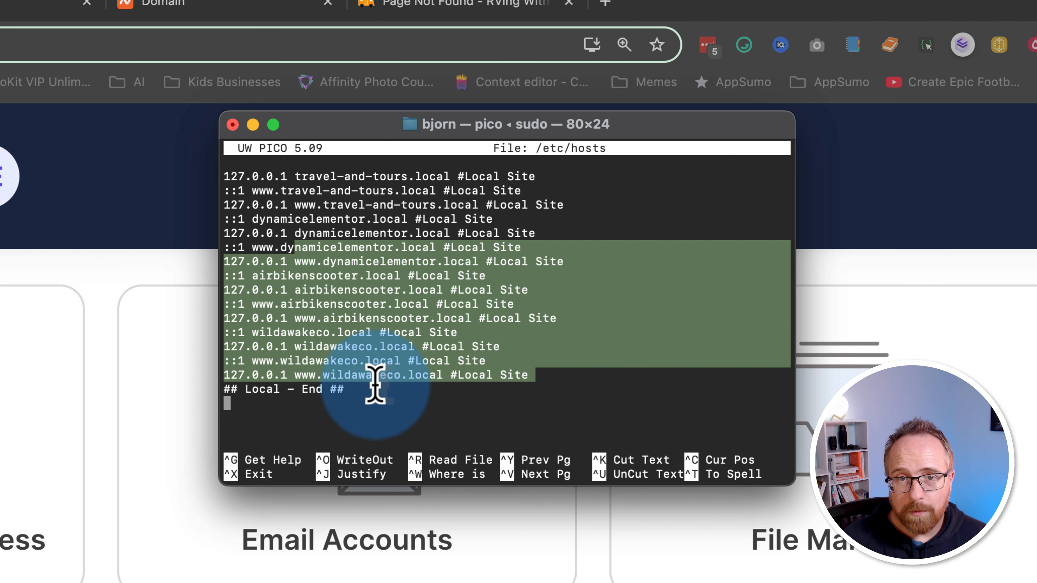
left_click(351, 400)
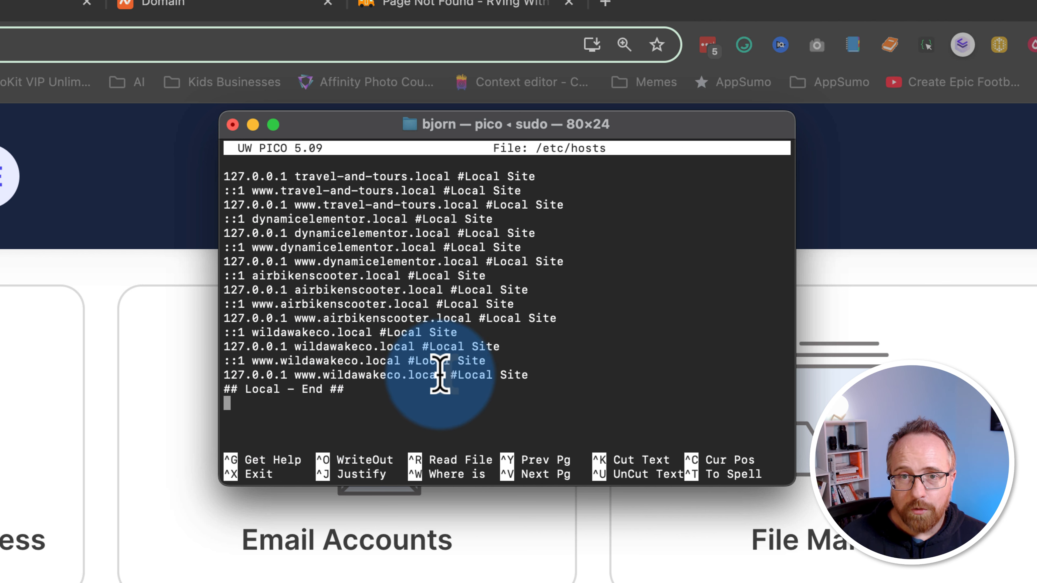
left_click_drag(443, 375, 293, 376)
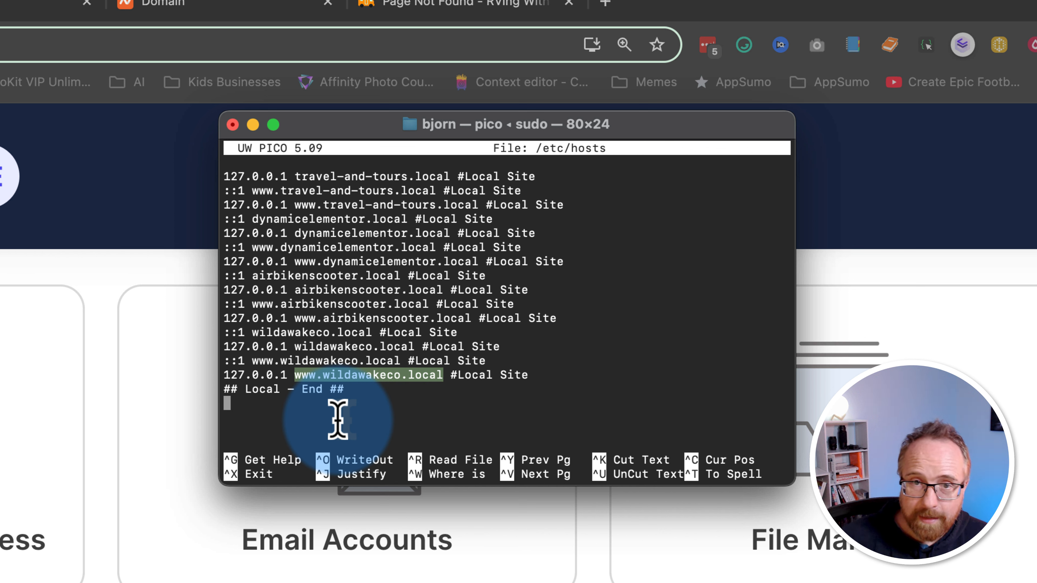
Step: Add a new /etc/hosts line '185.151.30.182 rvingwithfamily.com' below the Local section
key("Return")
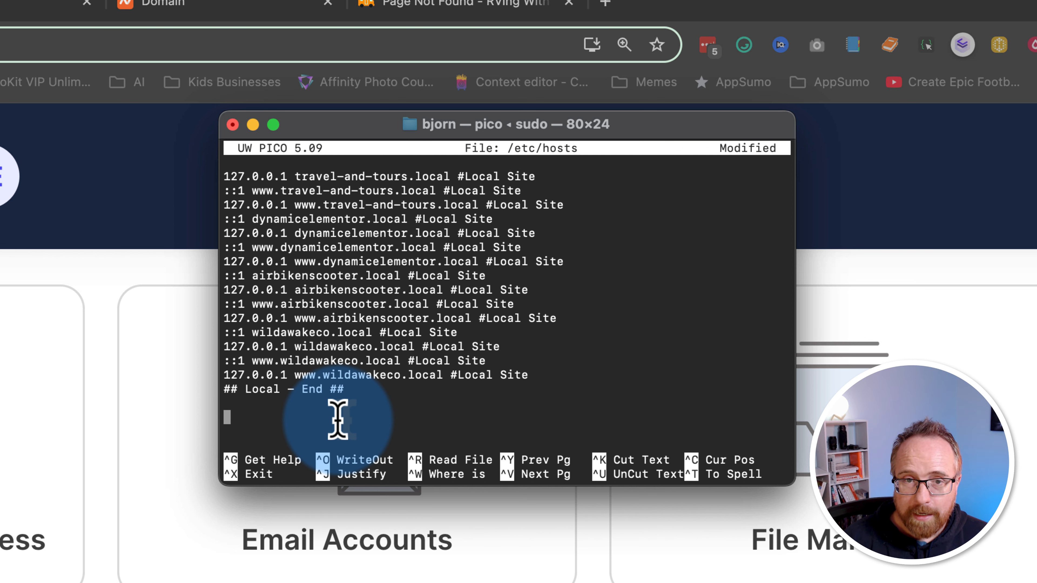
type("185.151.30.182")
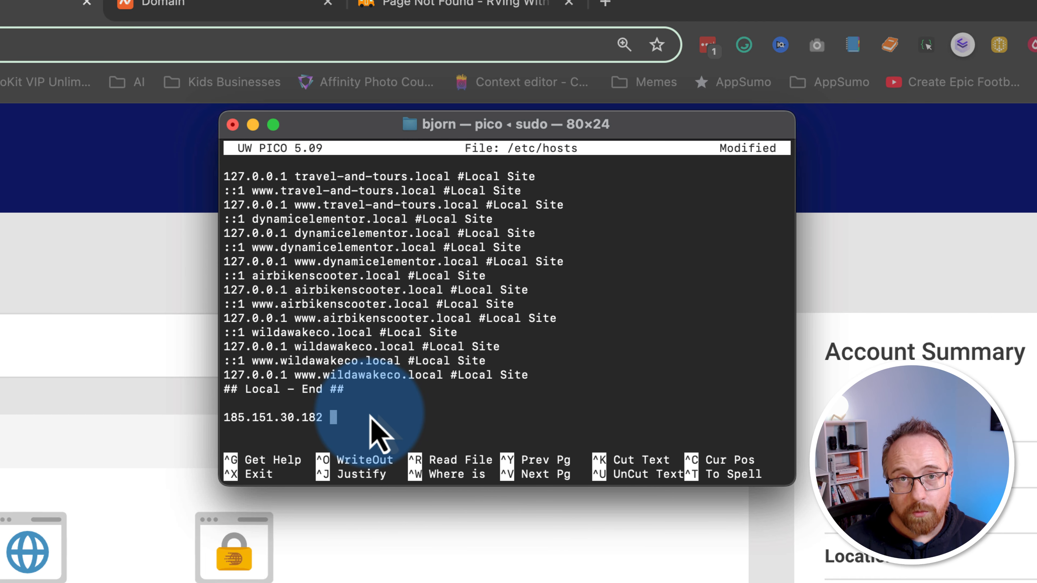
type("rvingwithfamily.com")
key("Return")
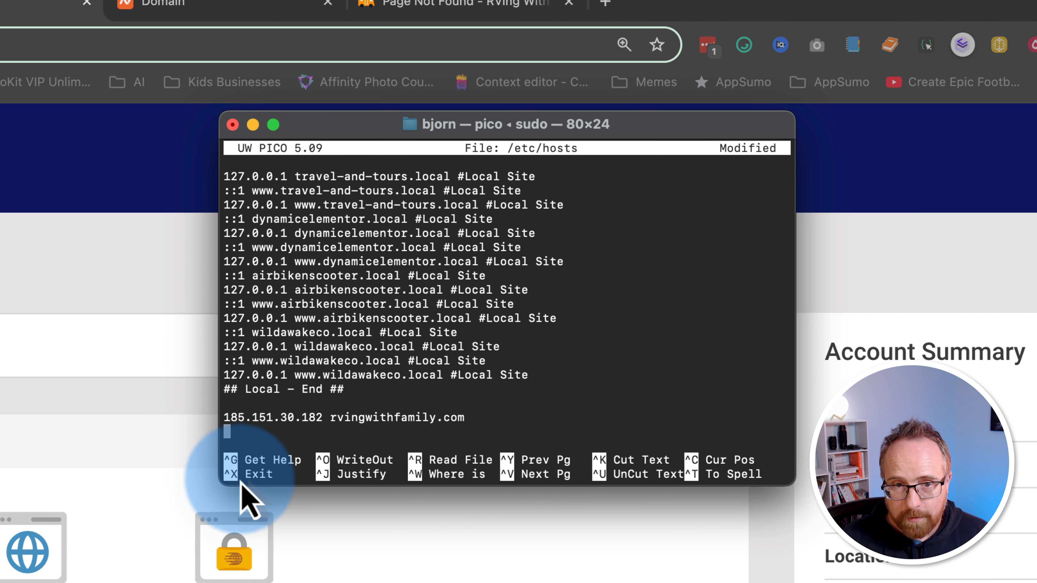
Step: Save the modified /etc/hosts and exit pico
key("ctrl+x")
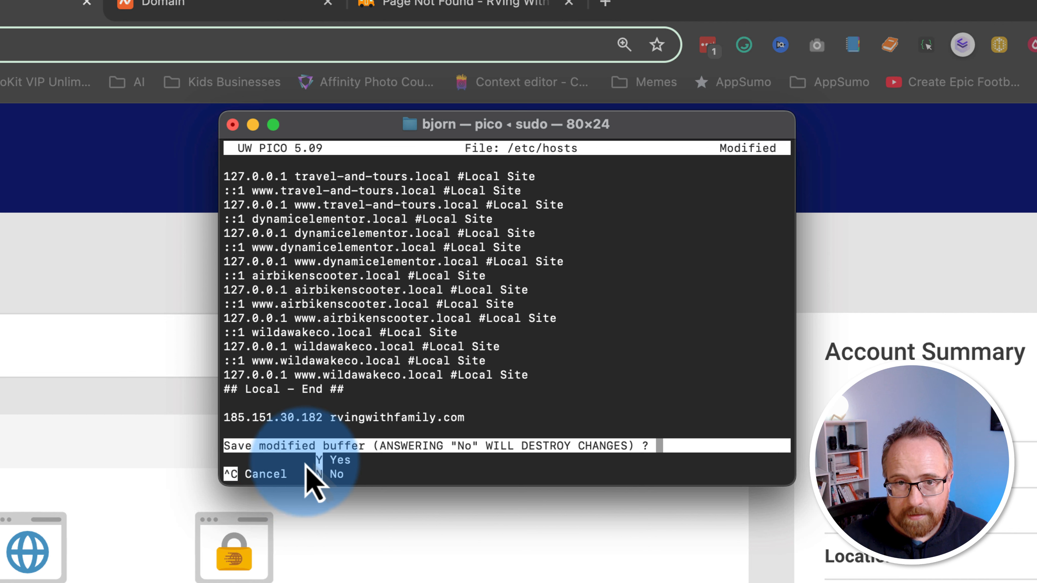
key("y")
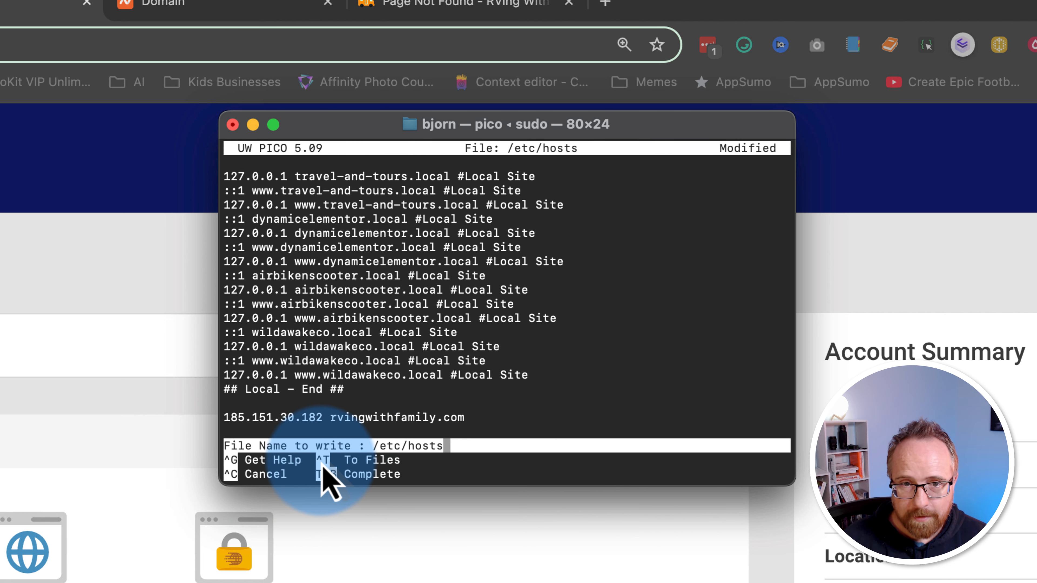
key("Return")
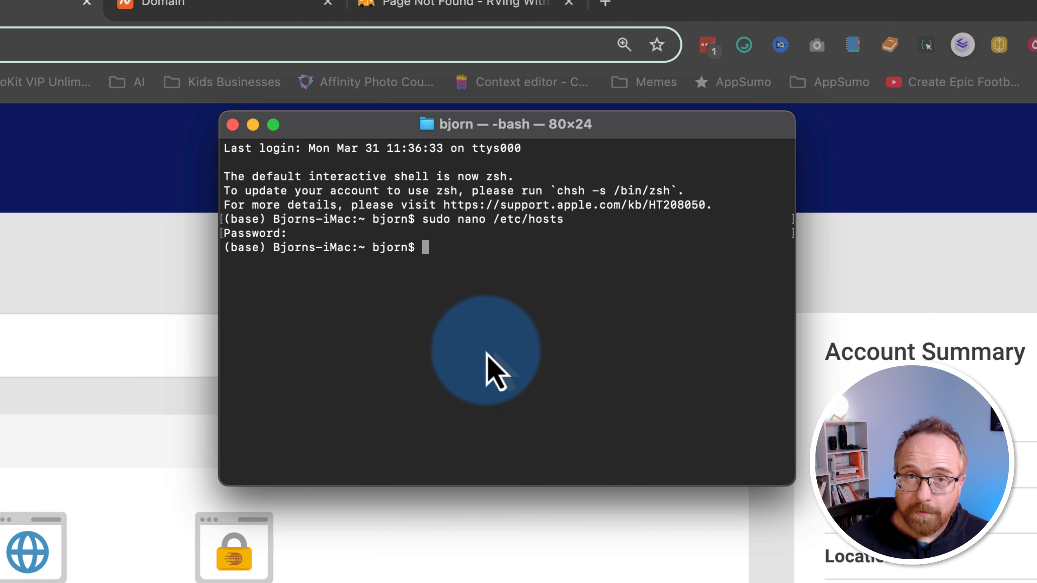
Step: Run 'sudo killall -HUP mDNSResponder' to flush the DNS cache, then return to Chrome
key("super+v")
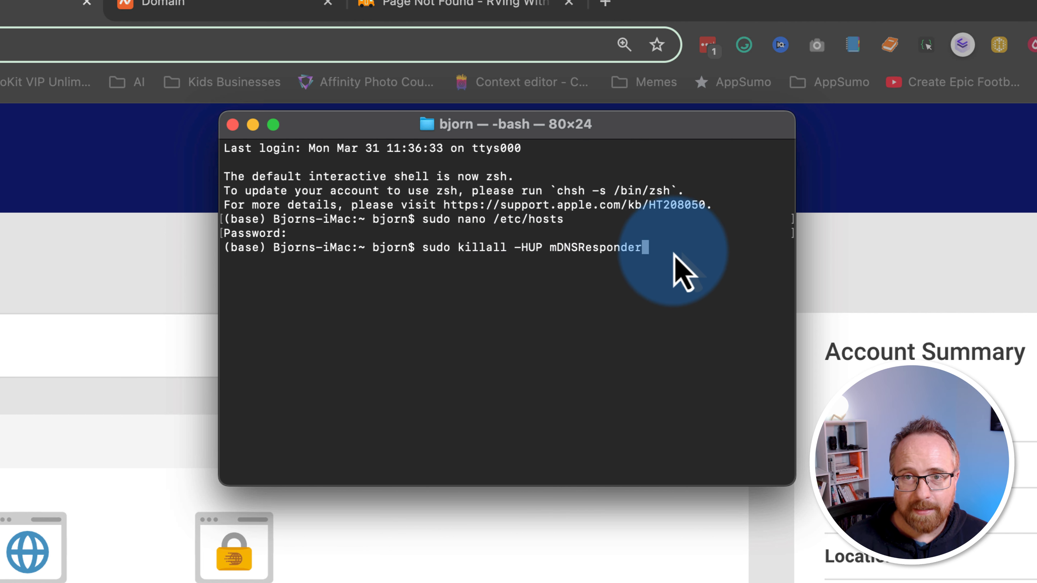
left_click_drag(655, 249, 556, 251)
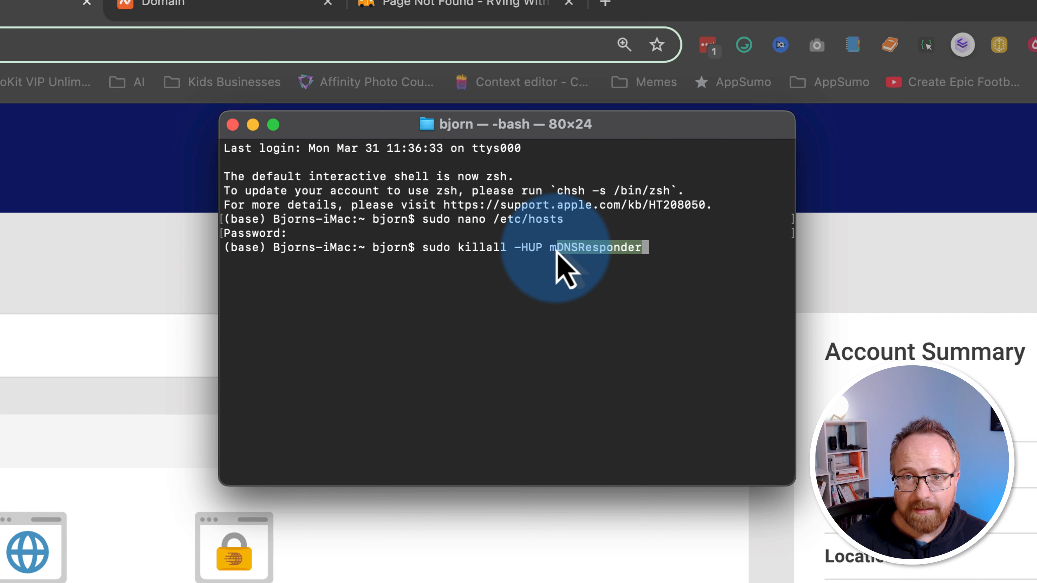
left_click(586, 249)
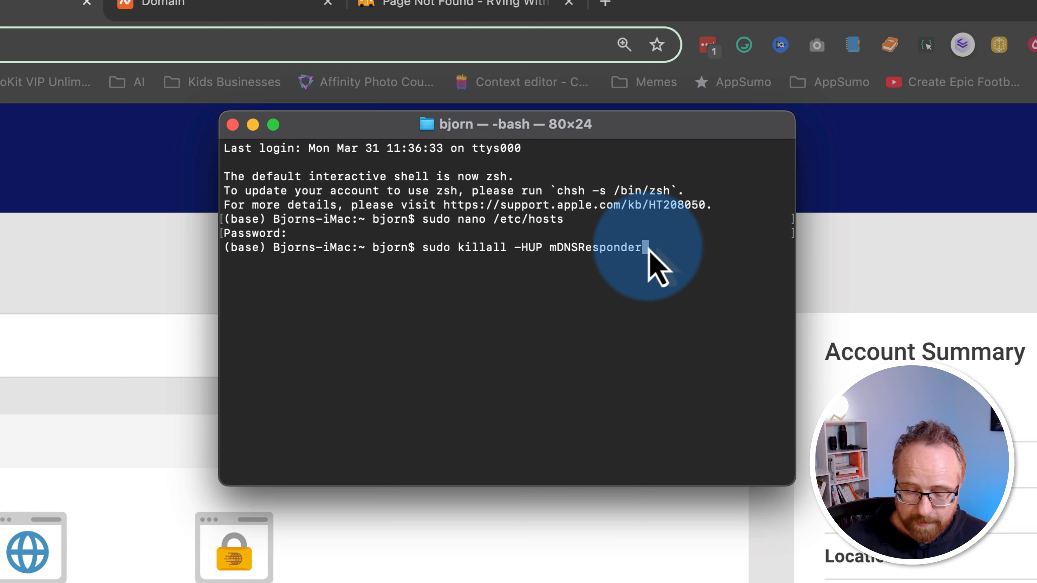
key("Return")
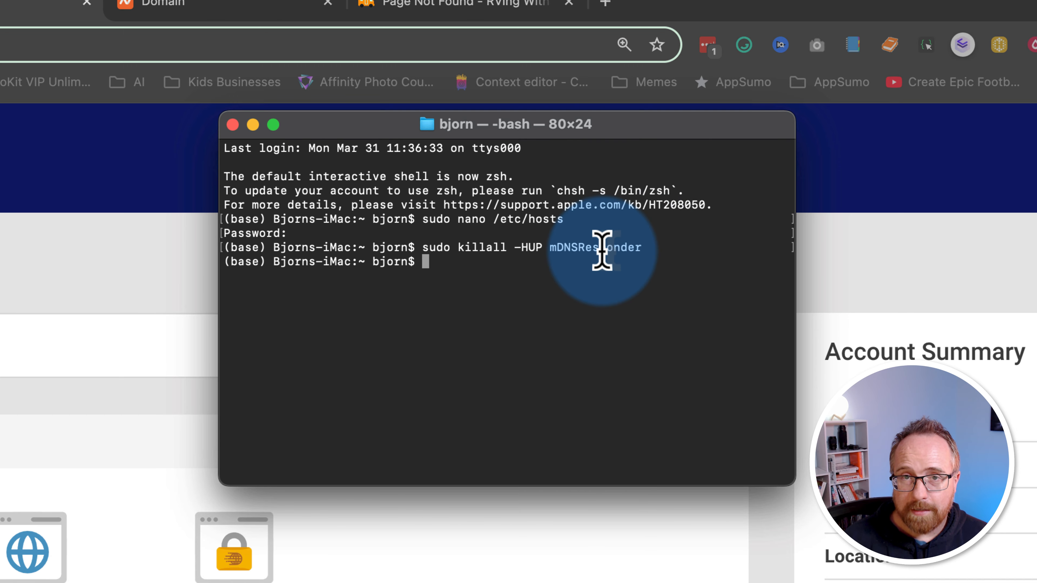
left_click(41, 285)
Step: Remove '/installer.php' from the Page Not Found tab's address and load rvingwithfamily.com
left_click(411, 2)
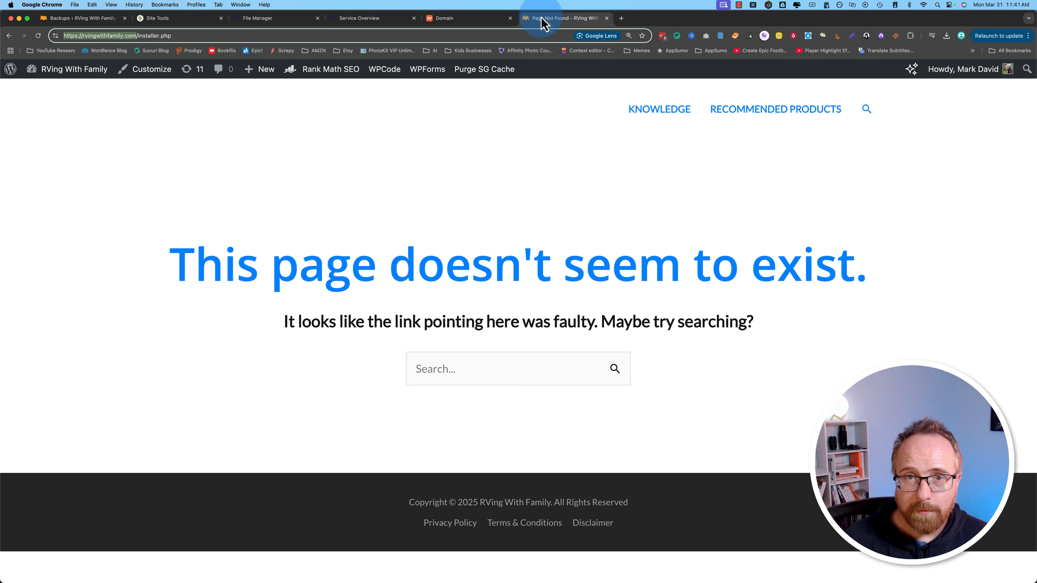
left_click(150, 35)
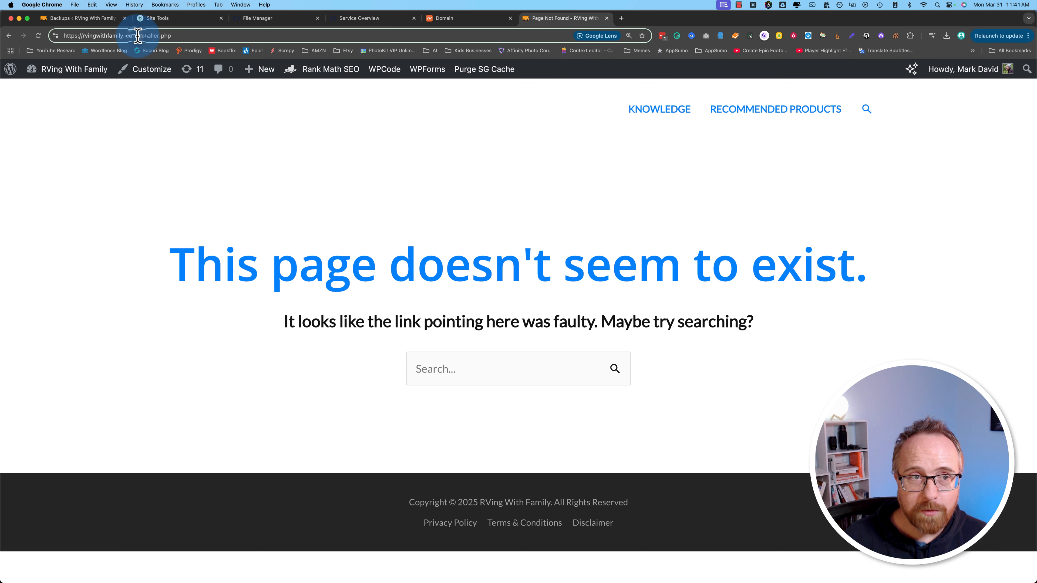
left_click_drag(137, 35, 259, 36)
key("BackSpace")
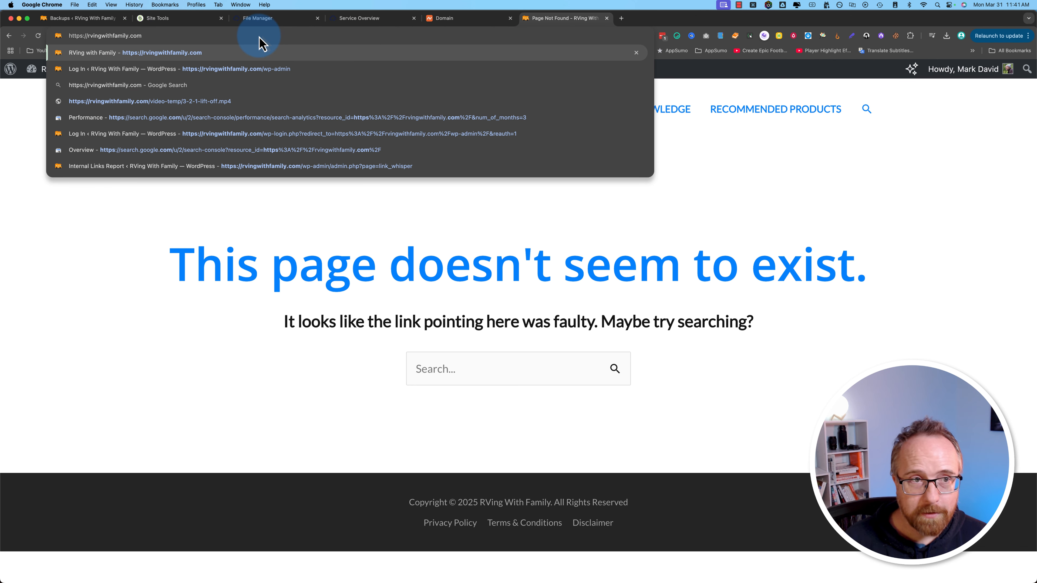
key("Return")
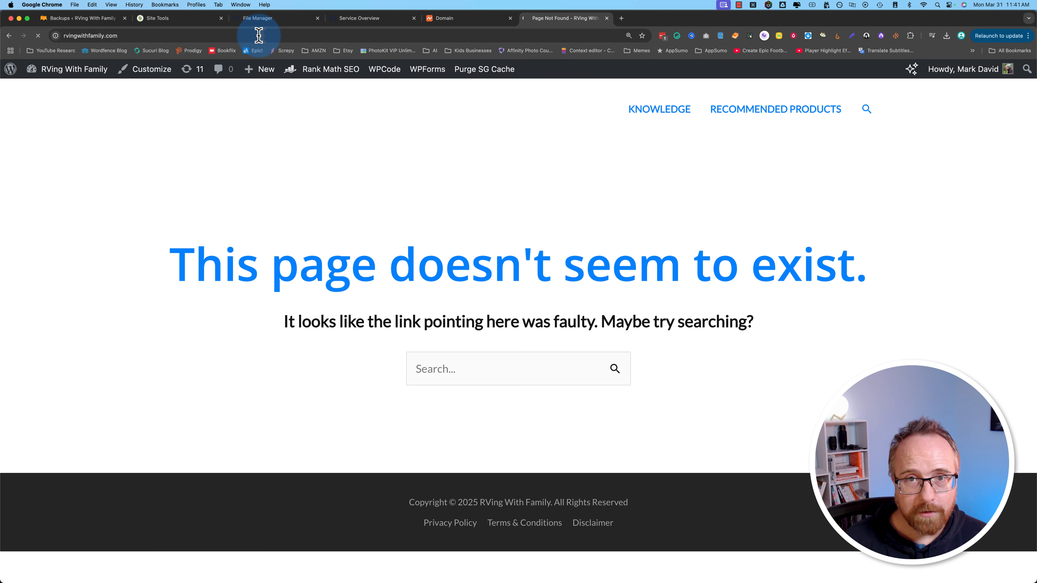
Step: Open rvingwithfamily.com in a new Incognito window, proceeding past the certificate warning to 403 Forbidden
key("super+shift+n")
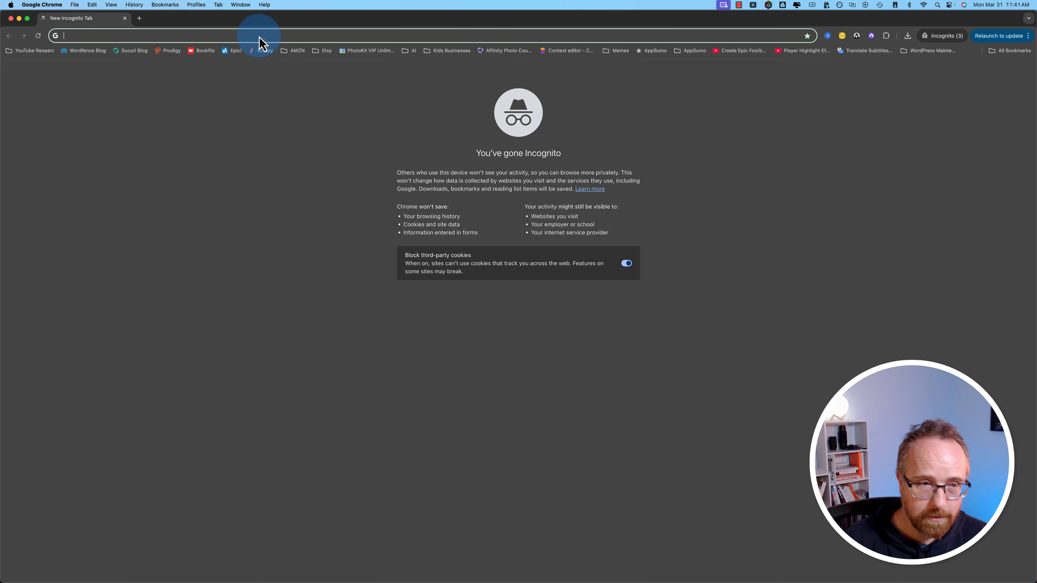
type("rving")
key("Return")
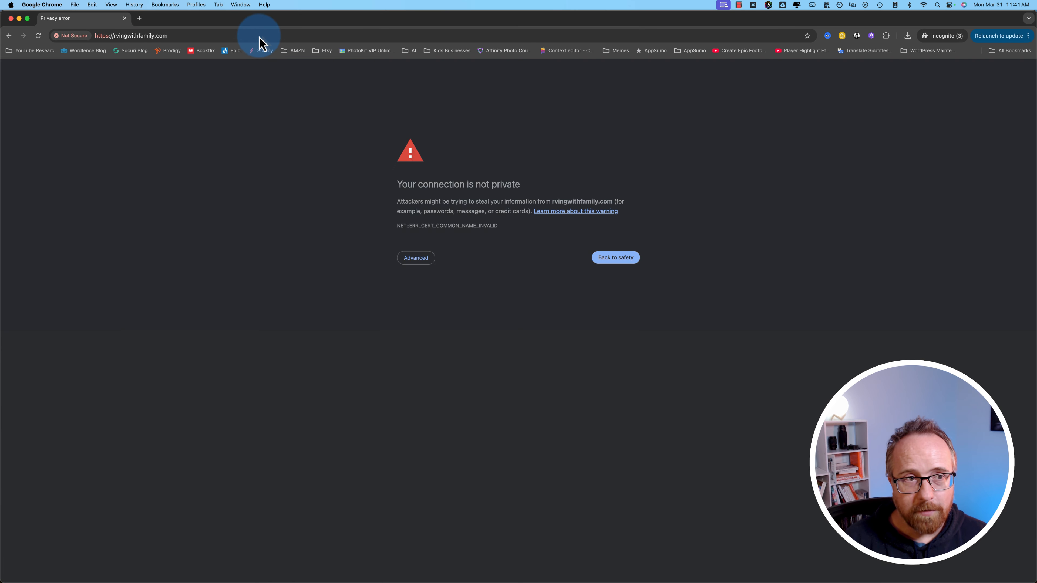
left_click(416, 258)
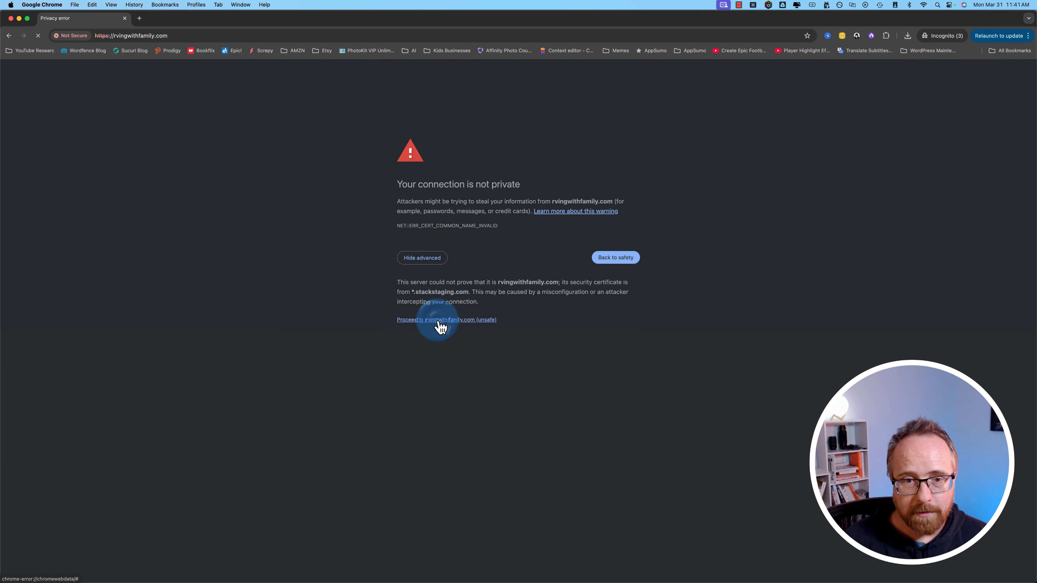
left_click(438, 321)
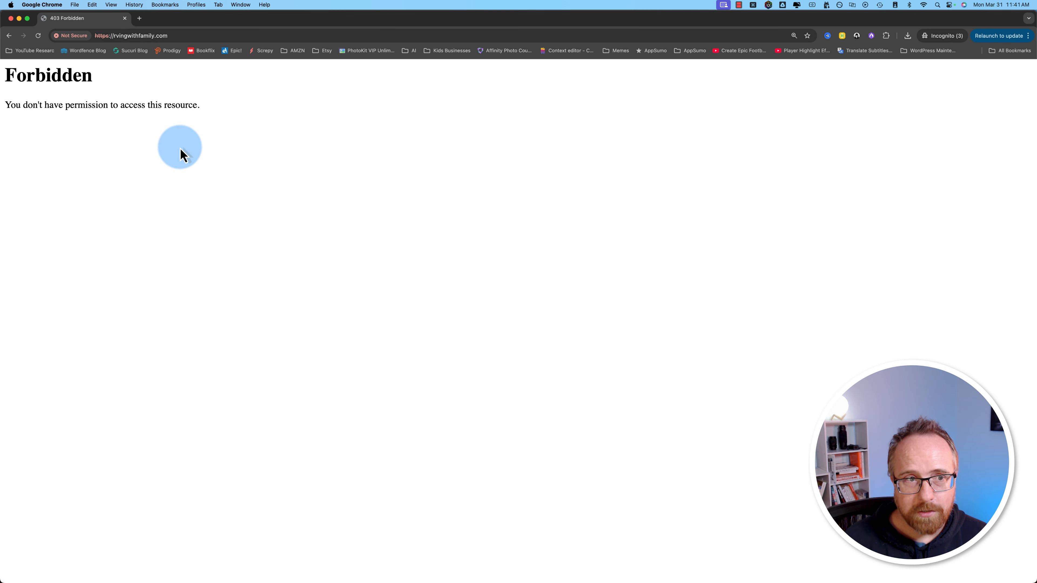
left_click_drag(179, 150, 9, 69)
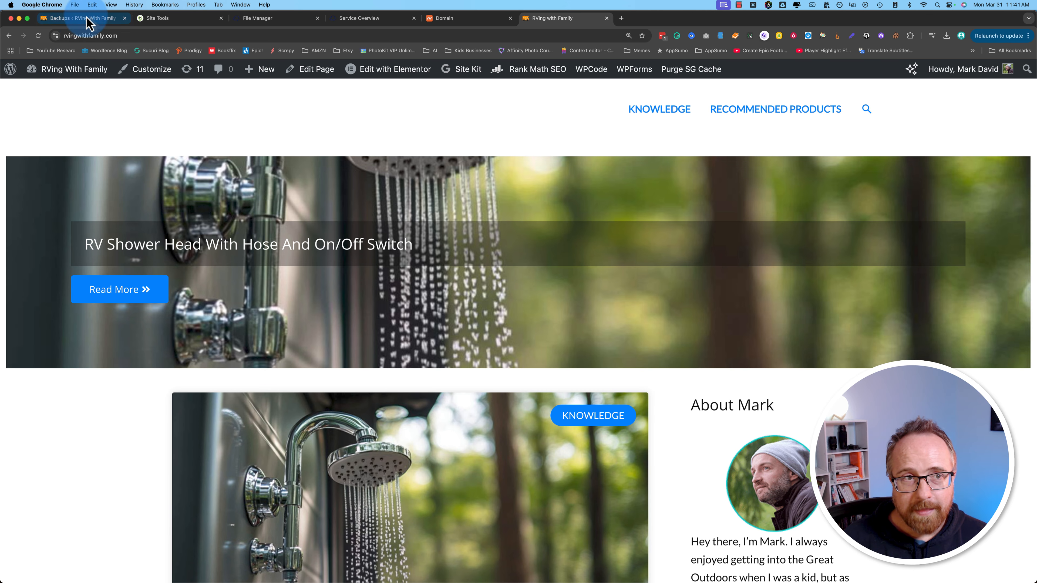
Step: Compare the normal window's Duplicator and RVing with Family tabs, then return to the Incognito 403 page
left_click(81, 19)
left_click(113, 36)
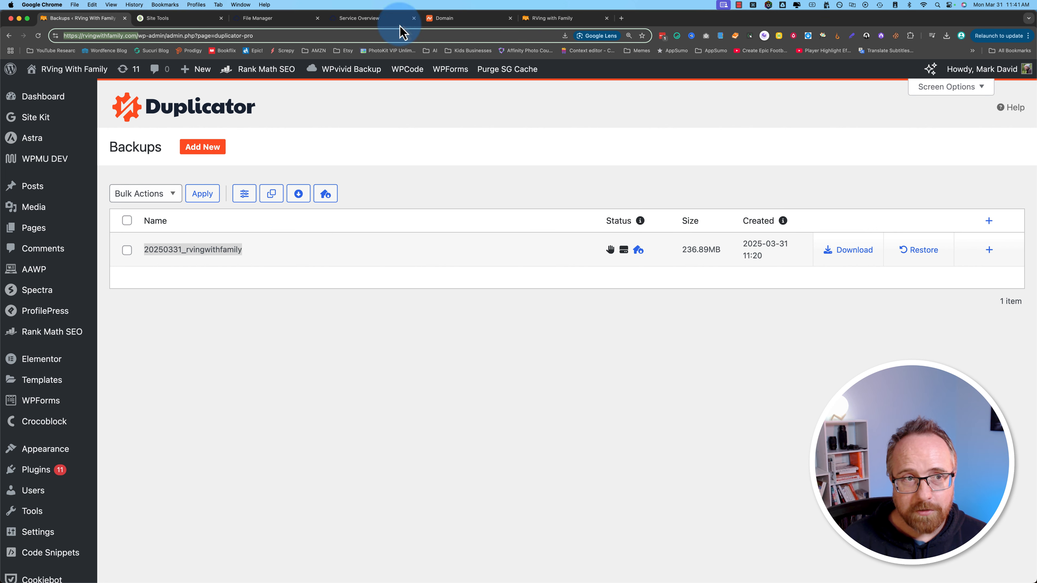
left_click(547, 18)
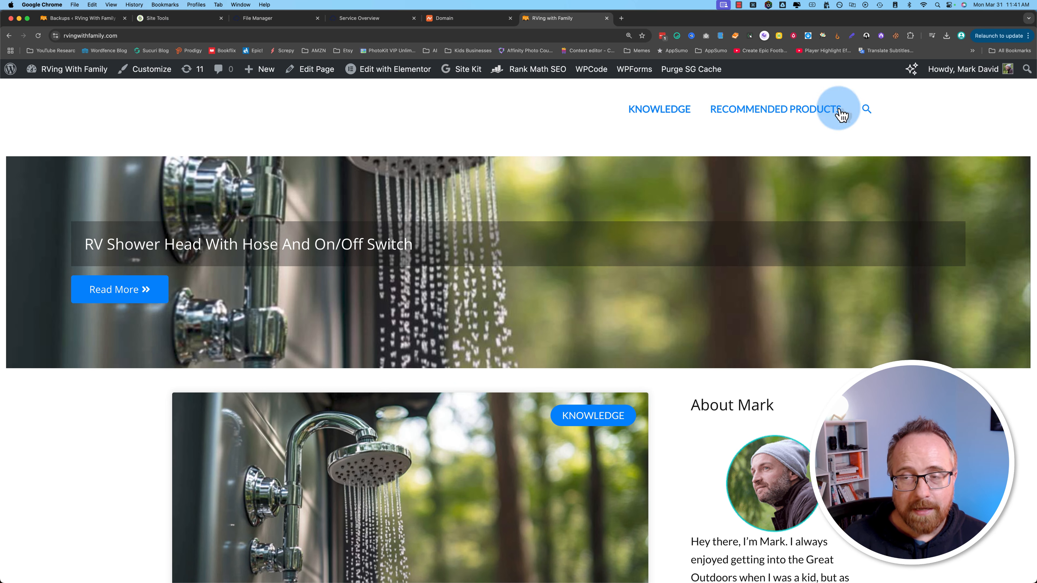
left_click_drag(1036, 131, 1029, 133)
left_click(1036, 132)
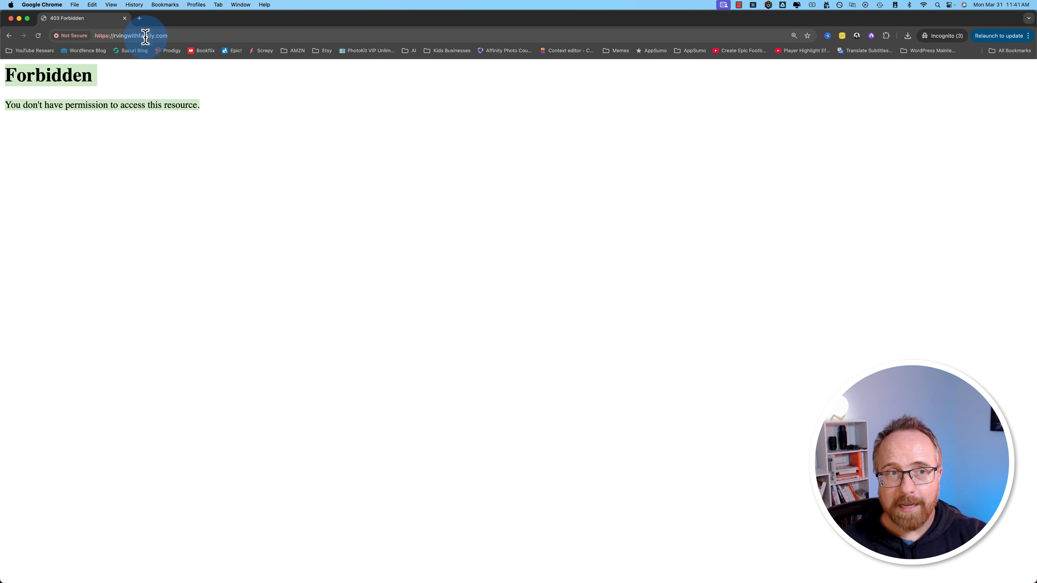
left_click_drag(214, 128, 8, 76)
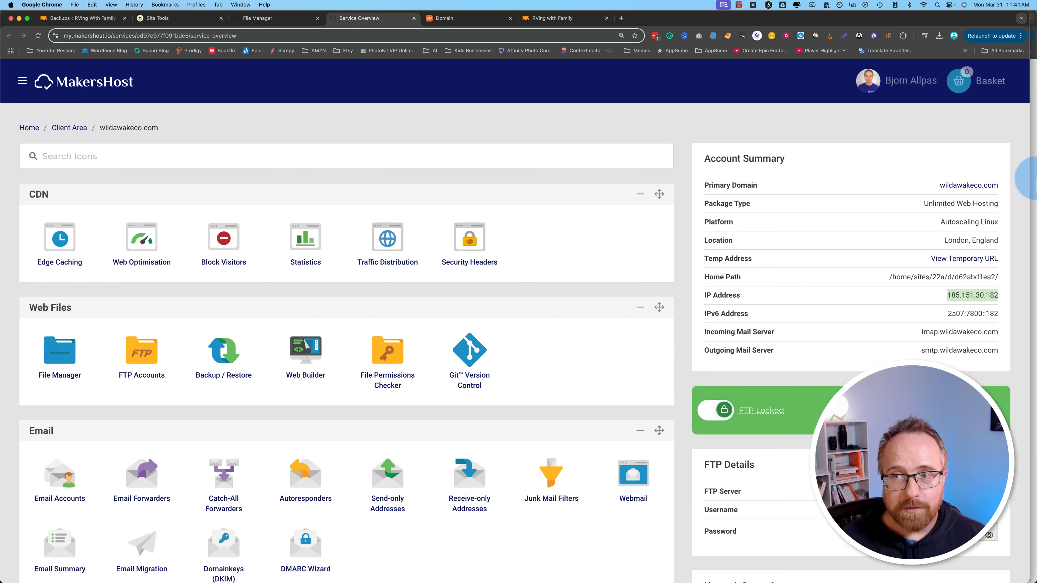
Step: Append /installer.php to rvingwithfamily.com in the Incognito window to launch the Duplicator Pro installer
left_click(1034, 180)
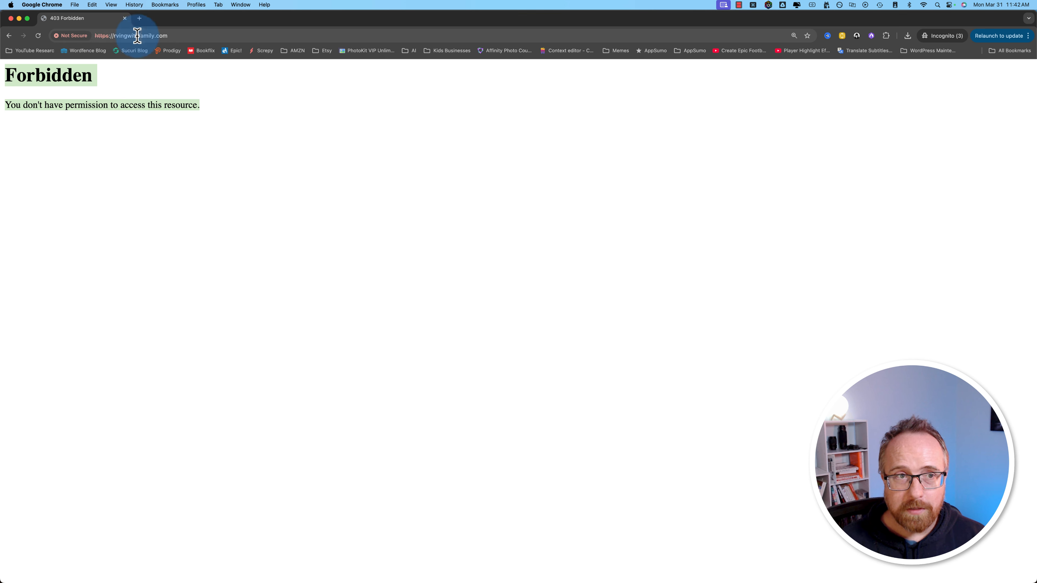
left_click(204, 36)
left_click(203, 36)
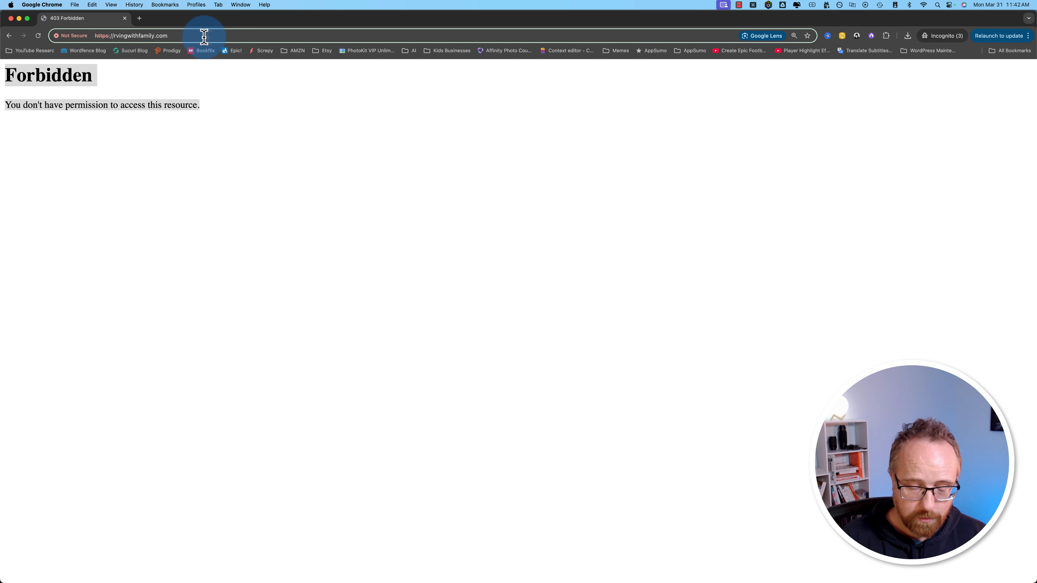
type("/installer.php")
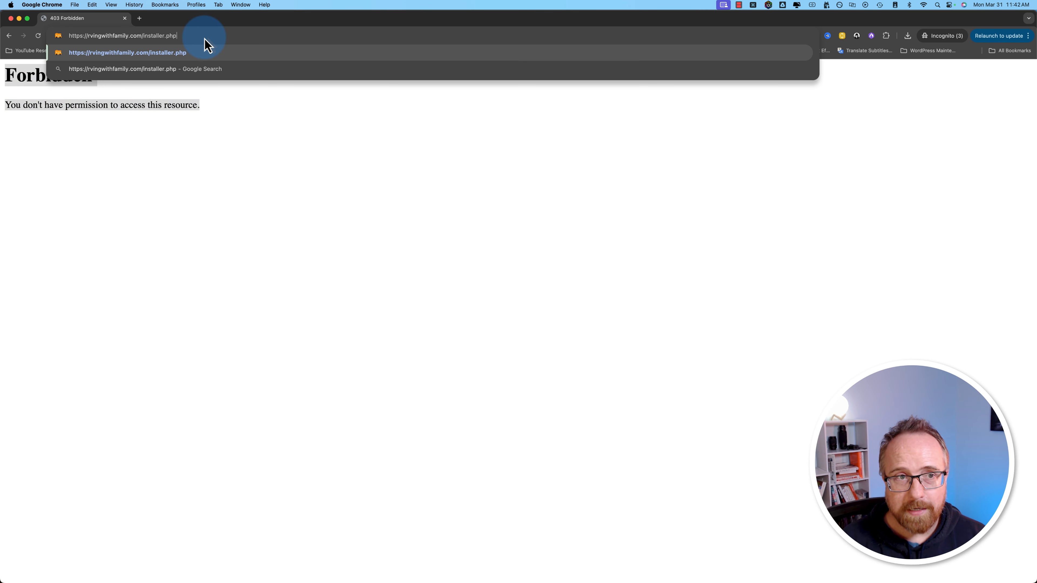
key("Return")
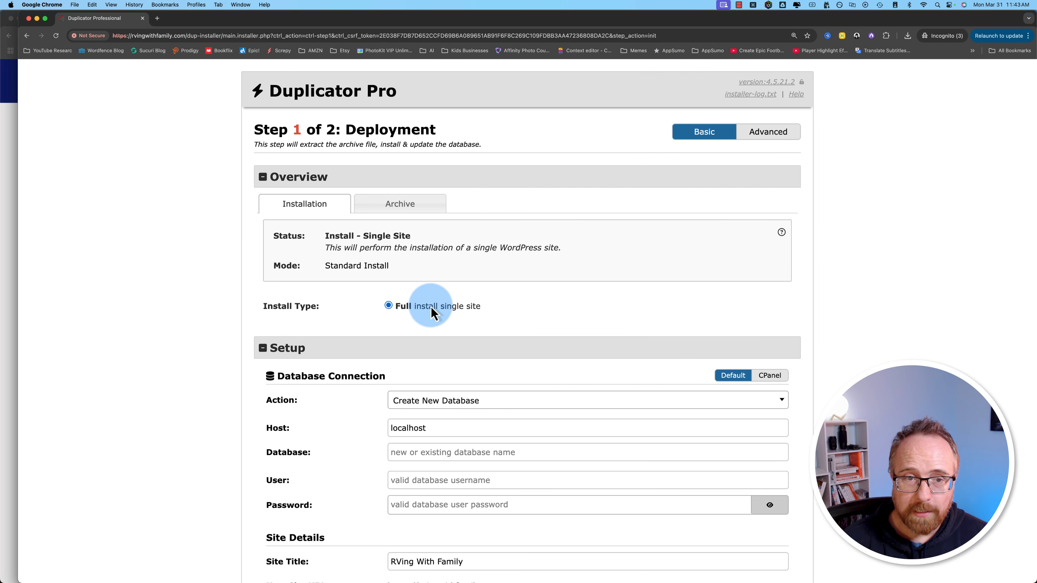
Step: Change the installer's database Action to Empty Database and return to the MakersHost window
left_click_drag(327, 248, 454, 248)
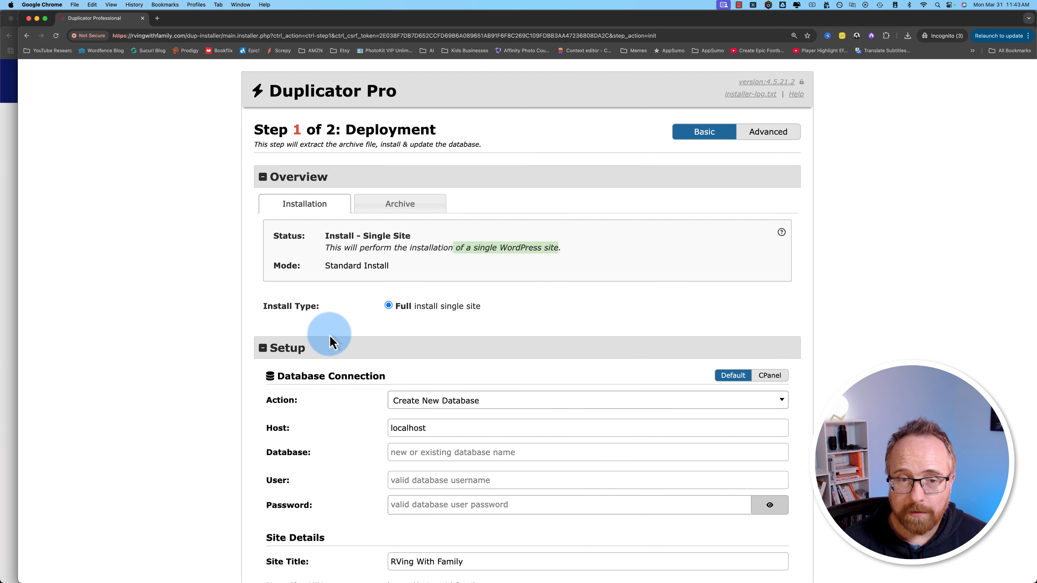
scroll(324, 331, "down", 5)
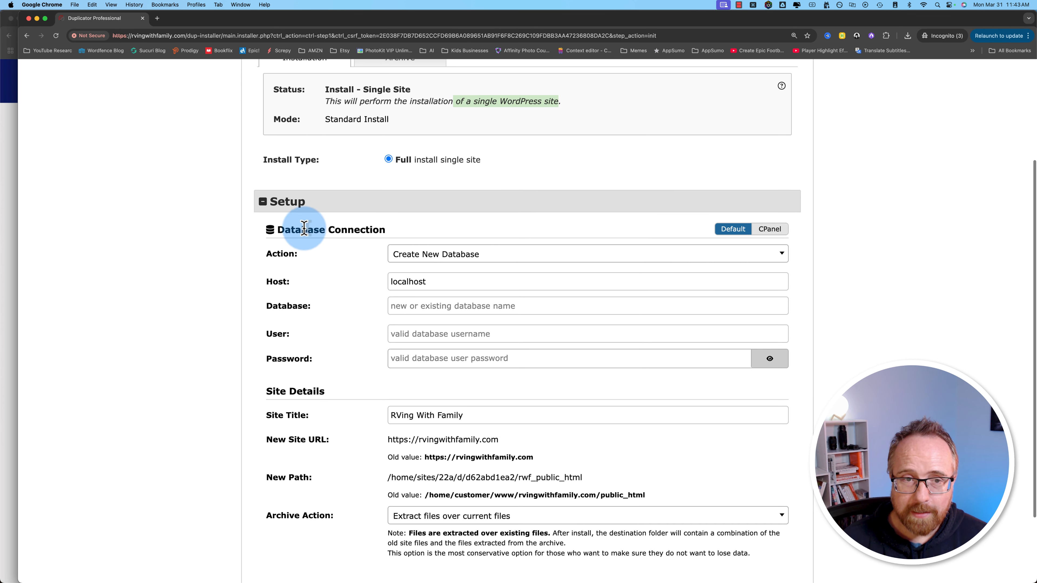
left_click(487, 254)
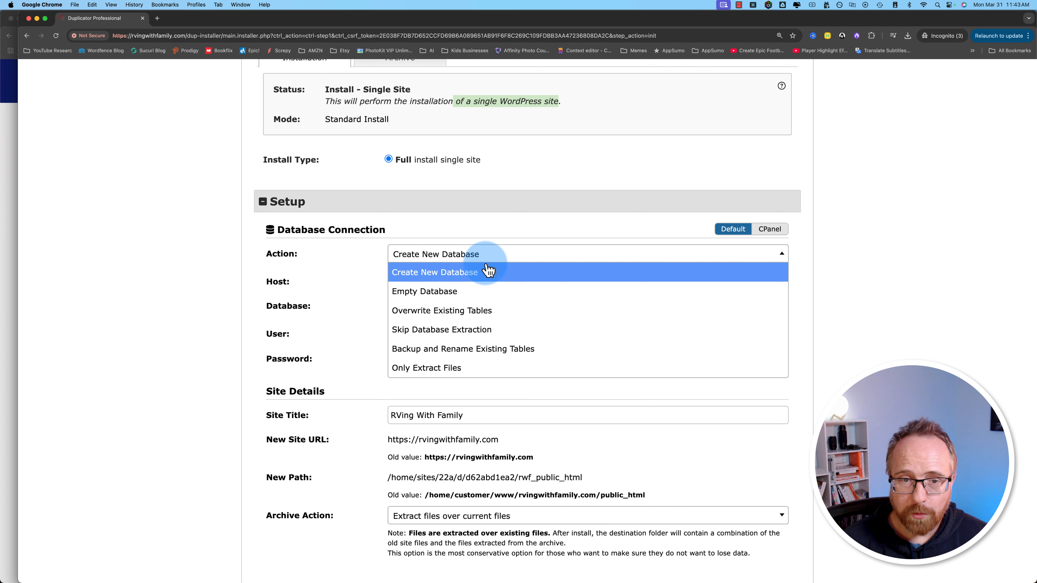
left_click(495, 293)
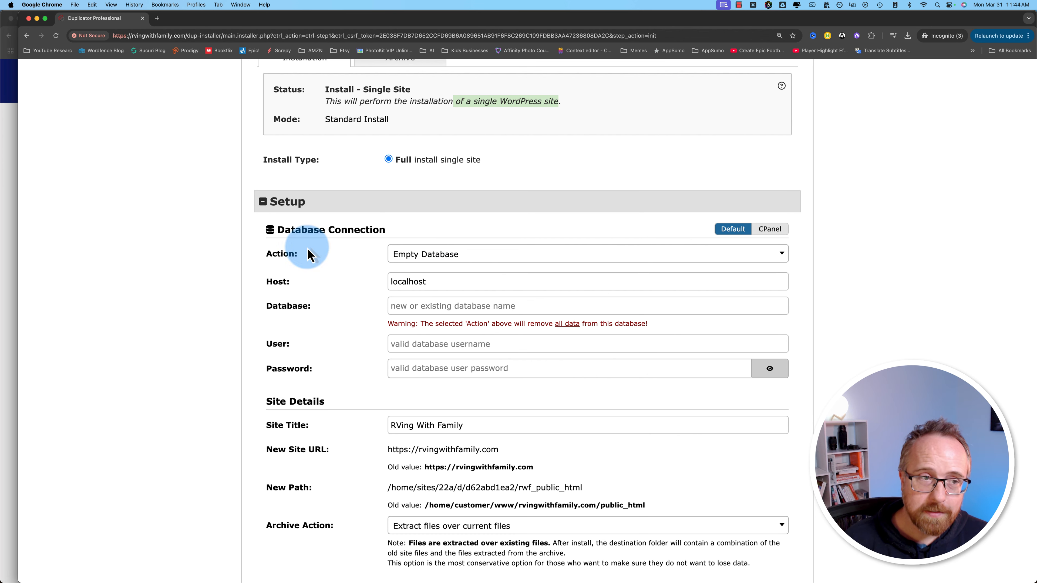
left_click(11, 147)
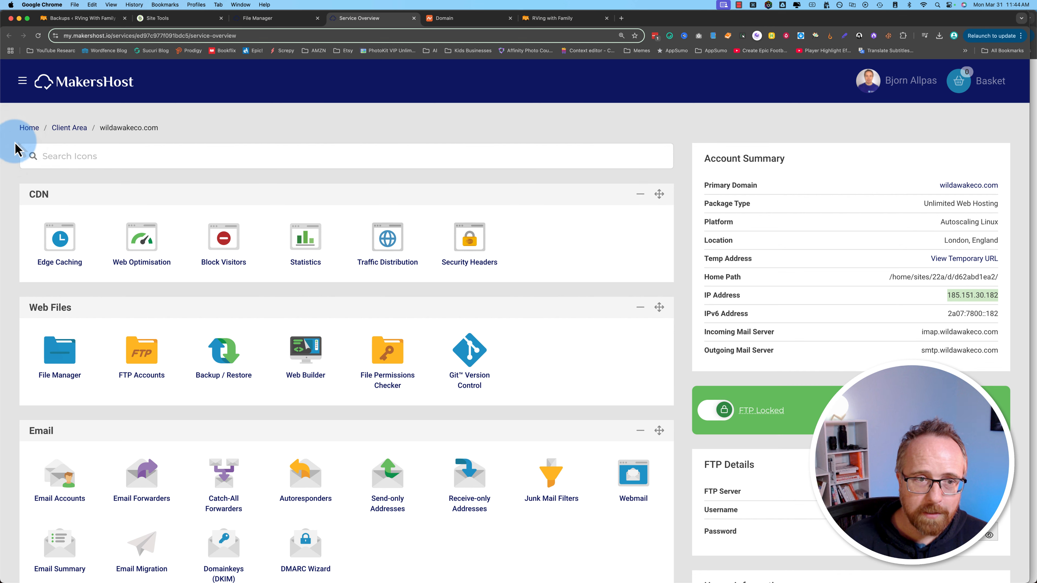
Step: Review the three existing database names on MakersHost's MySQL Databases page
scroll(168, 316, "down", 1)
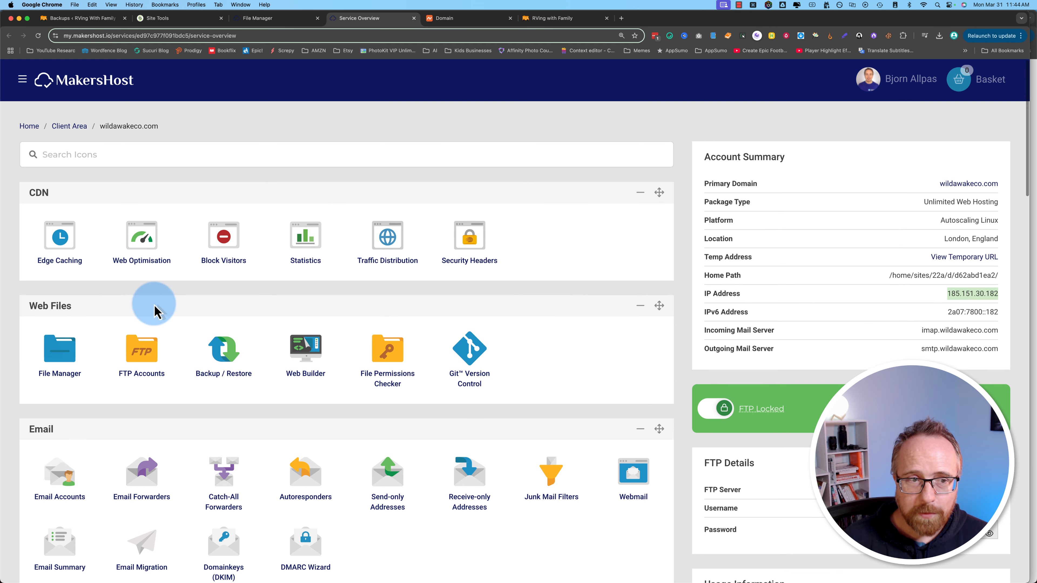
scroll(156, 311, "down", 10)
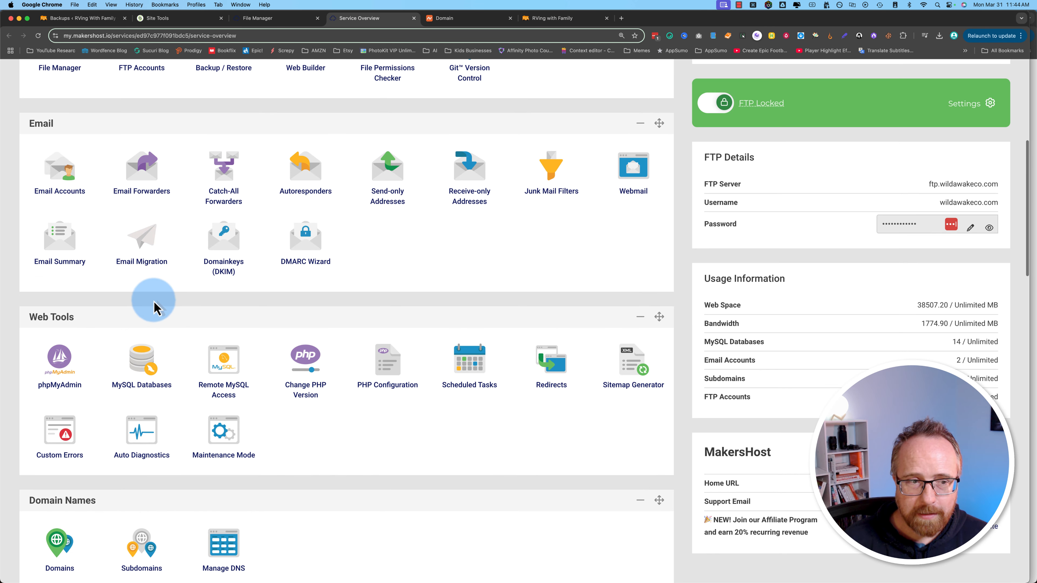
scroll(156, 314, "down", 3)
scroll(155, 347, "down", 3)
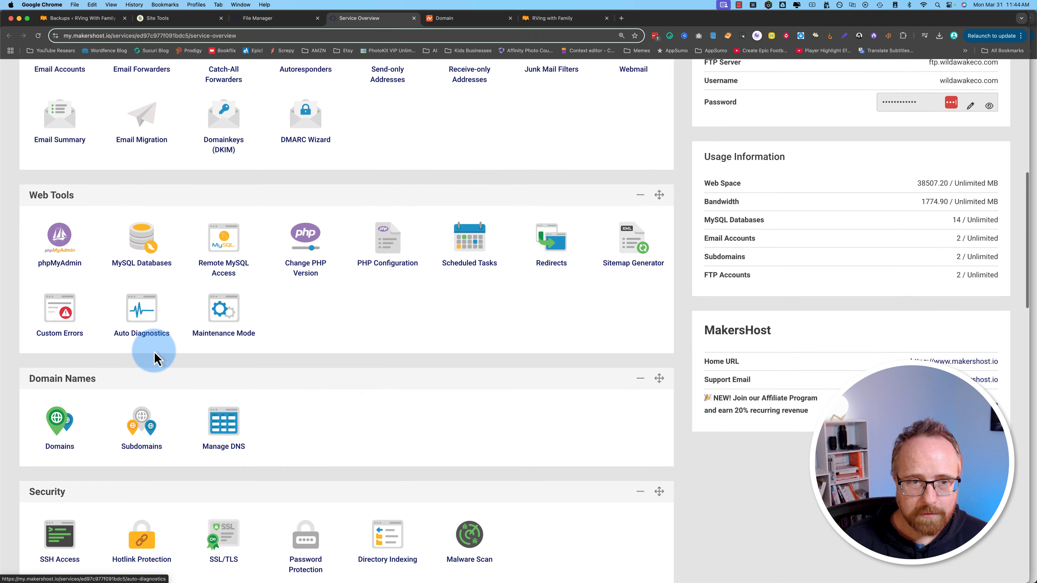
scroll(156, 360, "down", 1)
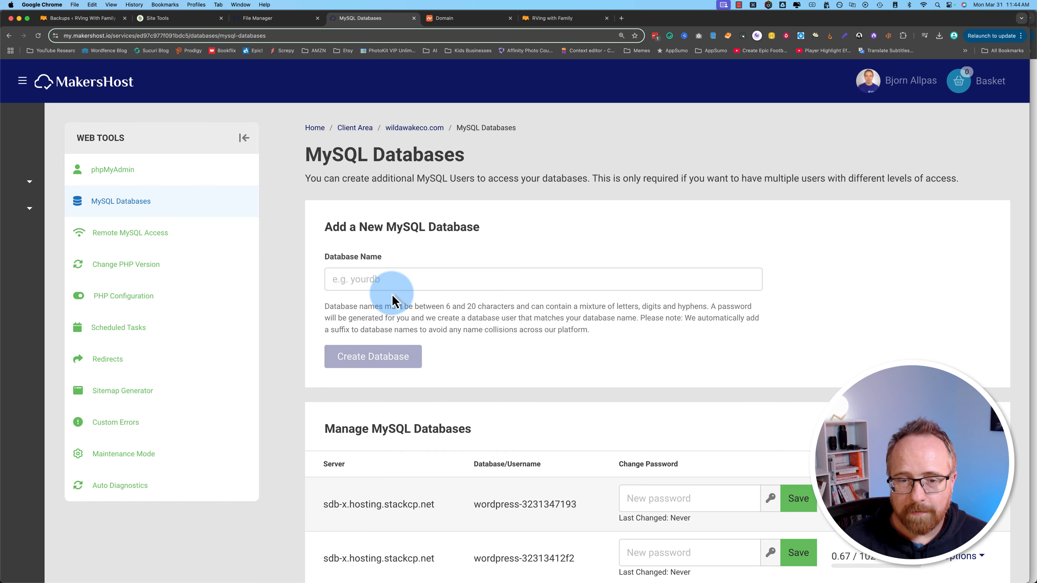
scroll(288, 345, "down", 8)
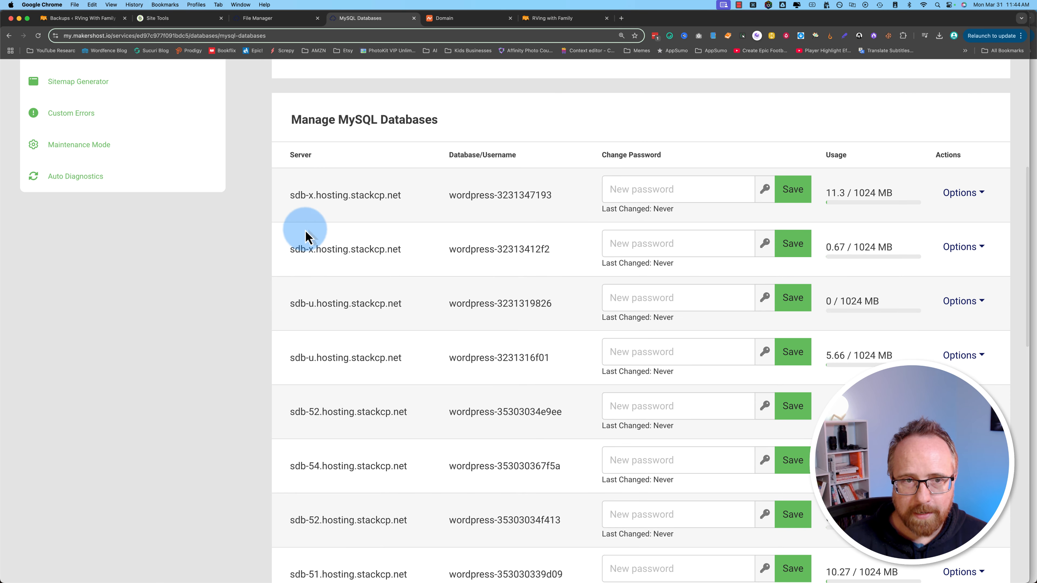
left_click_drag(439, 194, 565, 201)
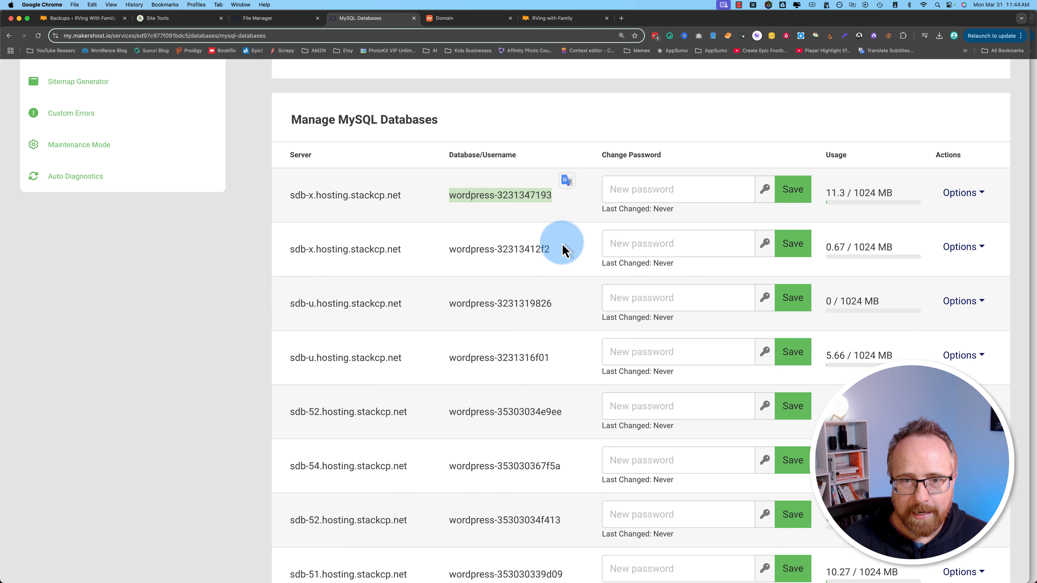
left_click_drag(562, 244, 450, 249)
left_click_drag(449, 303, 584, 317)
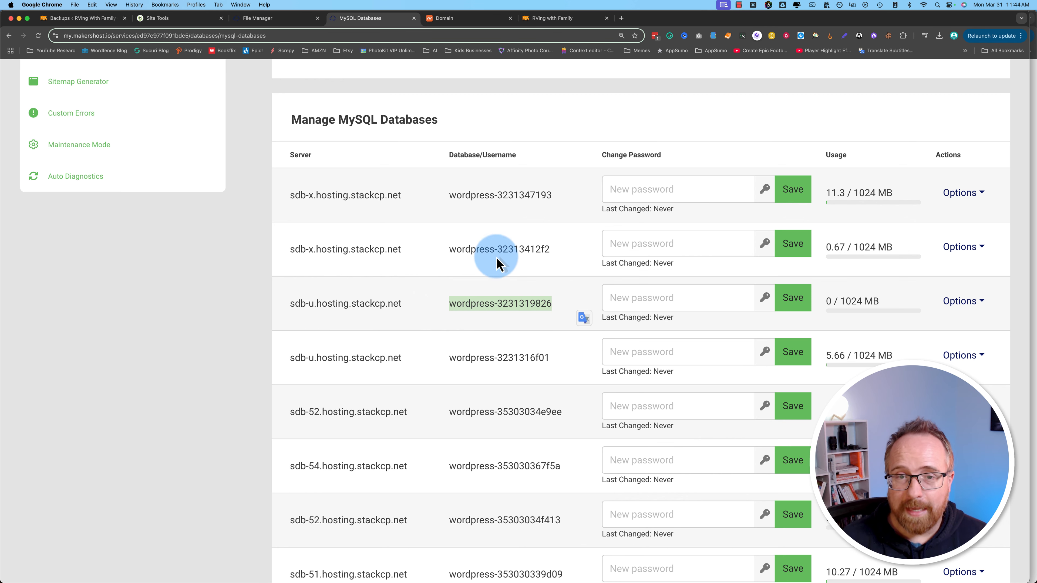
scroll(527, 416, "up", 3)
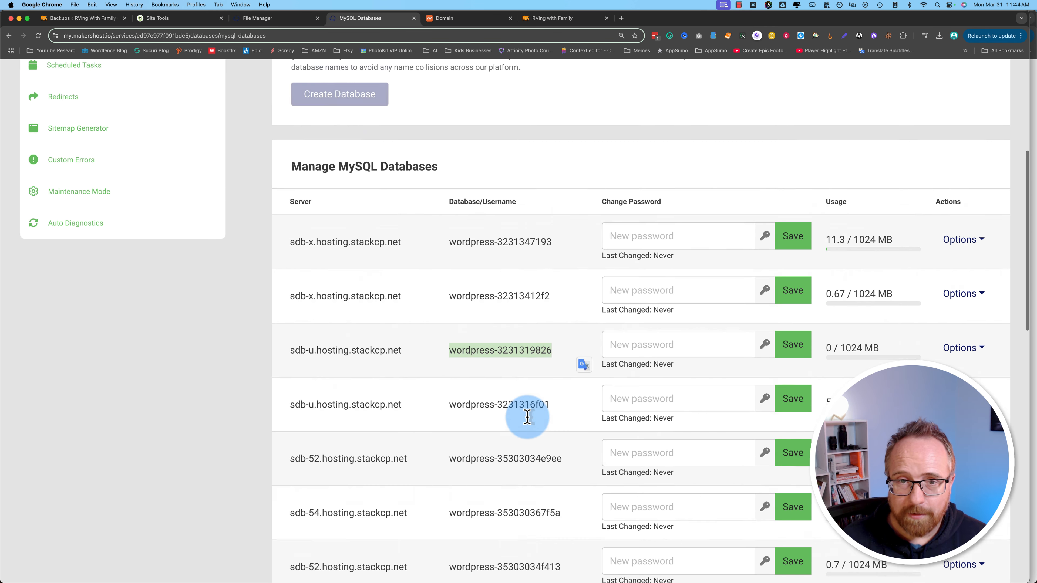
scroll(527, 421, "up", 3)
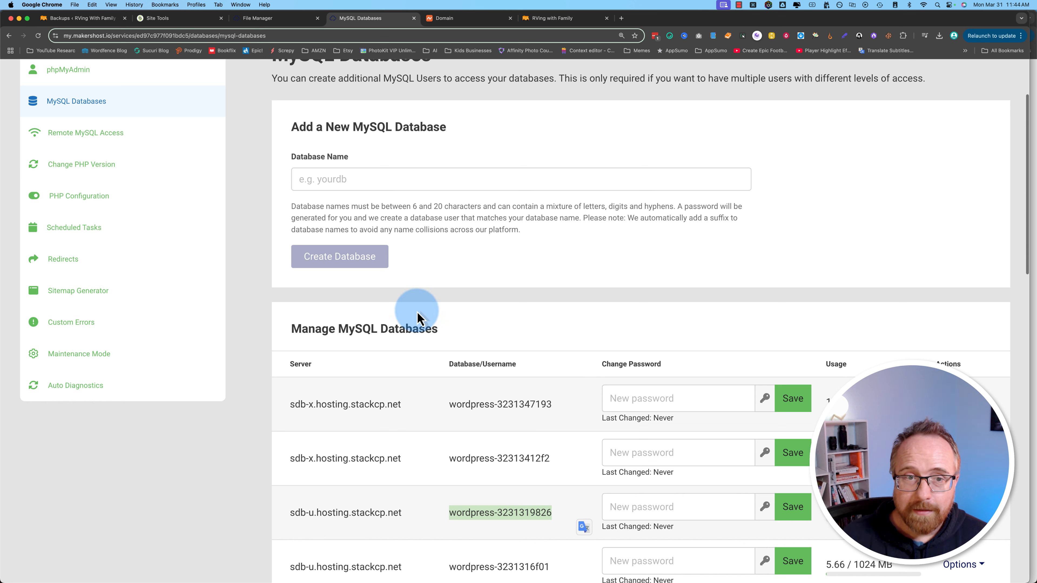
Step: Enter wordpress-rwf-23457 as the new database name and copy it to the clipboard
left_click(323, 177)
left_click_drag(495, 404, 391, 184)
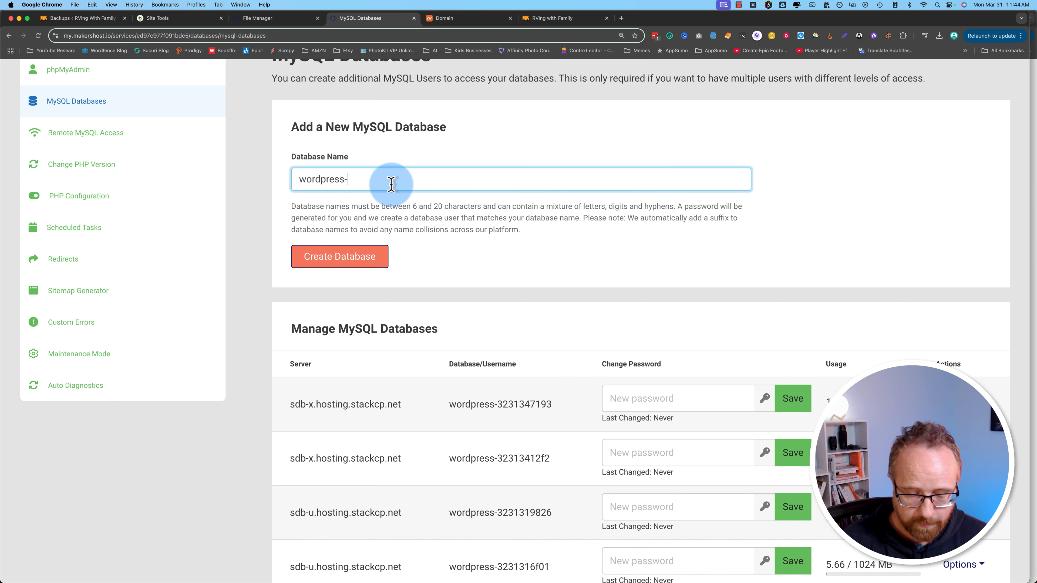
type("rwf-23457232")
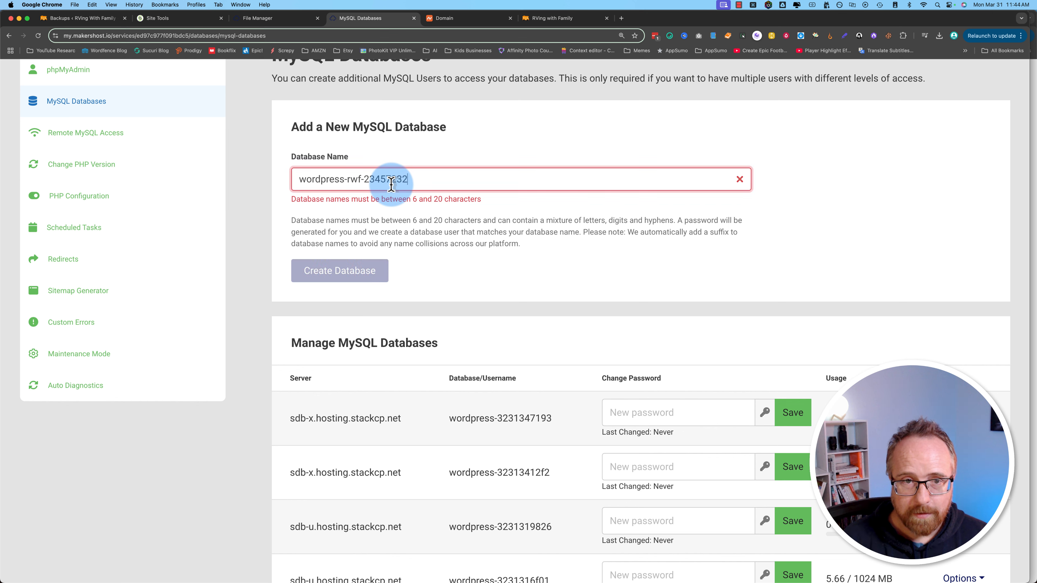
key("BackSpace")
key("BackSpace")
key("BackSpace")
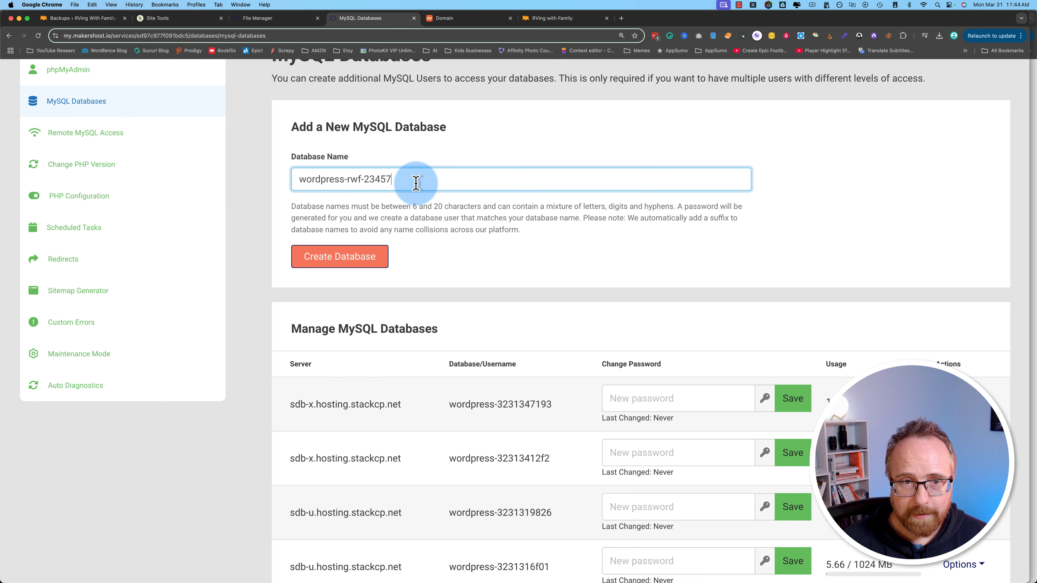
key("super+a")
key("super+x")
key("super+v")
Step: Create the wordpress-rwf-23457 database, copying and saving its generated password
left_click(362, 261)
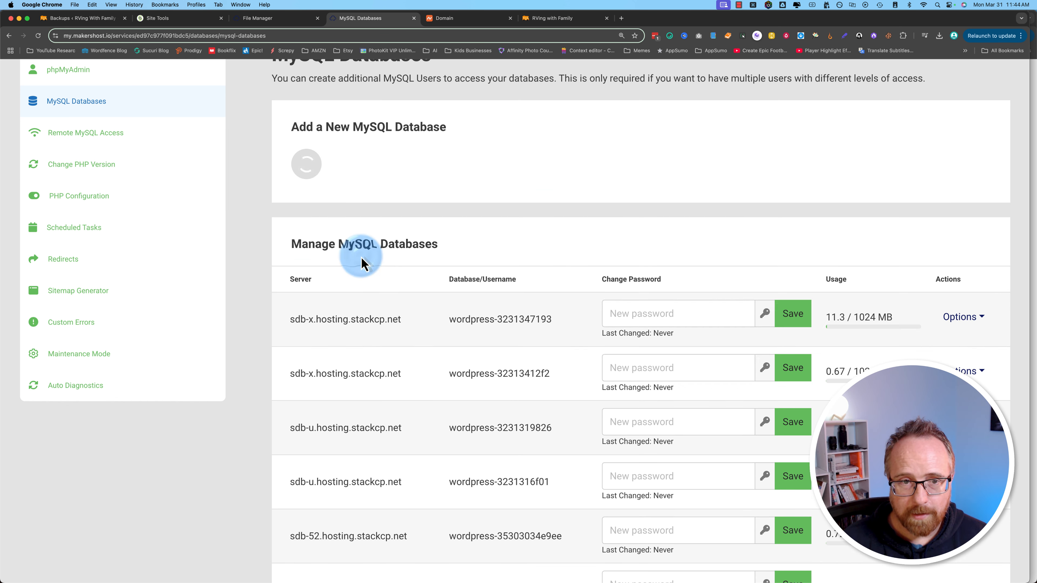
scroll(456, 297, "down", 15)
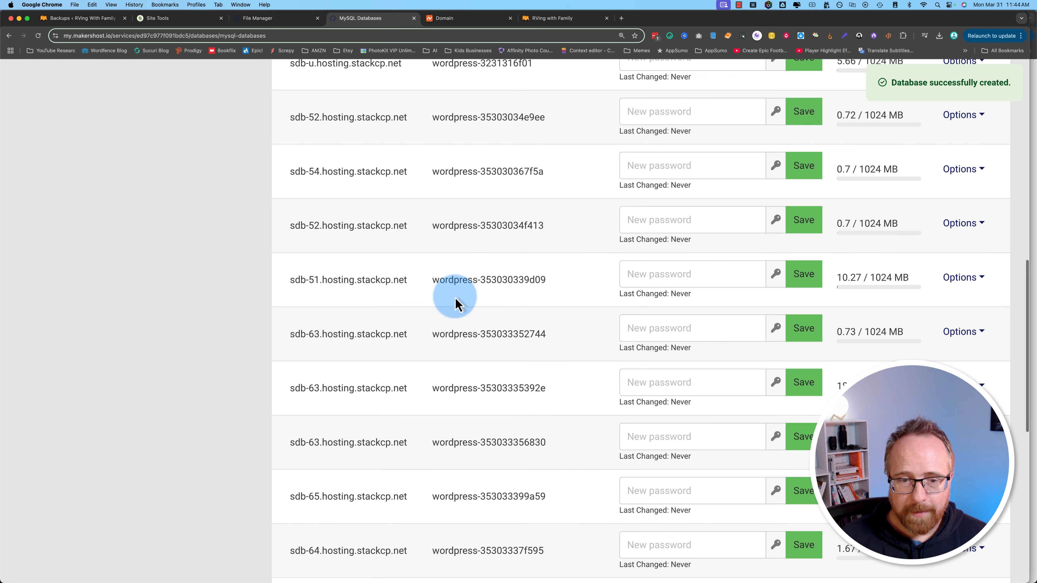
scroll(456, 297, "down", 1)
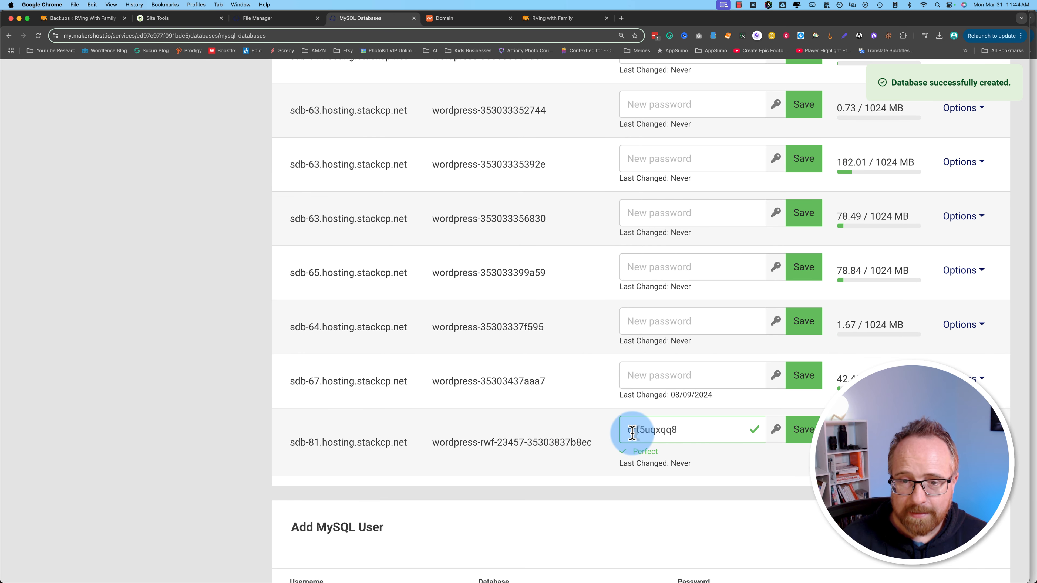
double_click(647, 430)
right_click(649, 435)
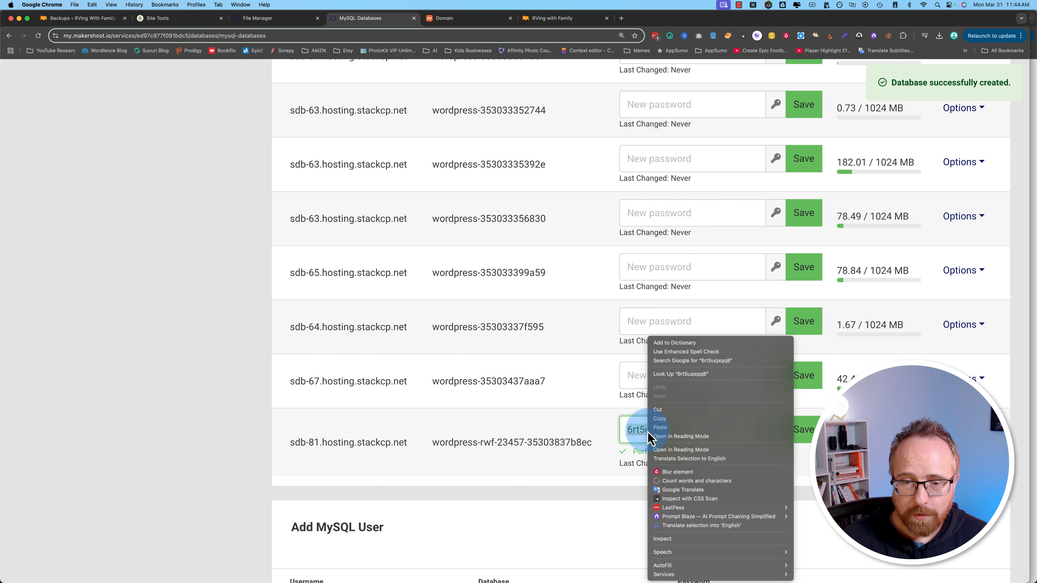
left_click(660, 419)
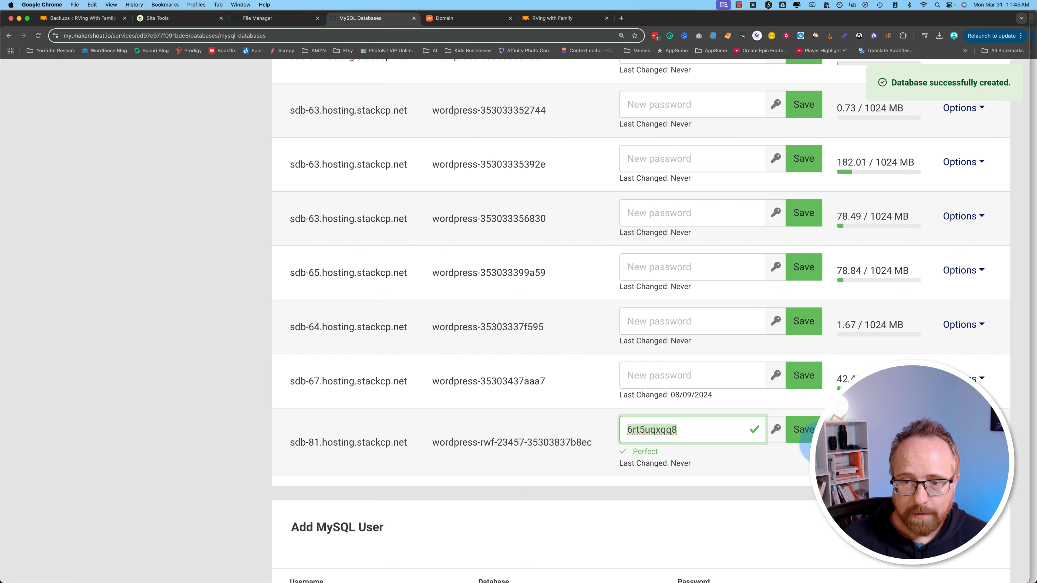
left_click(804, 429)
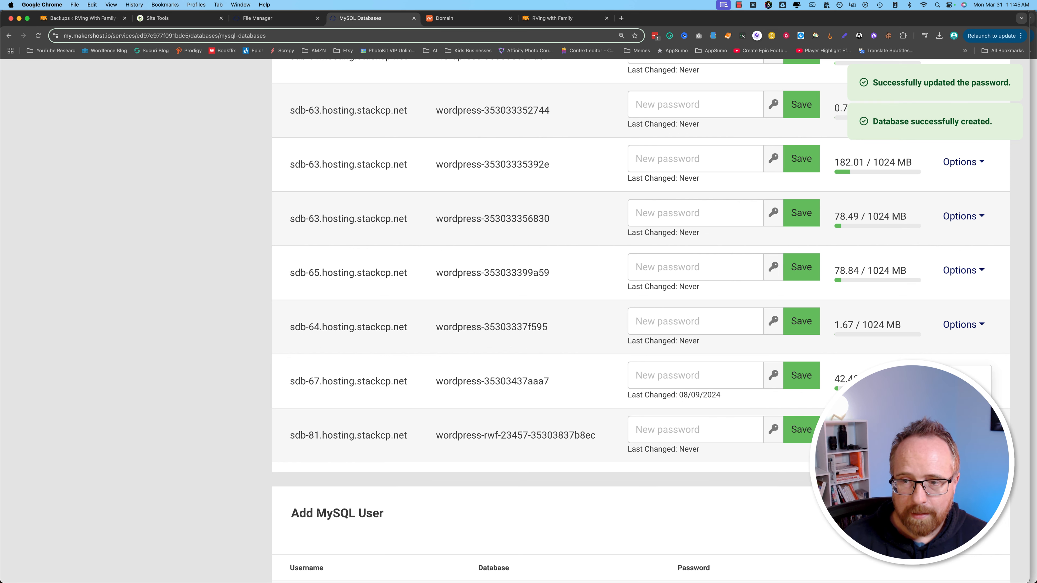
Step: Enter a new MySQL username and assign it to the new rwf database
scroll(743, 470, "down", 5)
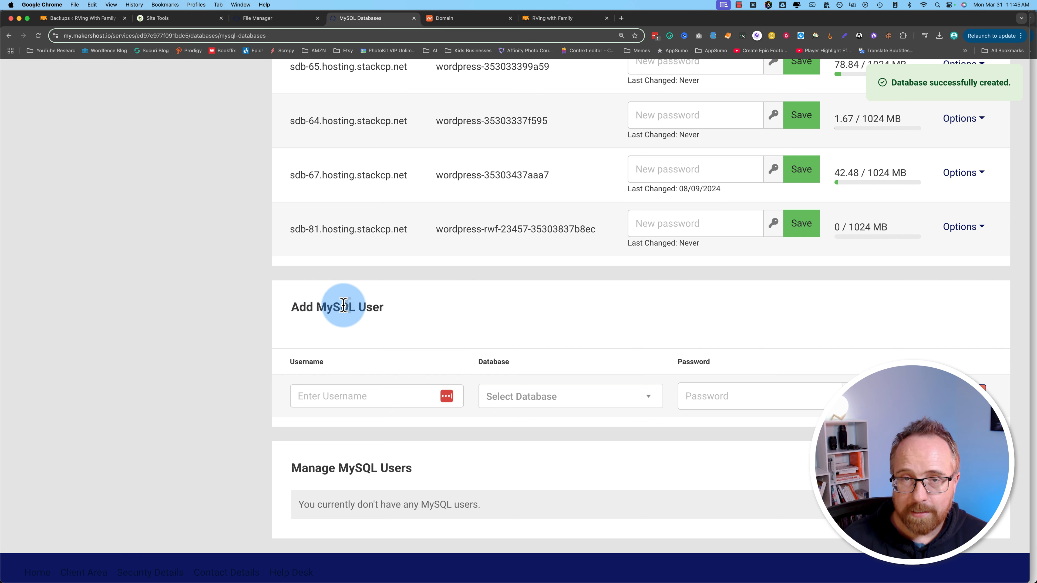
left_click(348, 394)
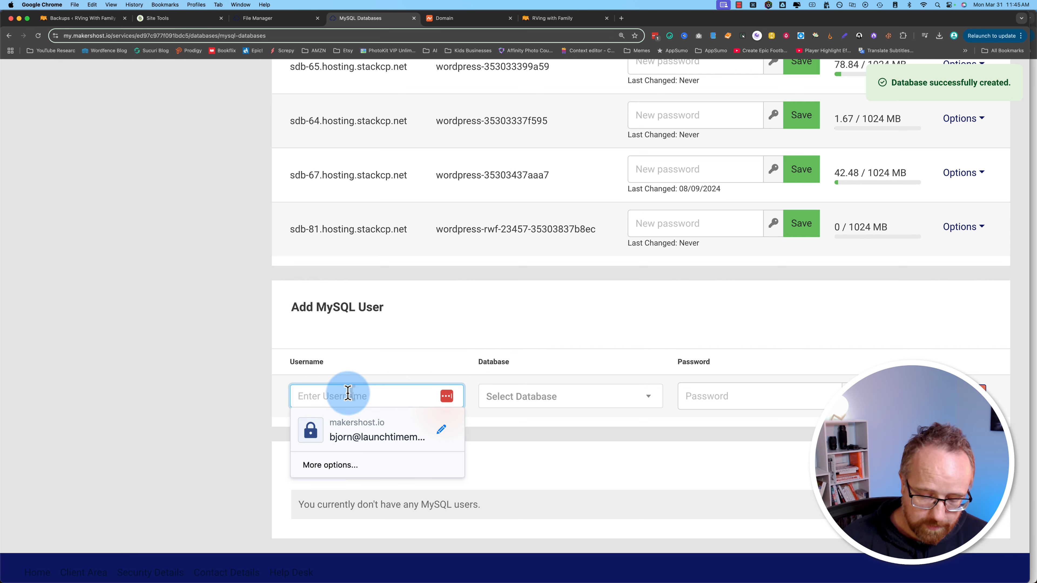
type("bjorn")
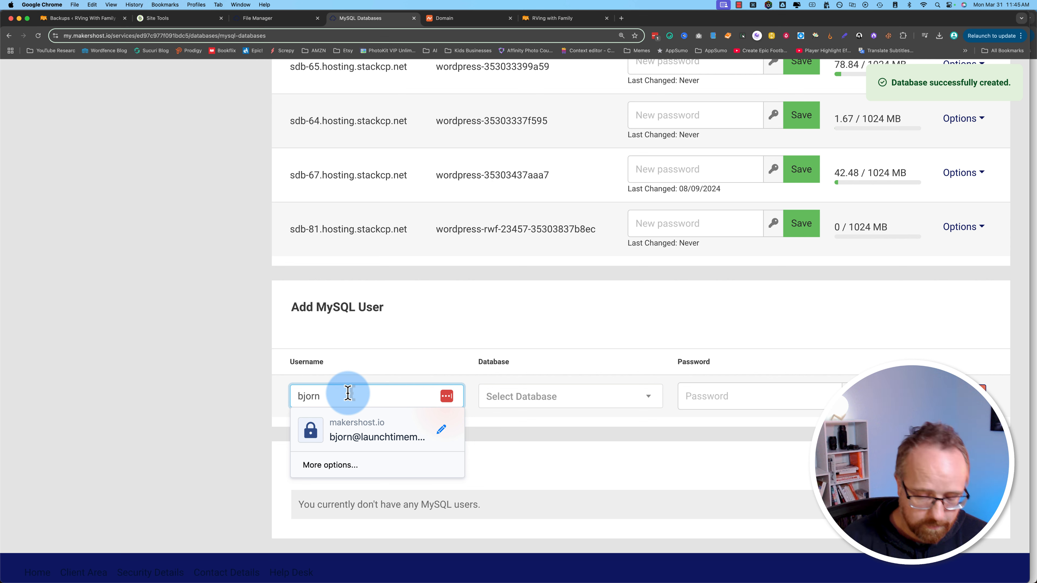
type("-rwf-wer3rfe")
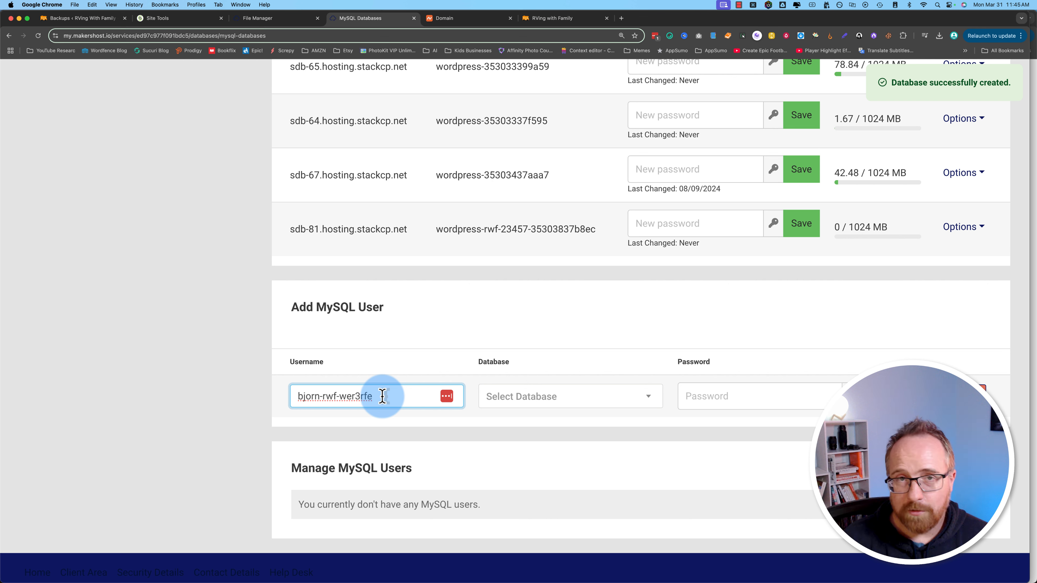
left_click_drag(383, 396, 282, 398)
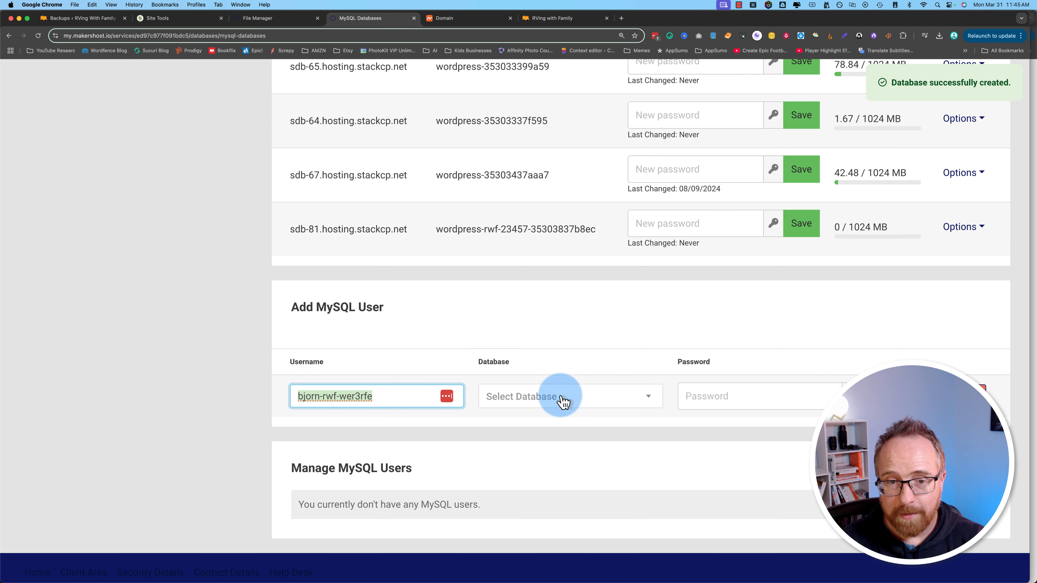
left_click(618, 398)
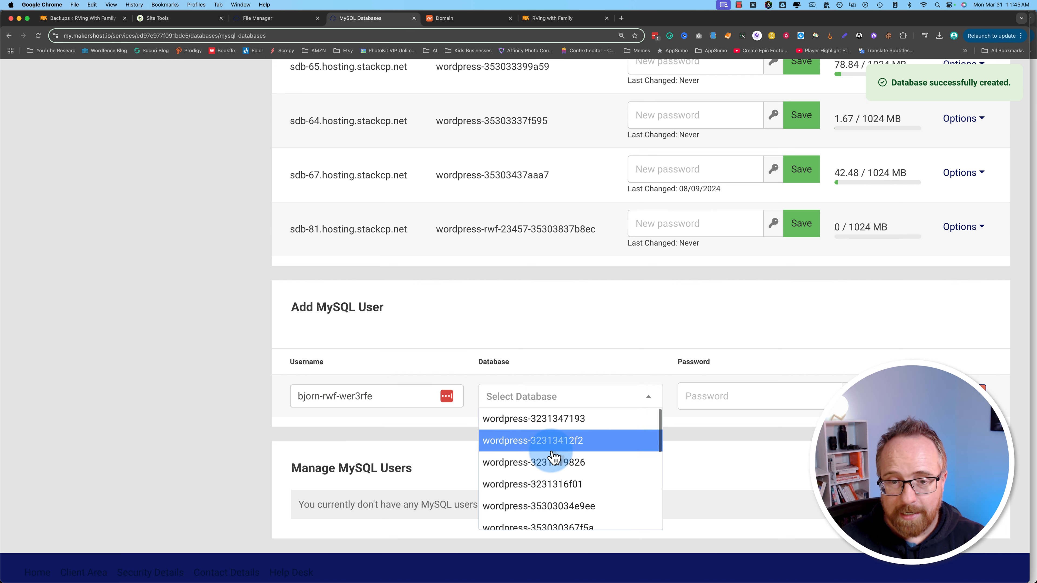
scroll(551, 466, "down", 5)
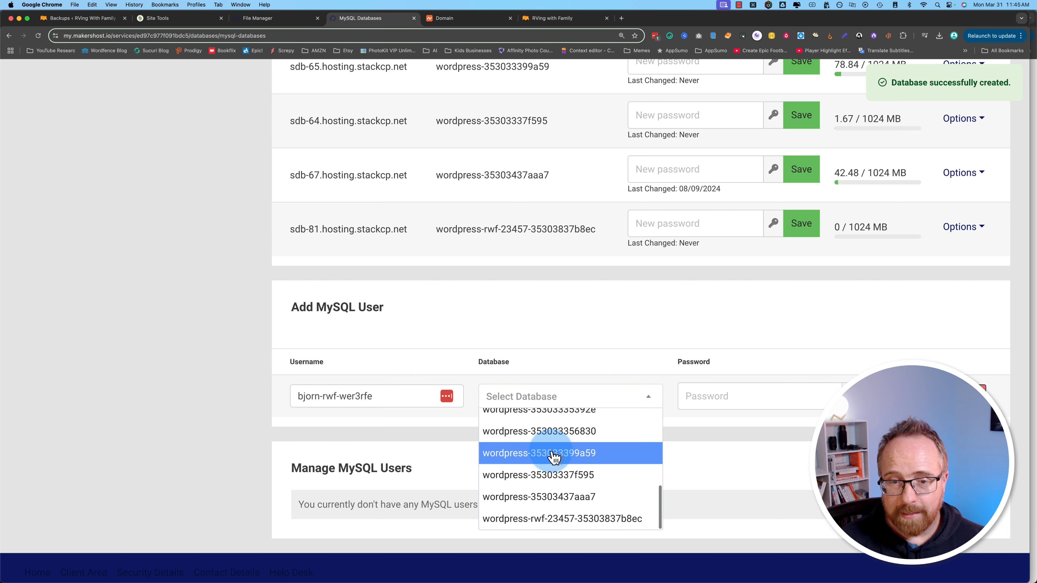
left_click(535, 518)
left_click(752, 397)
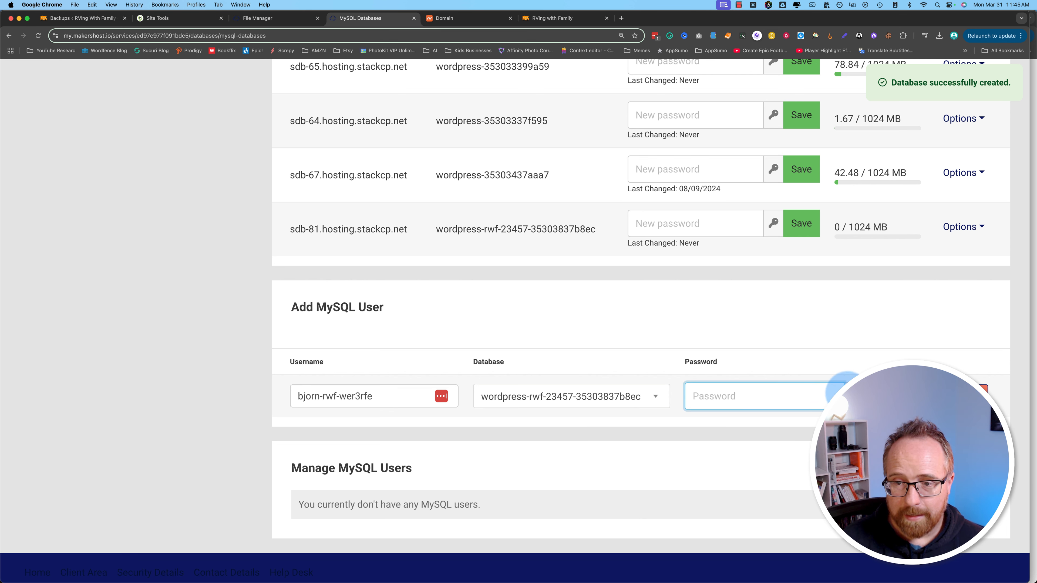
Step: Generate and copy a strong password, create the MySQL user, and return to the installer
left_click(859, 393)
left_click_drag(751, 395, 687, 392)
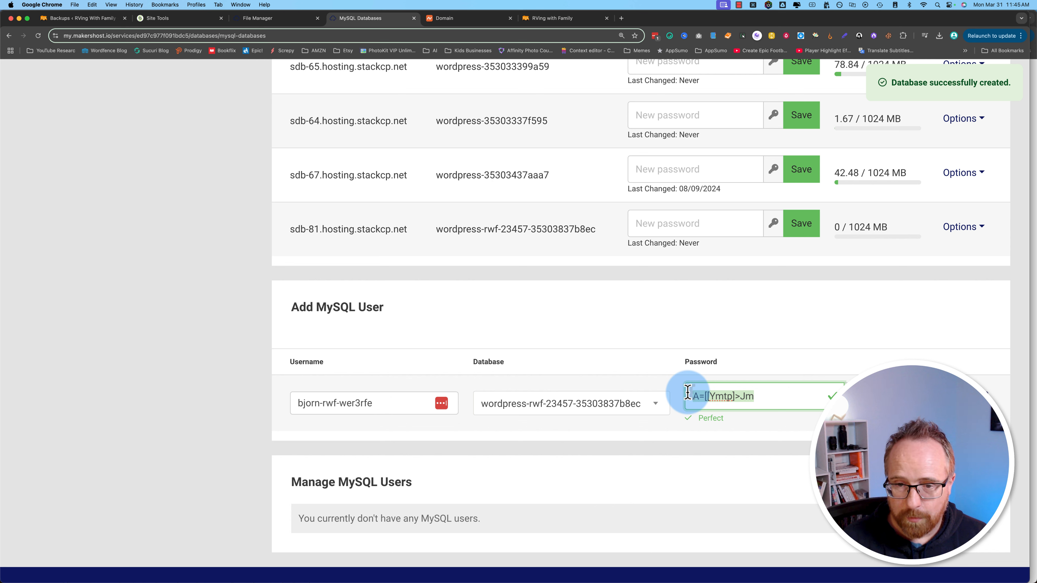
key("super+c")
left_click(942, 403)
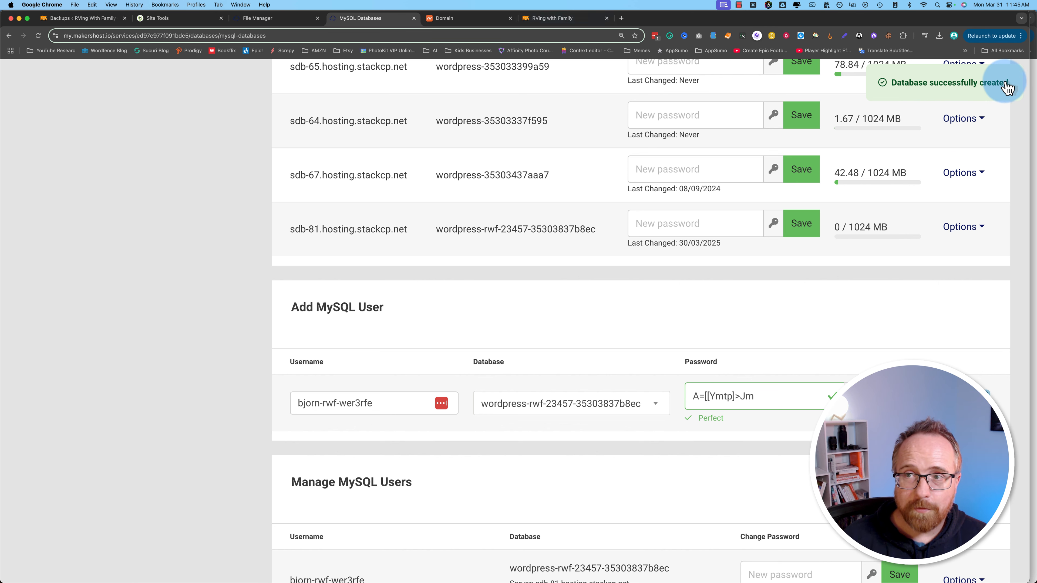
left_click(1032, 84)
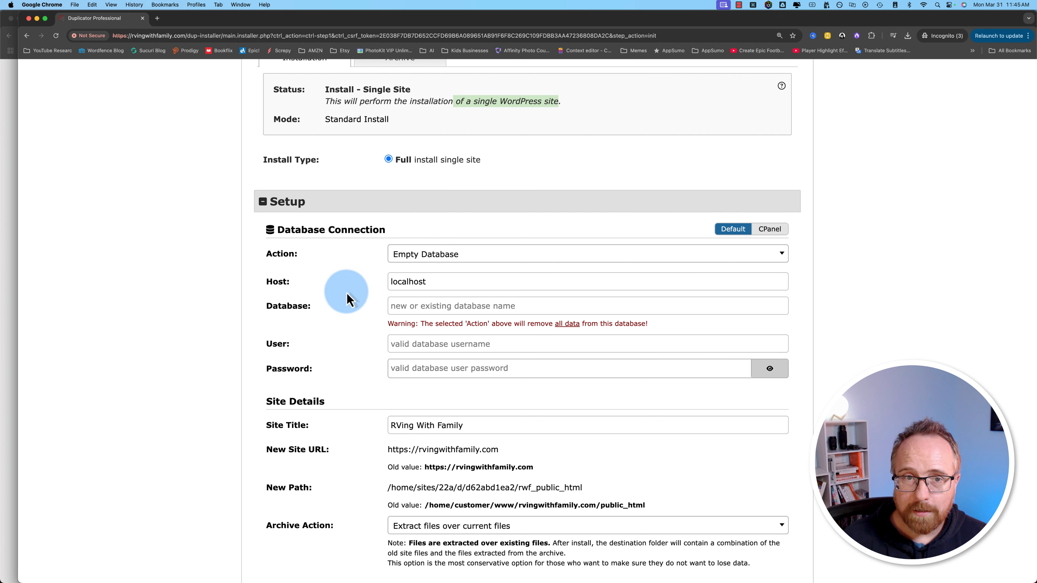
Step: Paste wordpress-rwf-23457, the new username and its password from clipboard history into Database, User and Password
scroll(318, 286, "down", 2)
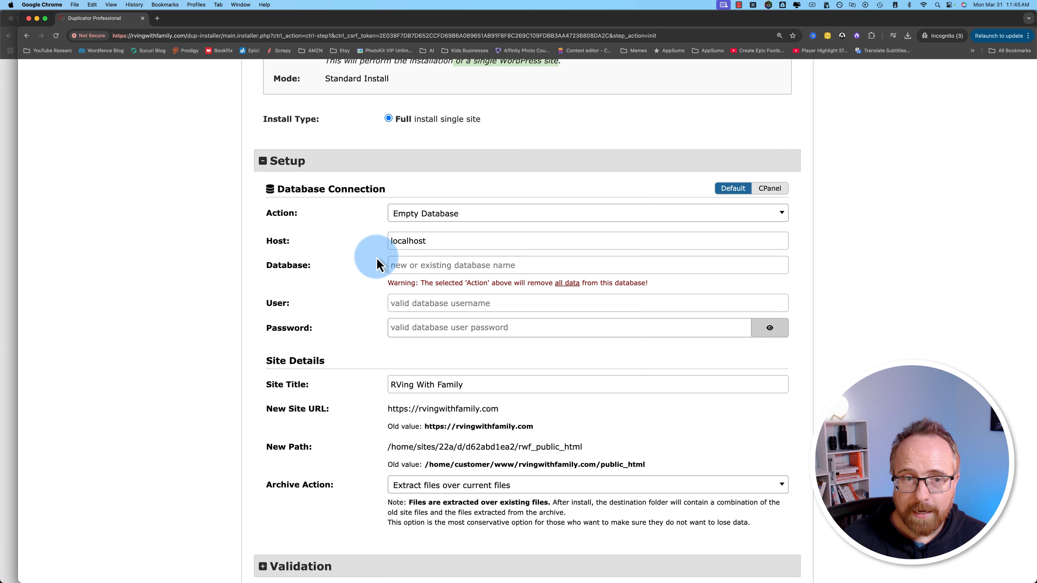
left_click(407, 265)
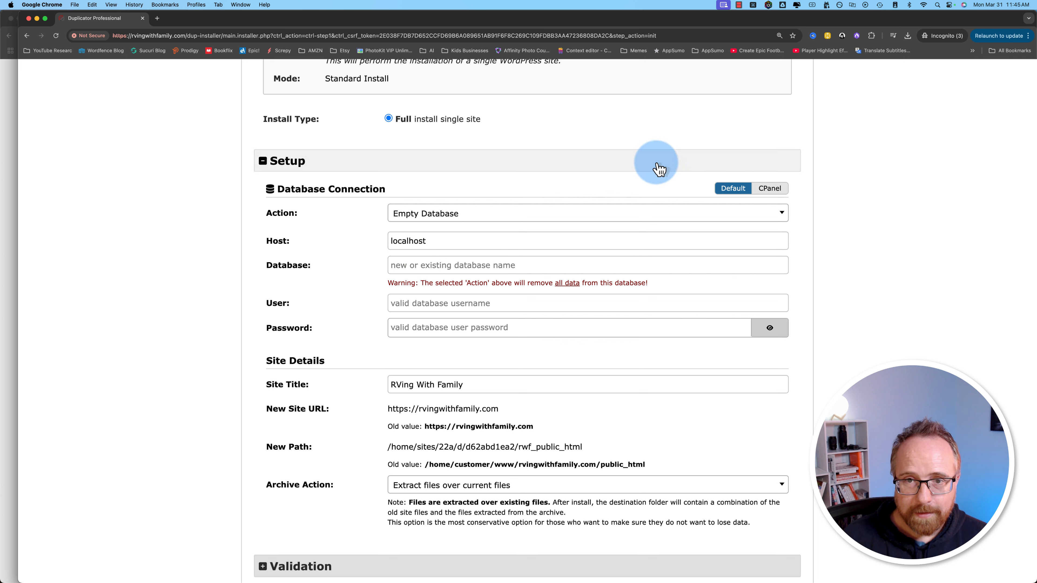
key("super+Tab")
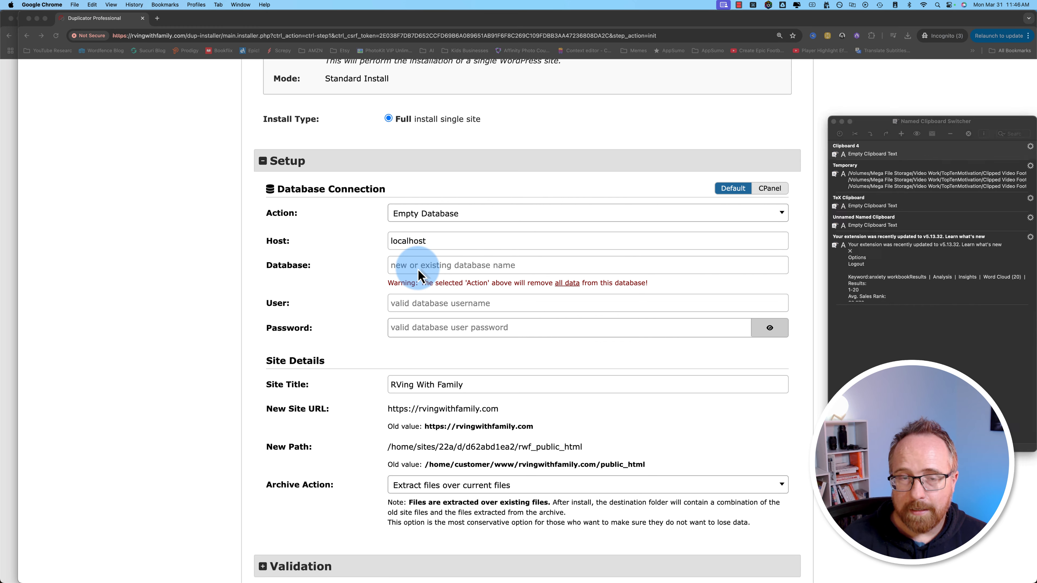
left_click(839, 134)
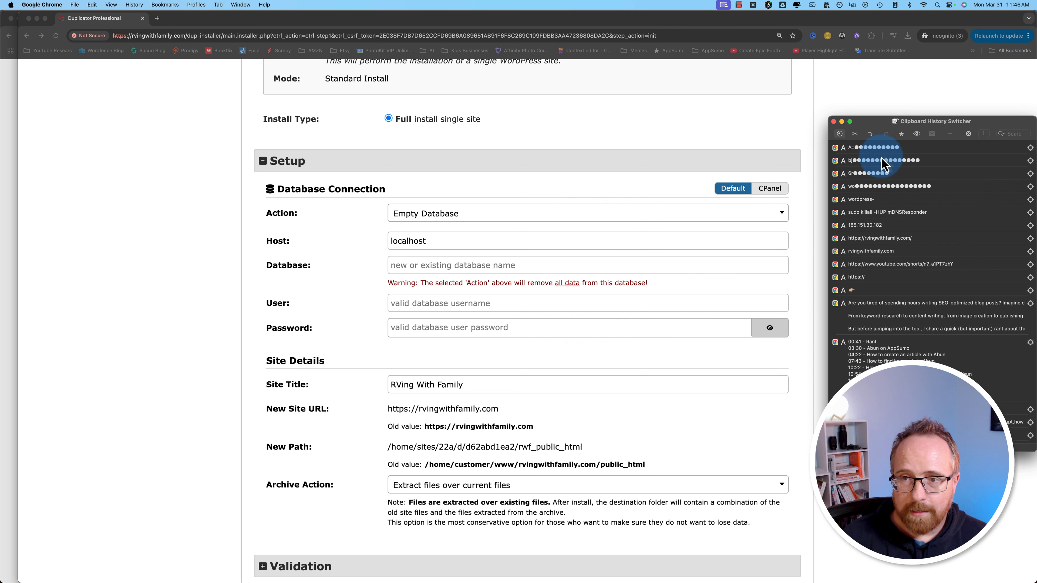
left_click(865, 186)
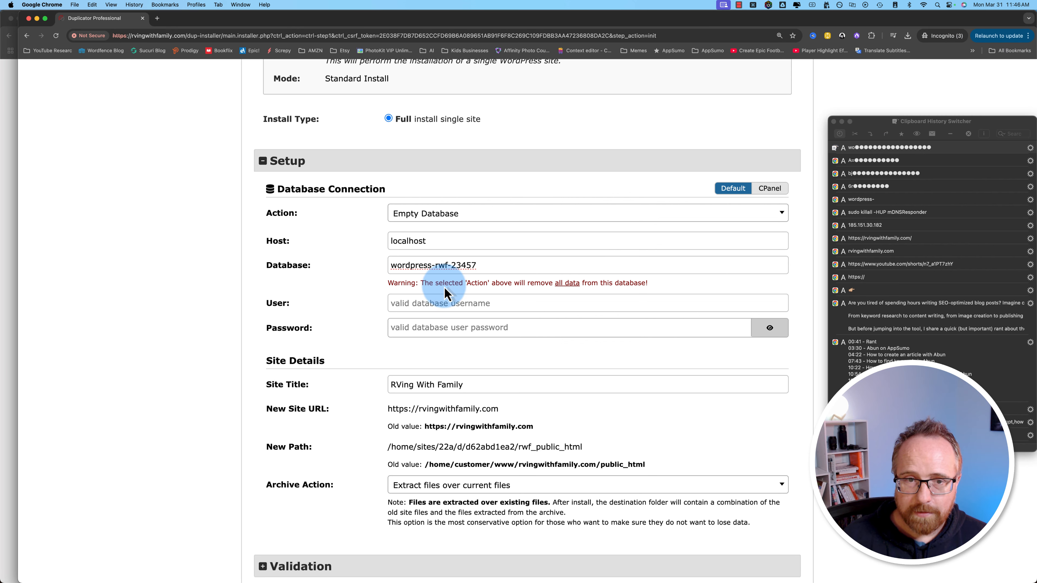
left_click(428, 302)
left_click(882, 173)
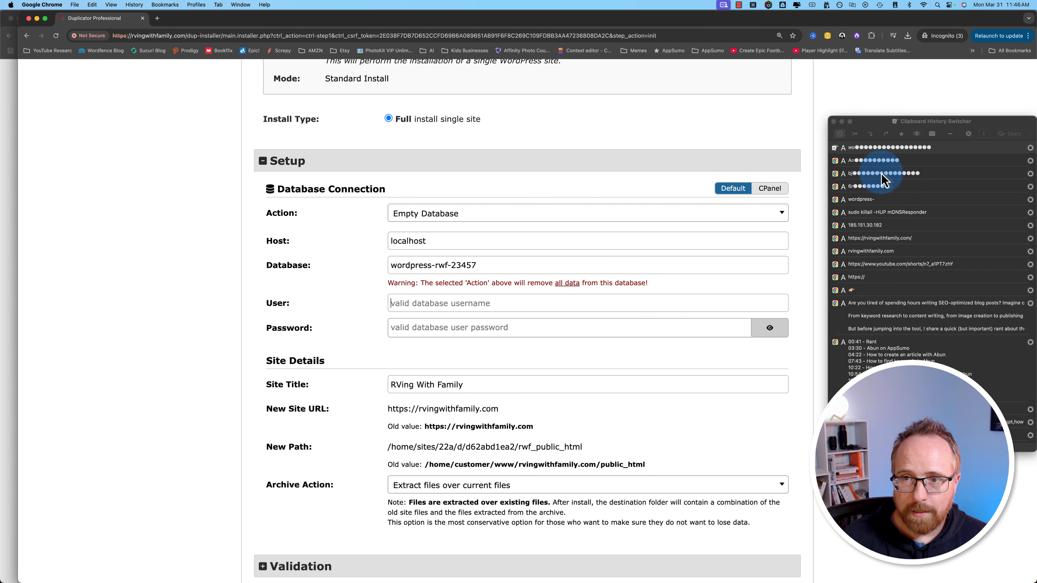
left_click(441, 332)
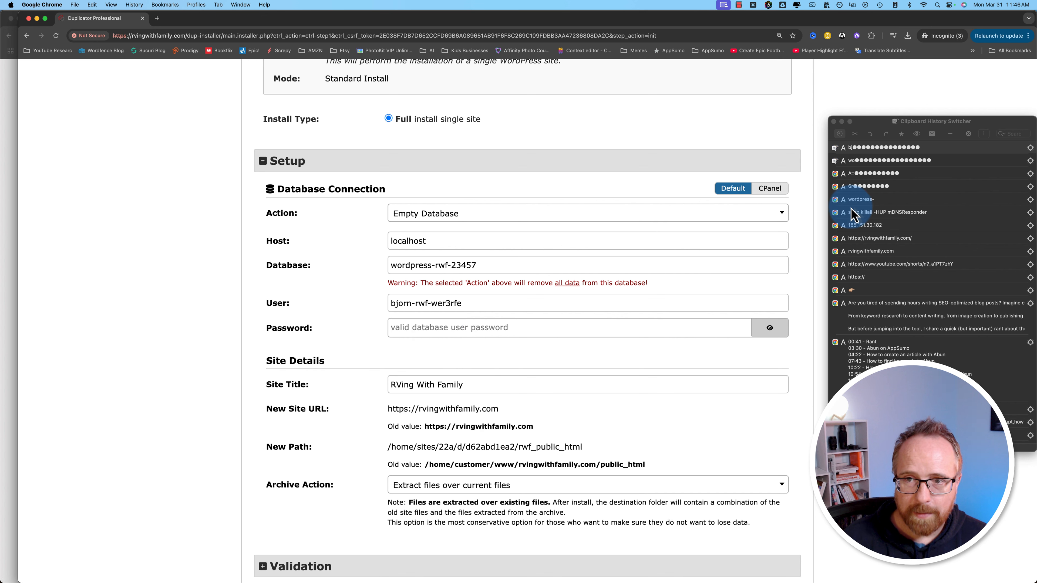
left_click(859, 173)
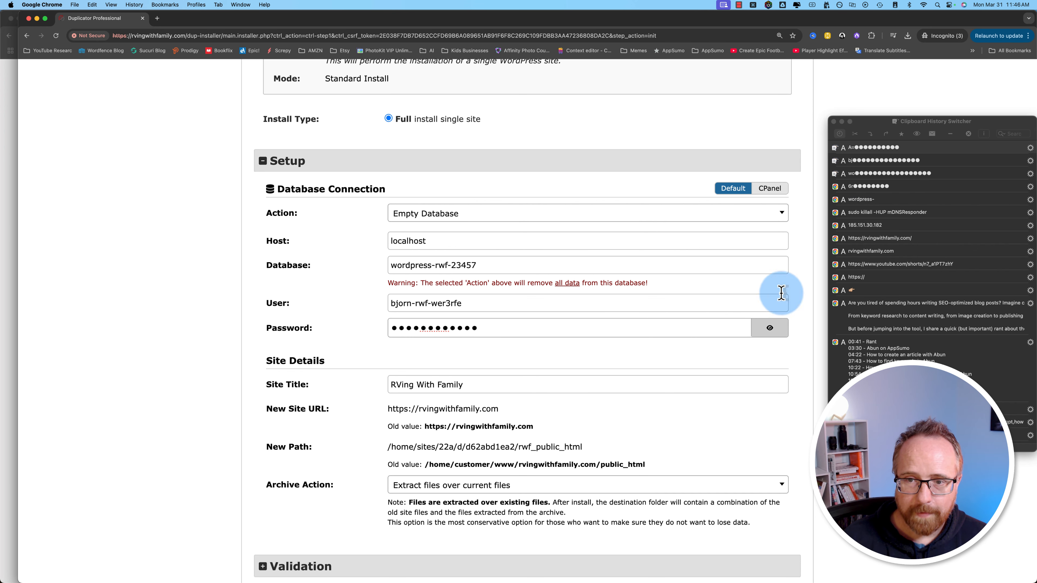
left_click(834, 121)
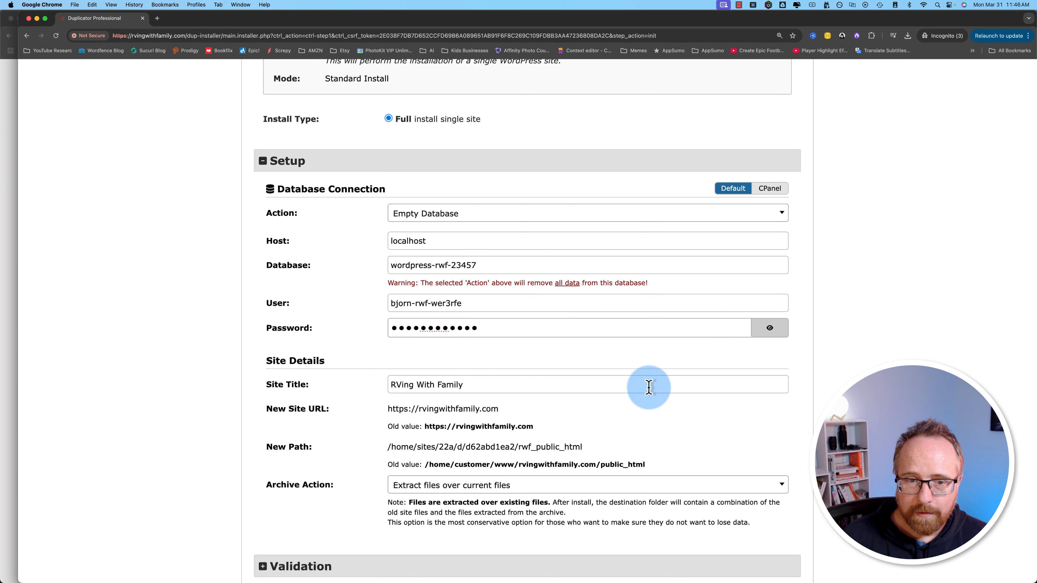
scroll(354, 404, "down", 2)
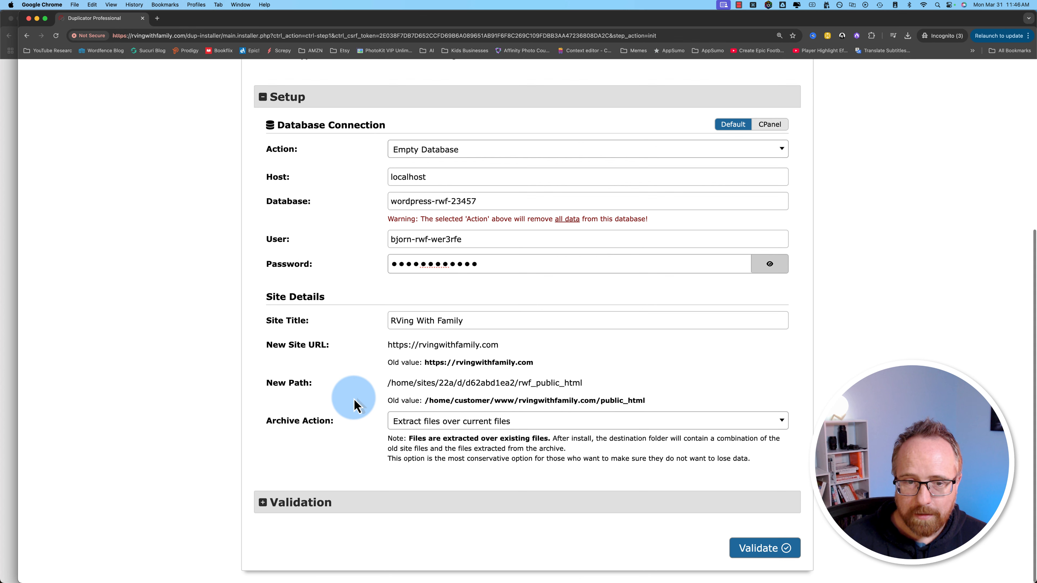
scroll(354, 402, "up", 8)
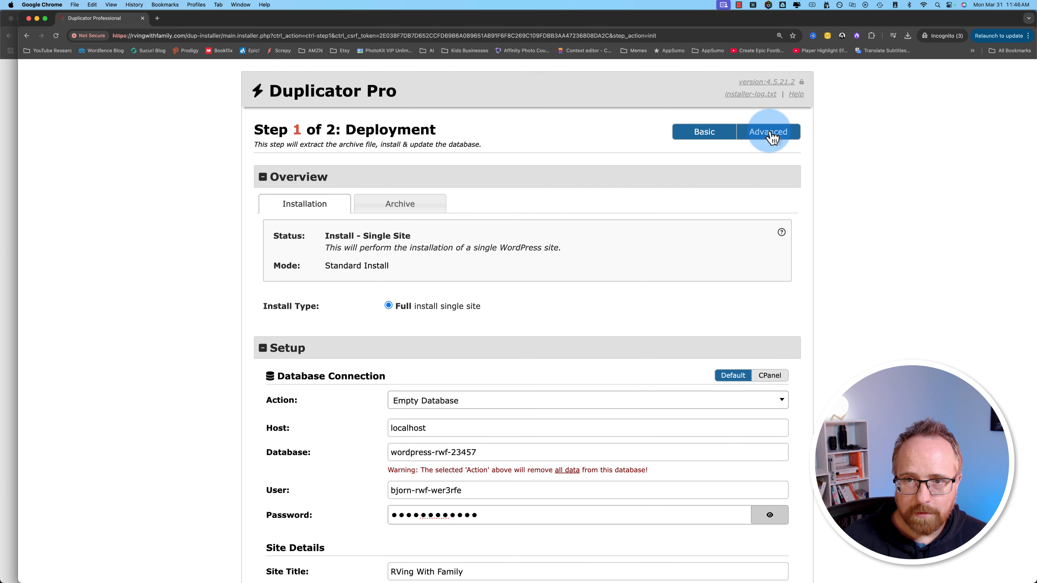
Step: Switch the installer to Advanced mode and briefly expand the Options section
left_click(771, 135)
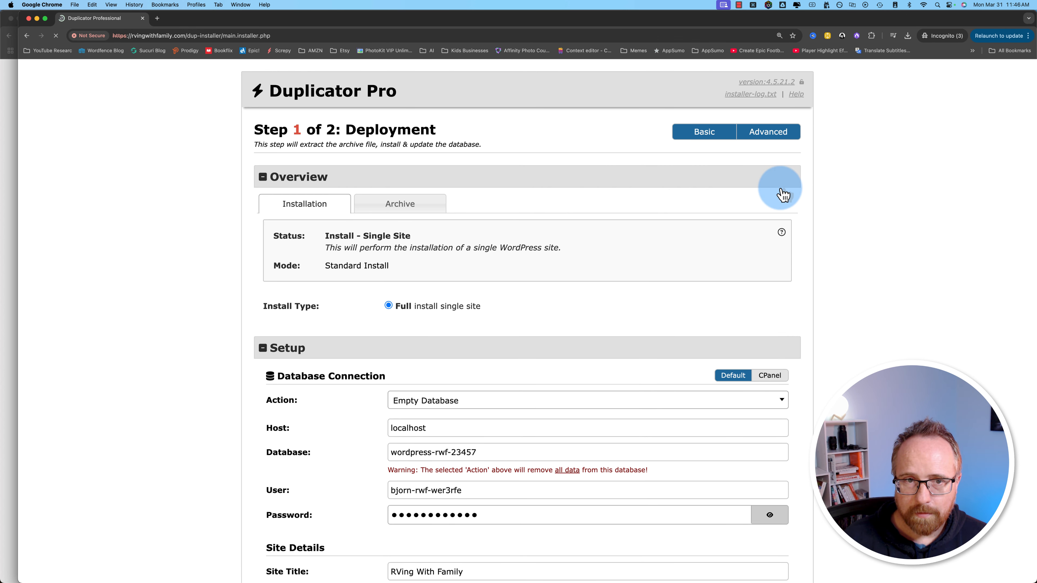
scroll(360, 370, "down", 2)
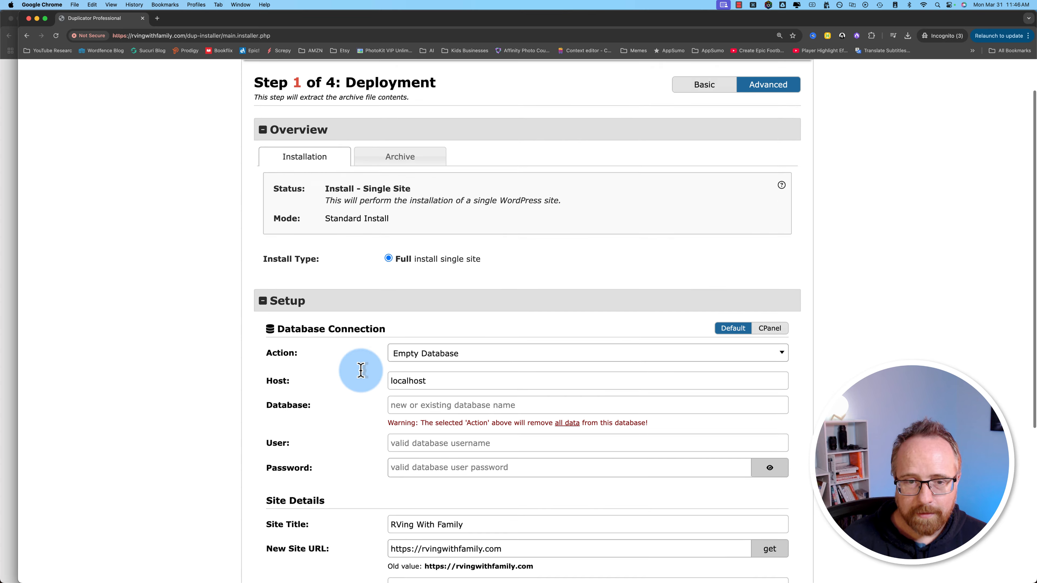
scroll(361, 370, "down", 4)
scroll(359, 402, "down", 2)
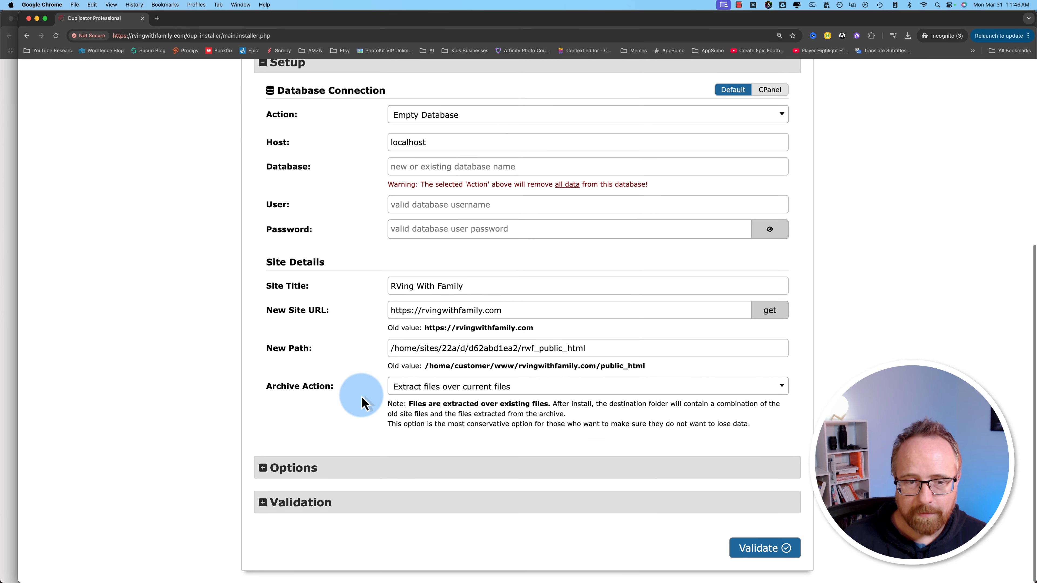
left_click(265, 468)
left_click(264, 468)
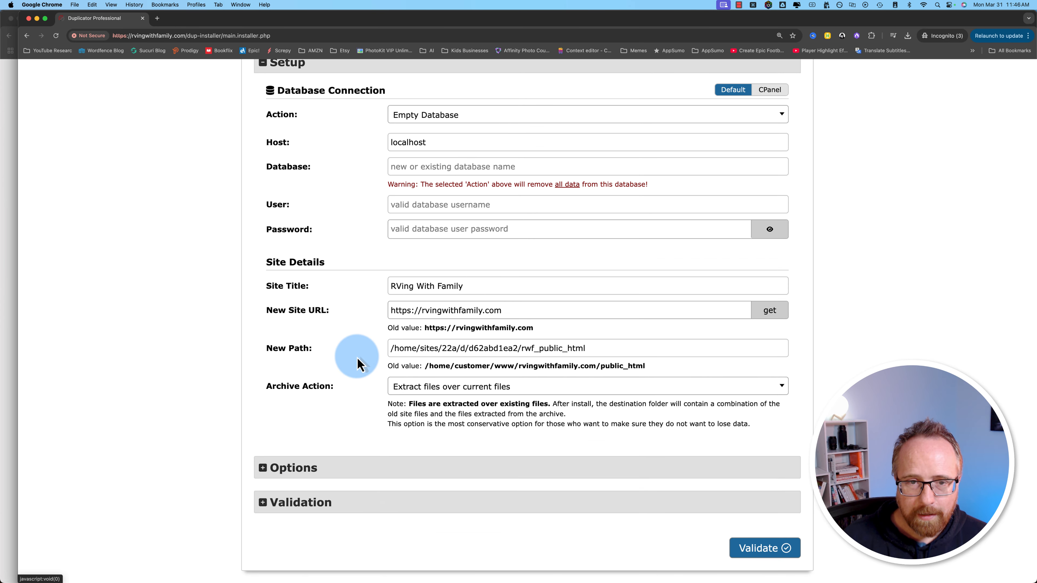
scroll(358, 364, "up", 6)
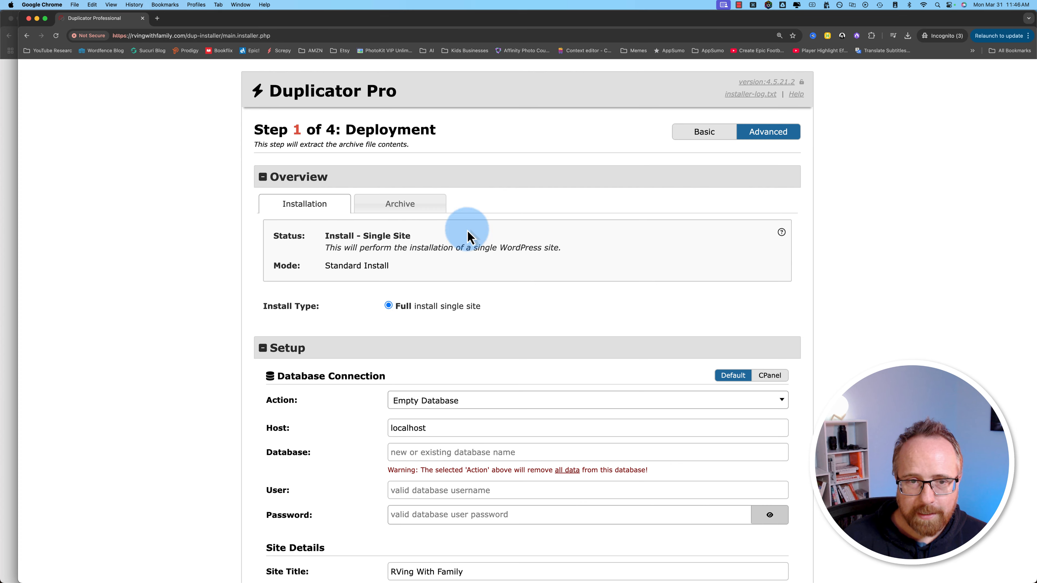
scroll(347, 456, "down", 4)
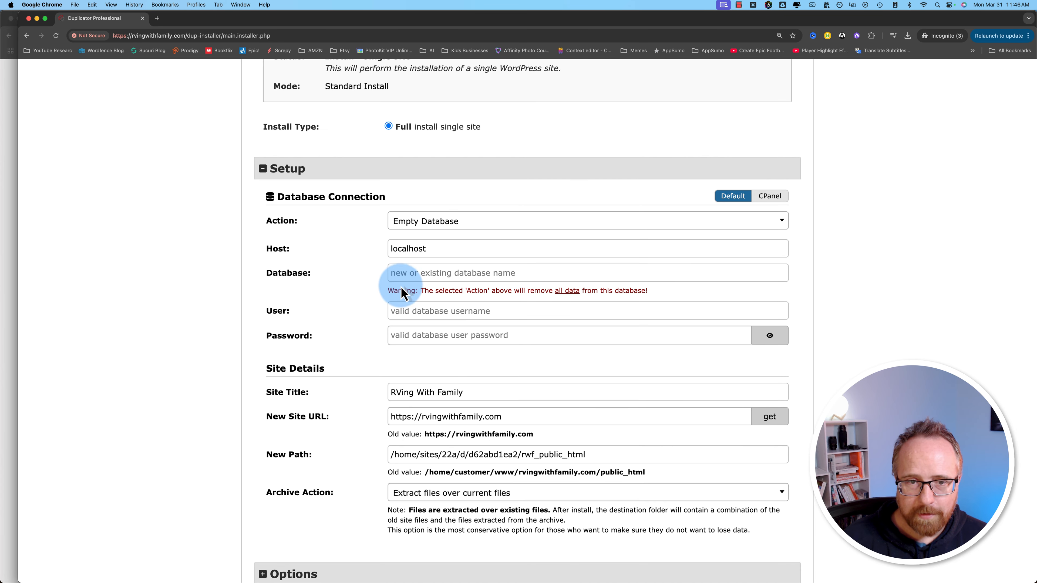
Step: Start re-entering the database name and reopen Options showing ZipArchive Chunking and 644/755 permissions
left_click(403, 275)
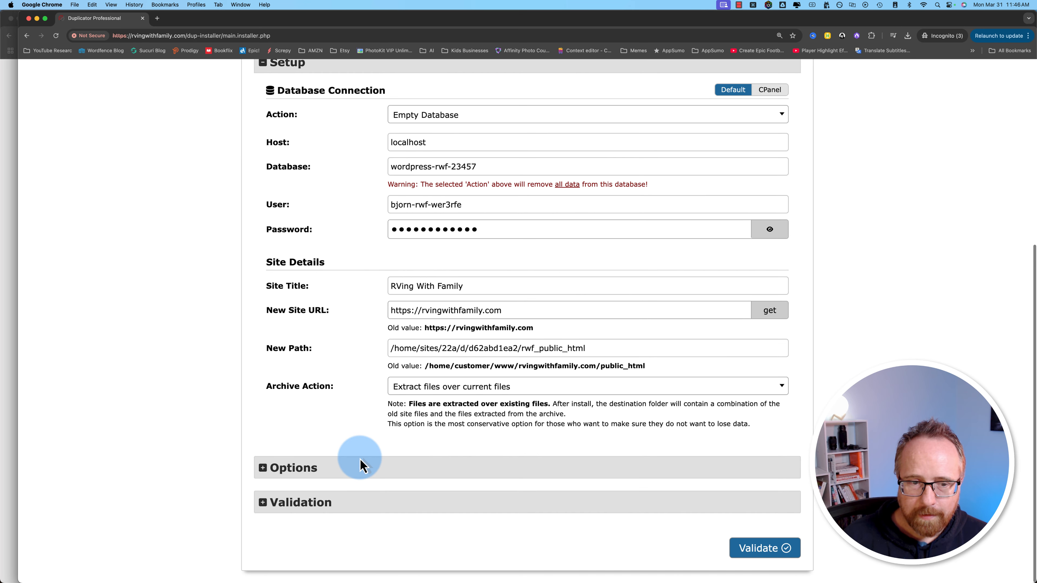
left_click(263, 469)
scroll(285, 449, "down", 10)
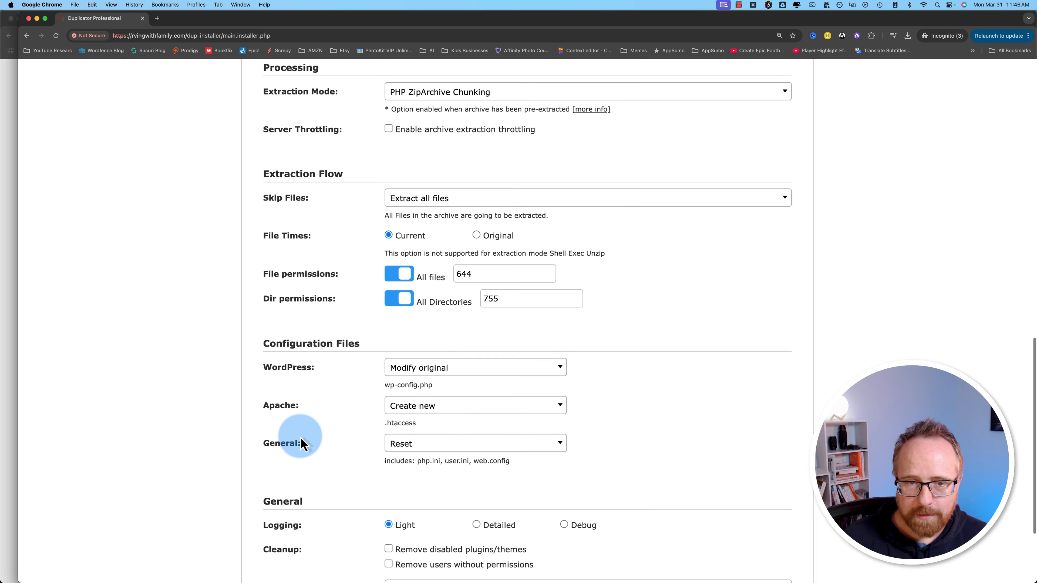
scroll(301, 440, "up", 5)
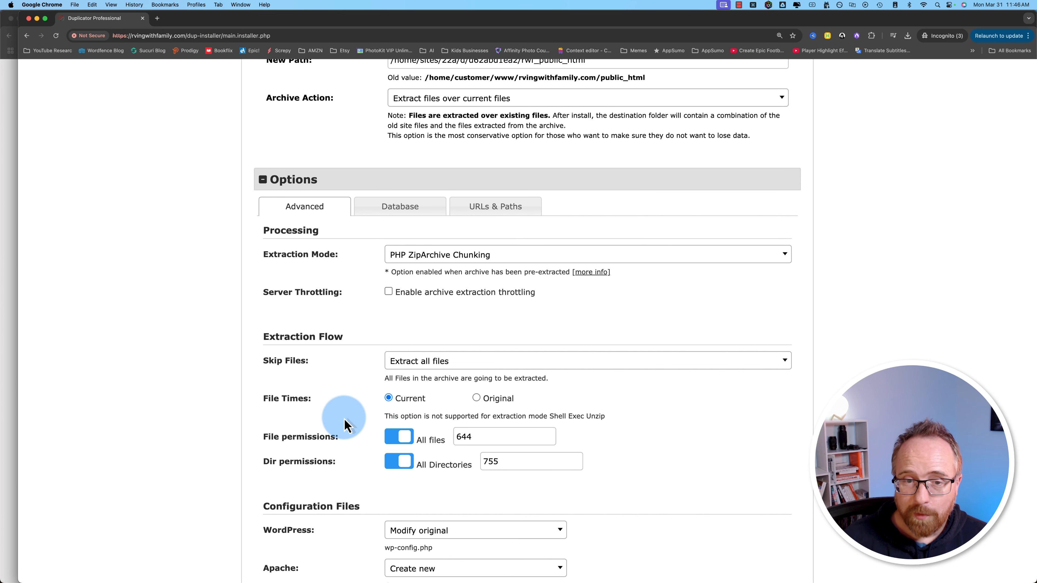
Step: Run the installer validation and read the failed localhost Host Connection error
left_click(451, 183)
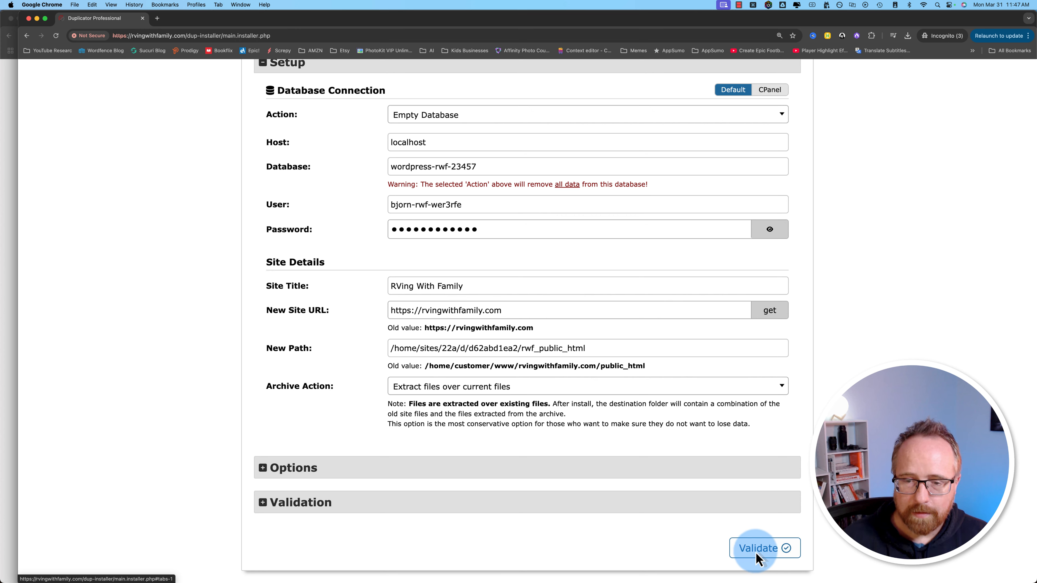
left_click(755, 552)
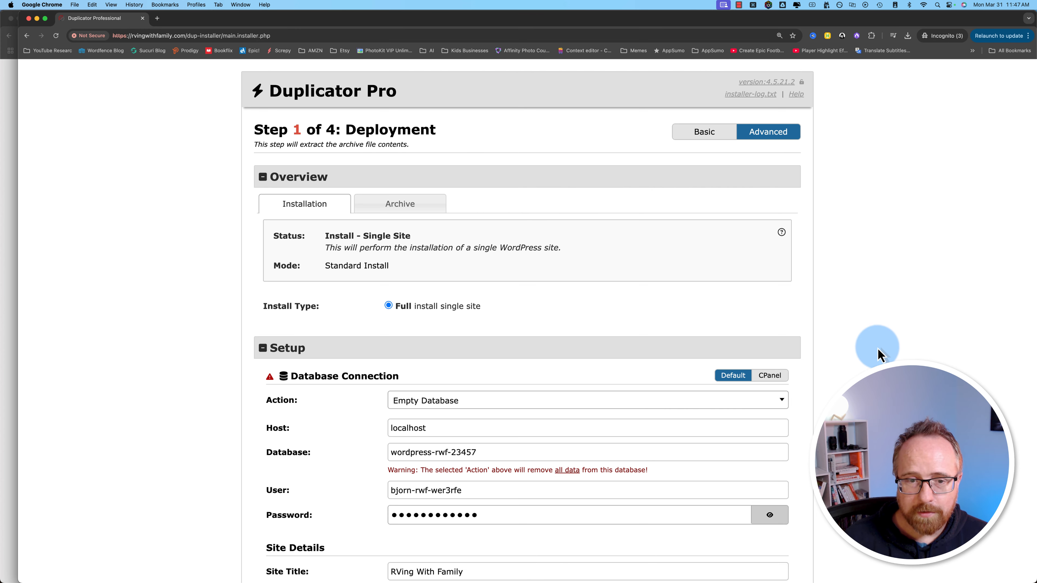
scroll(813, 367, "down", 12)
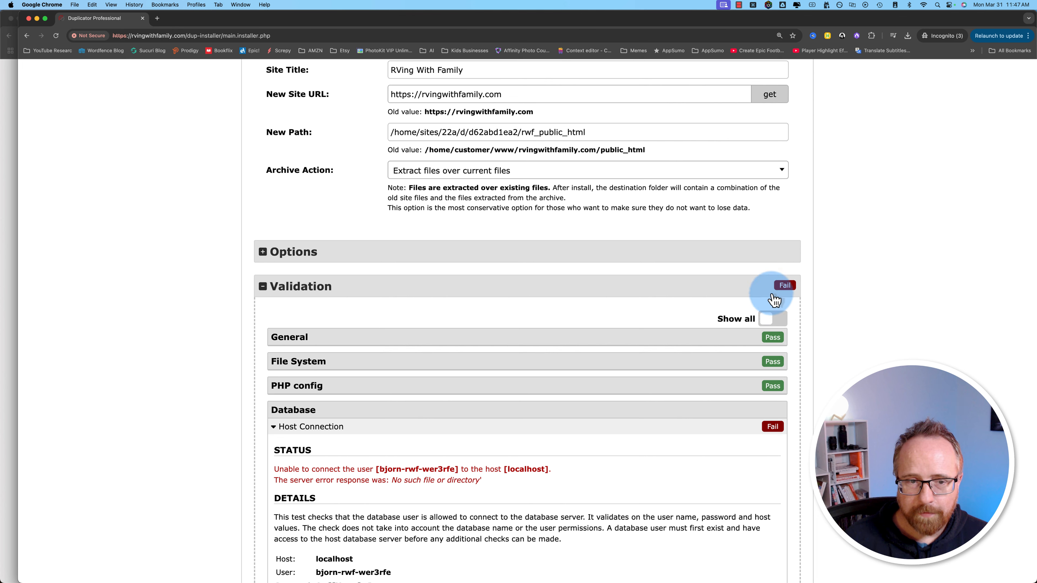
scroll(762, 392, "down", 3)
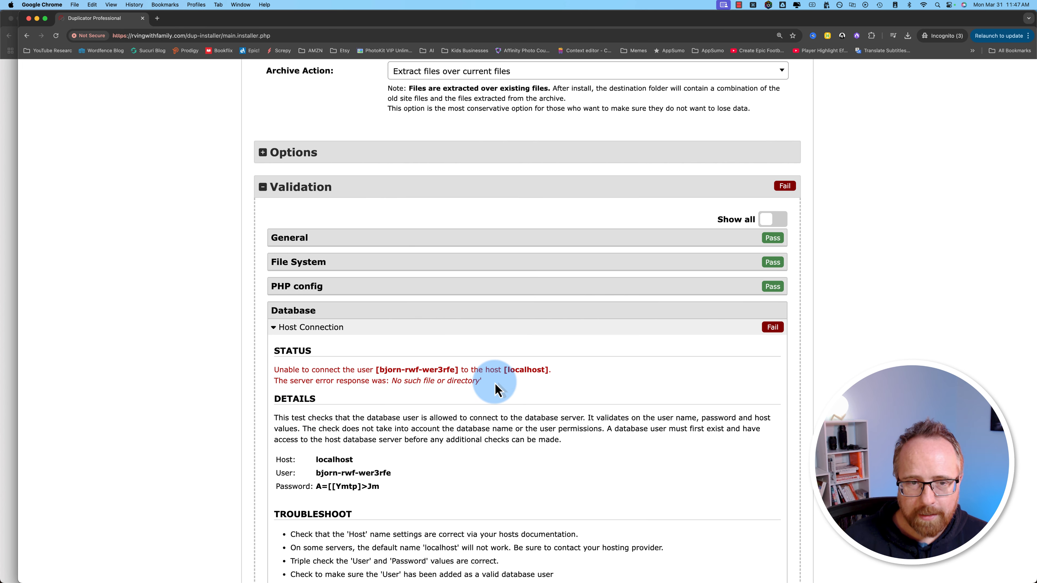
left_click_drag(483, 380, 278, 377)
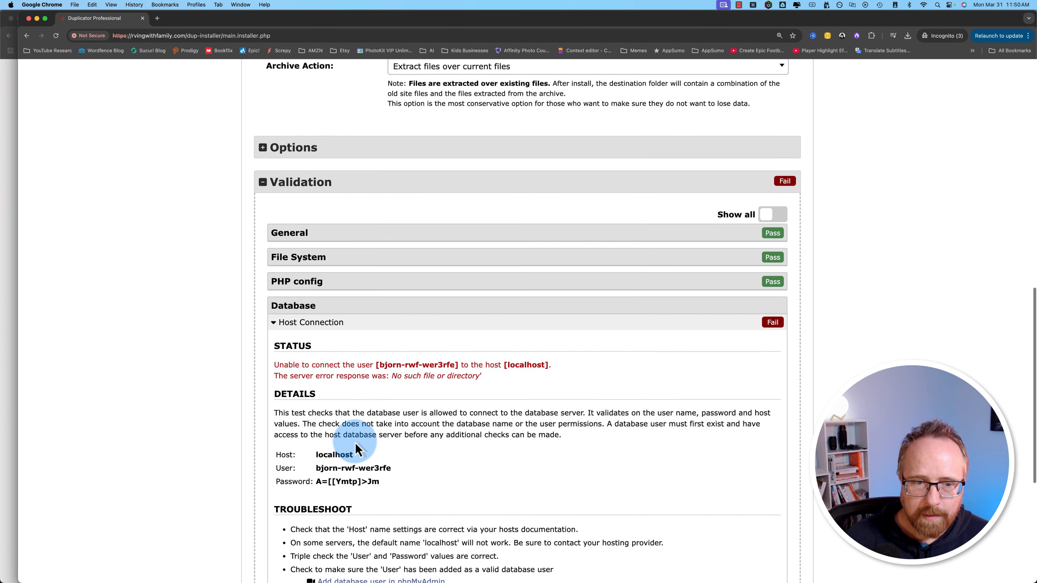
Step: Return to the database connection fields and select the localhost Host value for replacement
scroll(331, 517, "up", 2)
scroll(344, 487, "up", 10)
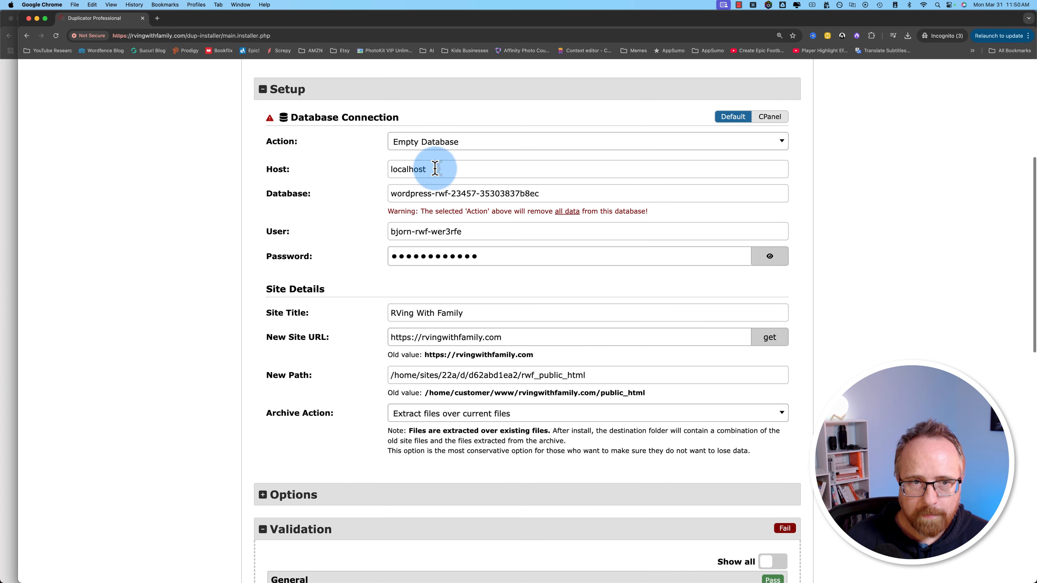
double_click(412, 169)
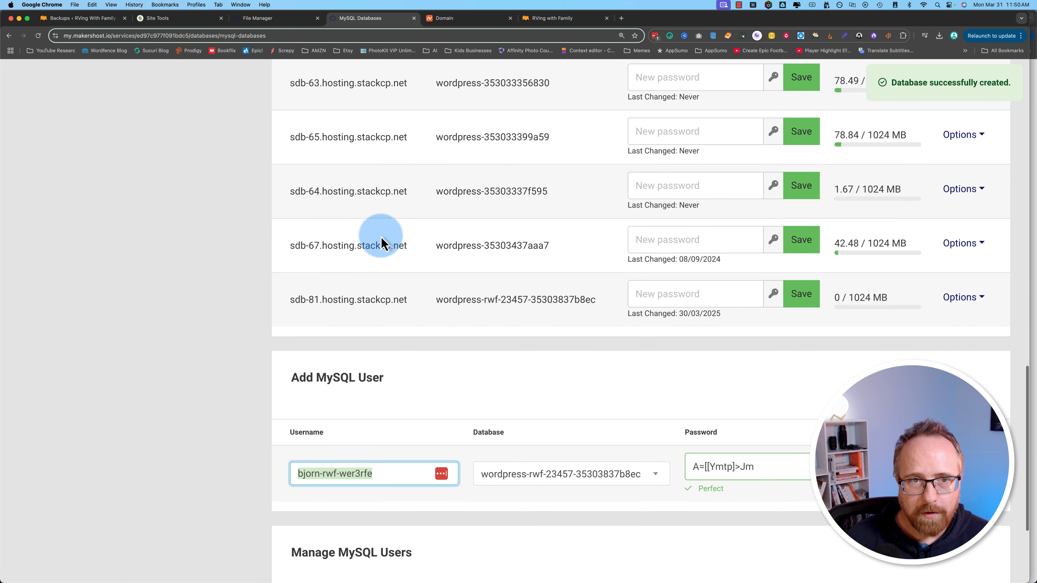
Step: Copy the host sdb-81.hosting.stackcp.net from the MySQL Databases list and return to the installer
scroll(377, 234, "up", 2)
scroll(406, 361, "up", 15)
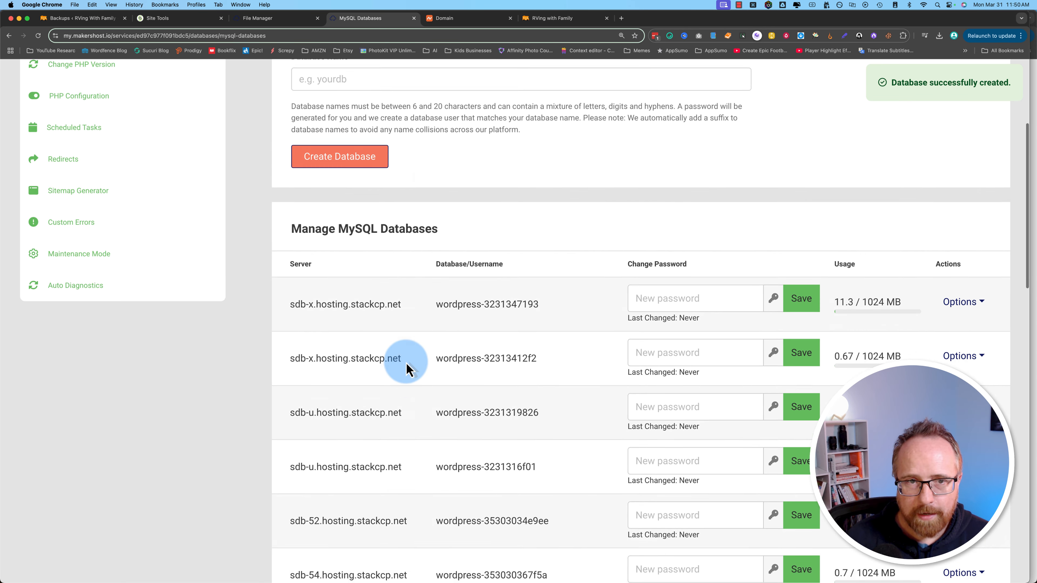
scroll(382, 470, "down", 15)
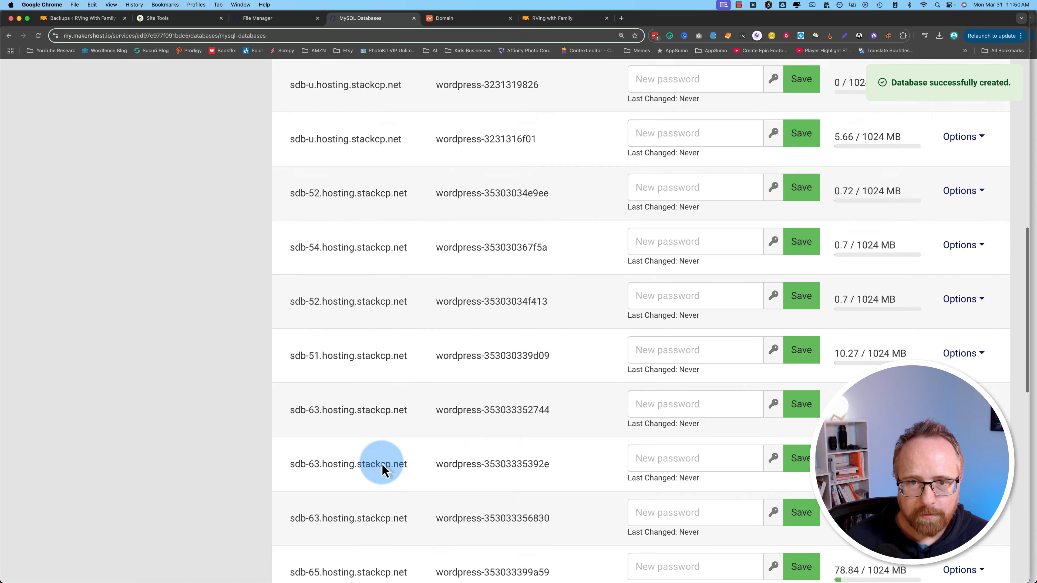
left_click_drag(410, 360, 290, 362)
key("super+c")
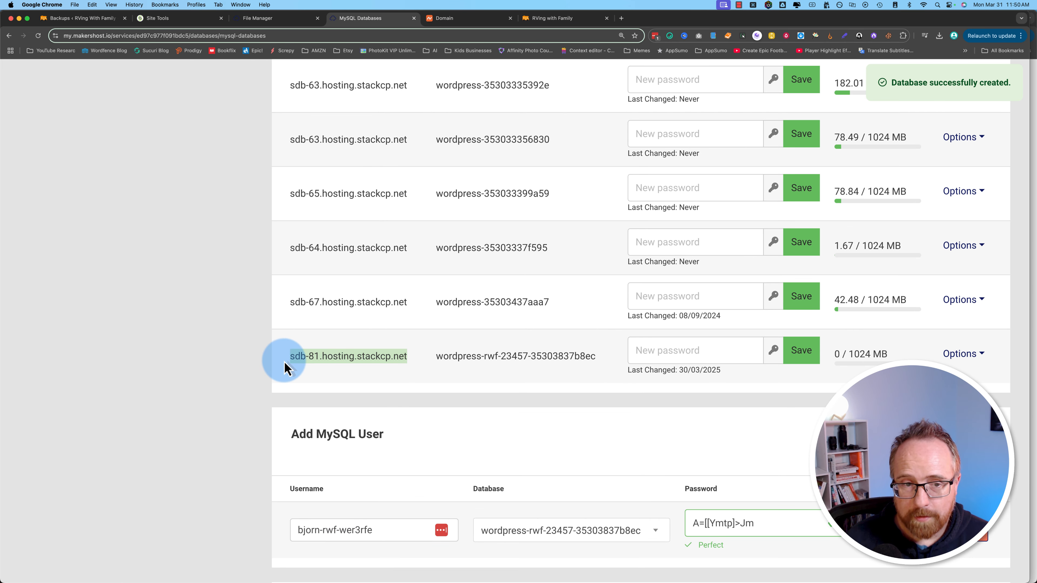
right_click(332, 357)
left_click(344, 371)
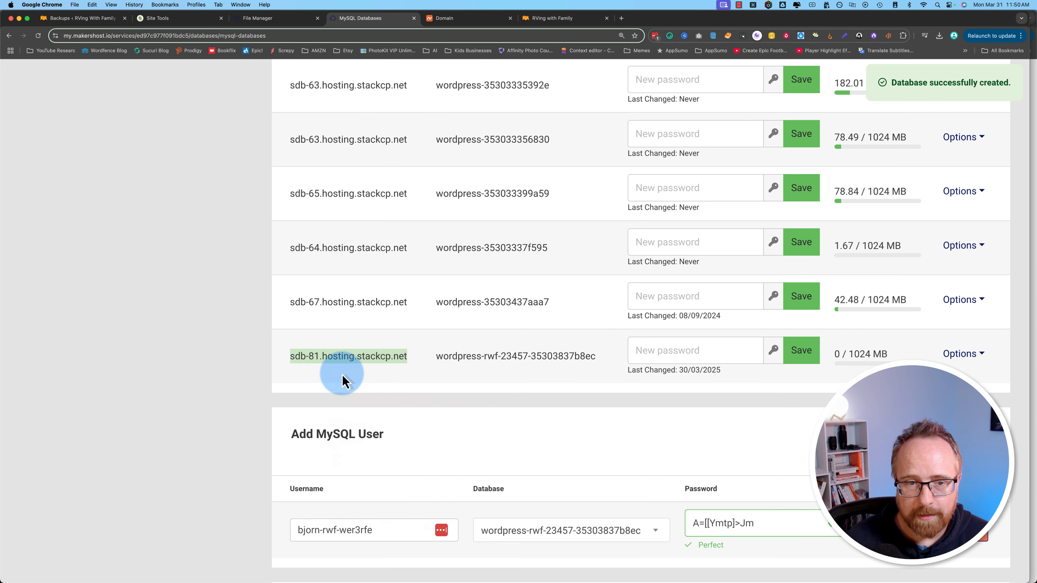
left_click(1034, 313)
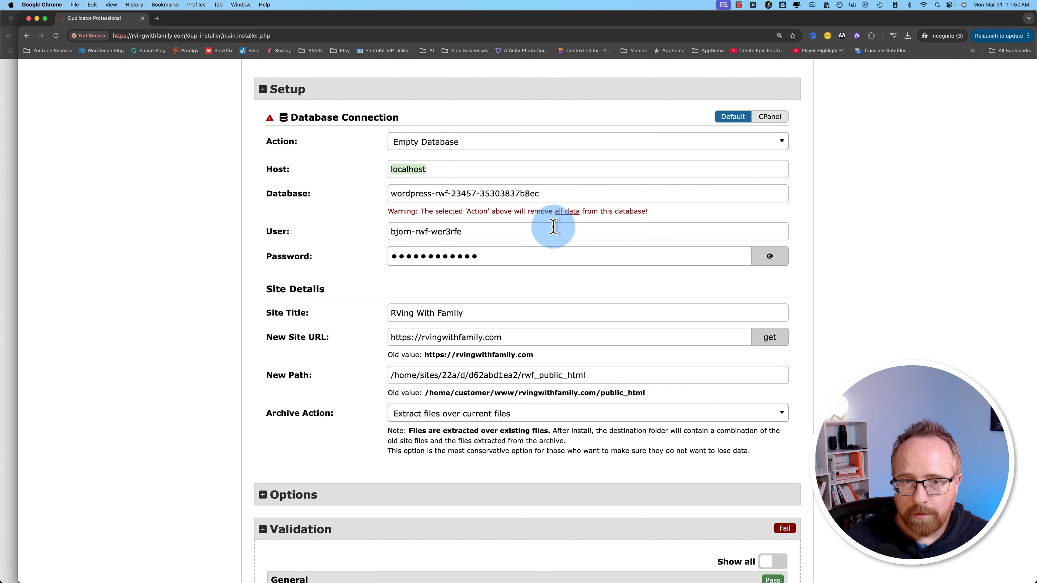
Step: Replace localhost with the pasted host sdb-81.hosting.stackcp.net and re-run validation
double_click(417, 170)
key("super+v")
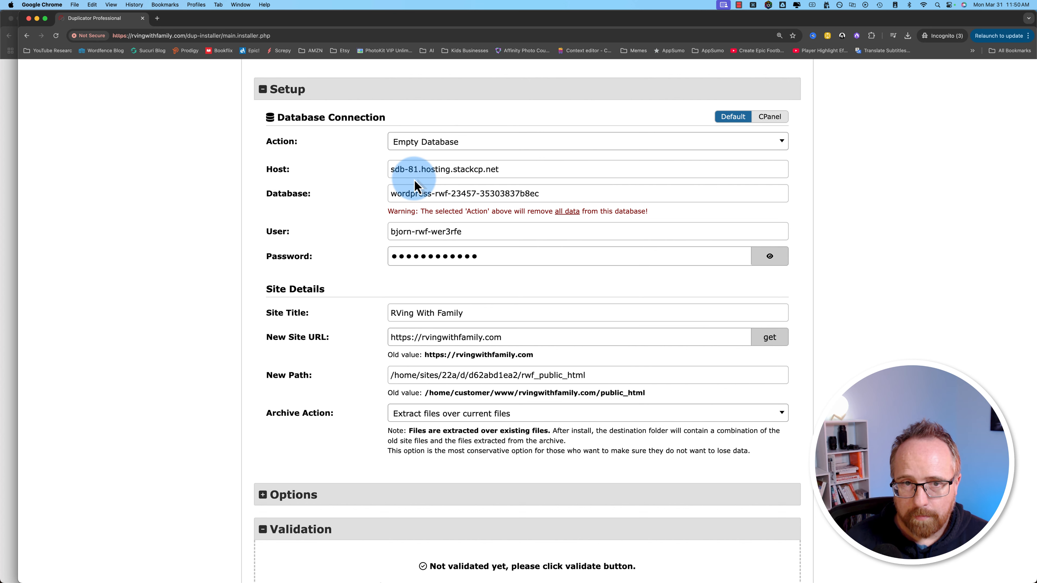
scroll(347, 345, "down", 3)
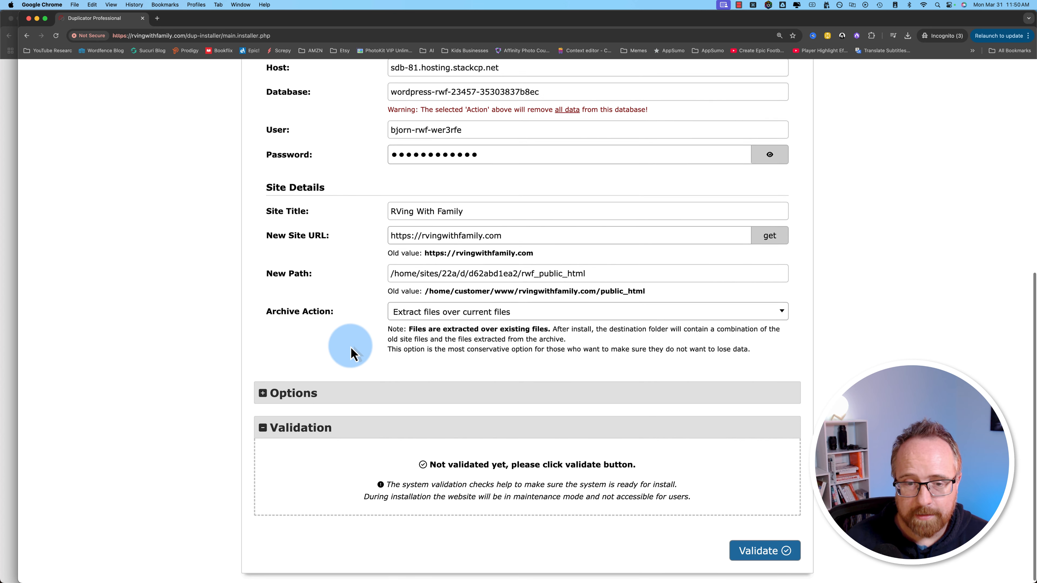
left_click(757, 547)
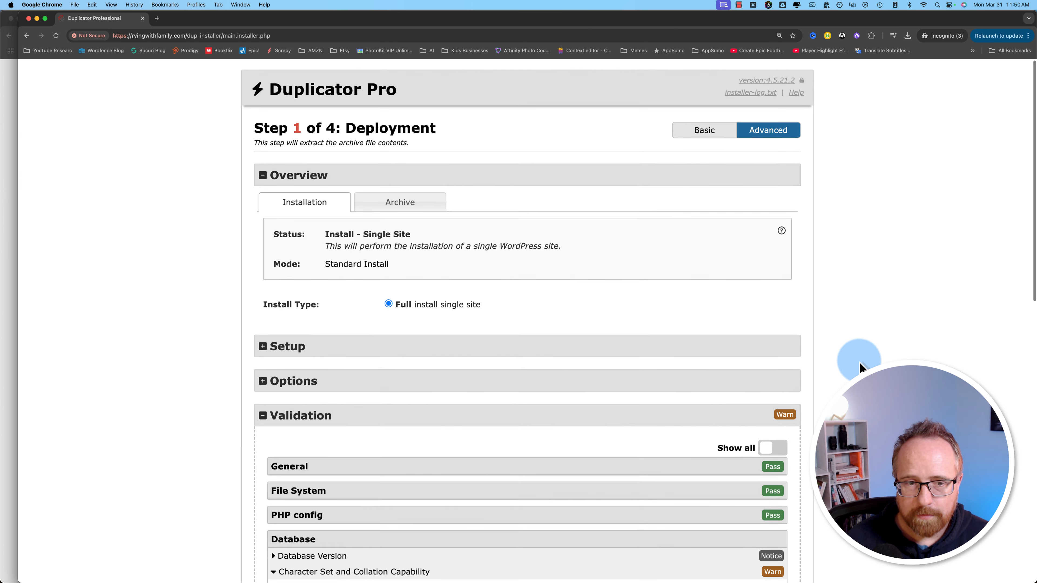
Step: Review the Legacy Collation warning about unsupported utf8mb4_0900_ai_ci
scroll(859, 366, "down", 3)
scroll(855, 368, "down", 3)
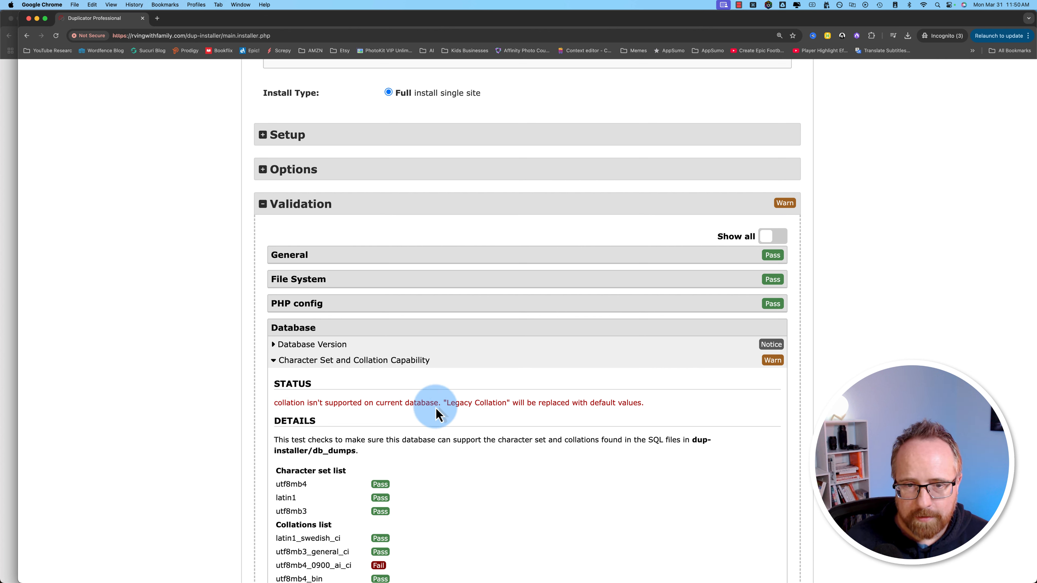
left_click_drag(446, 405, 626, 407)
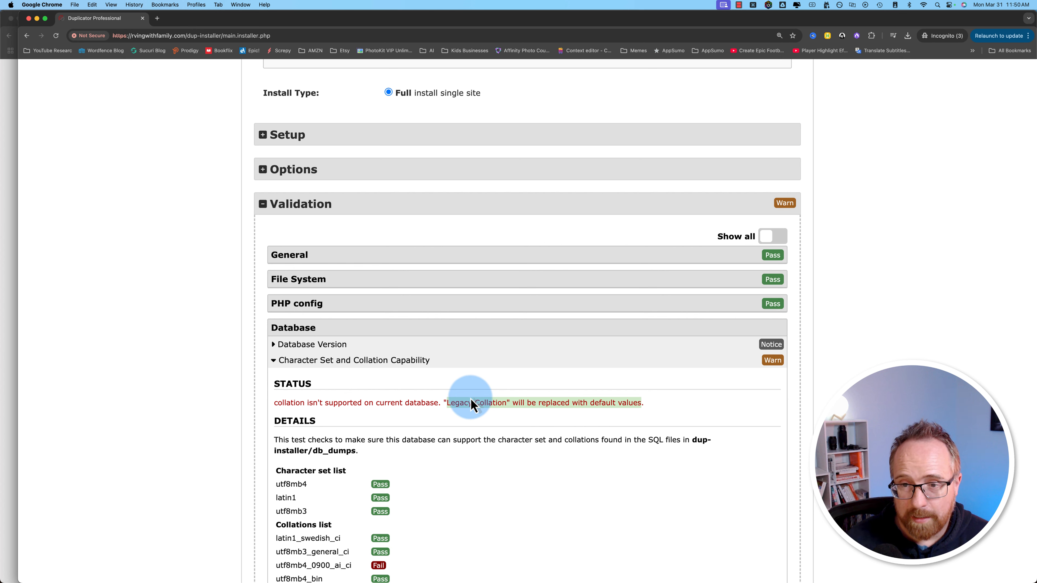
scroll(329, 439, "down", 3)
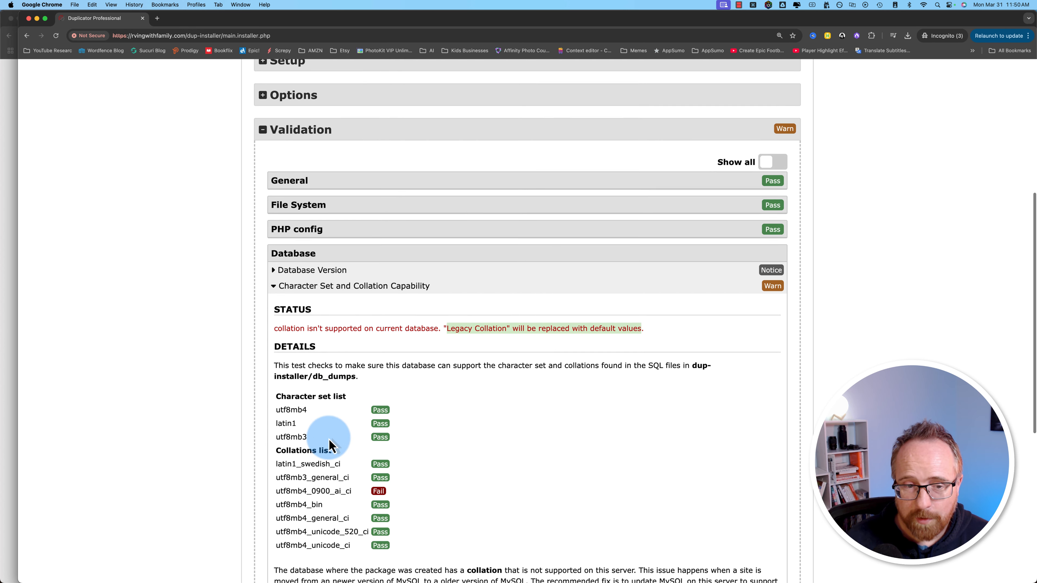
scroll(329, 439, "down", 1)
double_click(339, 399)
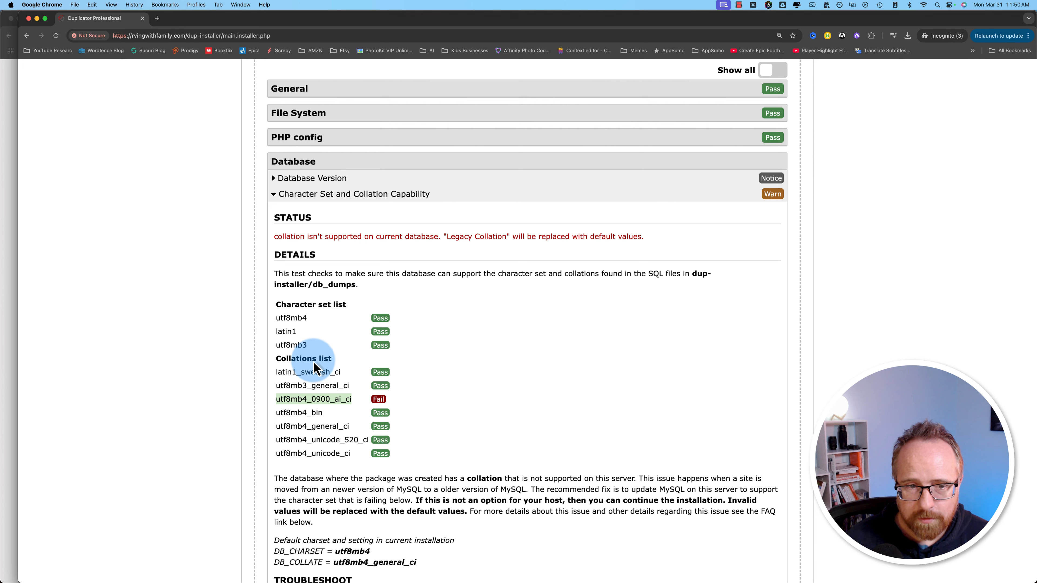
left_click(434, 460)
scroll(434, 461, "up", 4)
scroll(434, 460, "down", 9)
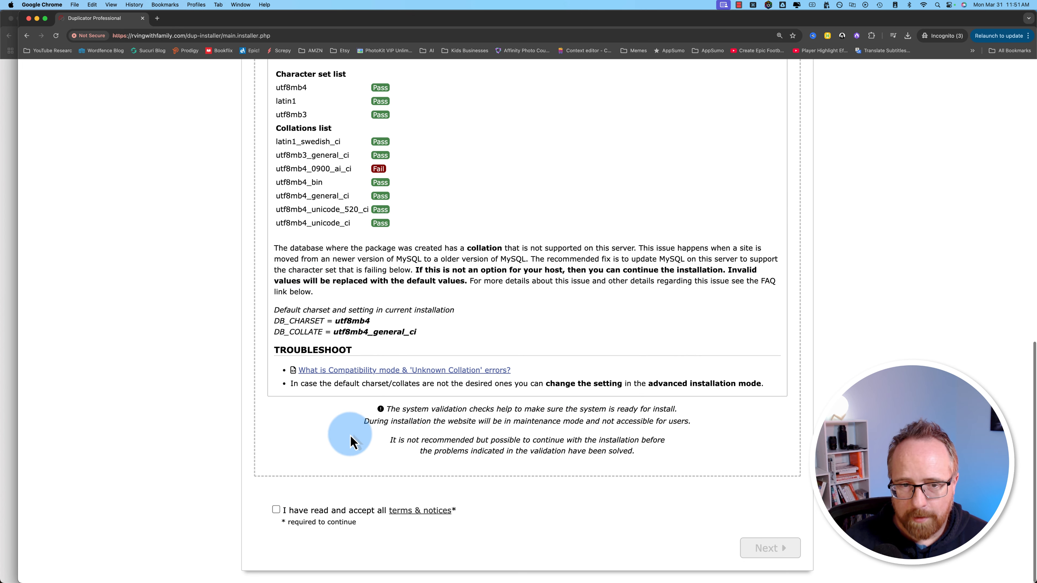
Step: Accept all terms and notices and confirm the install so backup extraction begins
left_click(279, 511)
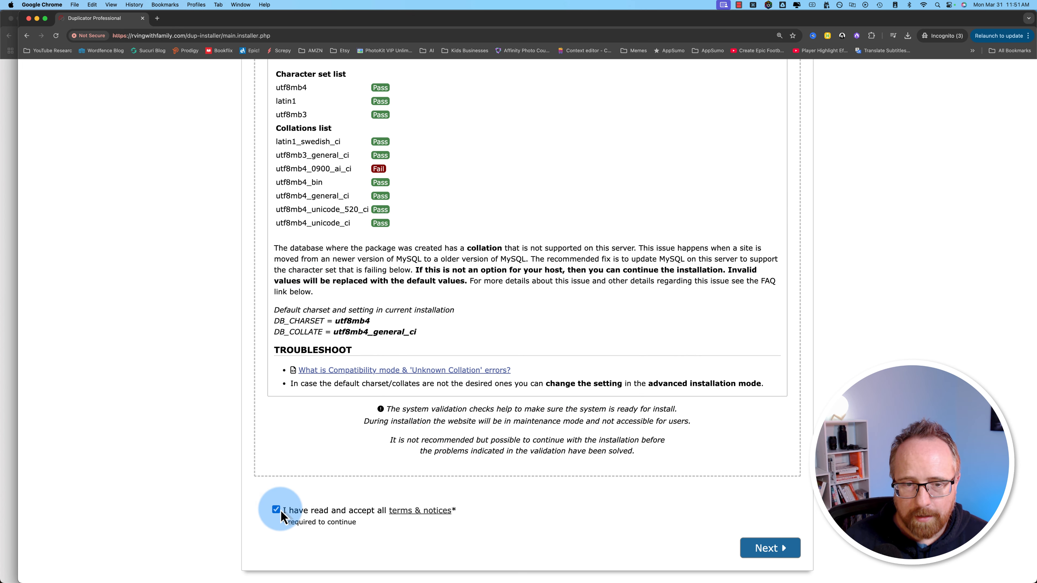
left_click(773, 551)
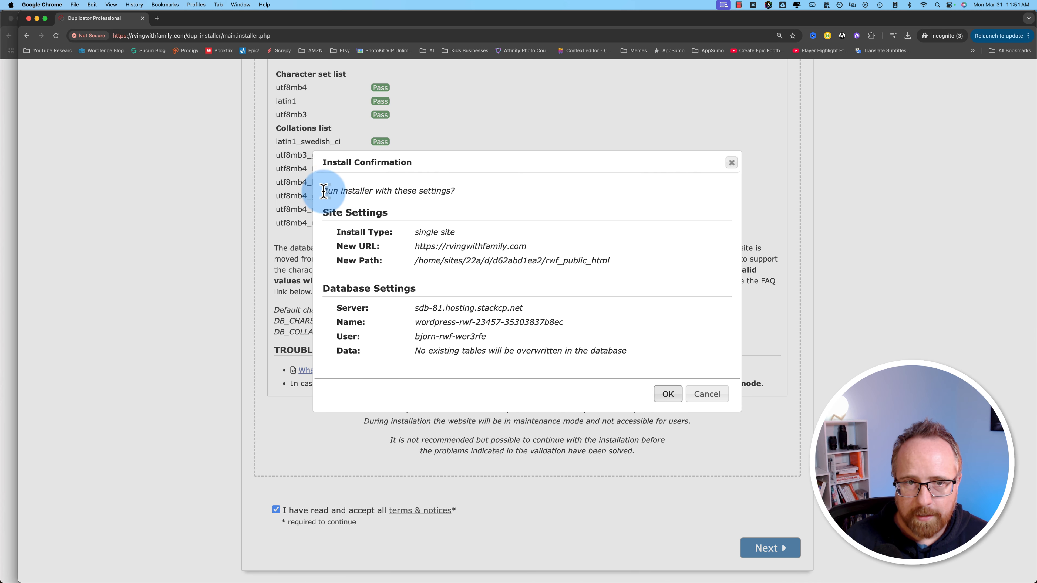
left_click_drag(324, 191, 634, 340)
left_click(635, 383)
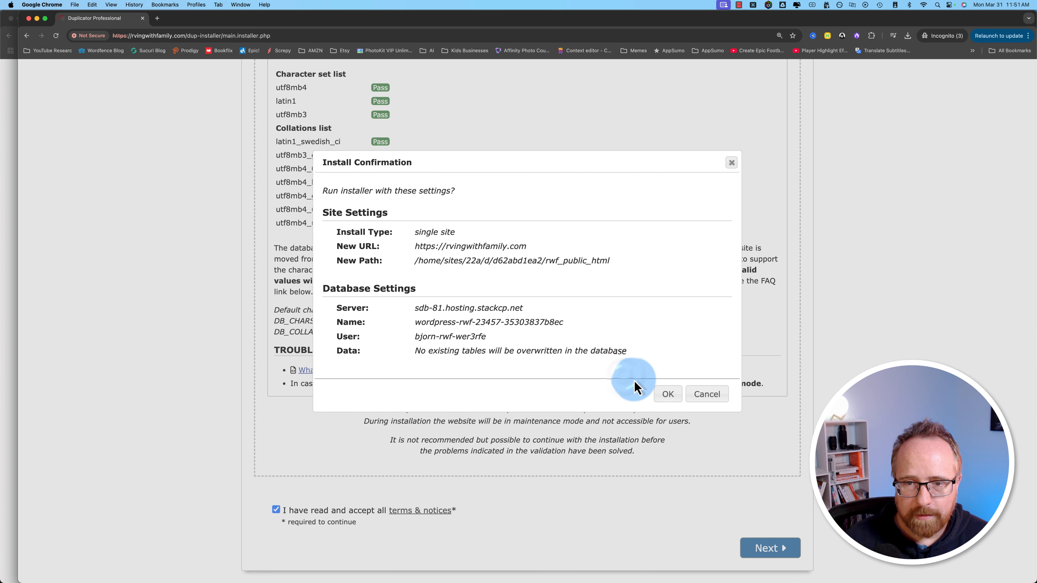
left_click(668, 395)
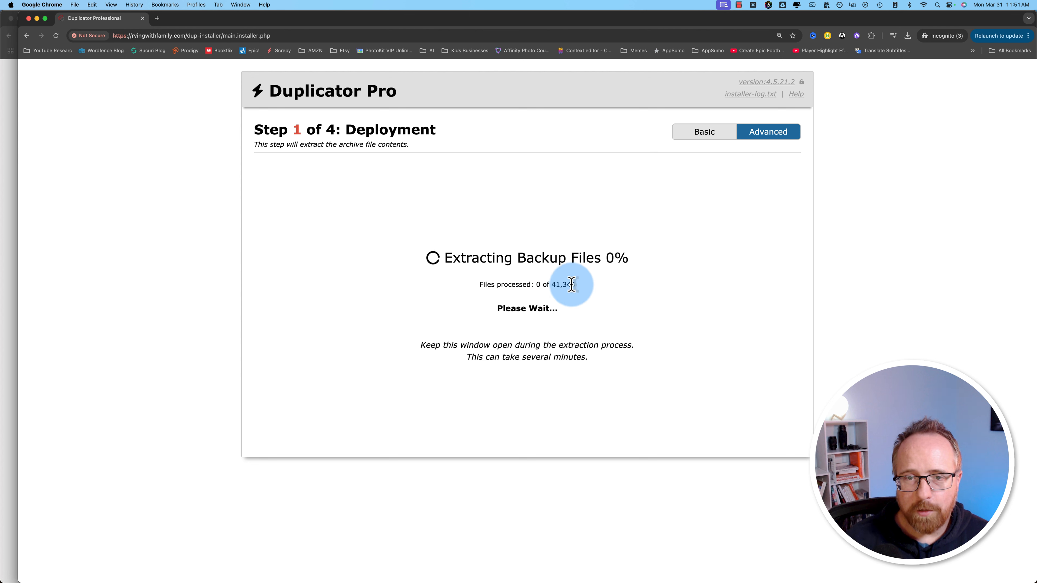
Step: Review the extracted file count and .htaccess config-file warning, then install the database tables
left_click_drag(571, 285, 541, 281)
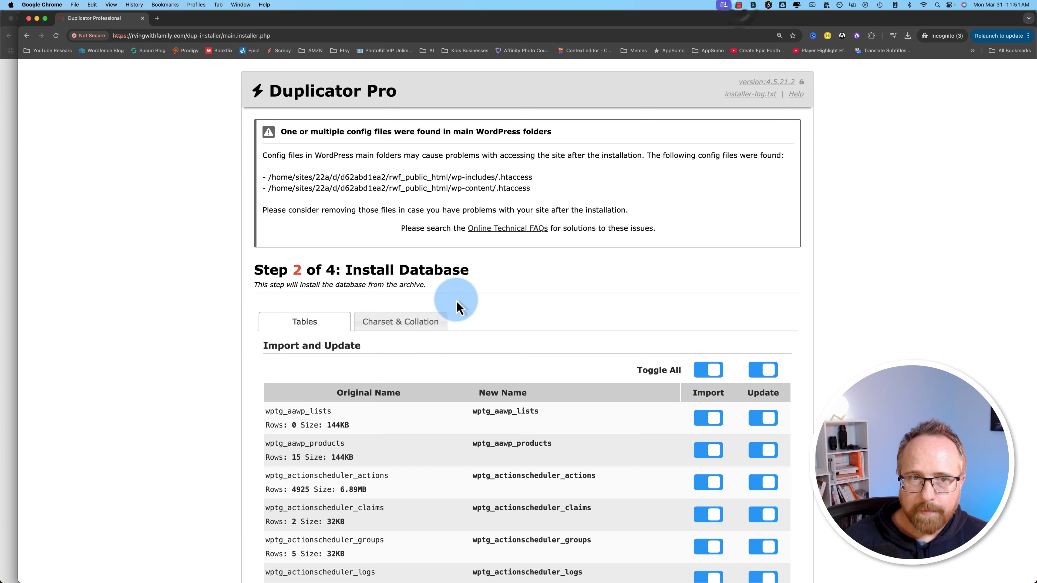
scroll(504, 291, "down", 1)
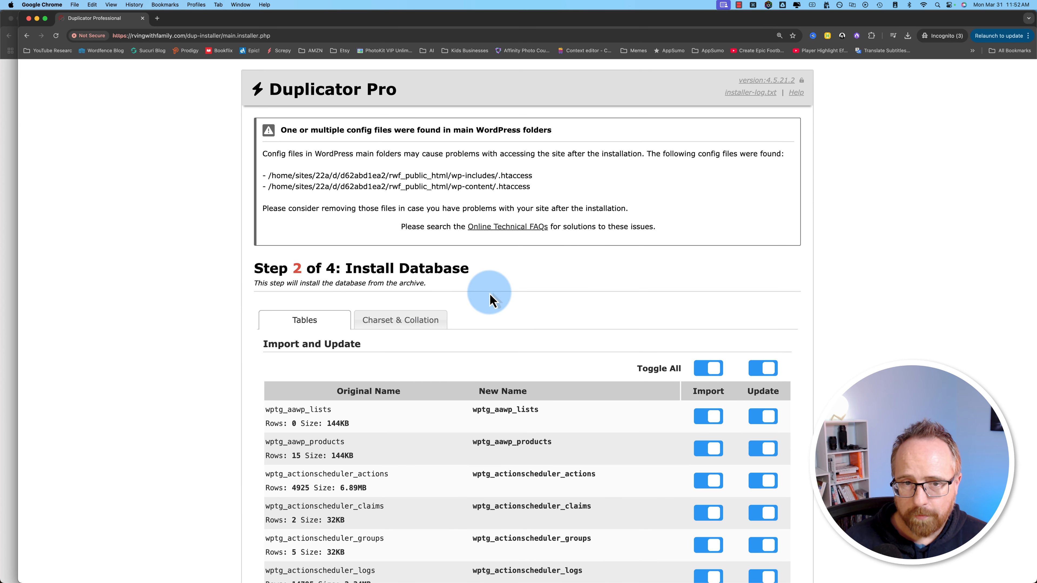
scroll(479, 326, "down", 4)
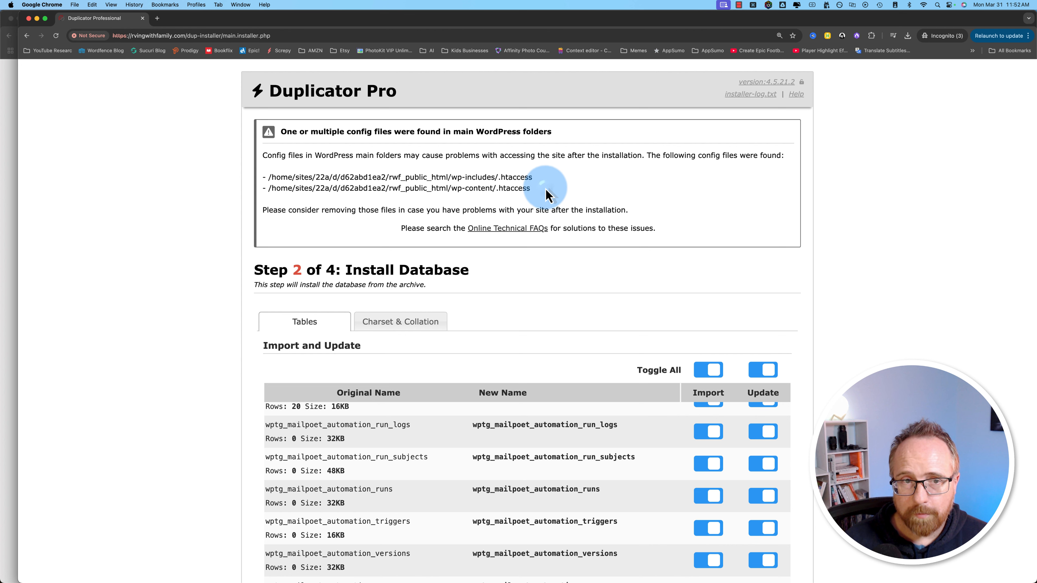
left_click_drag(547, 195, 459, 178)
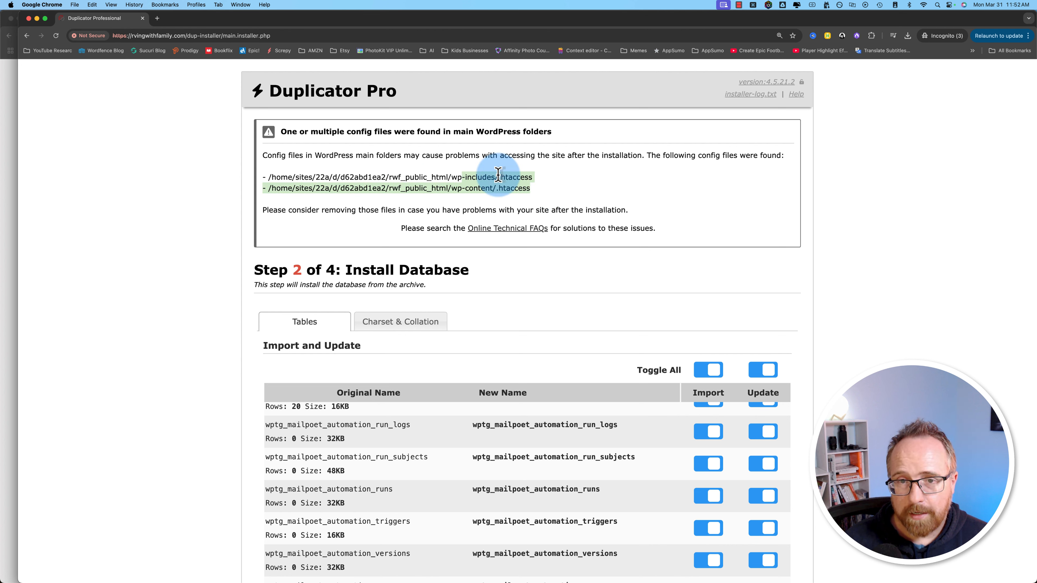
left_click(579, 179)
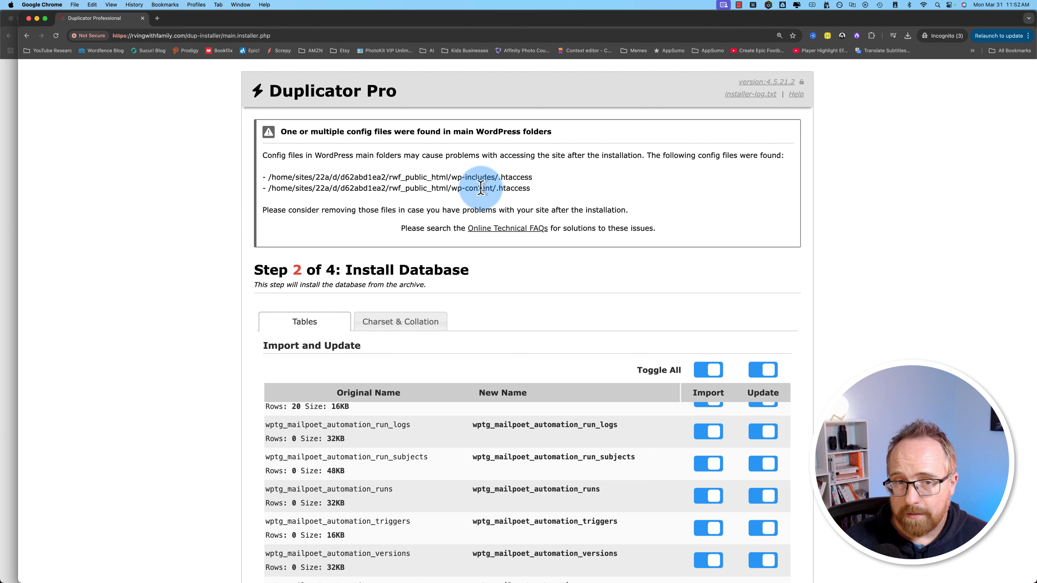
scroll(833, 319, "down", 3)
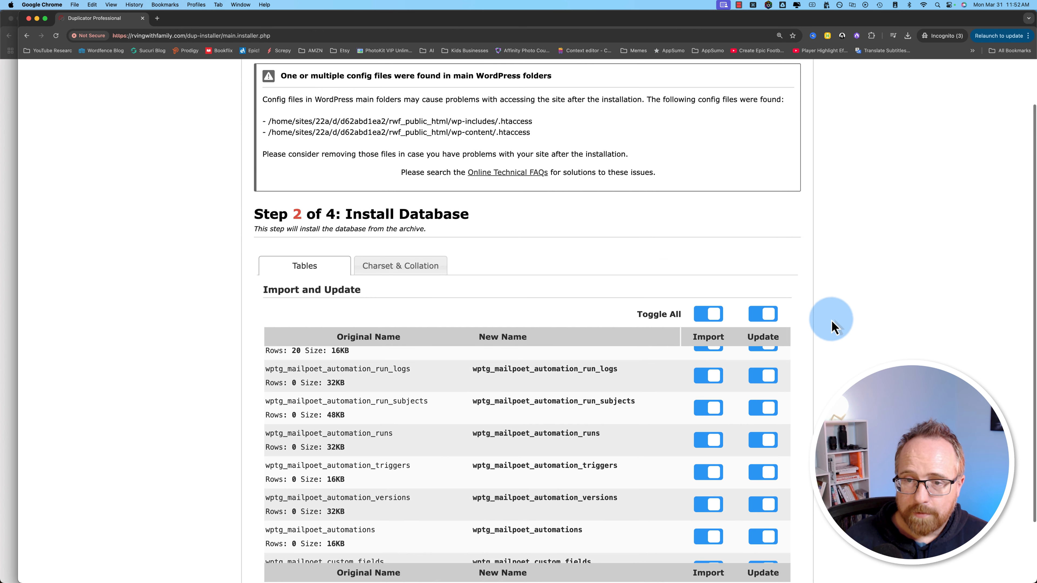
scroll(833, 326, "down", 3)
left_click(774, 548)
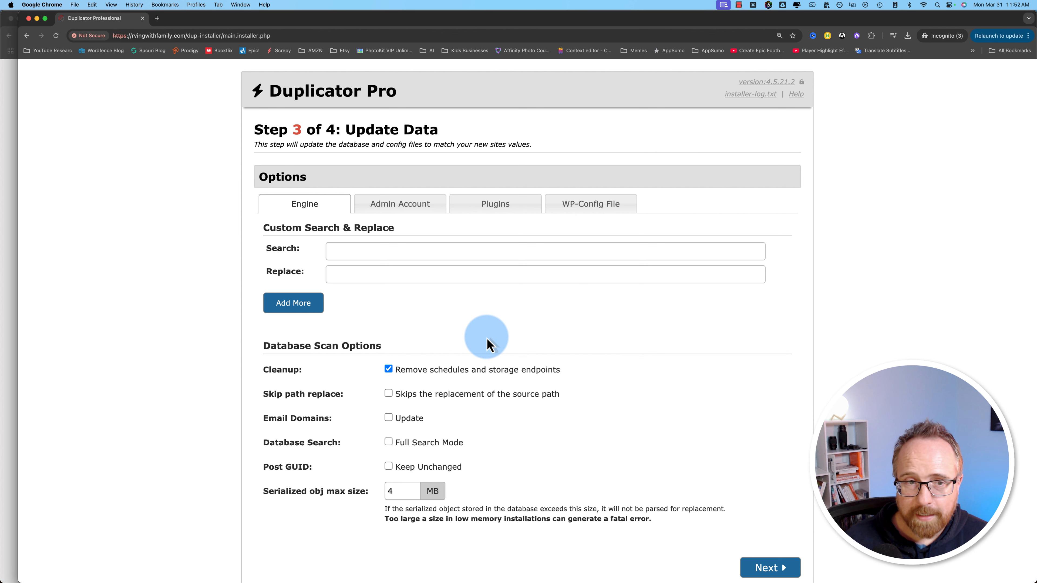
Step: Enter rvingwithfamily.com as search and rvingwithfamily2025.com as replace in Custom Search & Replace
left_click_drag(261, 228, 412, 233)
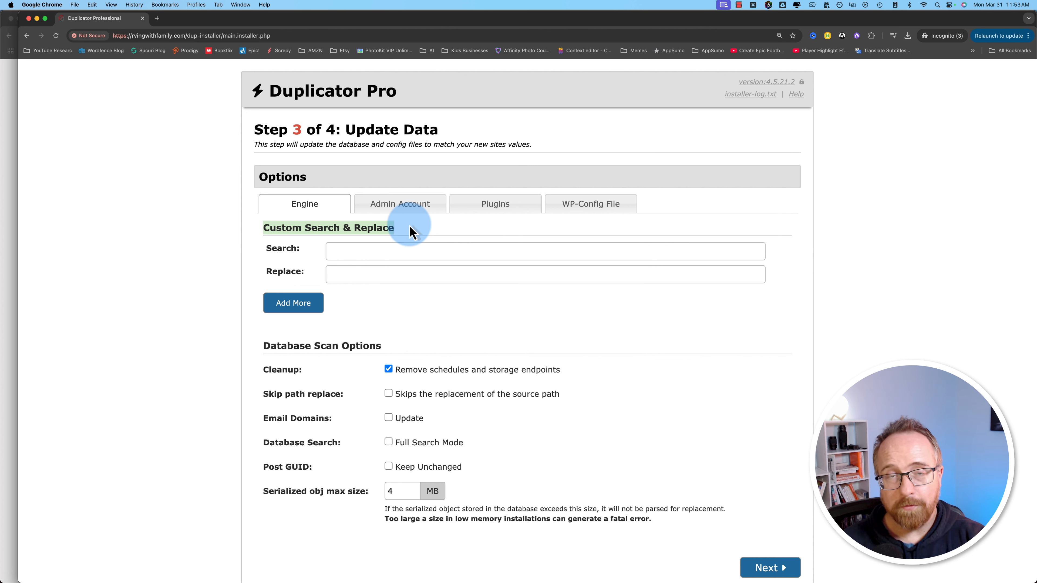
left_click(331, 250)
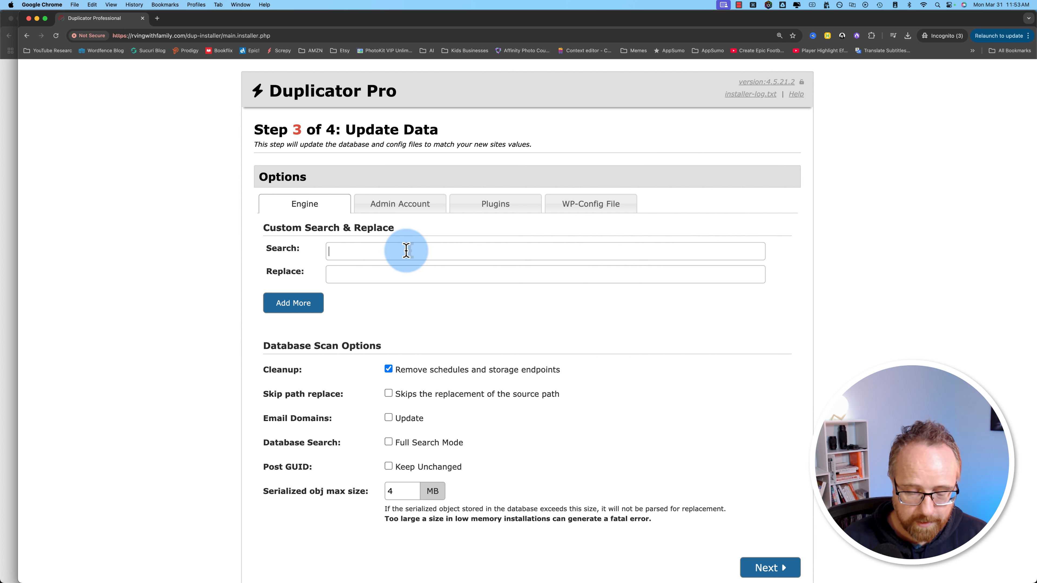
type("rvingwithfamily.com")
key("Tab")
type("rvingwithfamily2025.com")
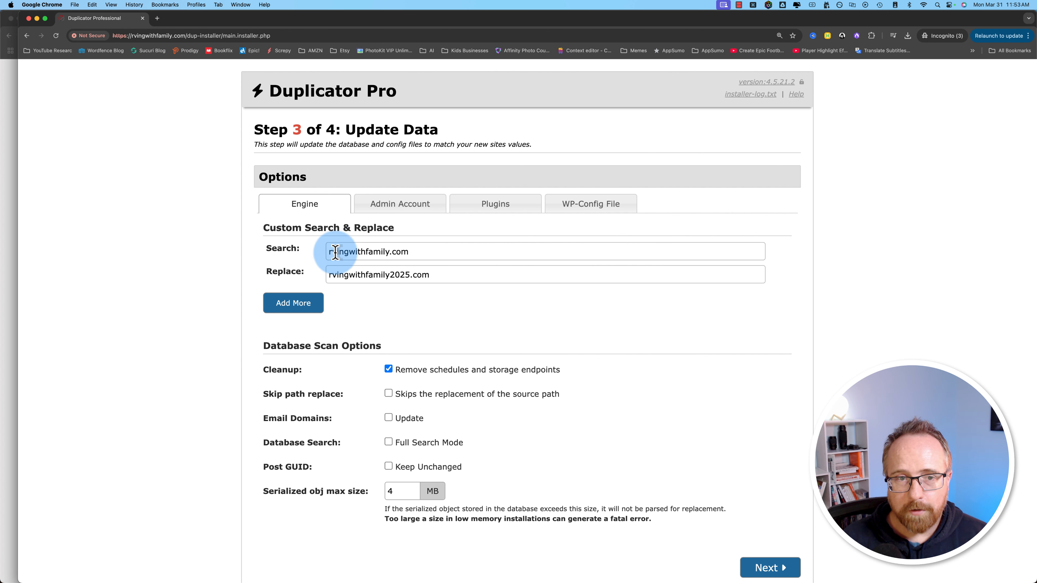
Step: Delete both custom search-and-replace entries again and show the Admin Account options
left_click_drag(330, 251, 455, 256)
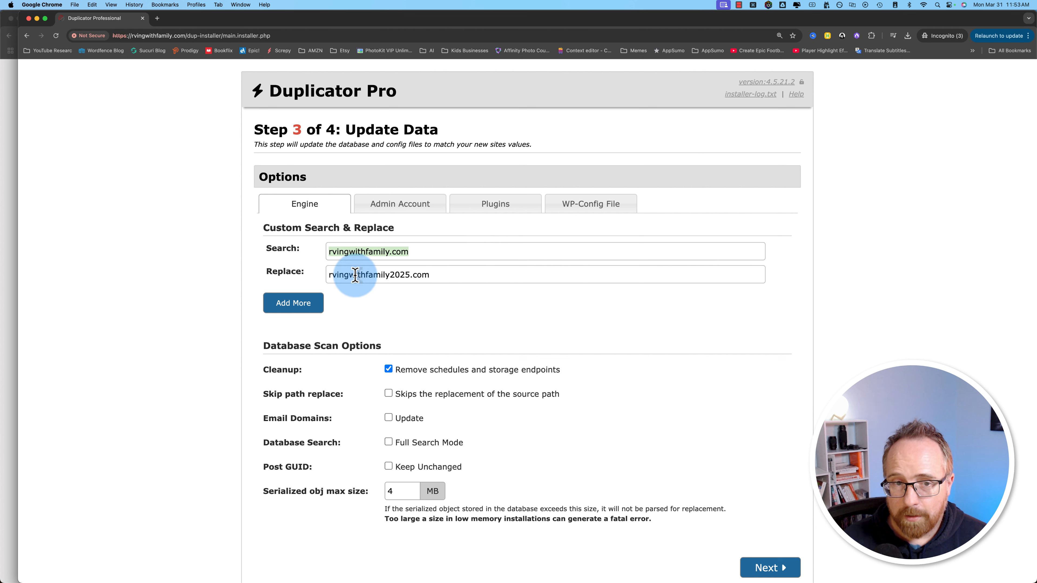
left_click_drag(329, 274, 451, 274)
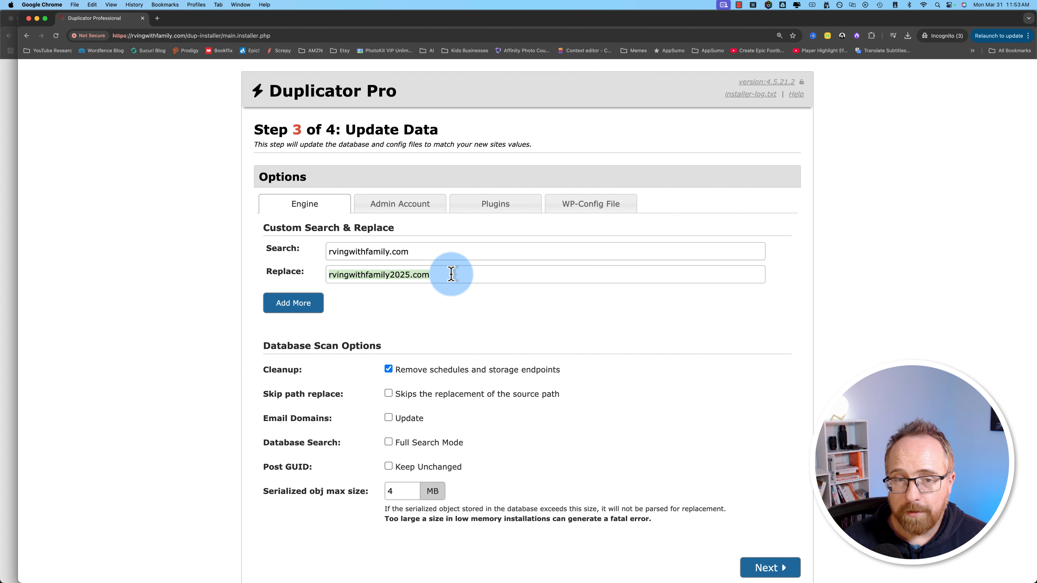
left_click(451, 274)
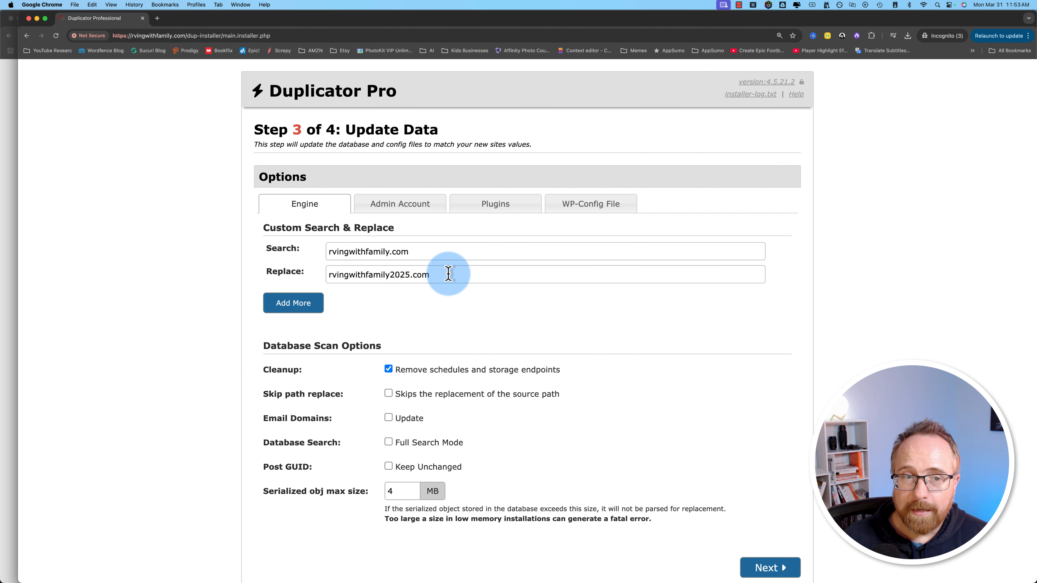
left_click_drag(428, 253, 490, 276)
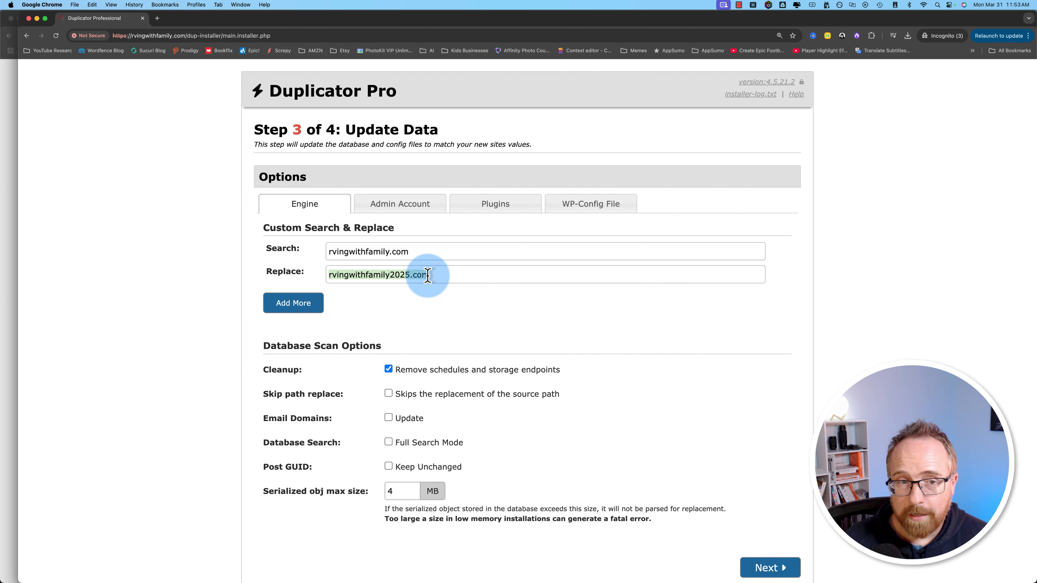
key("BackSpace")
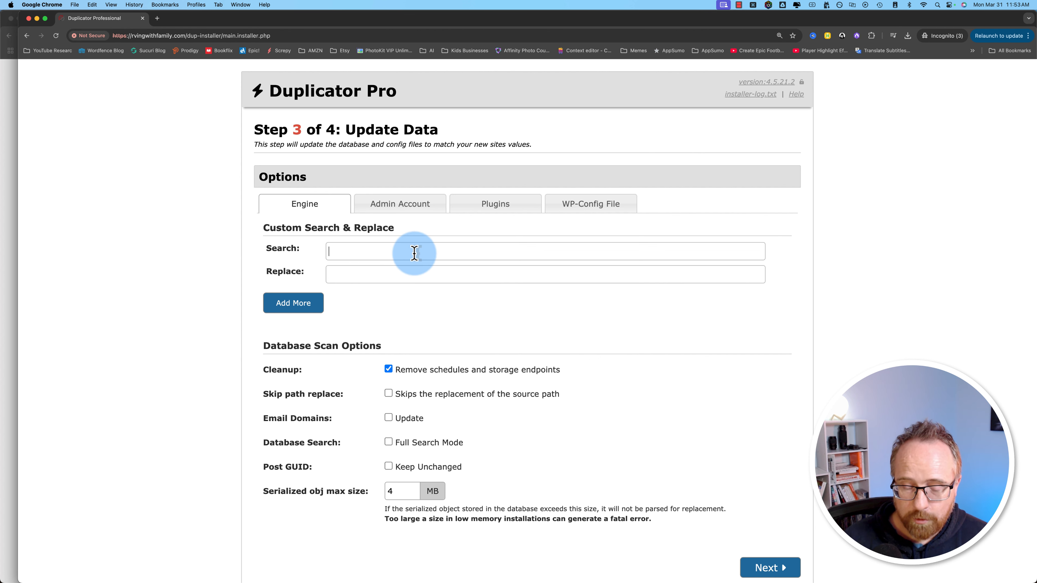
left_click(399, 206)
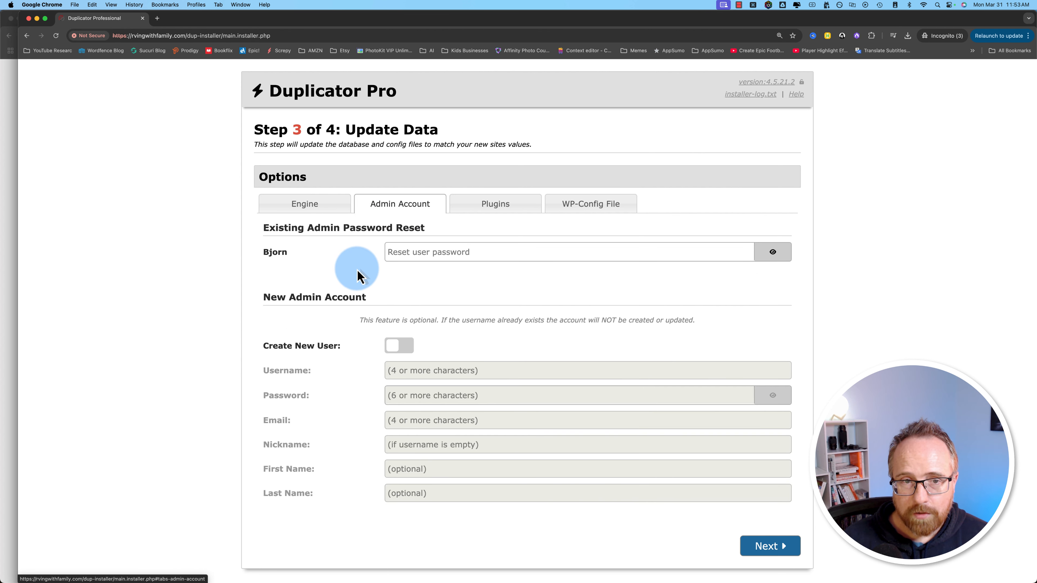
Step: Review the admin password reset options, then the plugin activation settings
left_click_drag(263, 230, 421, 226)
double_click(274, 253)
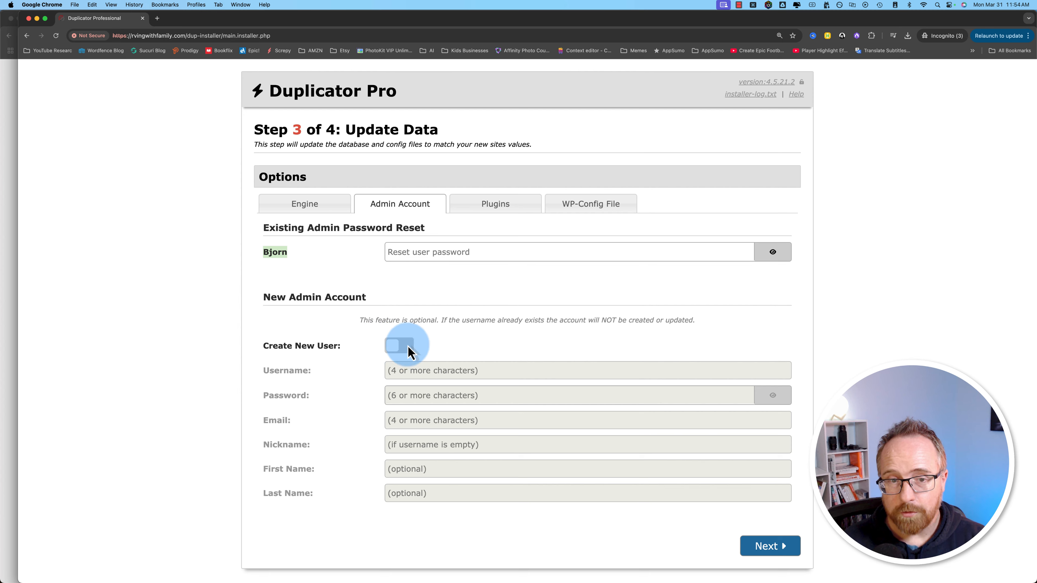
left_click(492, 204)
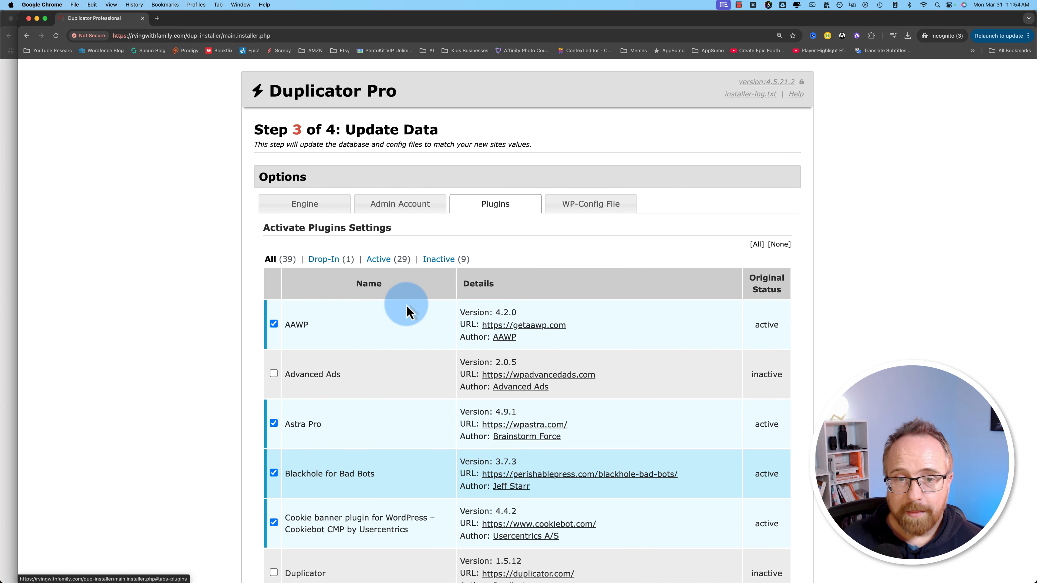
scroll(361, 387, "down", 5)
scroll(361, 385, "down", 20)
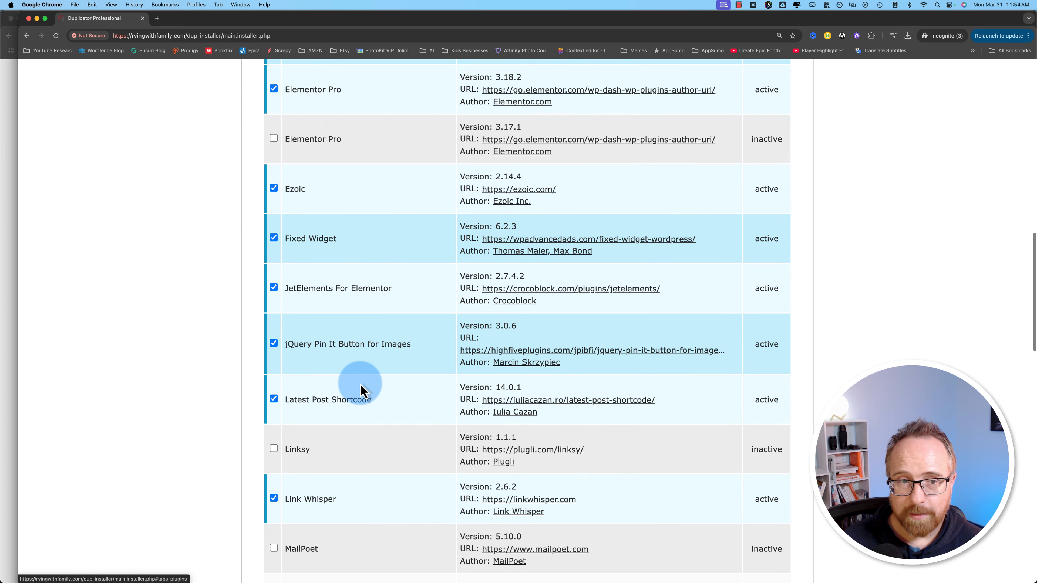
scroll(370, 472, "up", 20)
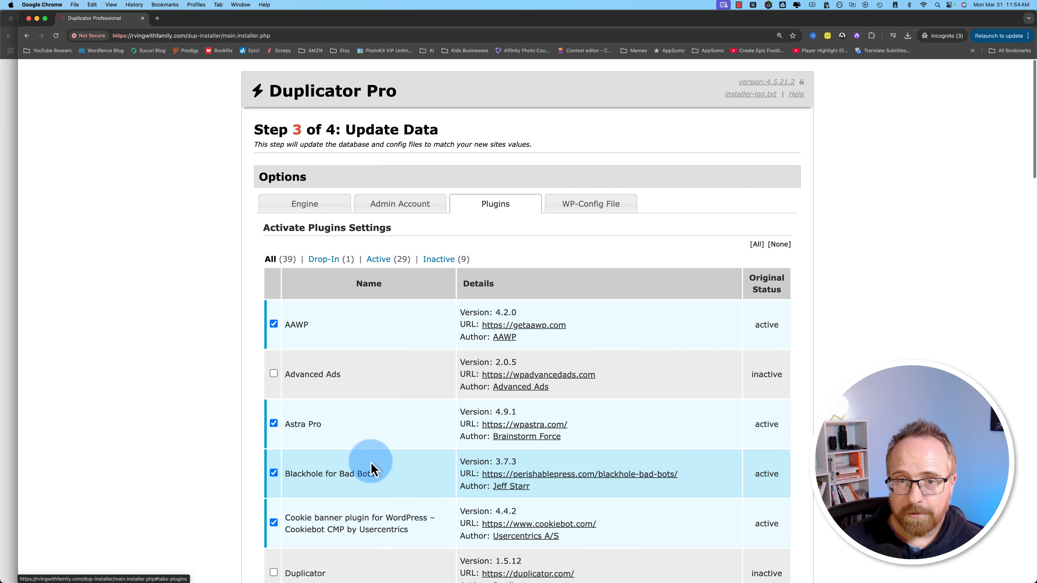
Step: Scroll through the WP-Config File settings
left_click(590, 198)
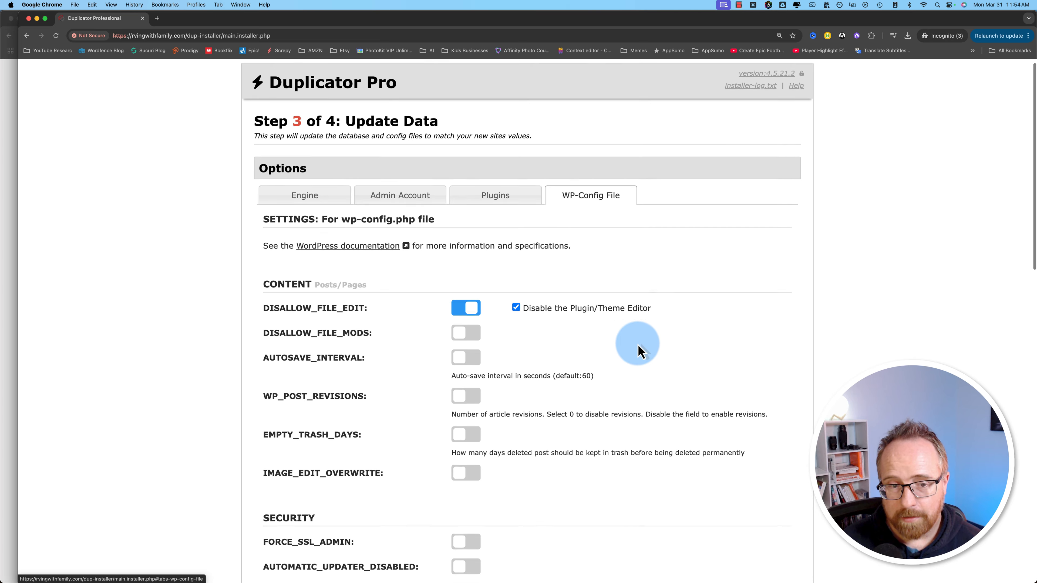
scroll(637, 343, "down", 7)
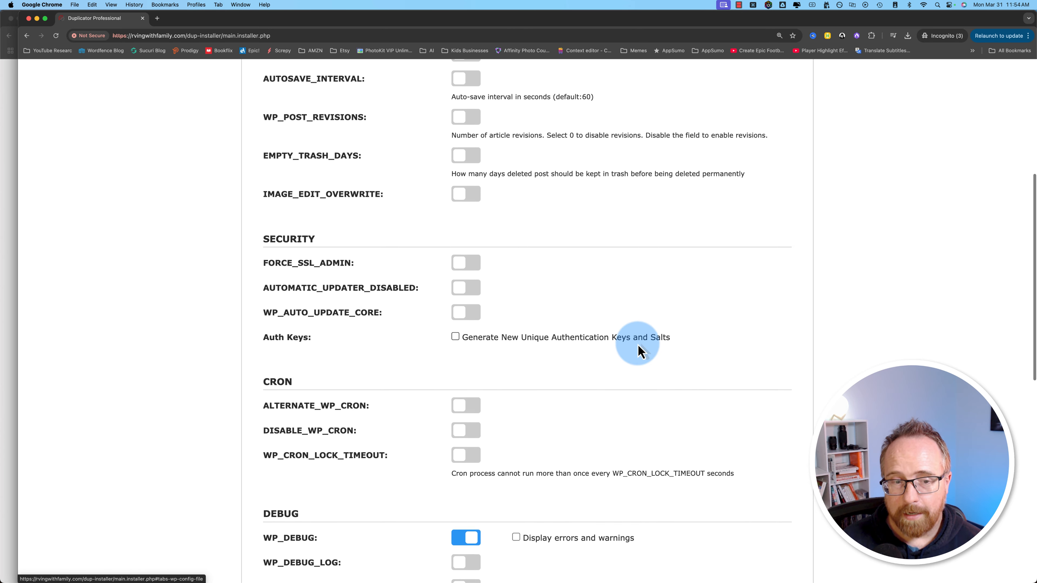
scroll(639, 352, "down", 3)
scroll(639, 351, "down", 5)
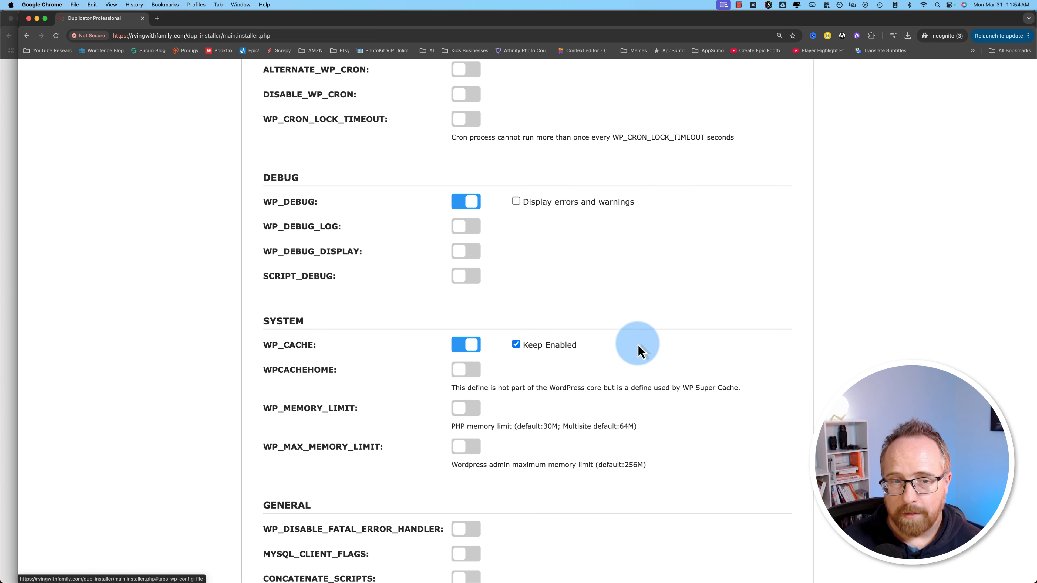
scroll(639, 351, "down", 4)
scroll(639, 351, "up", 20)
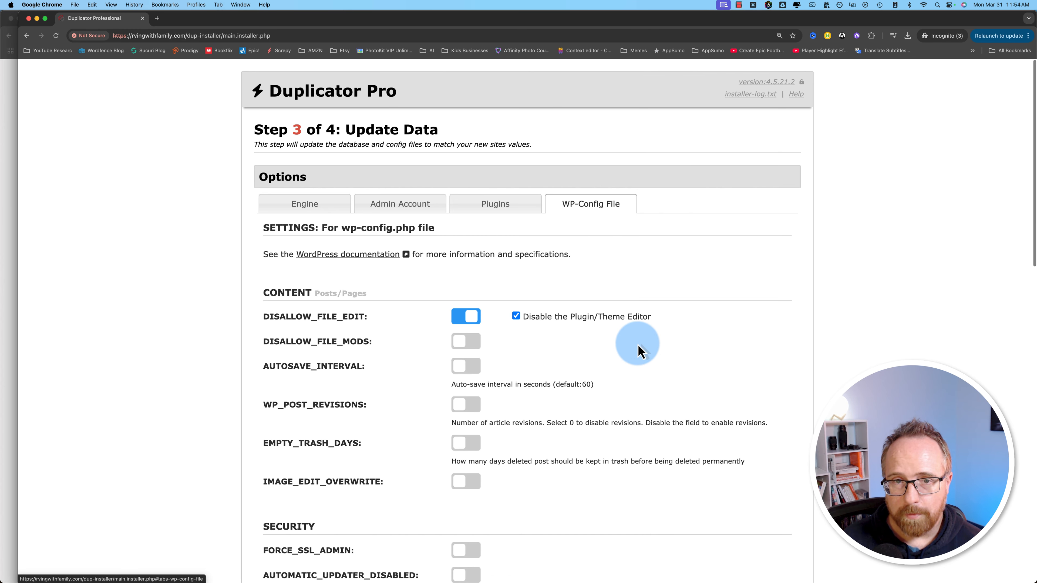
Step: Go back to the Engine options and review the Cleanup schedules and storage endpoints setting
left_click(297, 205)
scroll(396, 481, "down", 1)
left_click_drag(264, 323, 418, 325)
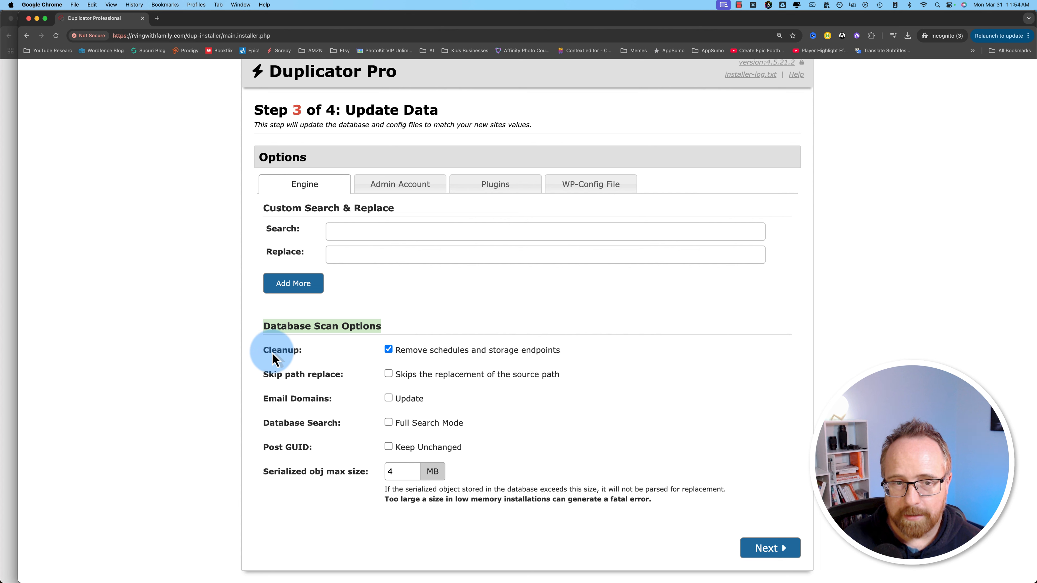
left_click(545, 350)
left_click_drag(556, 352, 432, 358)
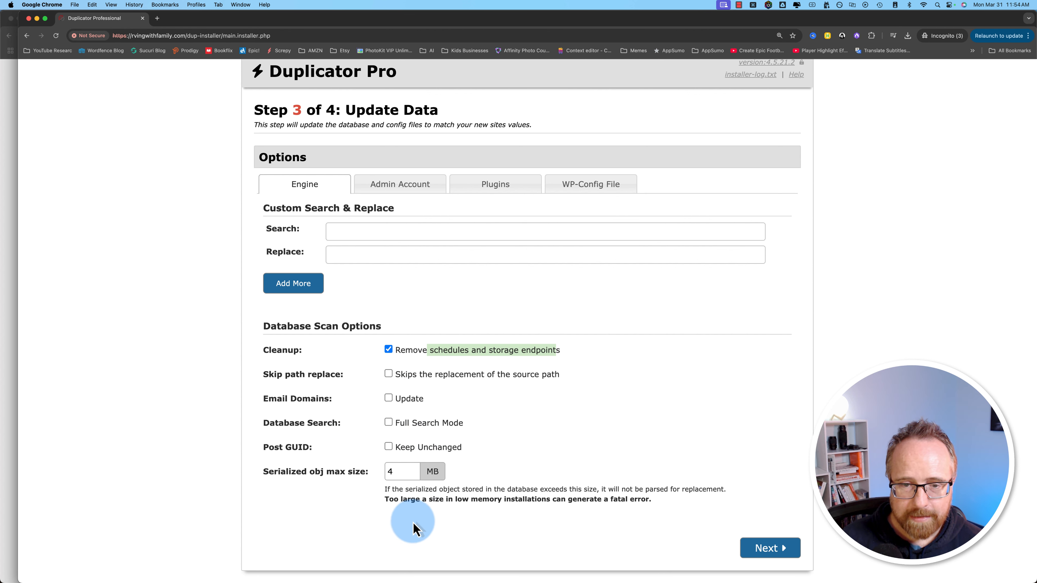
Step: Run the data update to reach Step 4: Test Site with all results good
left_click(760, 550)
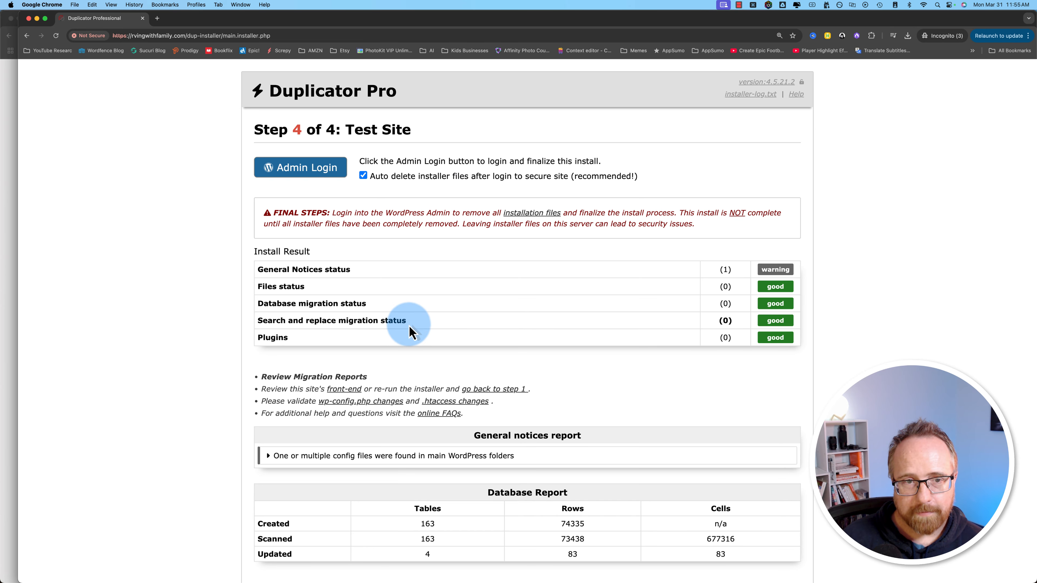
scroll(278, 359, "down", 1)
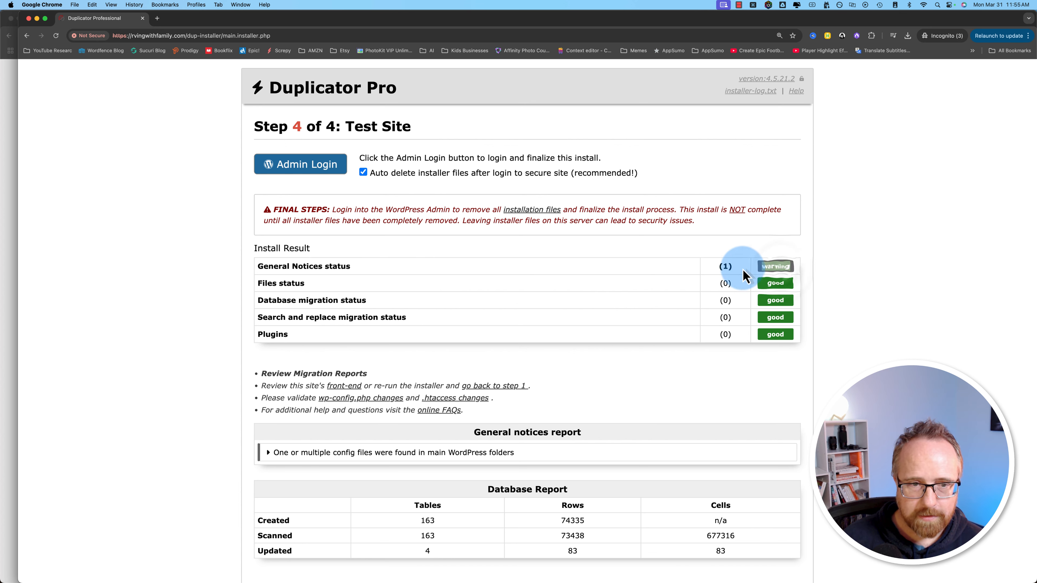
scroll(625, 352, "down", 3)
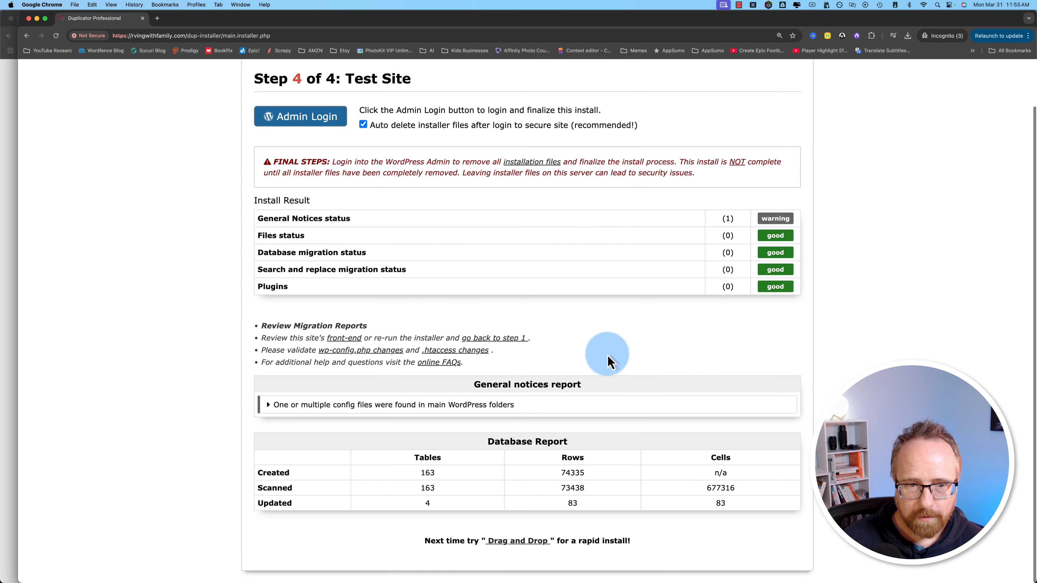
Step: Expand and read the config-files notice, then select the site domain in the address bar
left_click(270, 404)
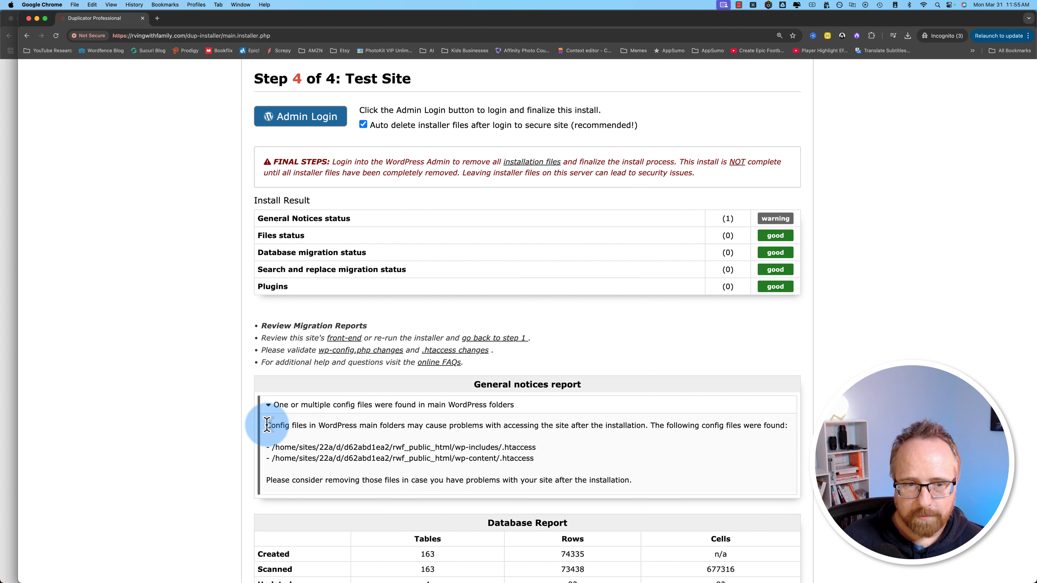
left_click_drag(266, 425, 618, 463)
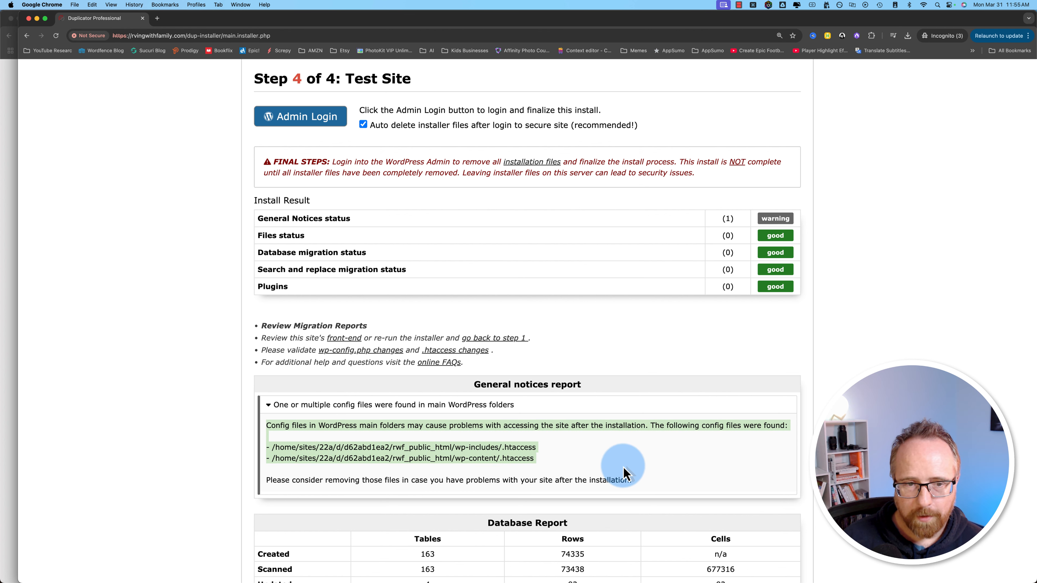
scroll(561, 452, "down", 2)
left_click_drag(536, 458, 427, 441)
left_click(449, 413)
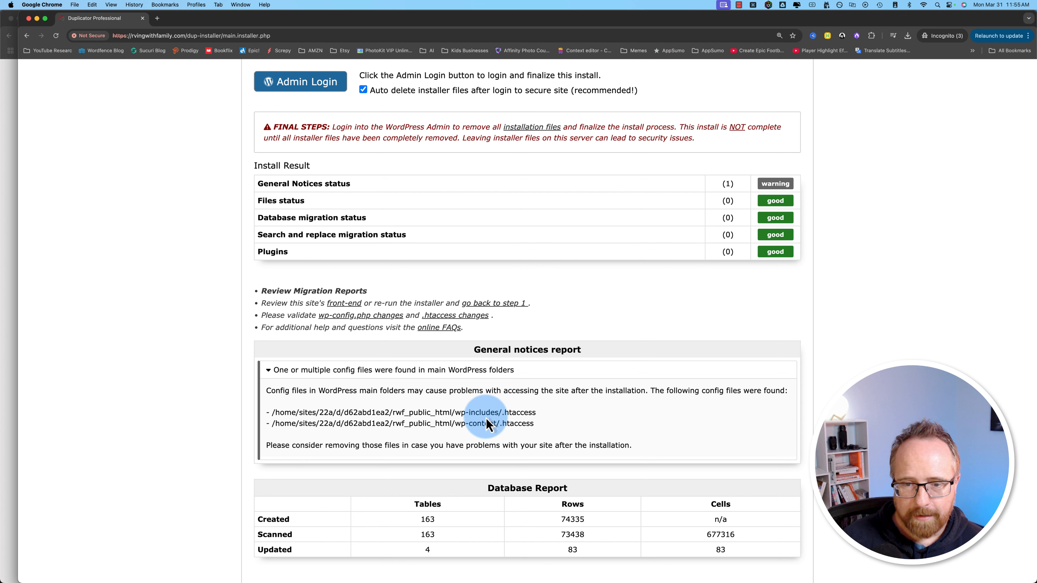
scroll(608, 399, "down", 2)
scroll(608, 398, "up", 5)
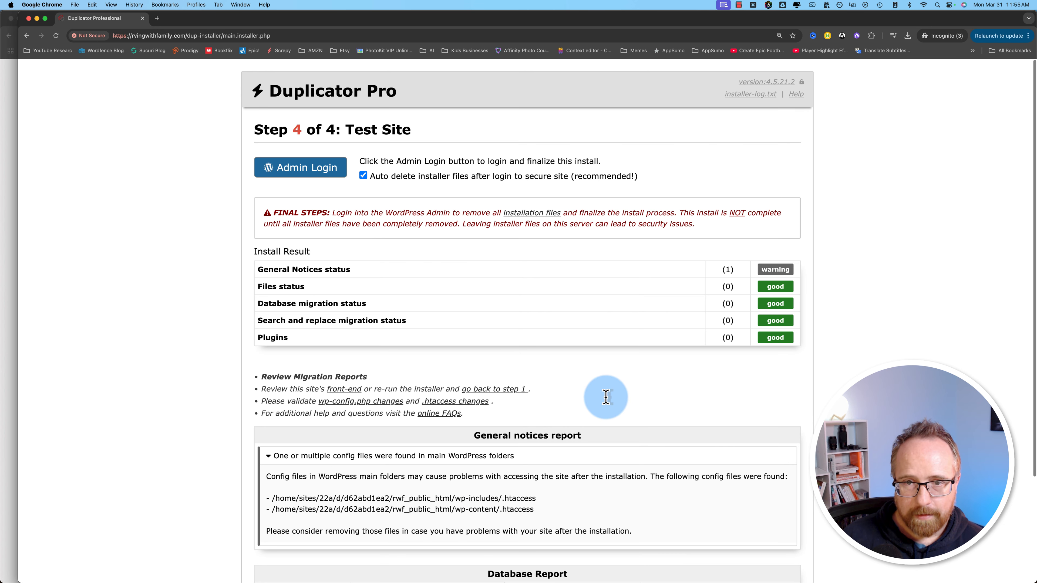
scroll(606, 396, "up", 1)
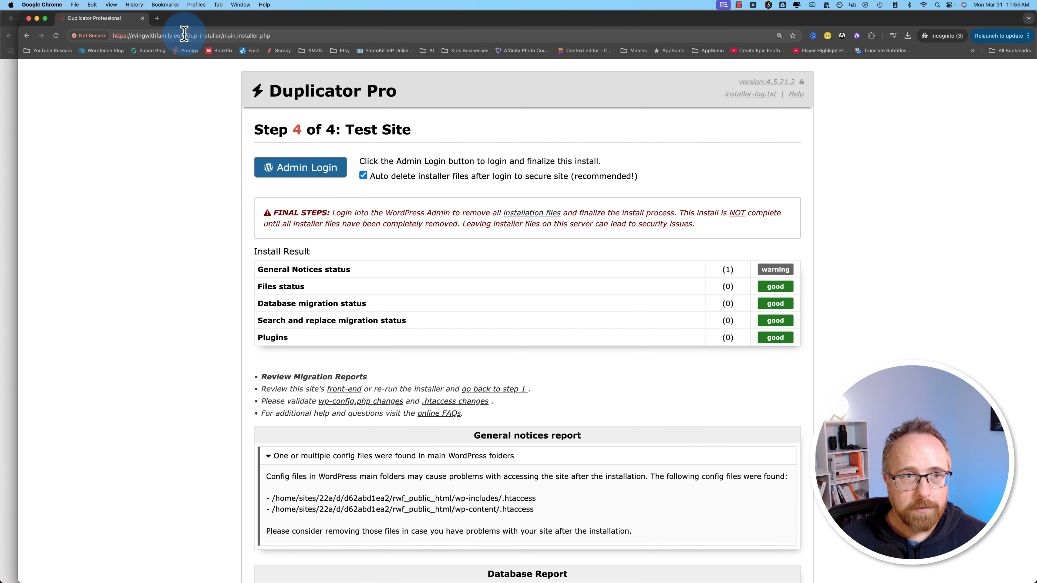
left_click_drag(186, 35, 125, 34)
Step: Load rvingwithfamily.com in a new tab and scroll through posts like the RV Shower Head review
key("super+c")
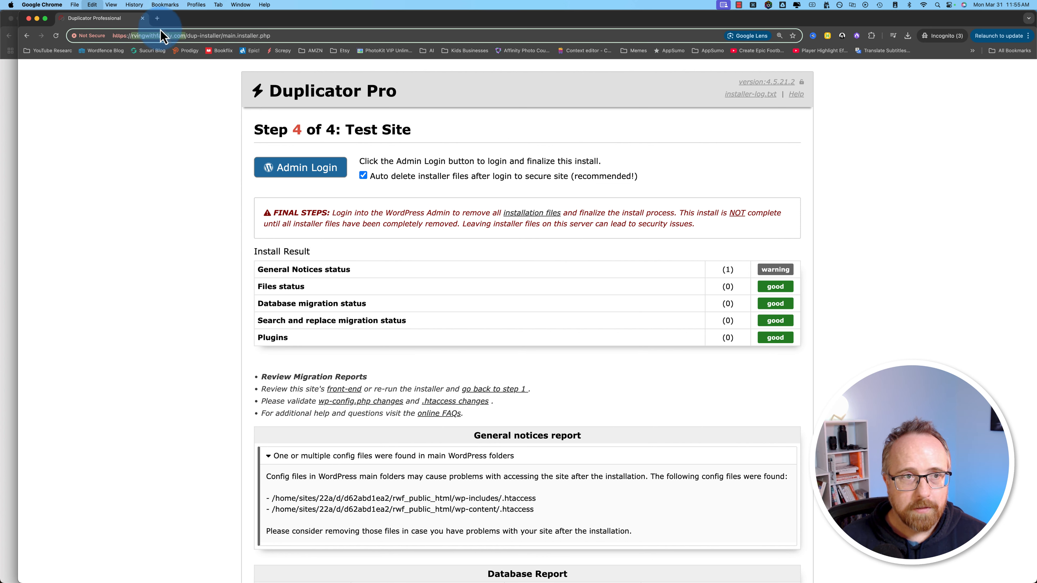
key("super+t")
key("super+v")
key("Return")
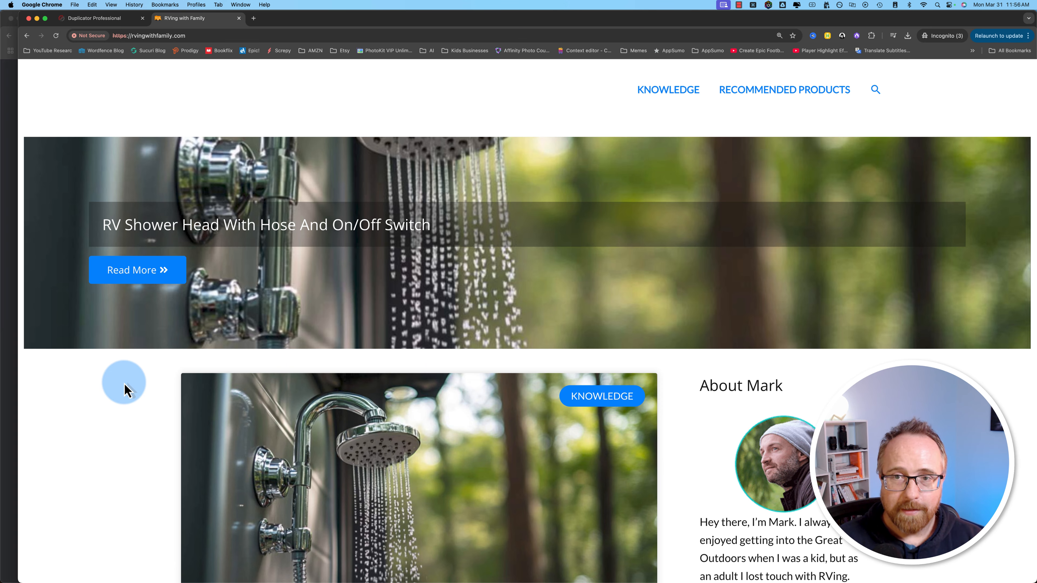
scroll(125, 384, "down", 3)
scroll(127, 386, "down", 10)
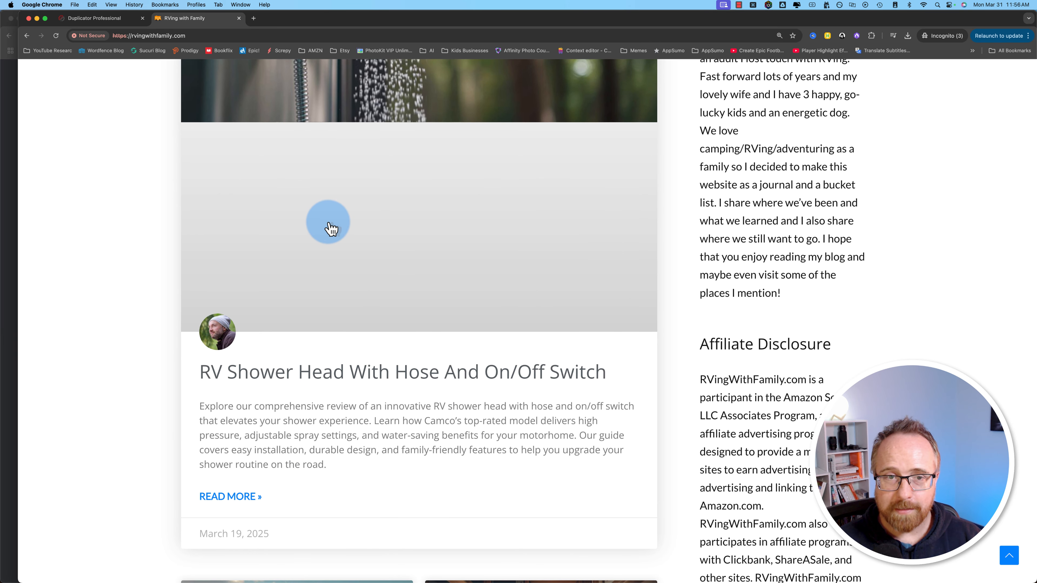
scroll(163, 323, "down", 5)
scroll(165, 331, "down", 2)
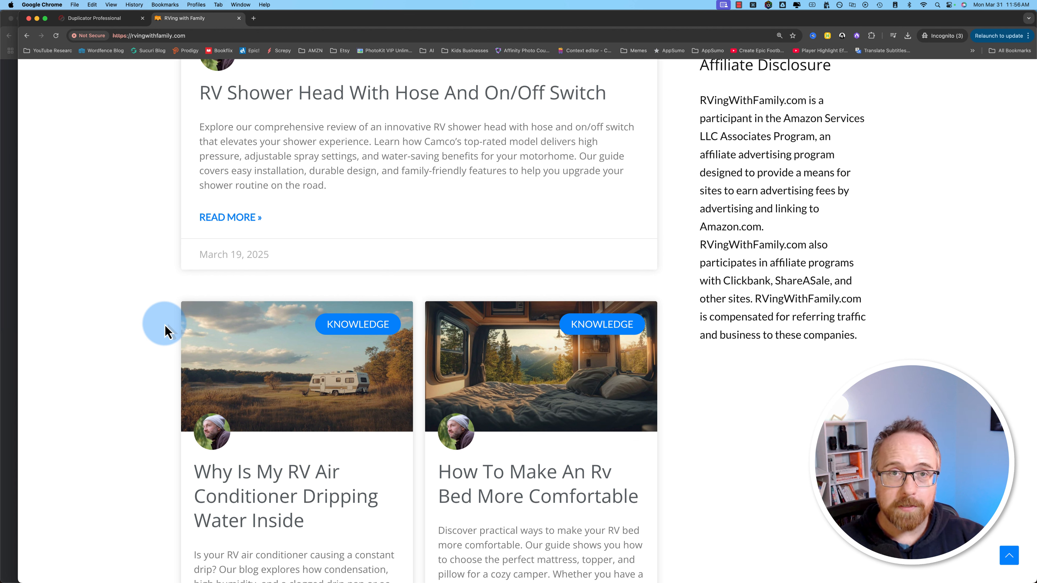
left_click(114, 36)
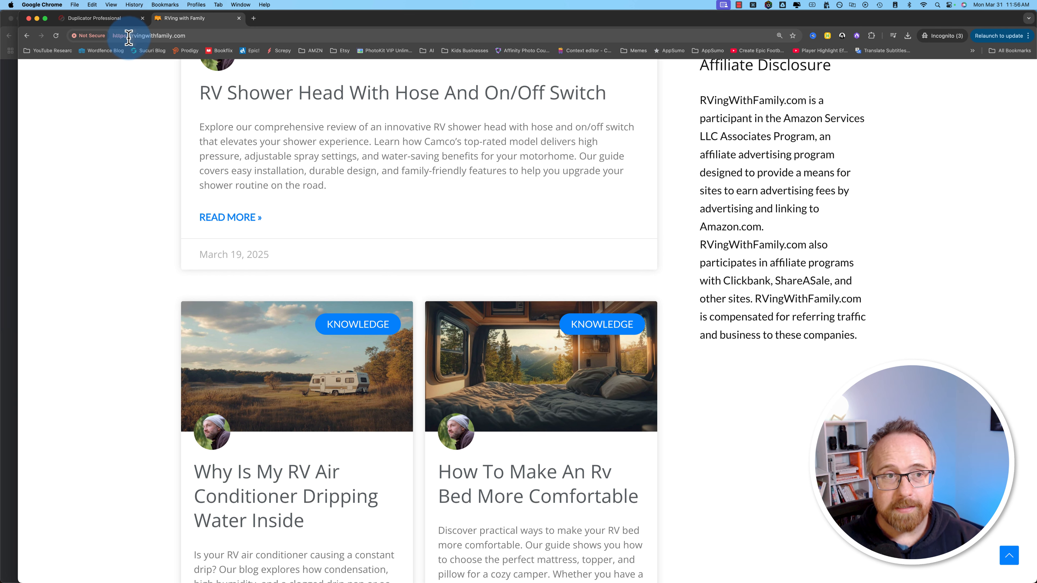
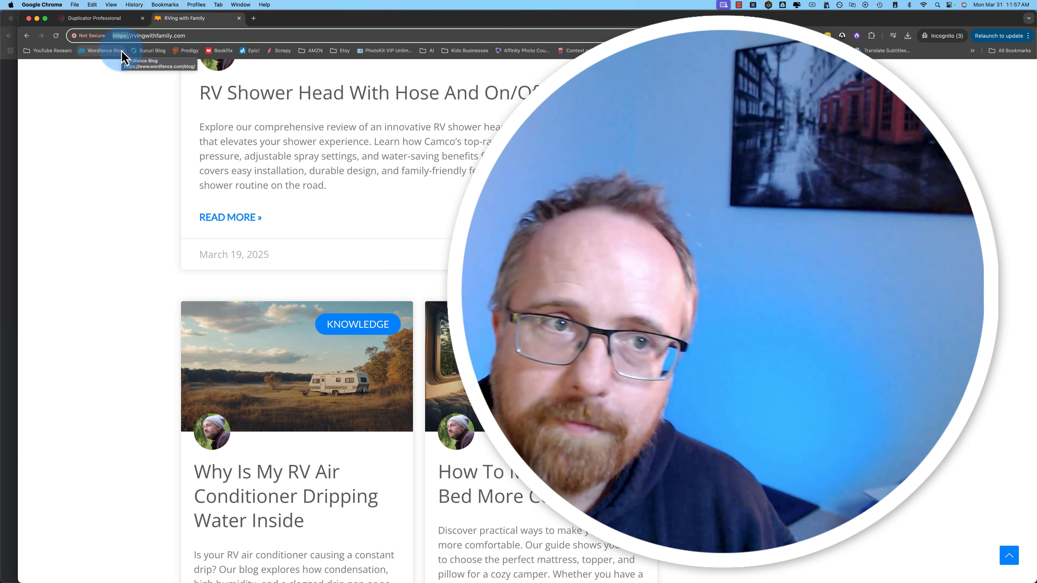
Step: Load the migrated site's /wp-admin address
left_click(194, 39)
type("/wp-")
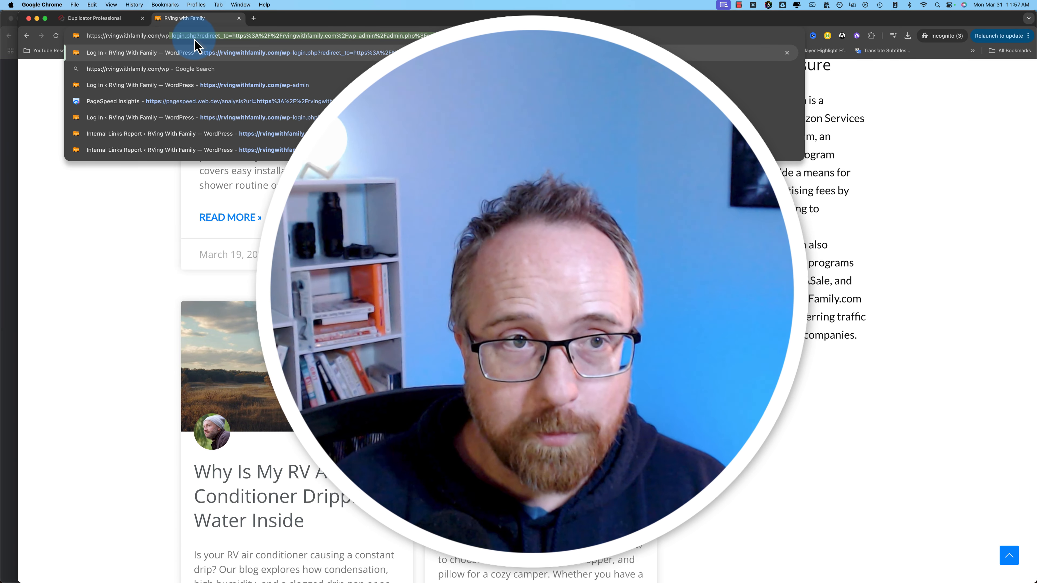
type("admin")
key("Return")
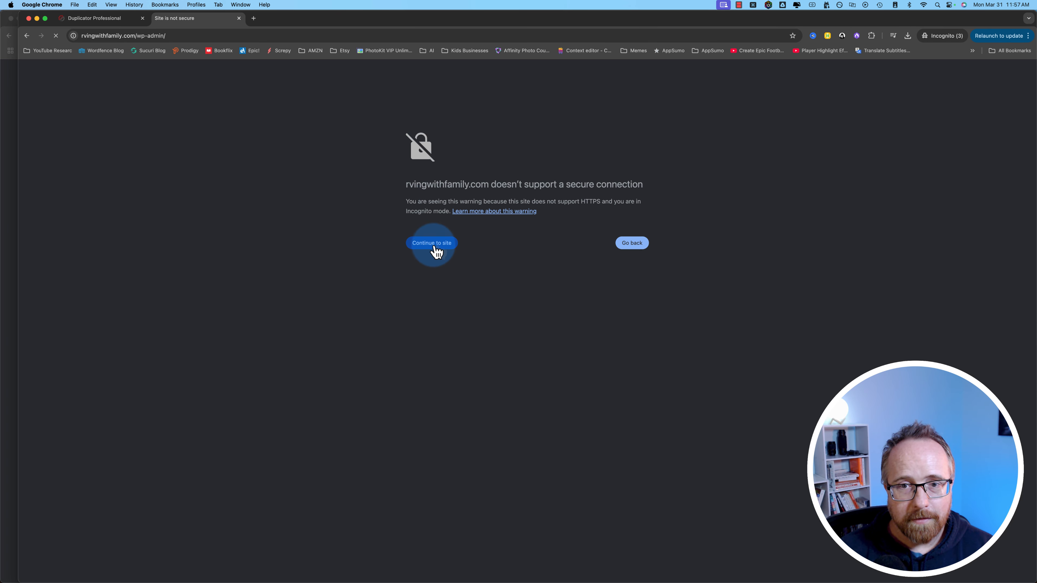
Step: Continue past the warning, log in with the username, and highlight Duplicator's successful migration notice
left_click(475, 218)
type("B")
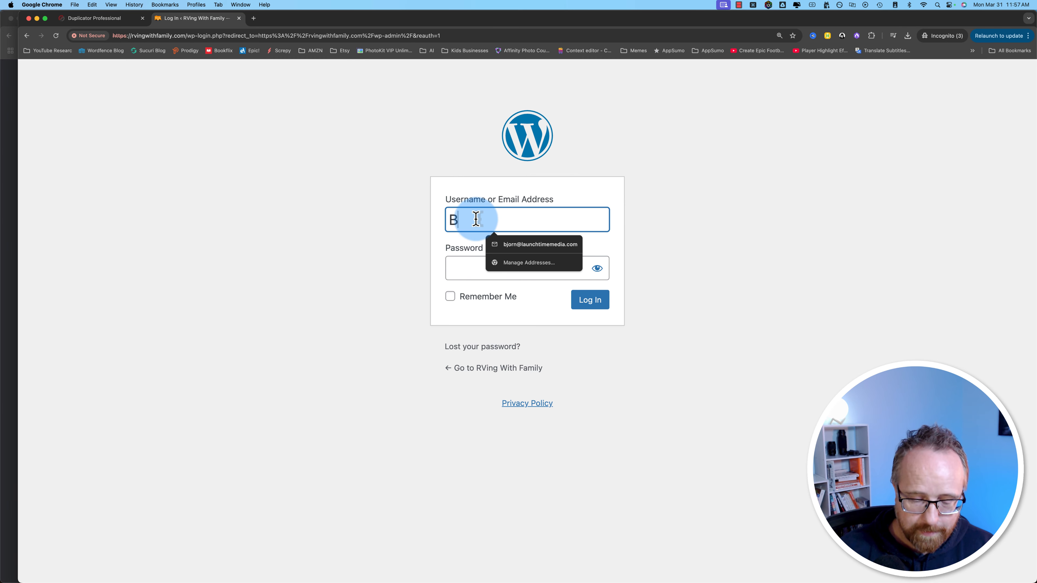
type("jorn")
key("Tab")
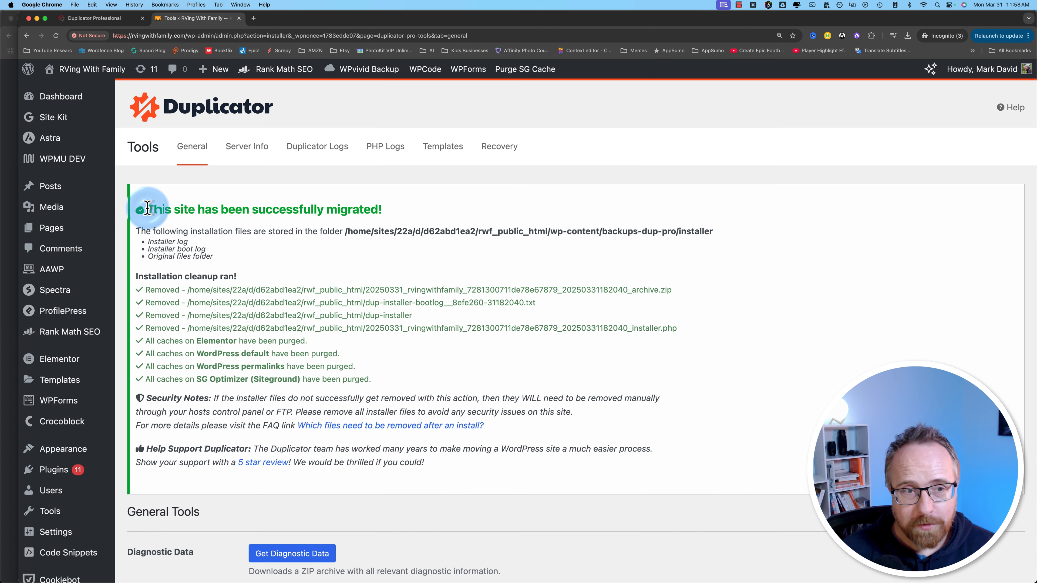
left_click_drag(147, 208, 536, 497)
Step: From the Dashboard, go to Installed Plugins and scroll to the Elementor and Elementor Pro rows
left_click(527, 500)
scroll(227, 496, "down", 3)
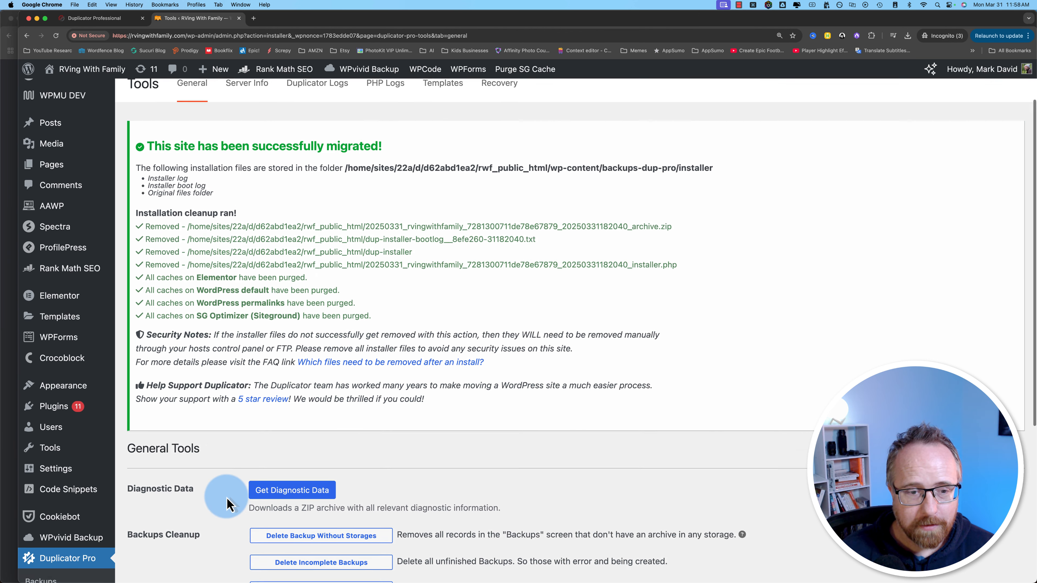
scroll(81, 408, "up", 3)
left_click(73, 101)
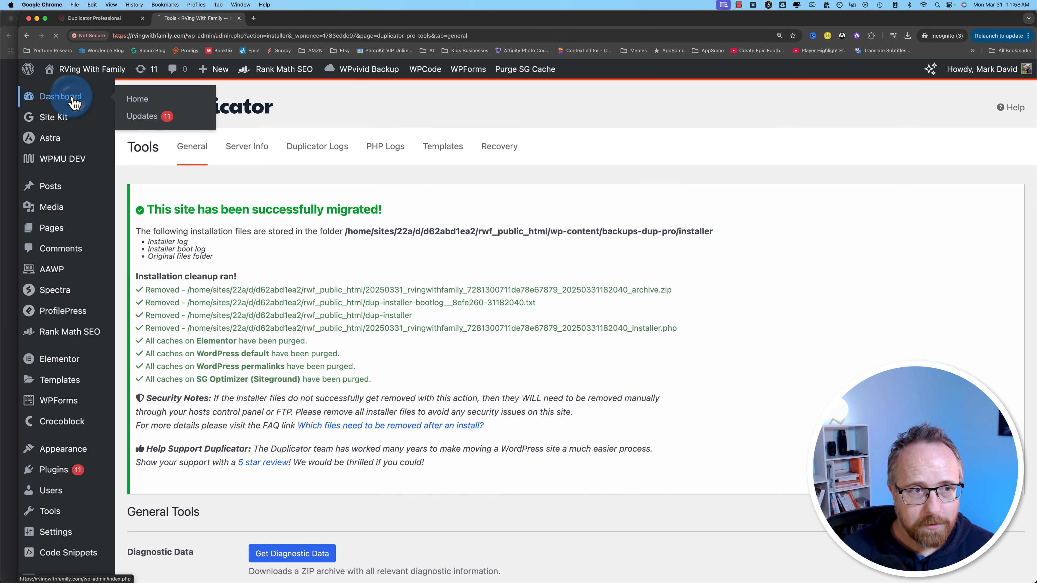
mouse_move(89, 300)
scroll(82, 294, "down", 5)
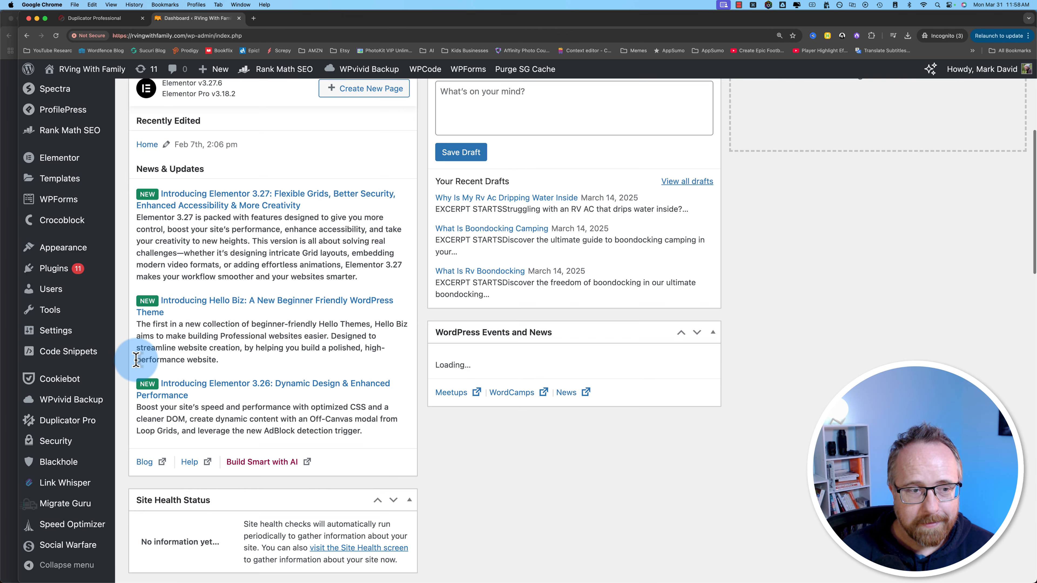
mouse_move(64, 270)
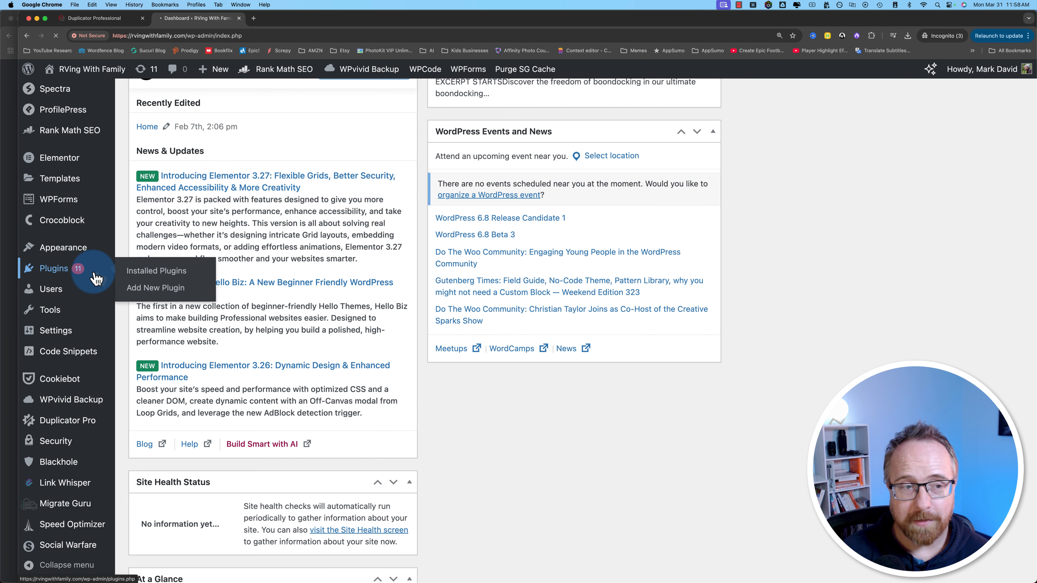
scroll(301, 382, "down", 10)
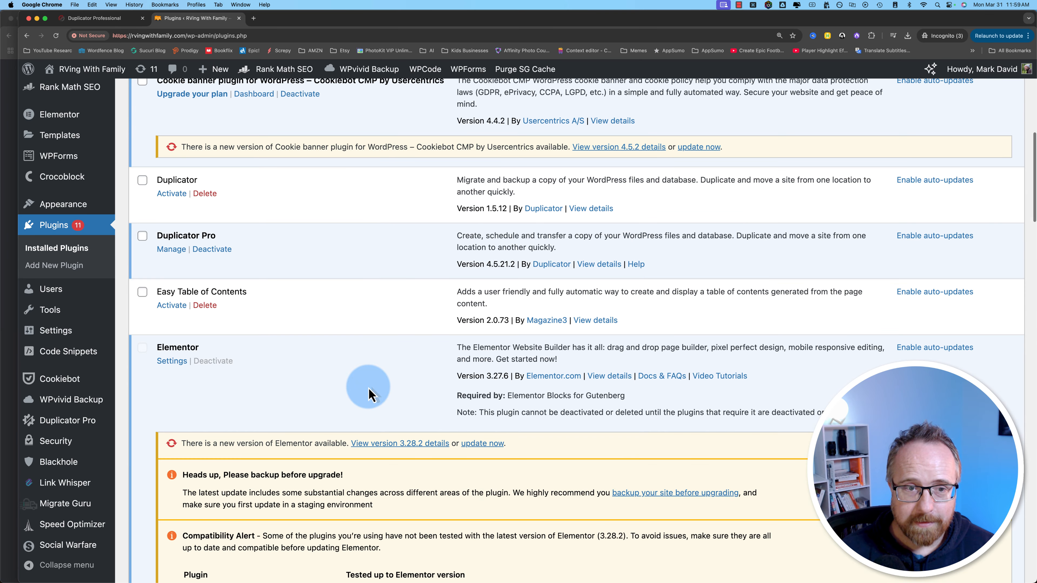
scroll(368, 394, "down", 8)
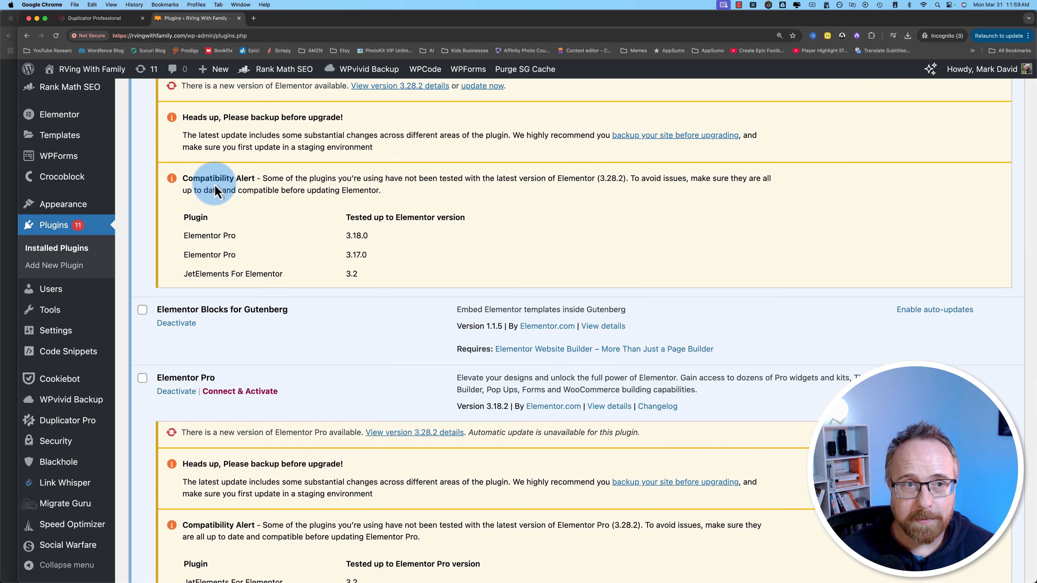
scroll(265, 359, "down", 1)
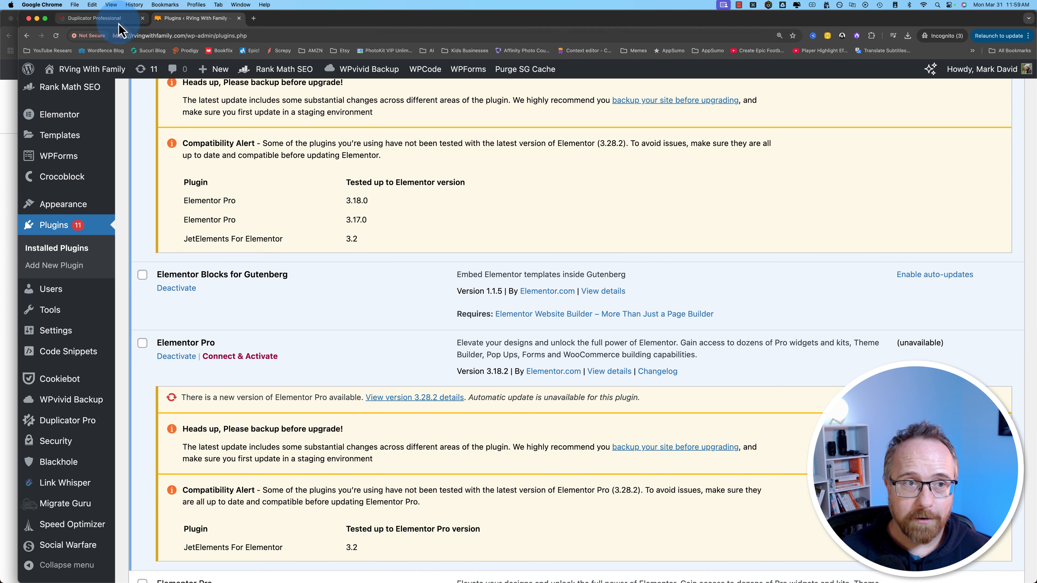
Step: Back in MakersHost, open the wildawakeco.com service overview and search the page for 'ssl'
left_click(10, 77)
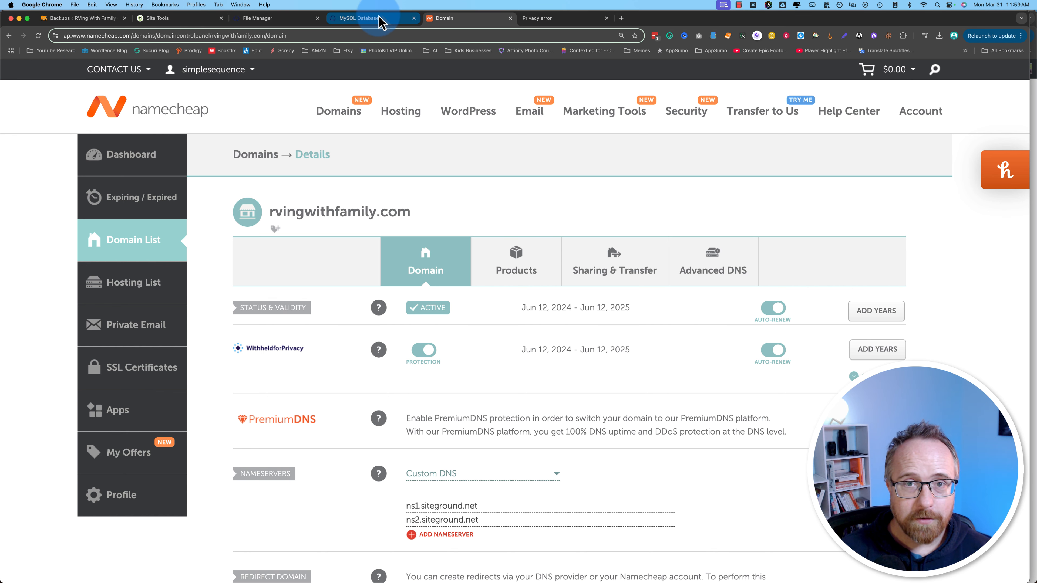
left_click(391, 20)
scroll(226, 359, "up", 10)
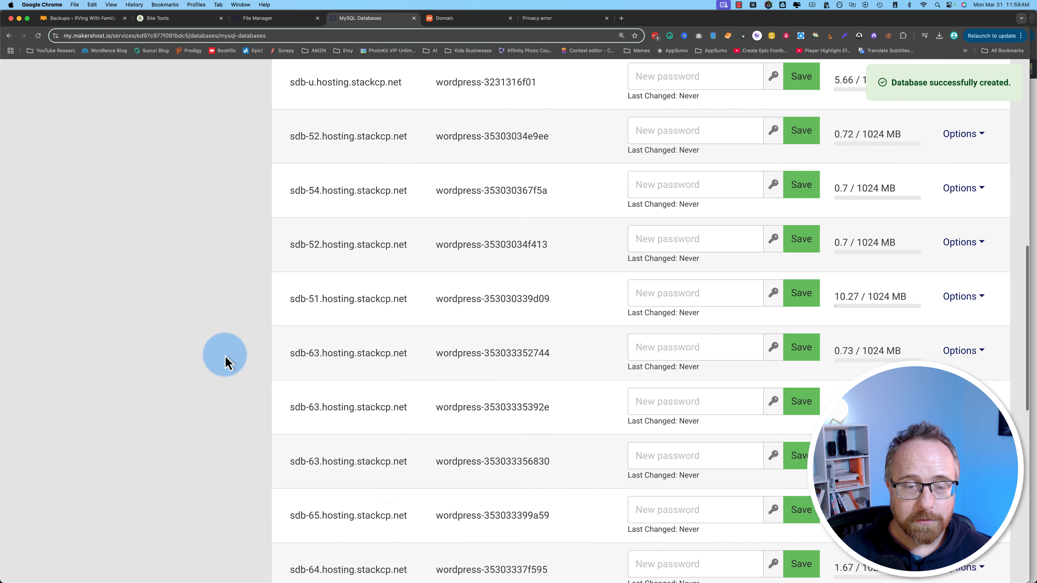
scroll(226, 360, "up", 3)
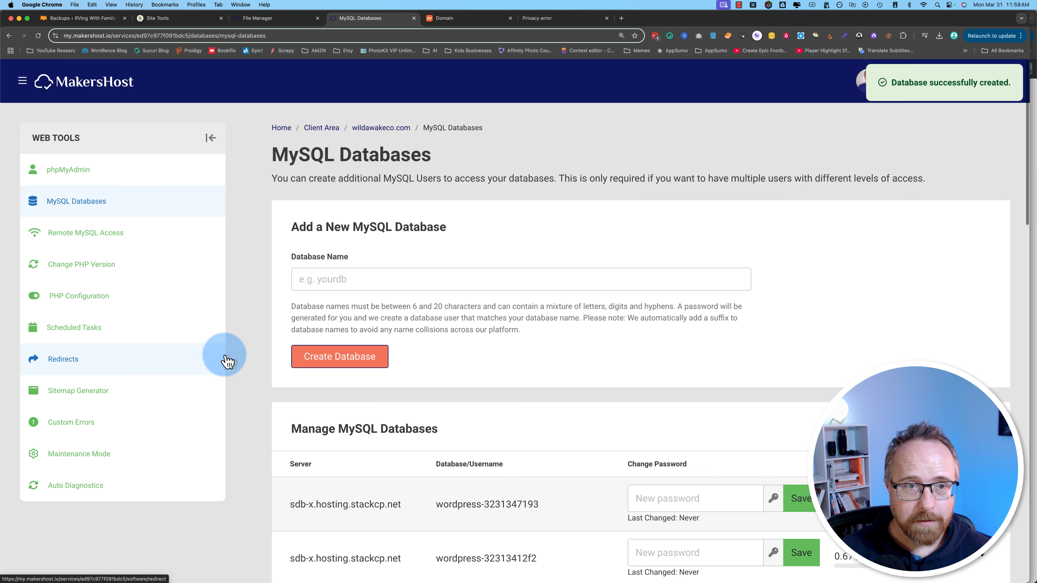
left_click(372, 127)
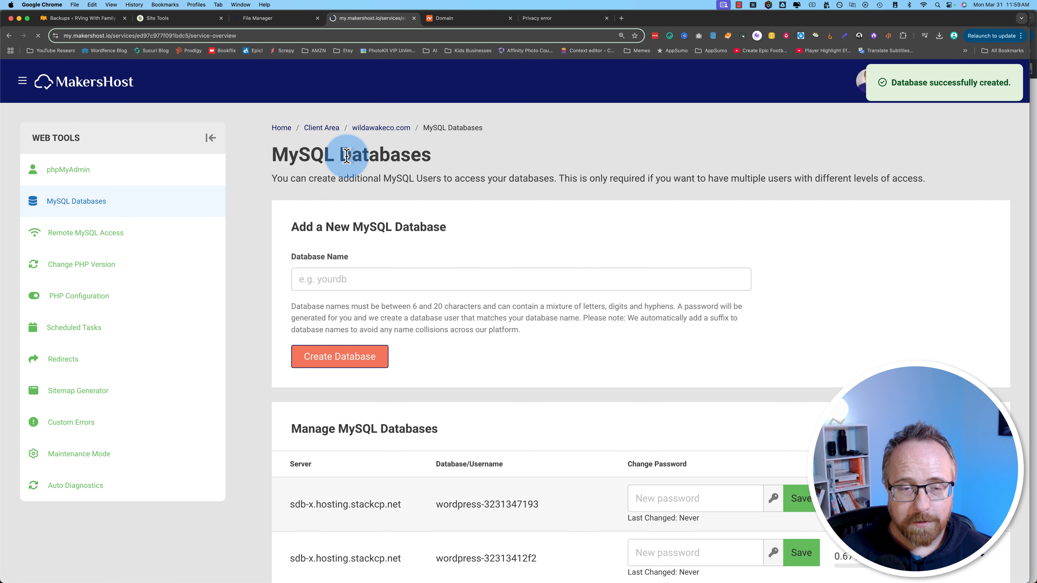
key("super+f")
type("s")
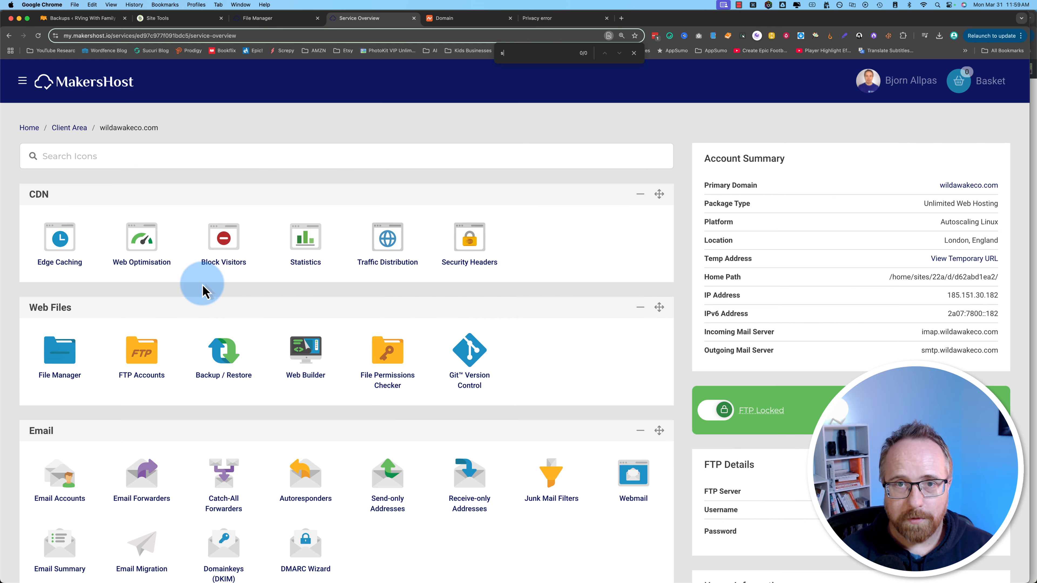
type("sl")
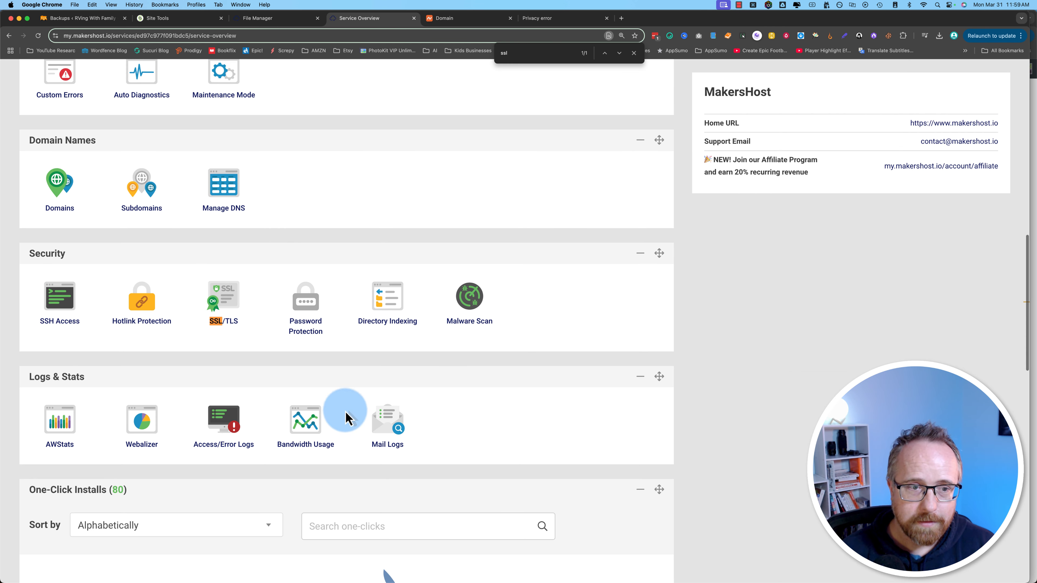
Step: Open SSL/TLS and read rvingwithfamily.com's error about not being on MakersHost nameservers
left_click(223, 329)
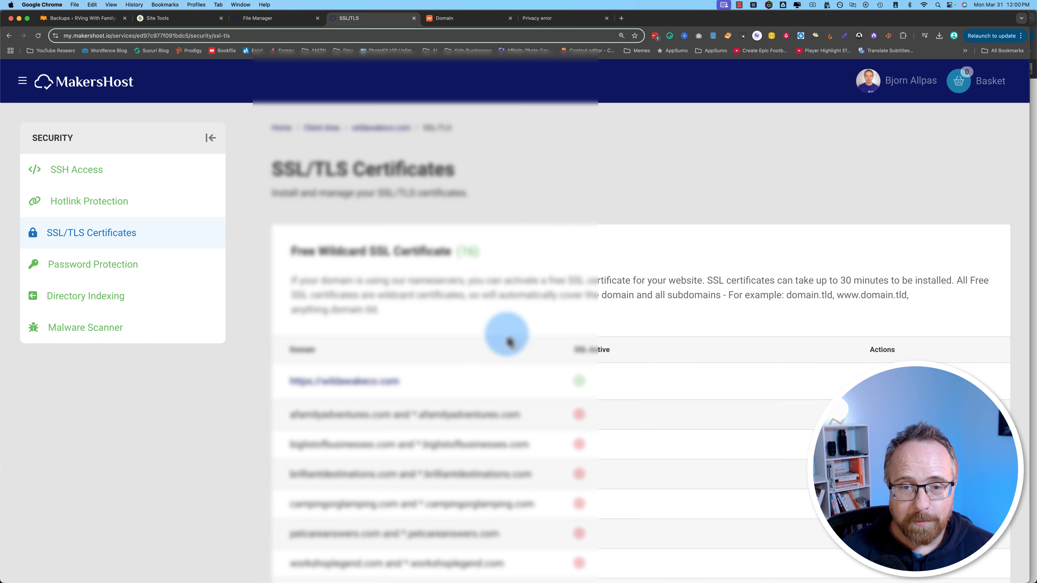
scroll(267, 381, "down", 2)
scroll(267, 382, "down", 10)
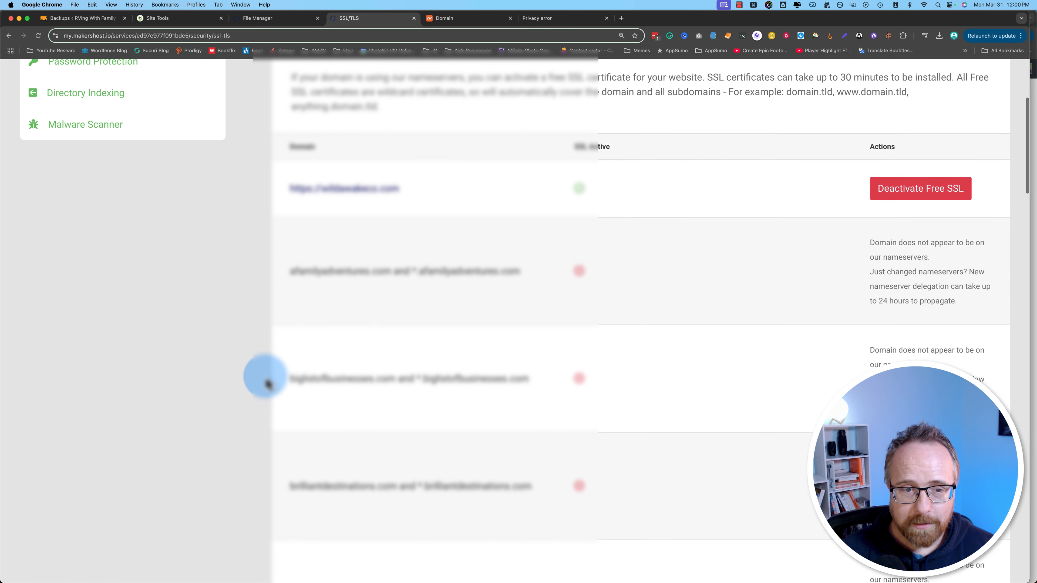
scroll(267, 382, "down", 10)
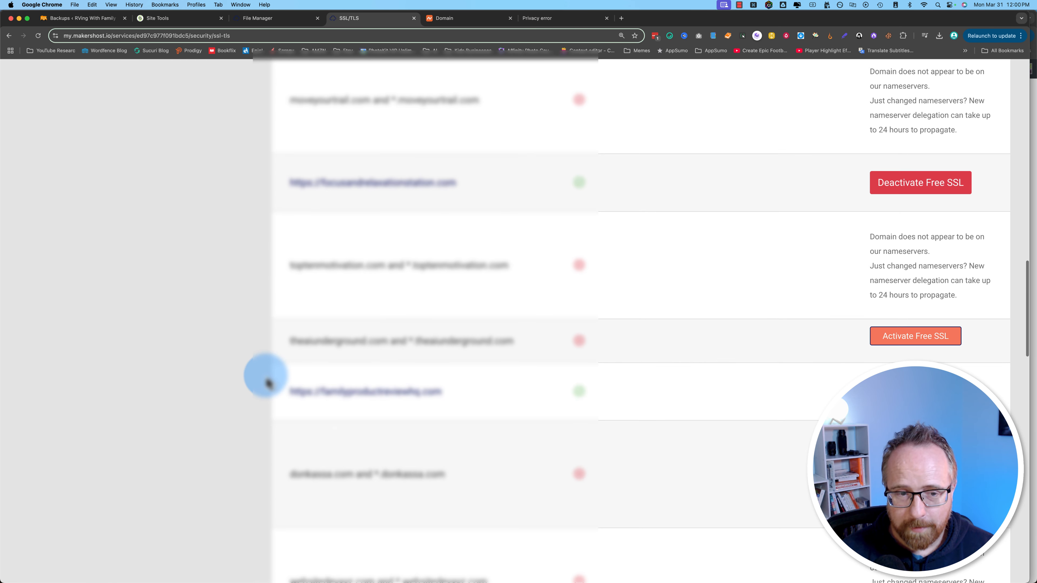
scroll(268, 382, "down", 10)
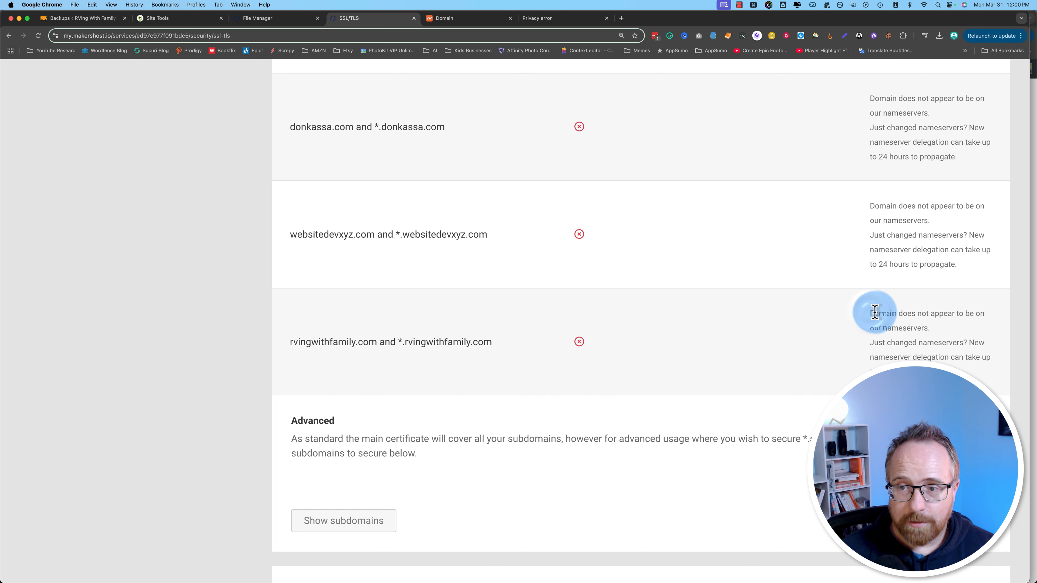
left_click_drag(875, 313, 979, 313)
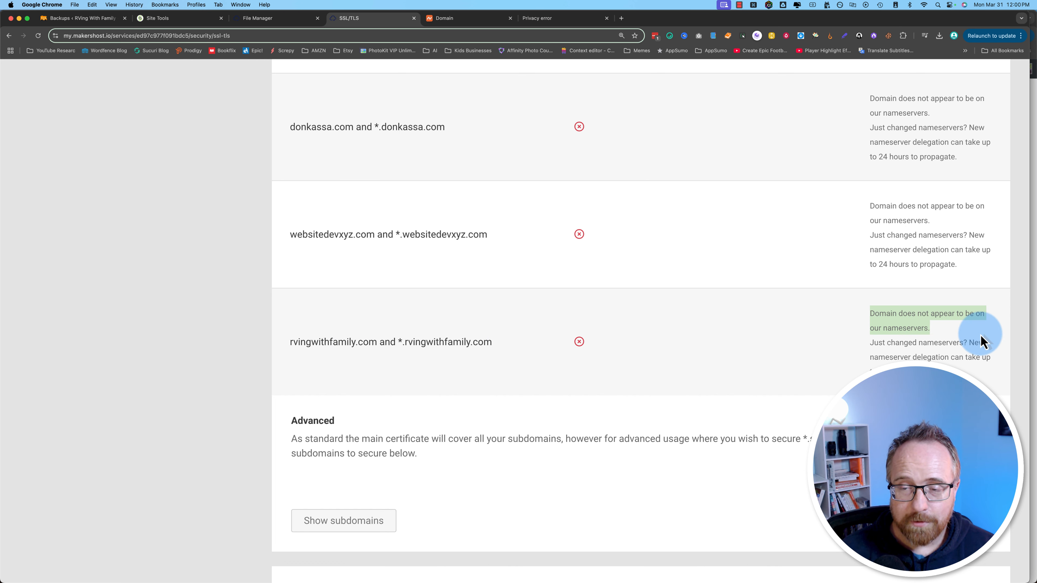
left_click_drag(837, 352, 962, 345)
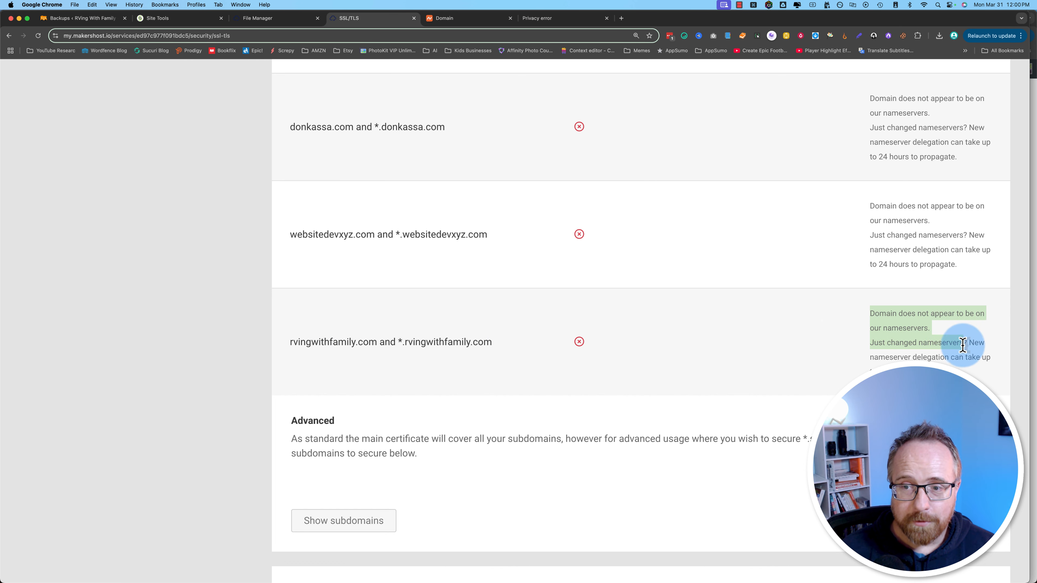
left_click(903, 378)
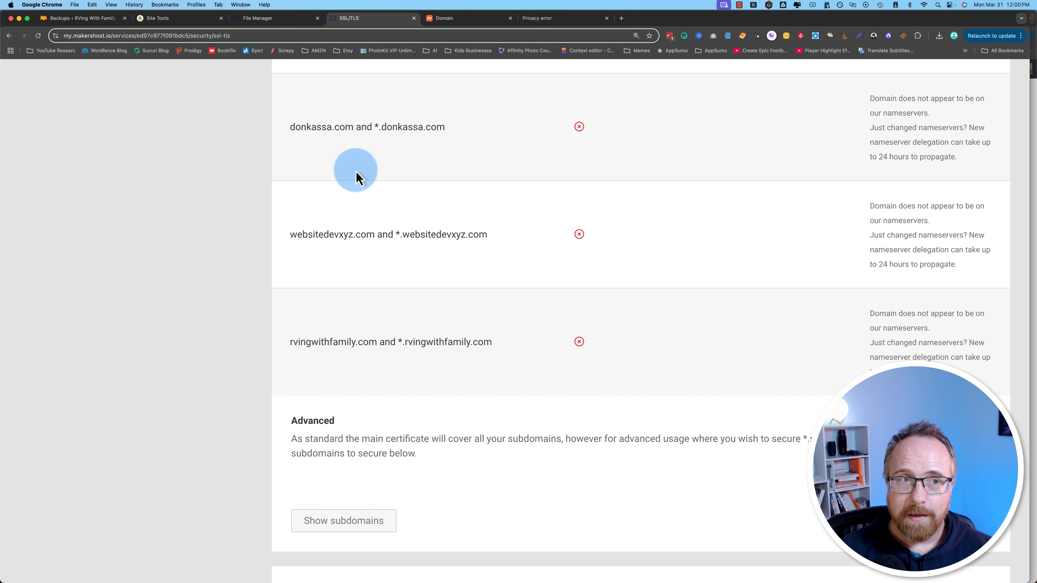
Step: In Namecheap's Nameservers section, select the current ns1.siteground.net entry
left_click(492, 24)
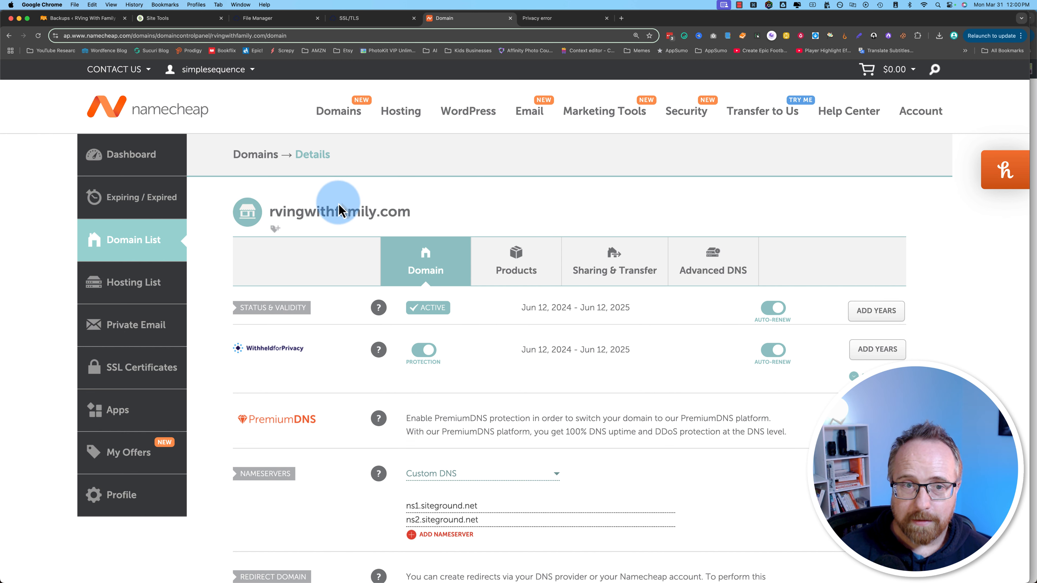
scroll(340, 206, "down", 3)
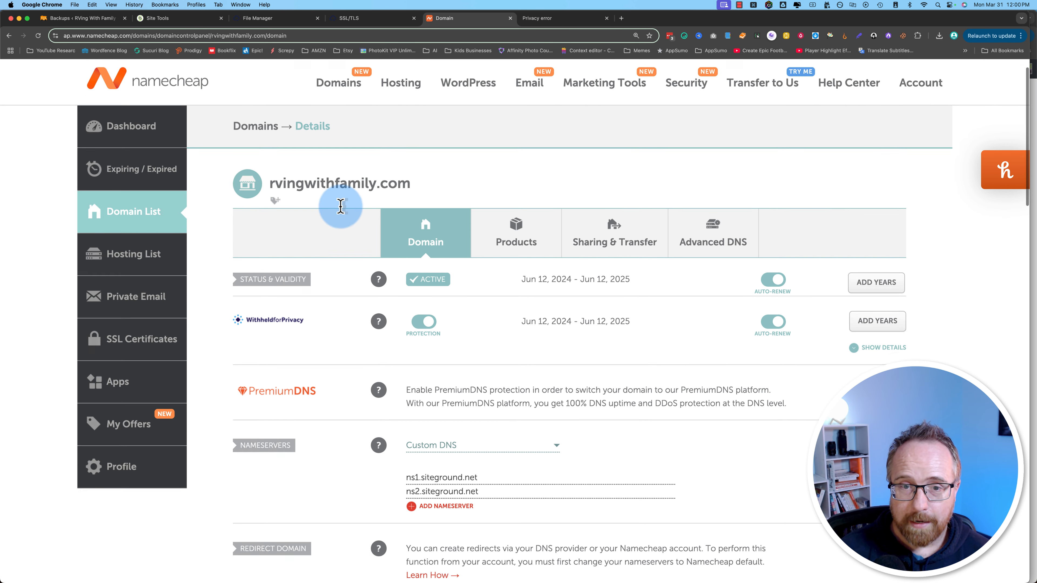
scroll(434, 212, "down", 5)
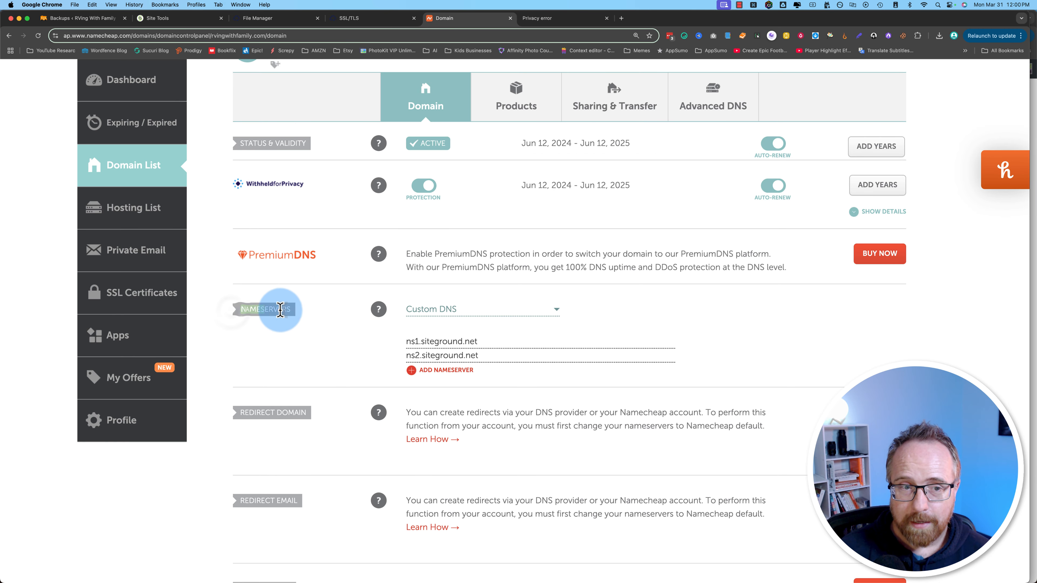
left_click(493, 341)
left_click_drag(493, 341, 406, 341)
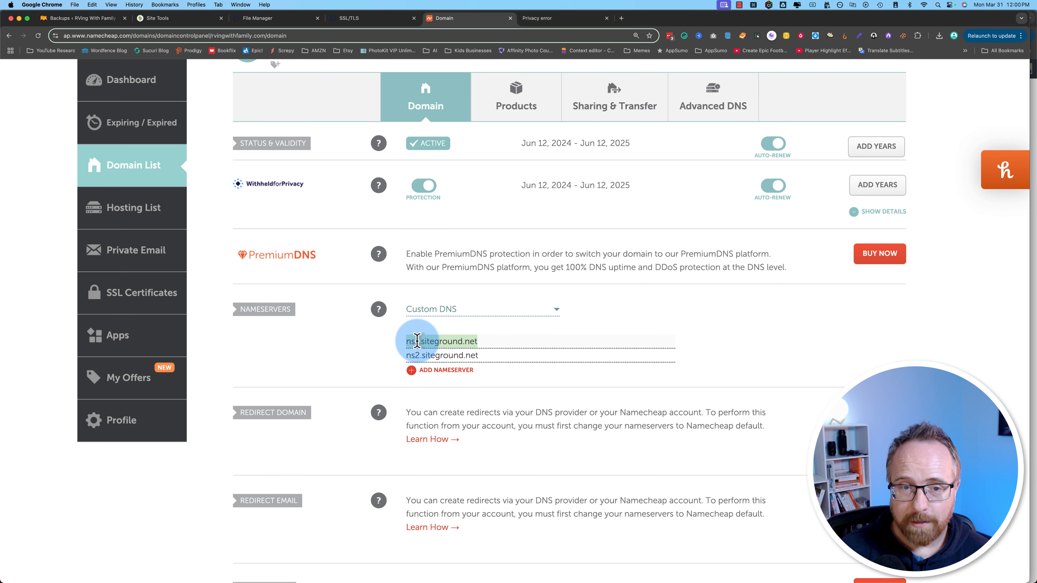
left_click(351, 19)
Step: Reopen the wildawakeco.com overview, search it for 'na', and expand Help Desk
scroll(219, 255, "up", 5)
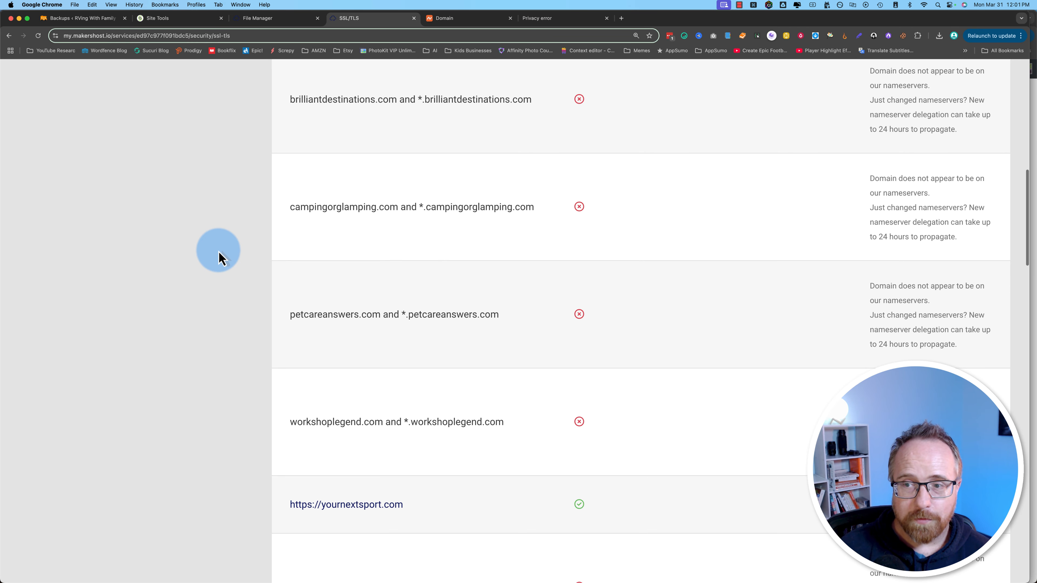
scroll(219, 254, "up", 10)
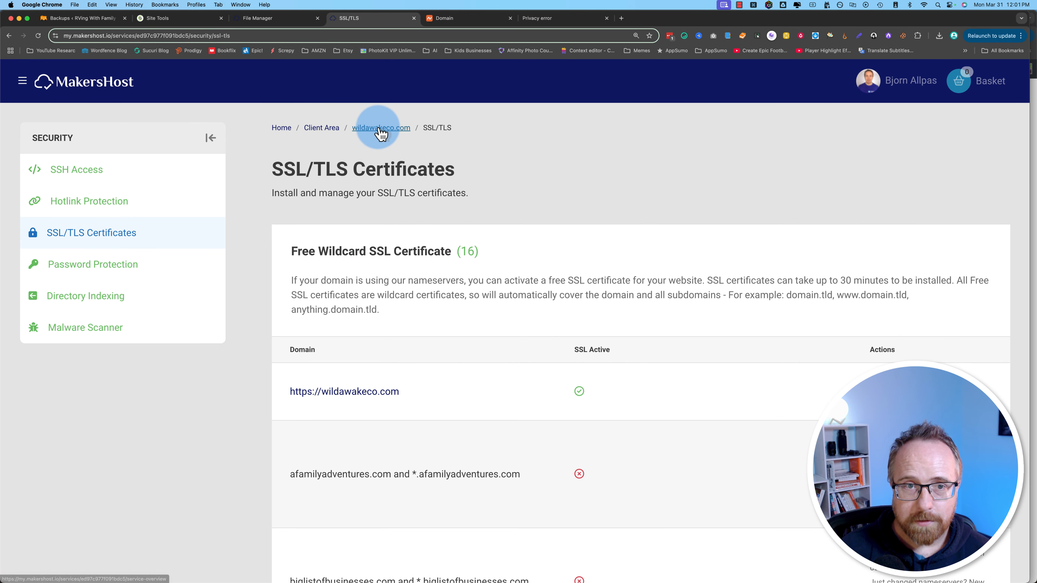
left_click(380, 128)
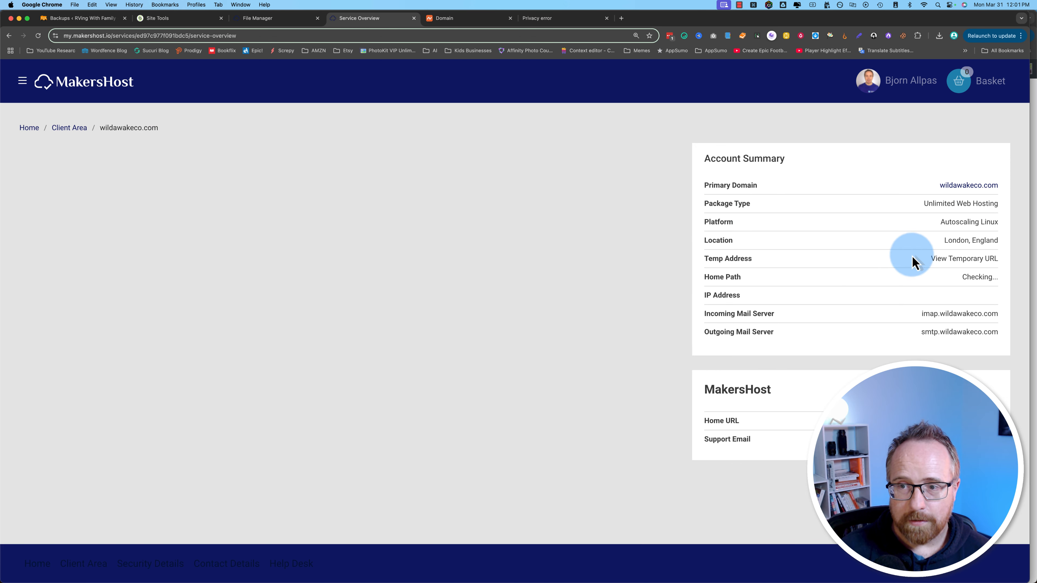
scroll(699, 326, "down", 5)
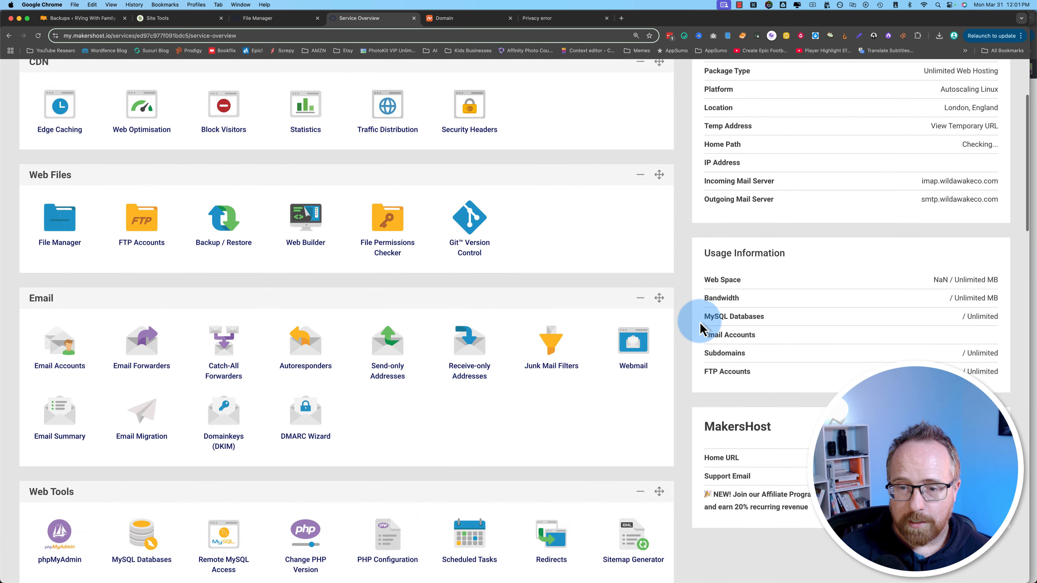
scroll(694, 329, "up", 5)
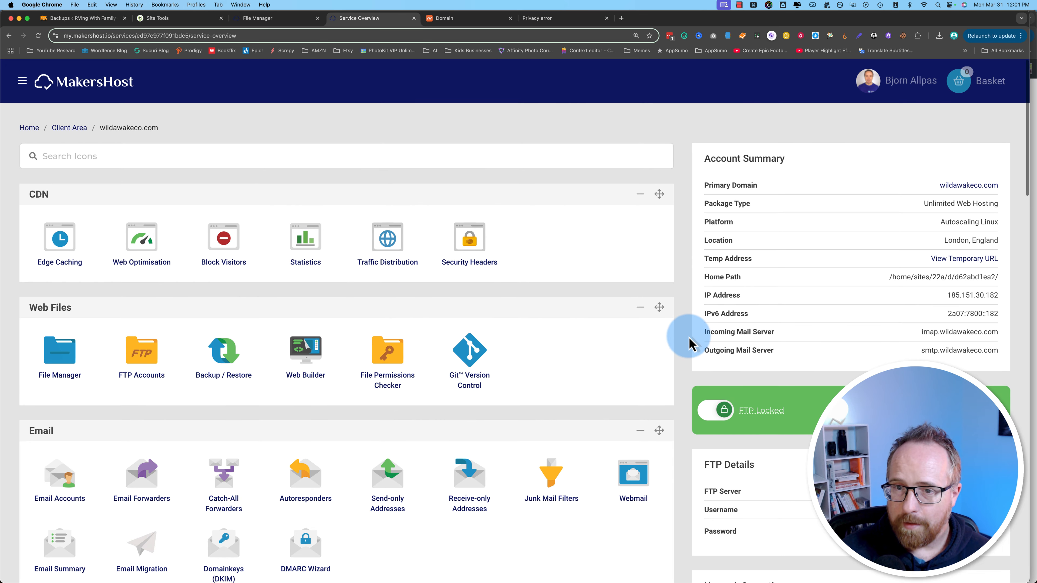
scroll(690, 355, "down", 10)
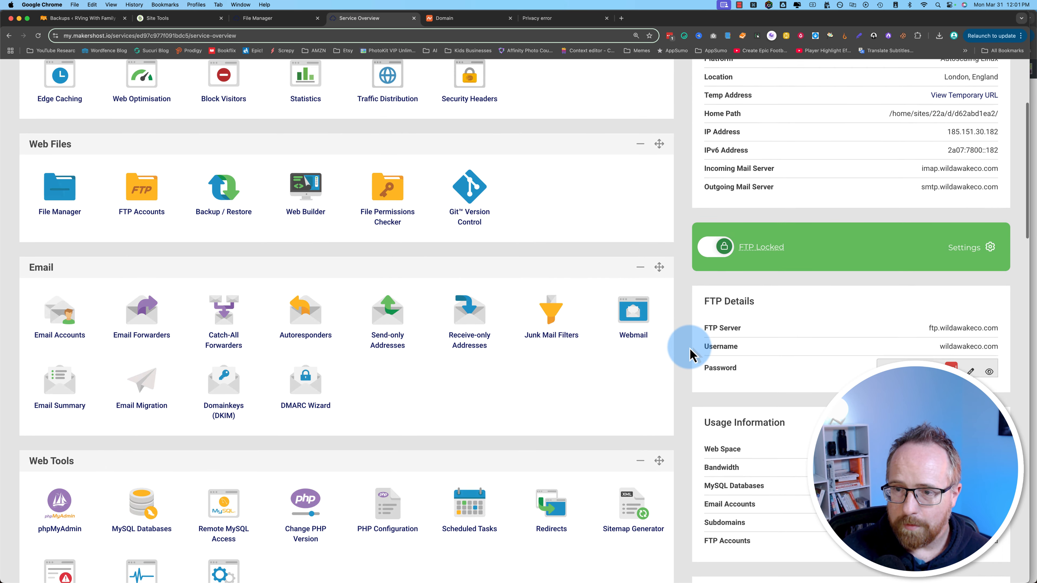
key("super+f")
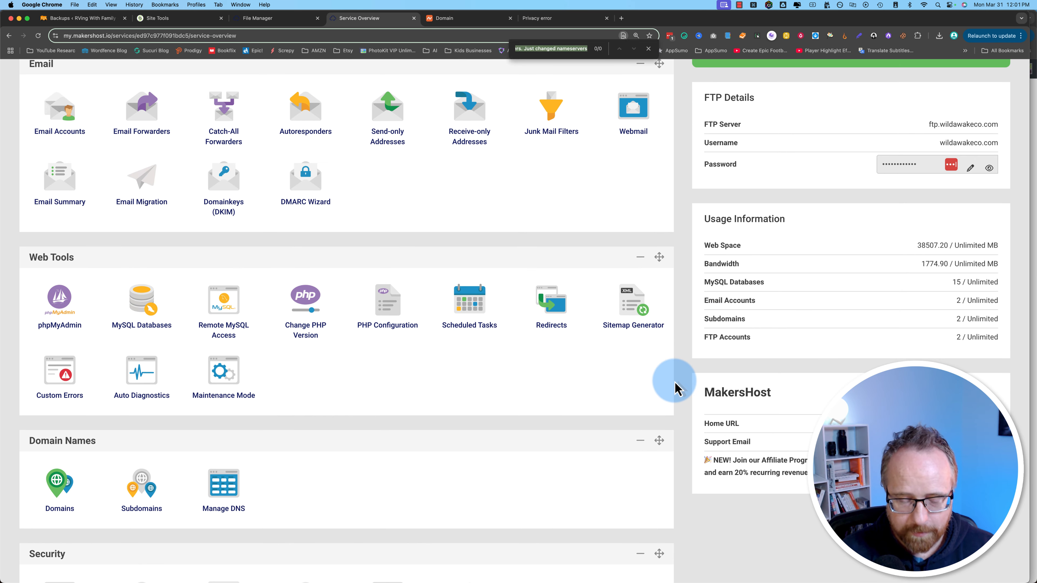
type("nameserv")
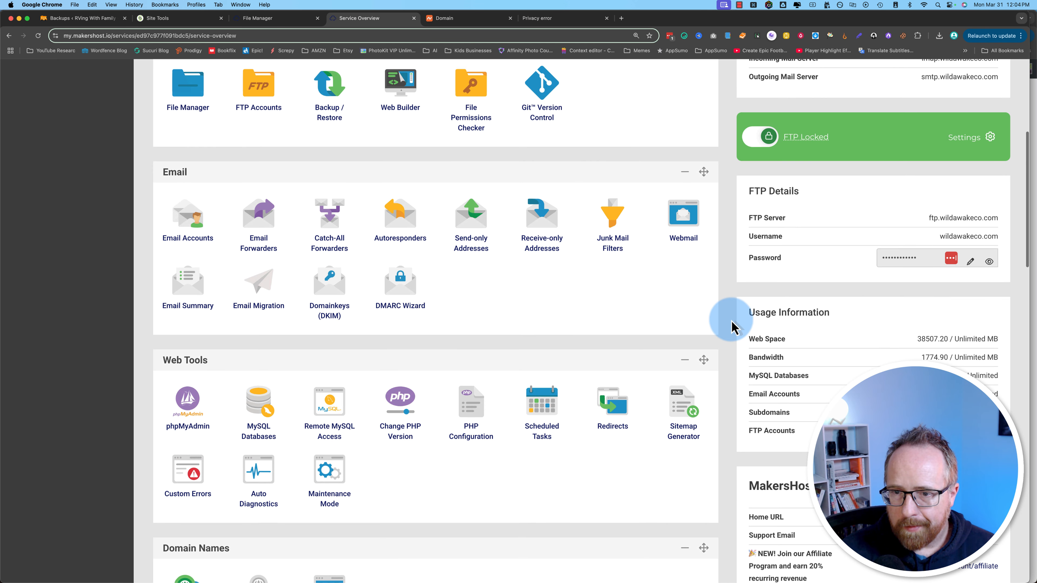
scroll(730, 326, "down", 2)
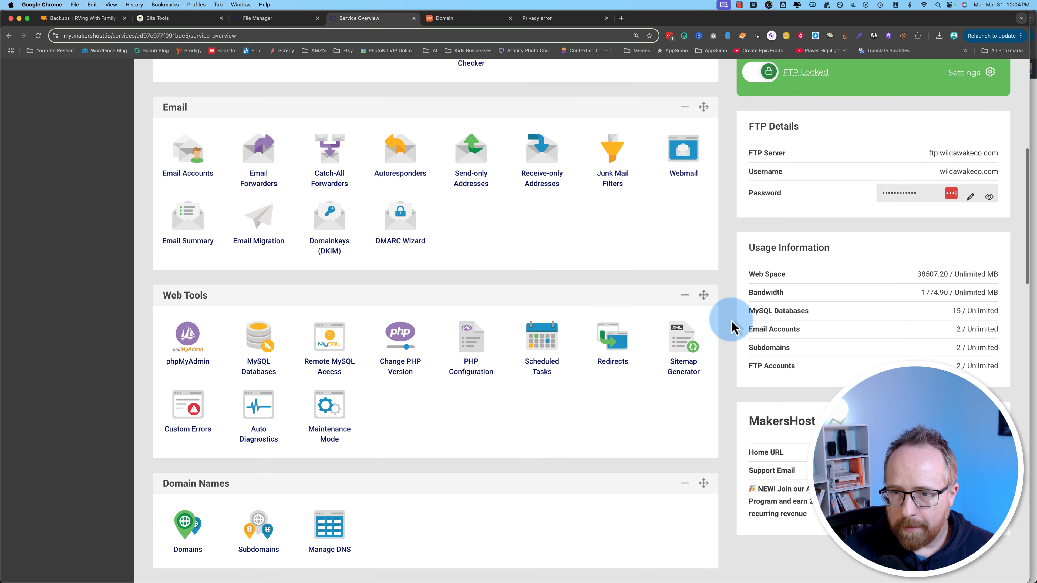
scroll(731, 327, "down", 2)
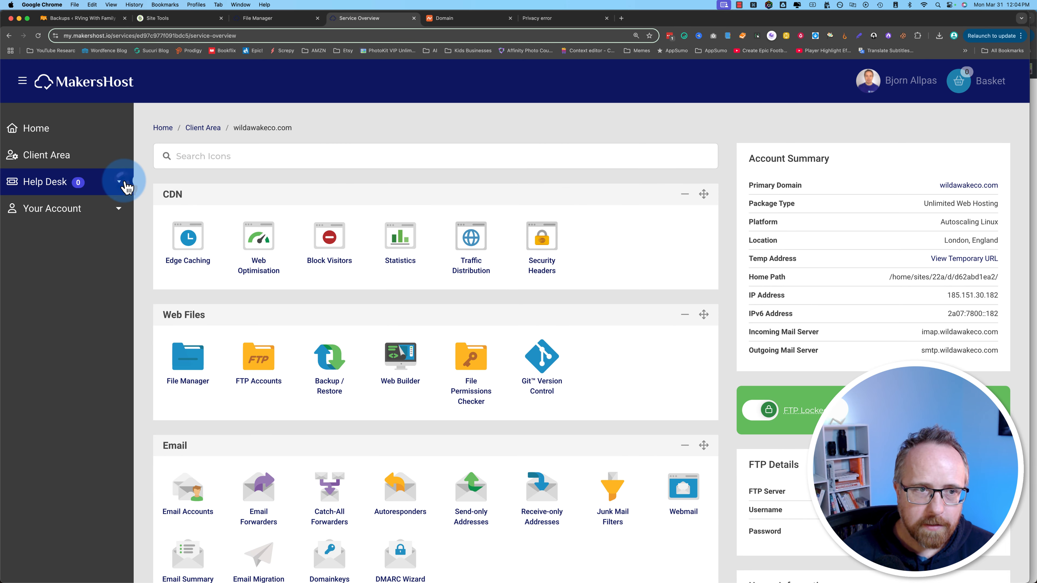
left_click(118, 181)
Step: Search the Support Database for 'nameservers' and open the 'What are MakersHost nameservers?' article
left_click(37, 258)
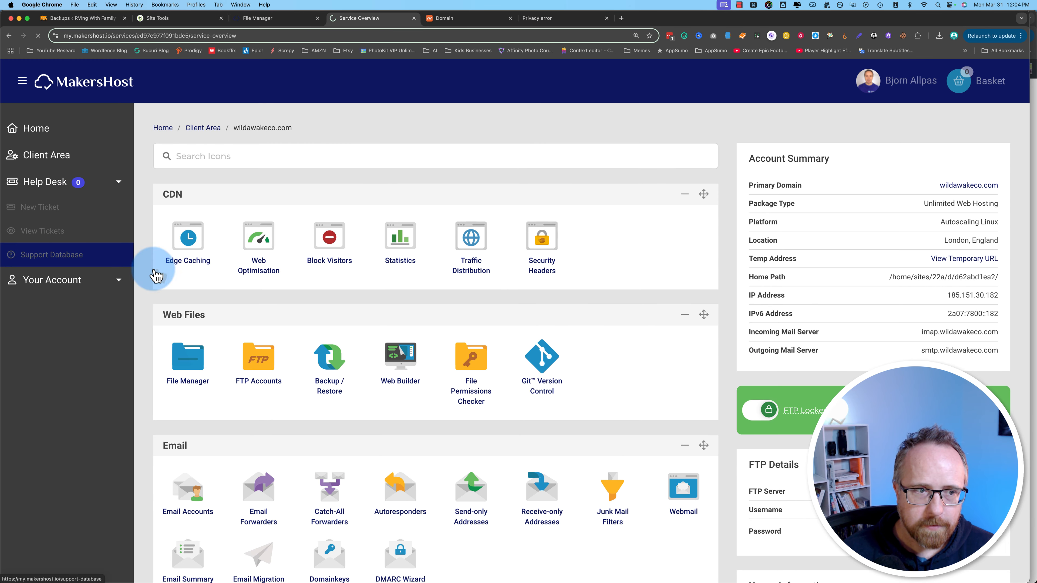
left_click(840, 217)
type("name")
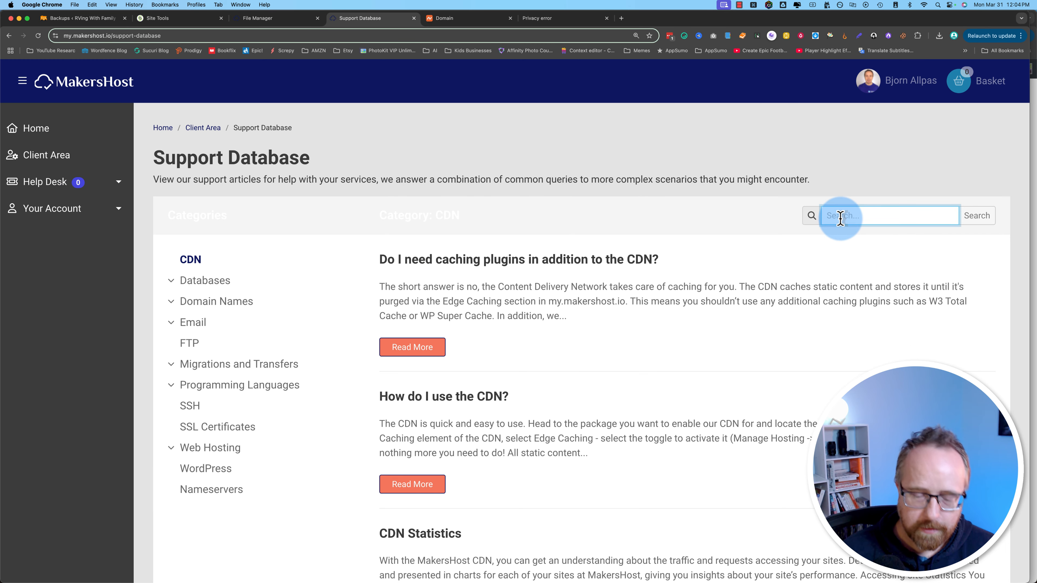
type("servers")
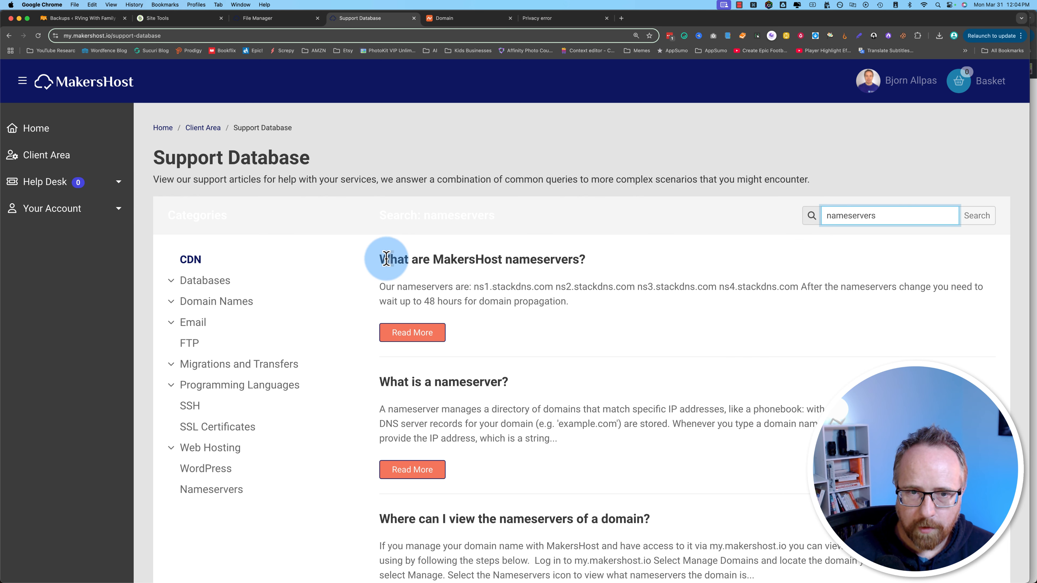
left_click(410, 338)
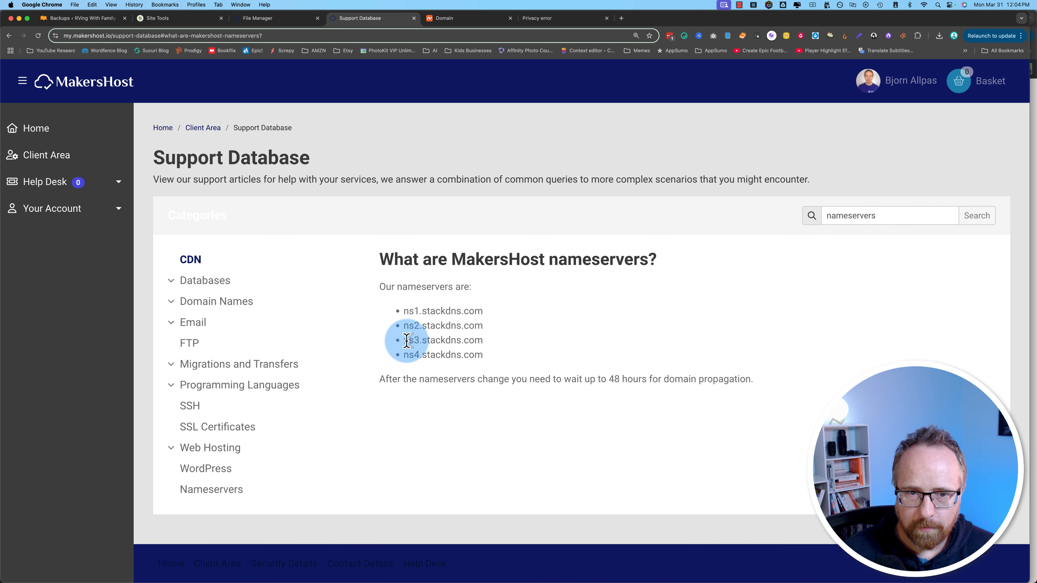
Step: Select the ns1–ns4.stackdns.com nameserver lines, ending with ns1.stackdns.com selected
left_click_drag(407, 311, 493, 312)
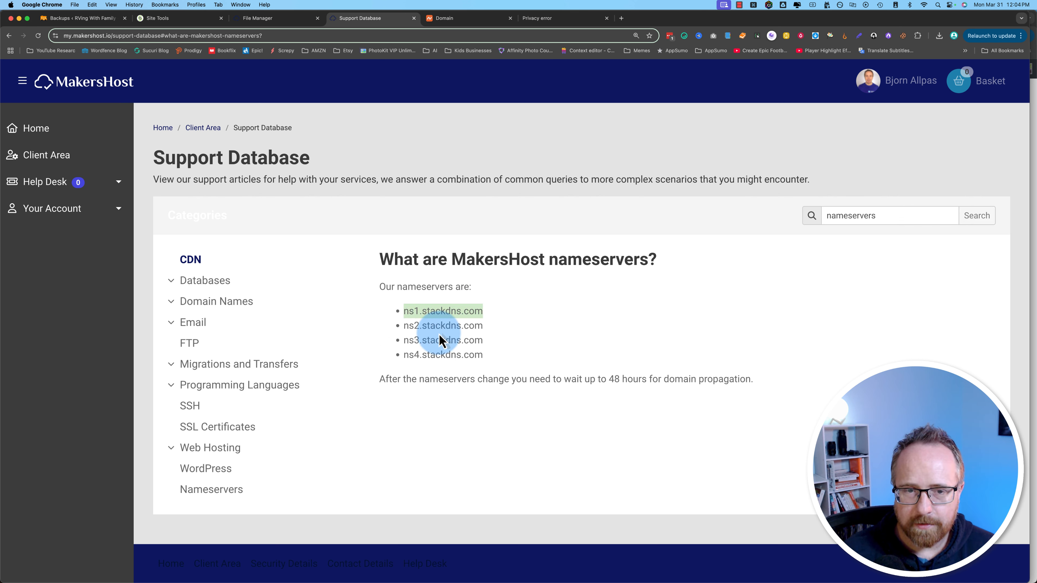
left_click_drag(404, 311, 477, 355)
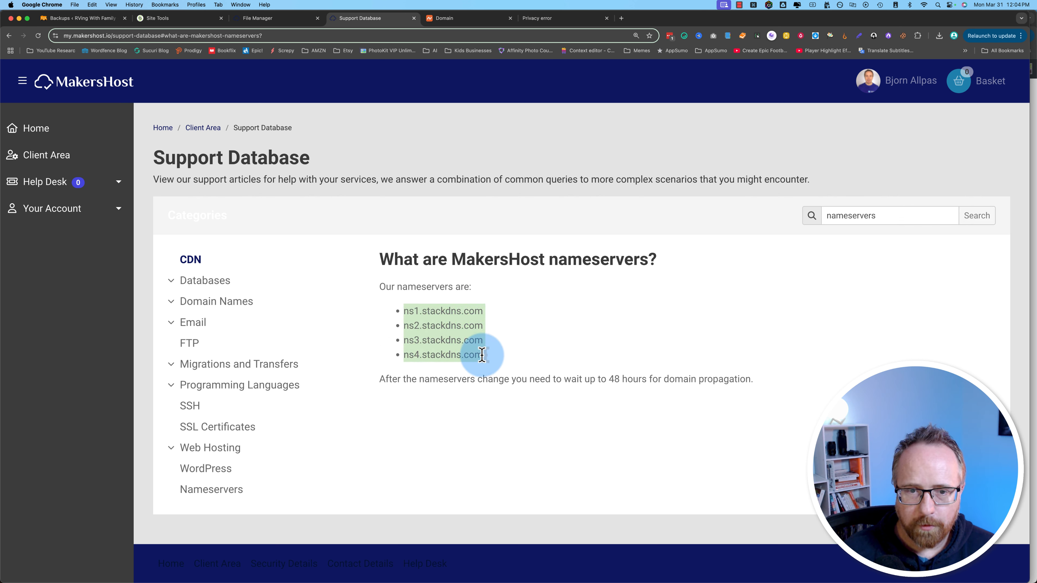
left_click(470, 312)
left_click_drag(483, 312, 404, 310)
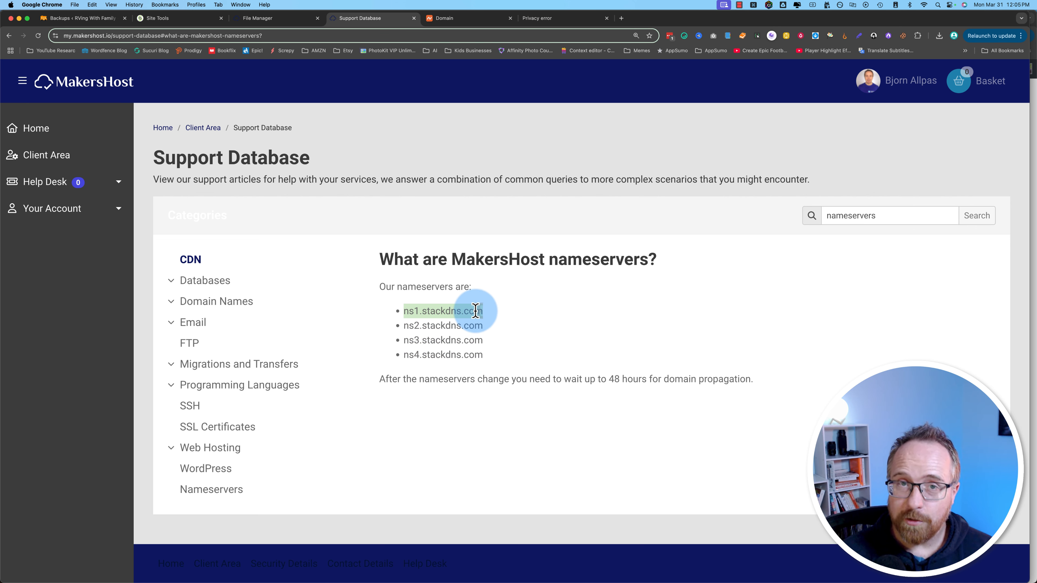
left_click(172, 18)
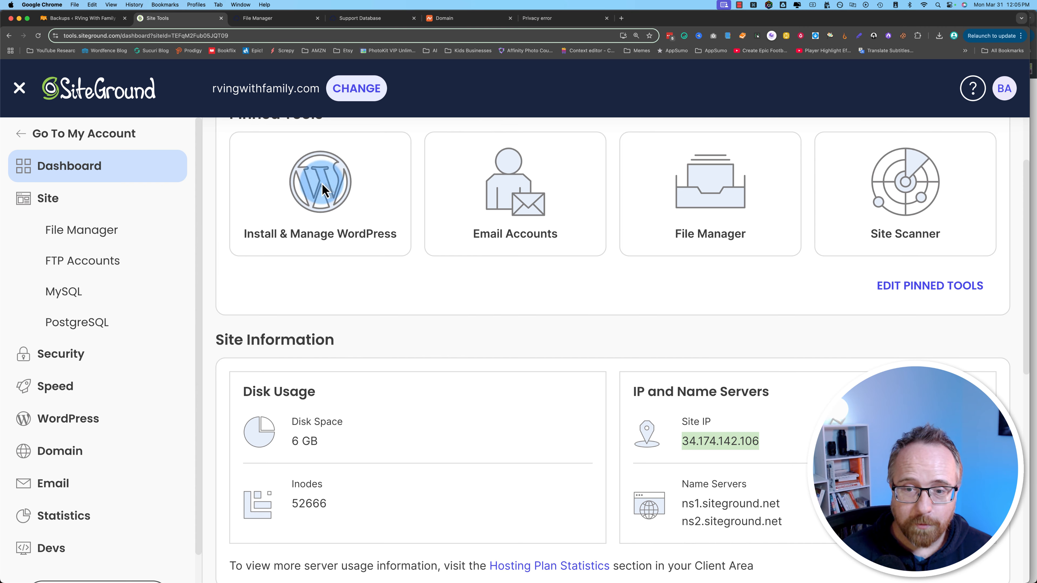
Step: Select the two siteground.net name servers under Site Tools' Site Information
scroll(470, 317, "down", 5)
left_click(725, 288)
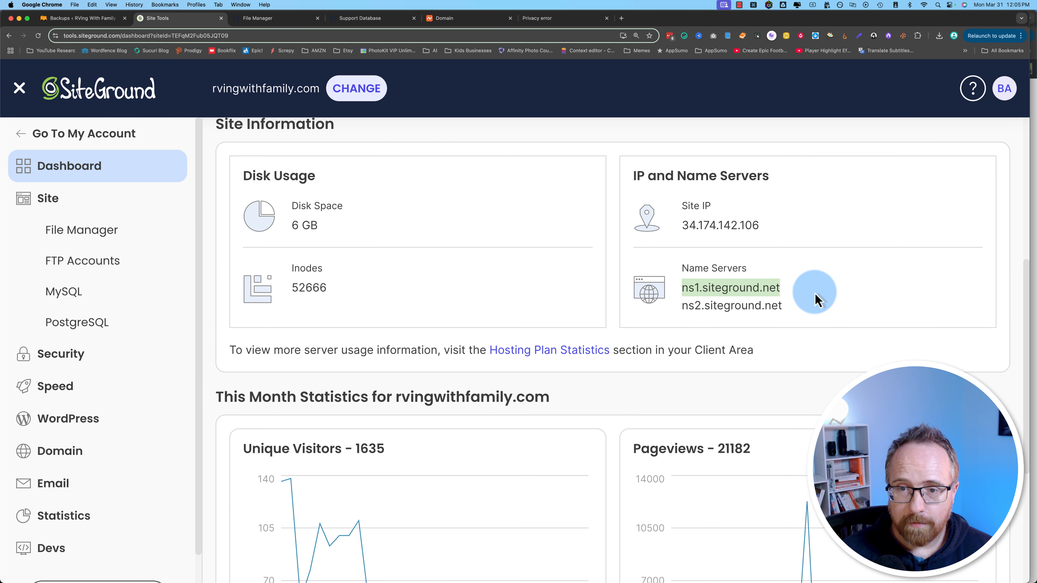
left_click_drag(815, 300, 815, 302)
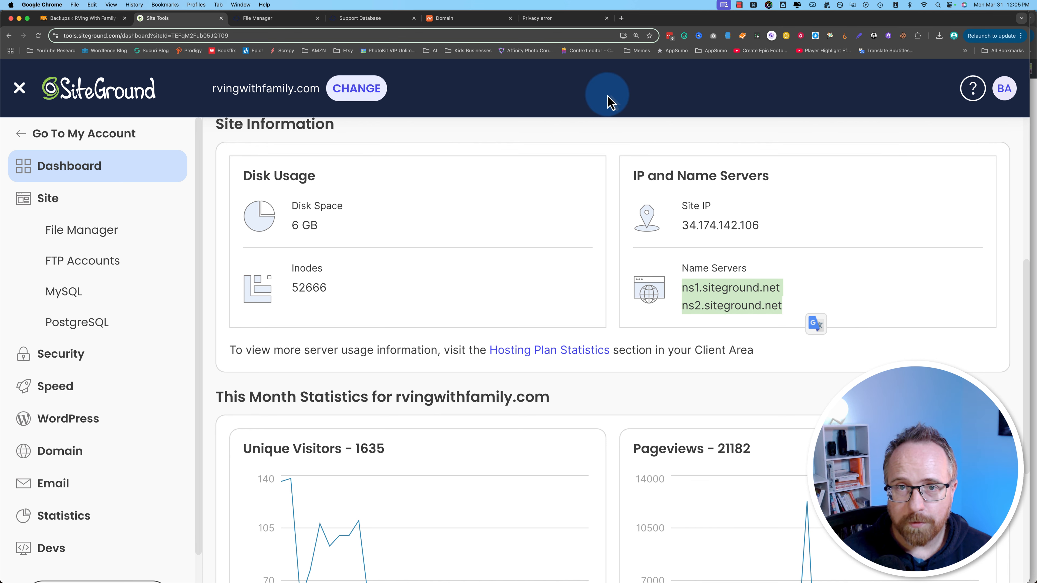
Step: In the MakersHost nameservers article, select ns1.stackdns.com for copying
left_click(441, 21)
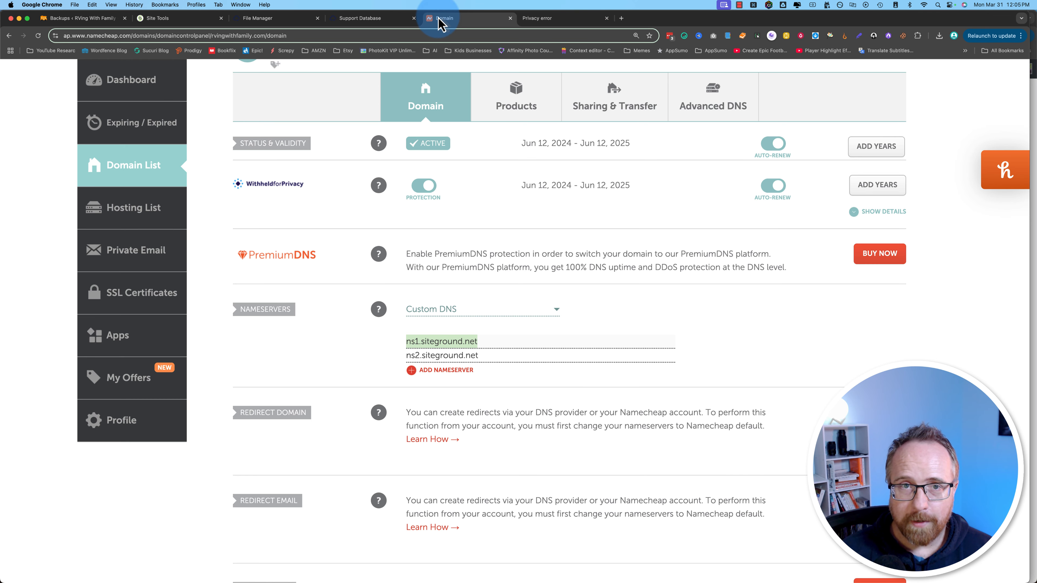
left_click(355, 19)
left_click(405, 311)
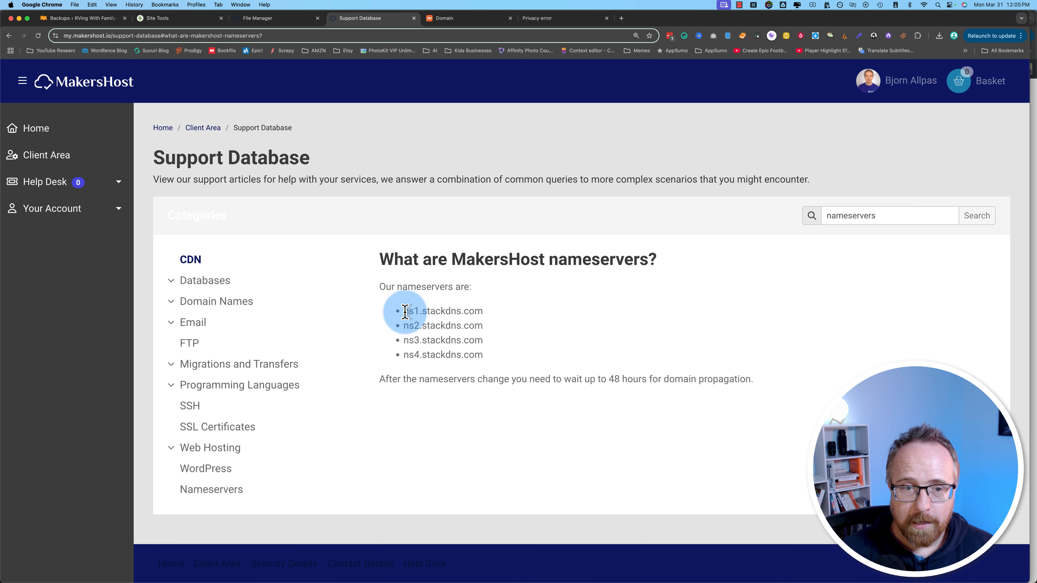
left_click_drag(405, 311, 484, 311)
key("super+c")
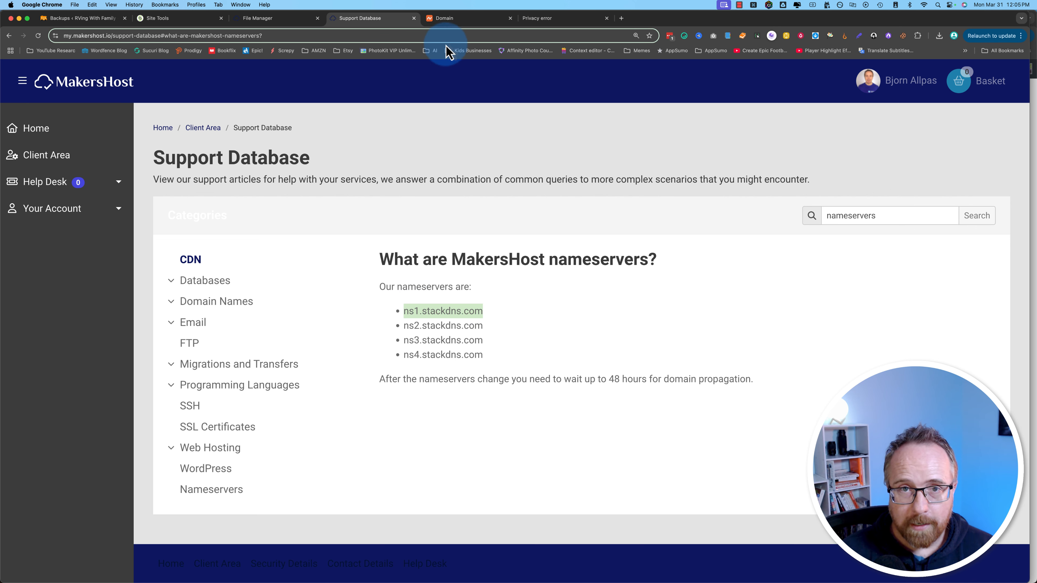
left_click(454, 19)
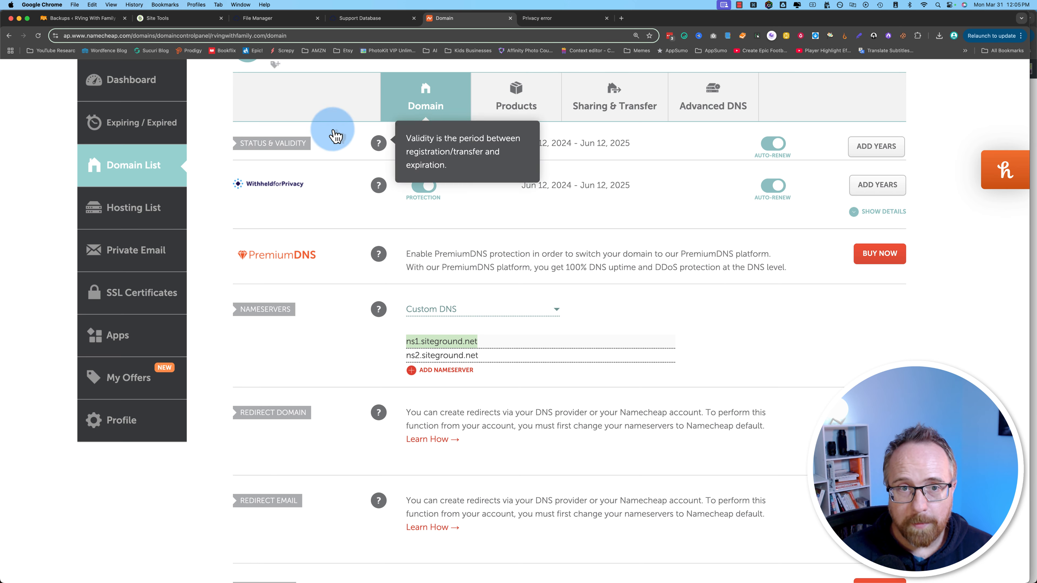
Step: Replace Namecheap's nameservers with ns1 through ns4.stackdns.com, adding rows for the extra two
scroll(493, 215, "up", 1)
left_click(487, 349)
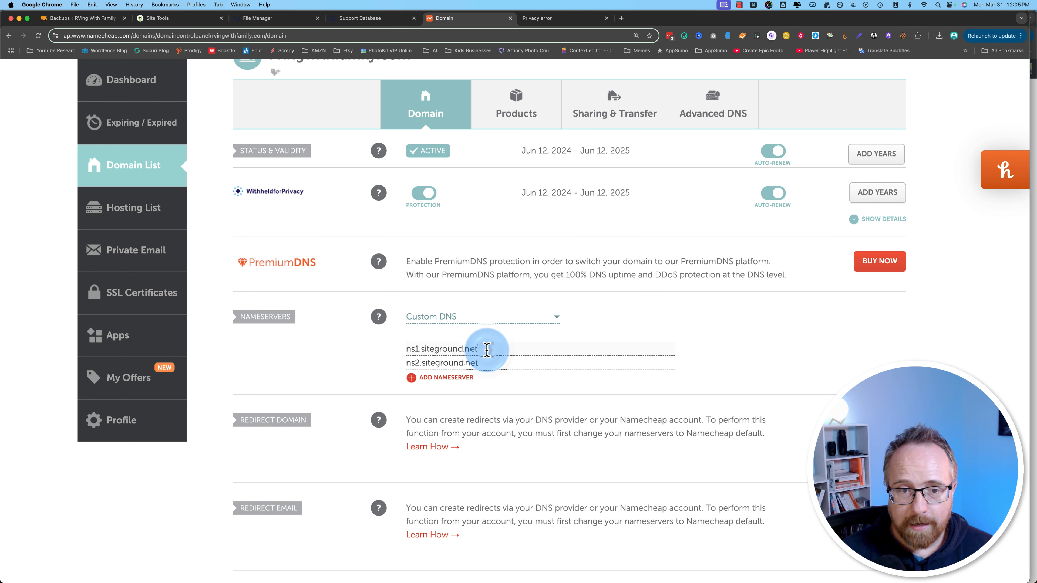
key("super+a")
key("super+v")
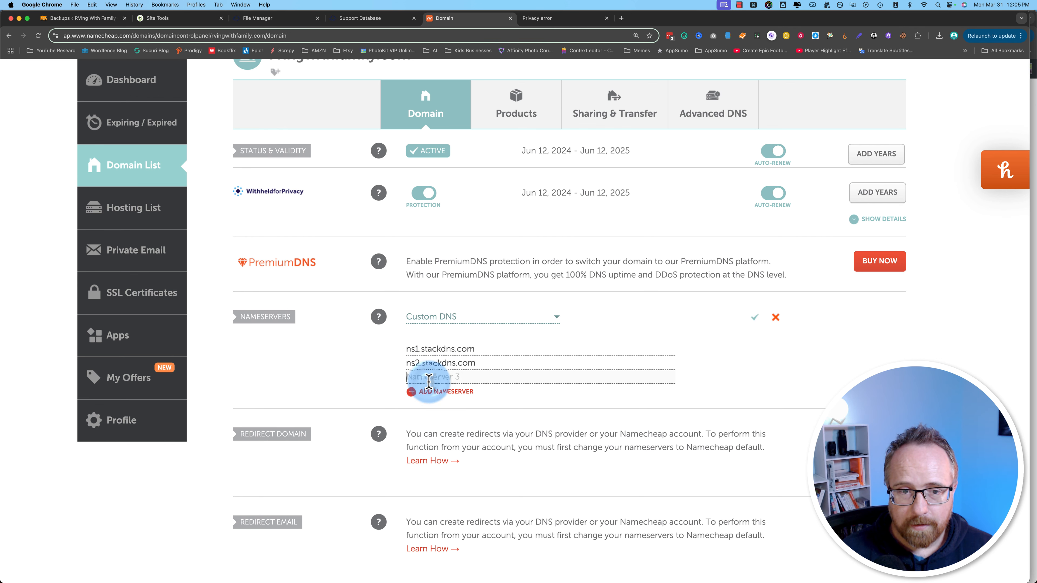
type("ns3.stackdns.com")
left_click(426, 392)
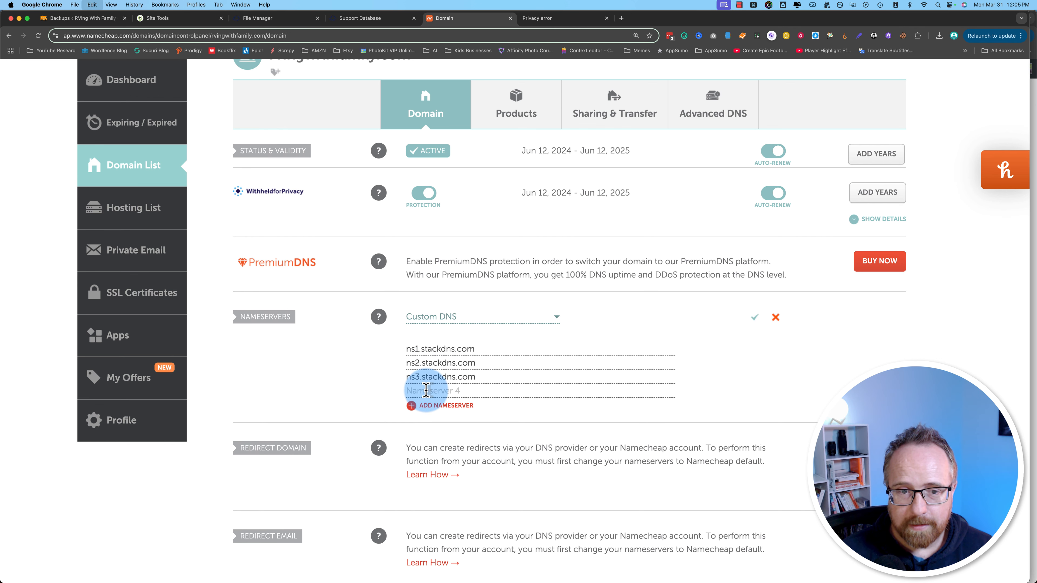
left_click(412, 391)
type("ns4.stackdns.com")
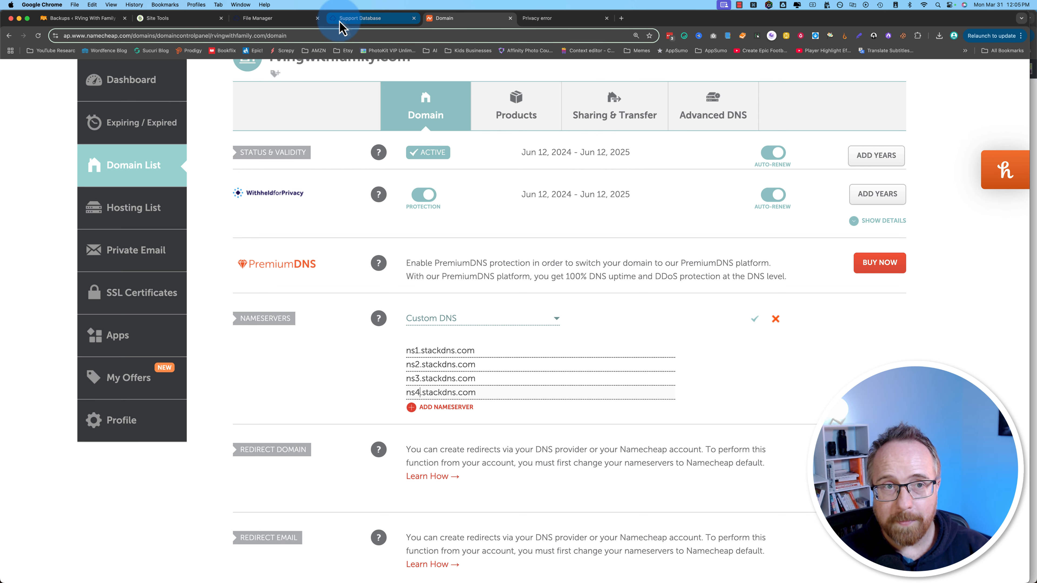
left_click(297, 26)
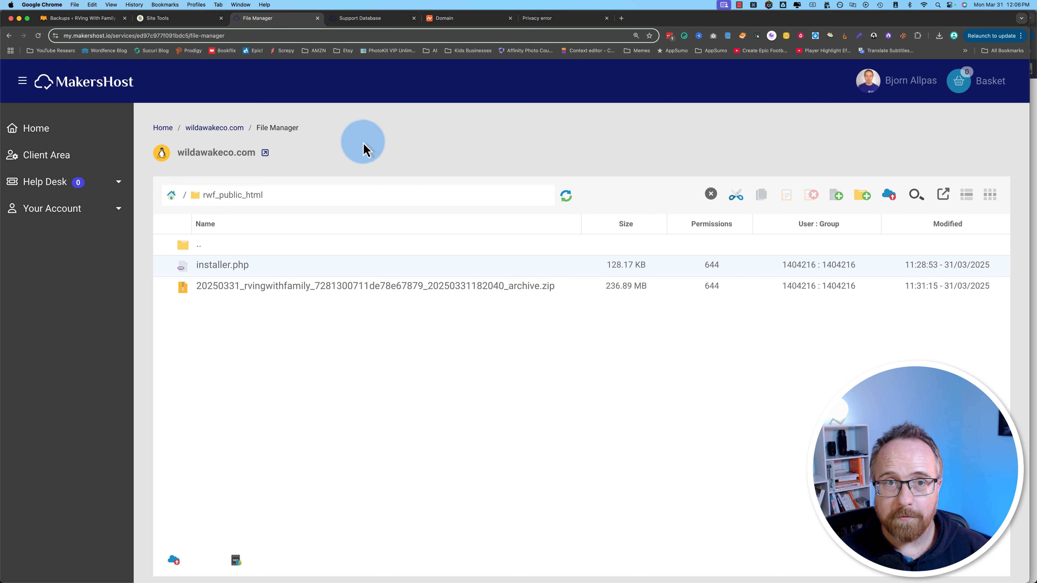
Step: View the Duplicator Backups page with the 236.89MB 20250331_rvingwithfamily backup
left_click(80, 18)
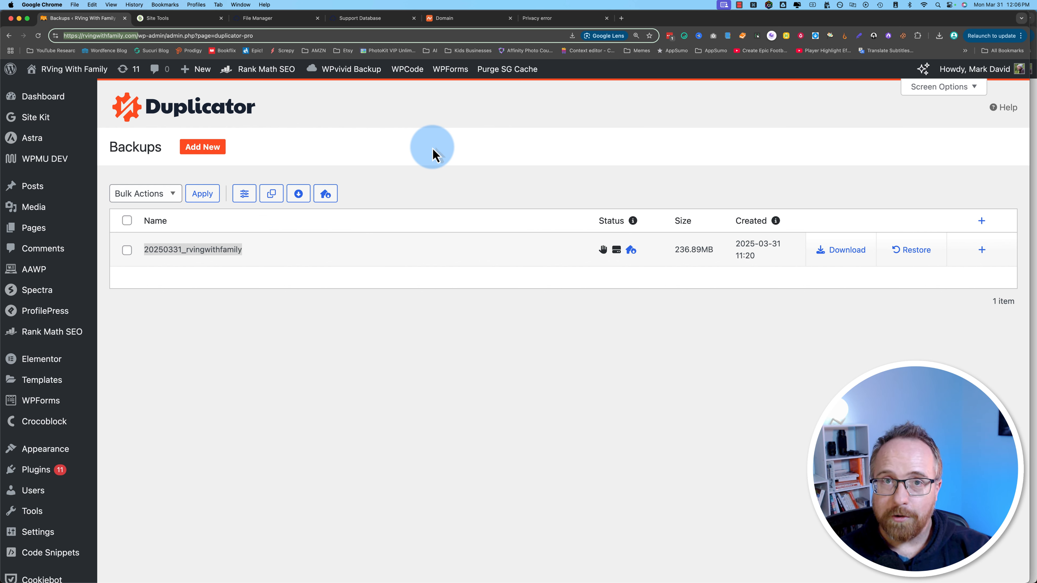
Step: Check the ns1 stackdns.com nameserver entry in Namecheap, then move to the Duplicator Pro tab
left_click(447, 19)
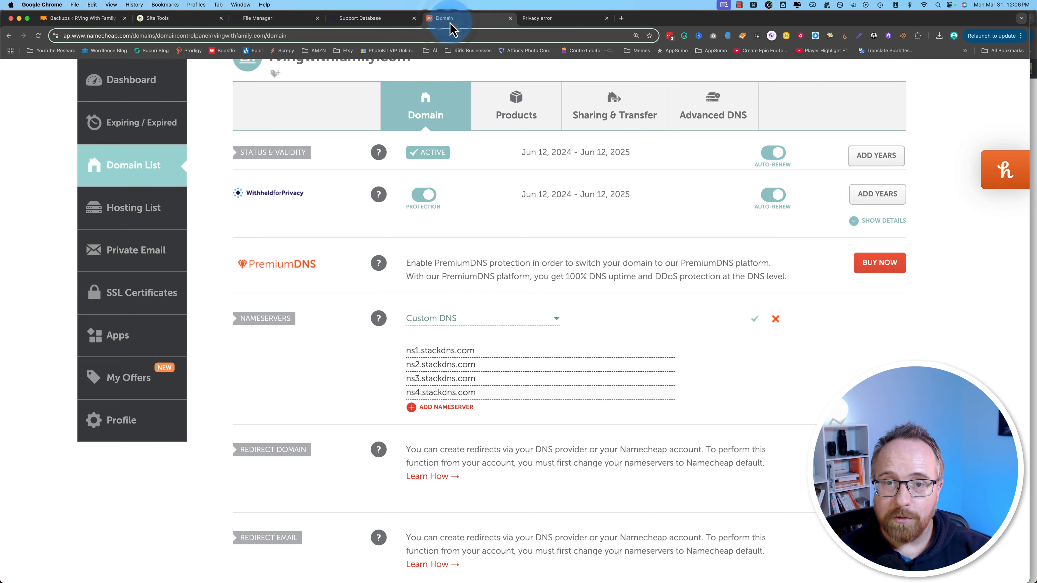
left_click_drag(482, 350, 388, 363)
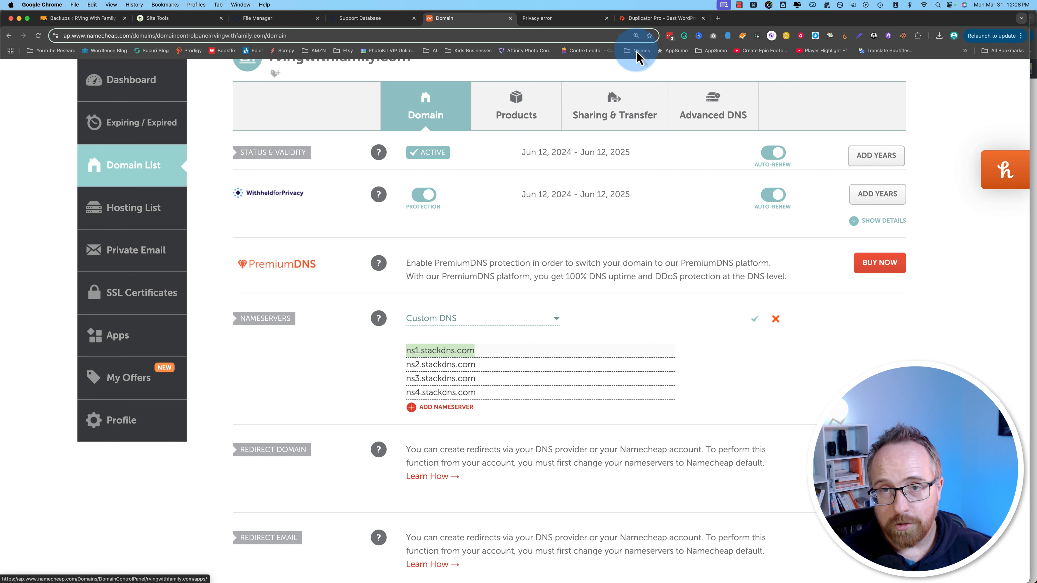
left_click(653, 18)
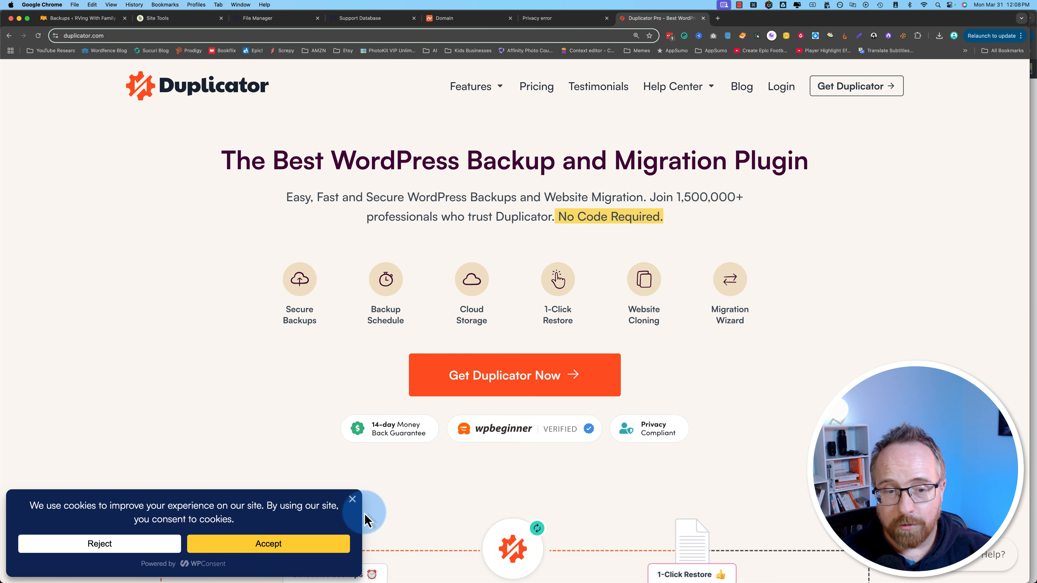
Step: Dismiss the cookie consent notice and open Duplicator's Pricing page
left_click(352, 499)
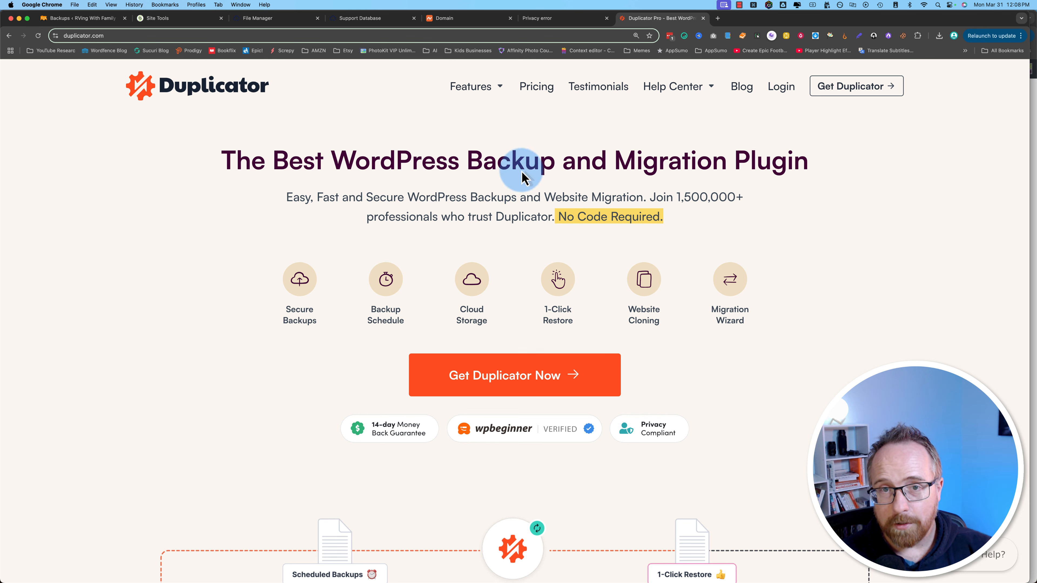
left_click(536, 86)
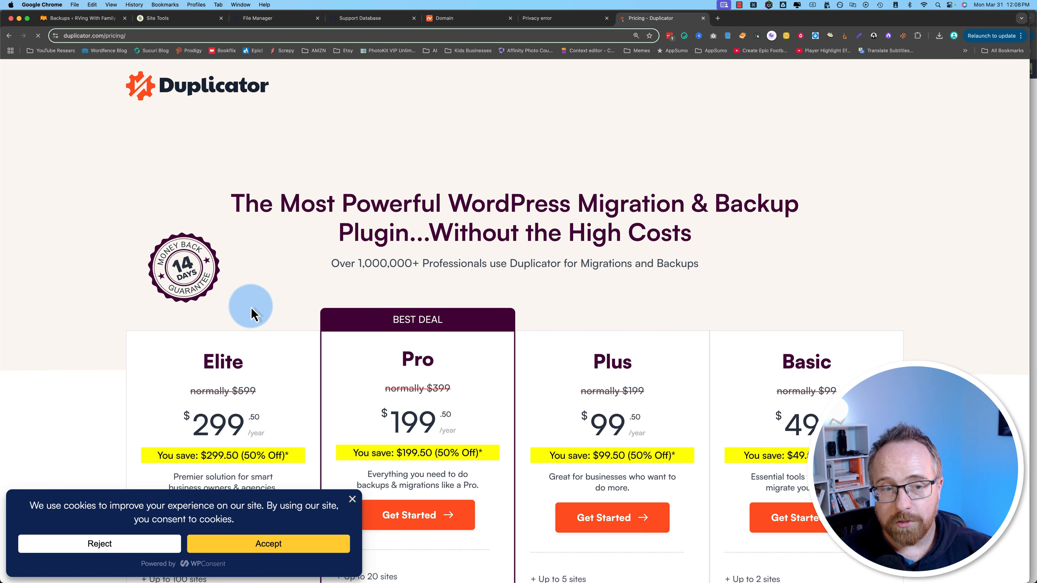
scroll(251, 306, "down", 1)
left_click(352, 499)
scroll(352, 507, "down", 6)
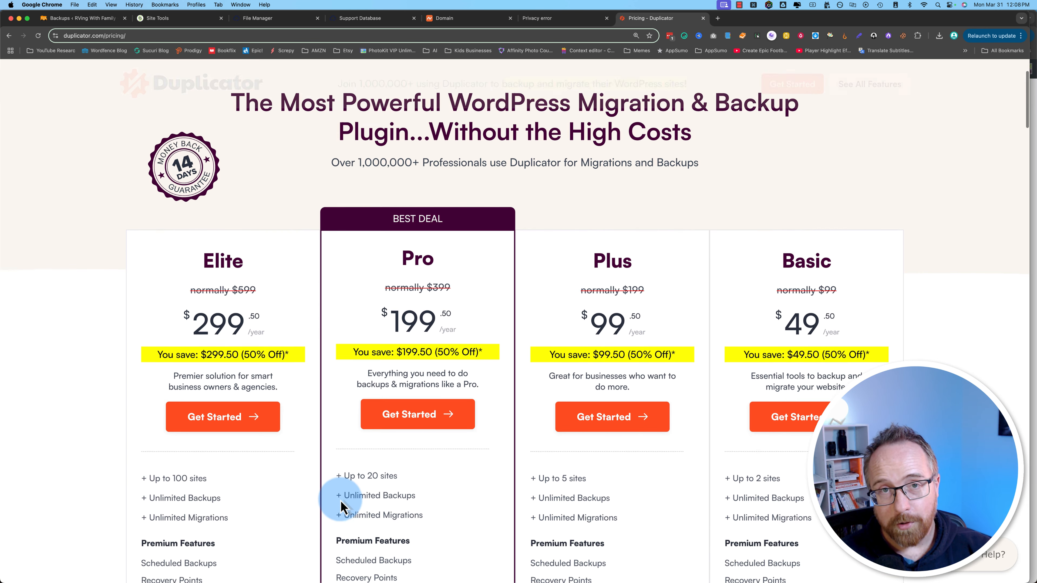
scroll(342, 507, "up", 1)
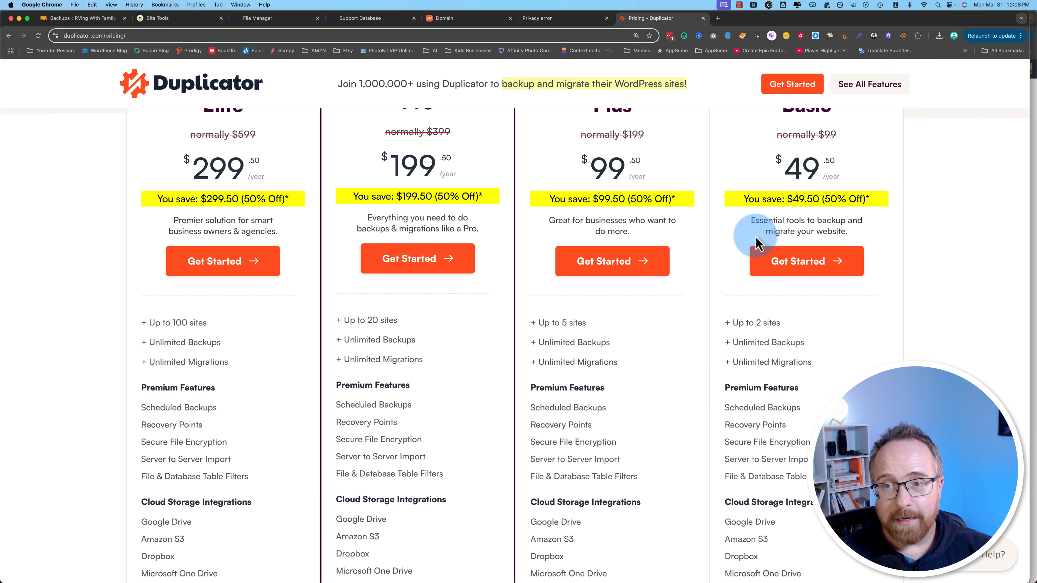
Step: Highlight the Basic plan's Cloud Storage Integrations and Advanced Migration Tools features
scroll(783, 348, "down", 2)
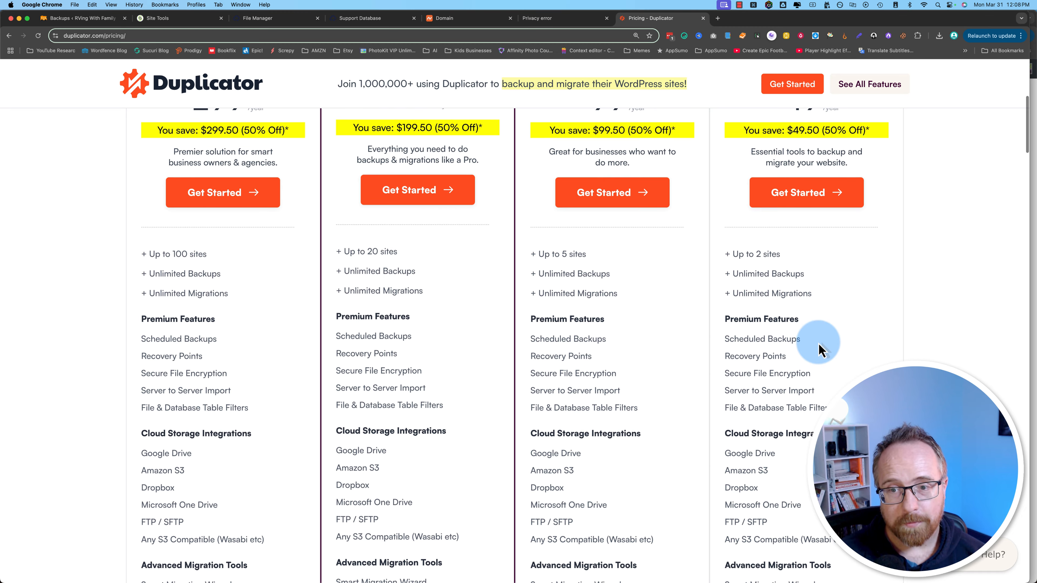
scroll(822, 343, "down", 1)
scroll(729, 338, "down", 1)
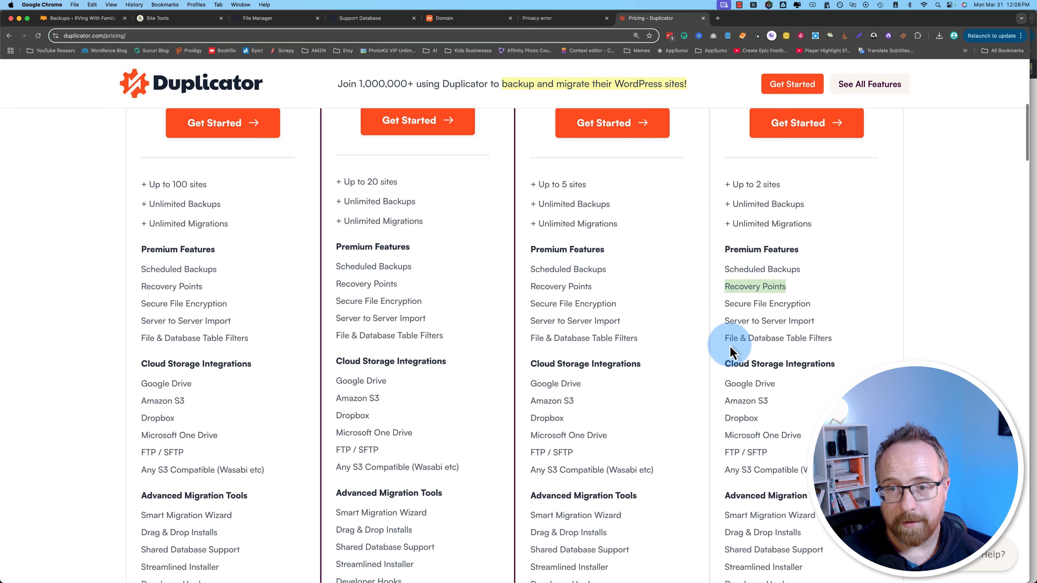
scroll(783, 314, "down", 5)
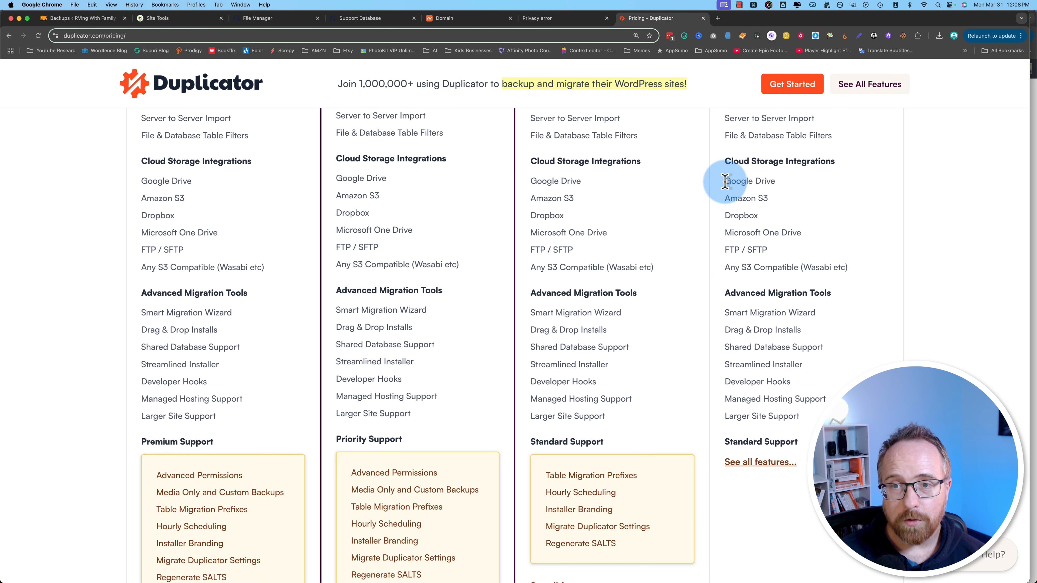
left_click_drag(724, 178, 871, 283)
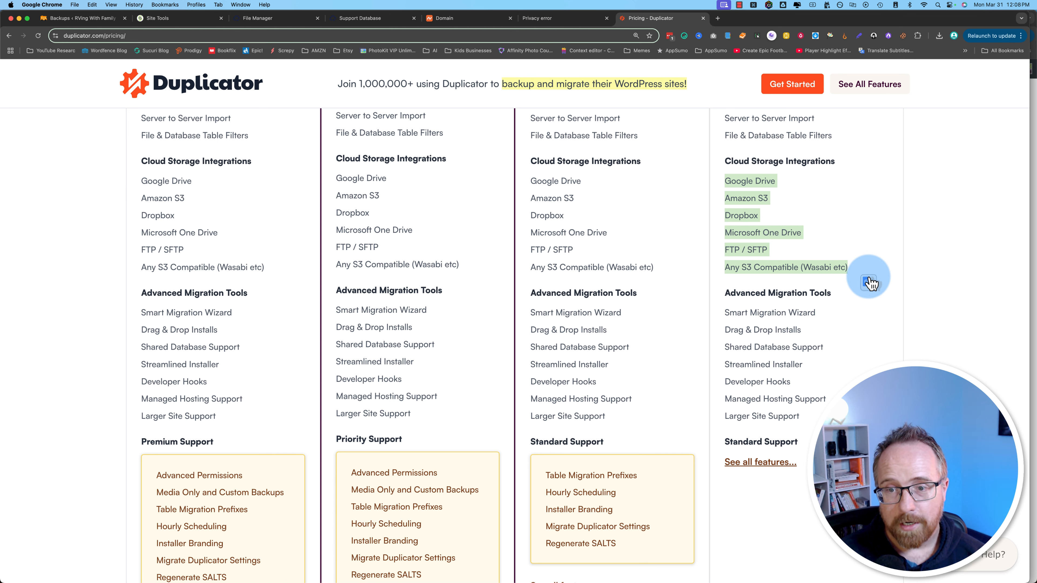
left_click_drag(725, 309, 809, 421)
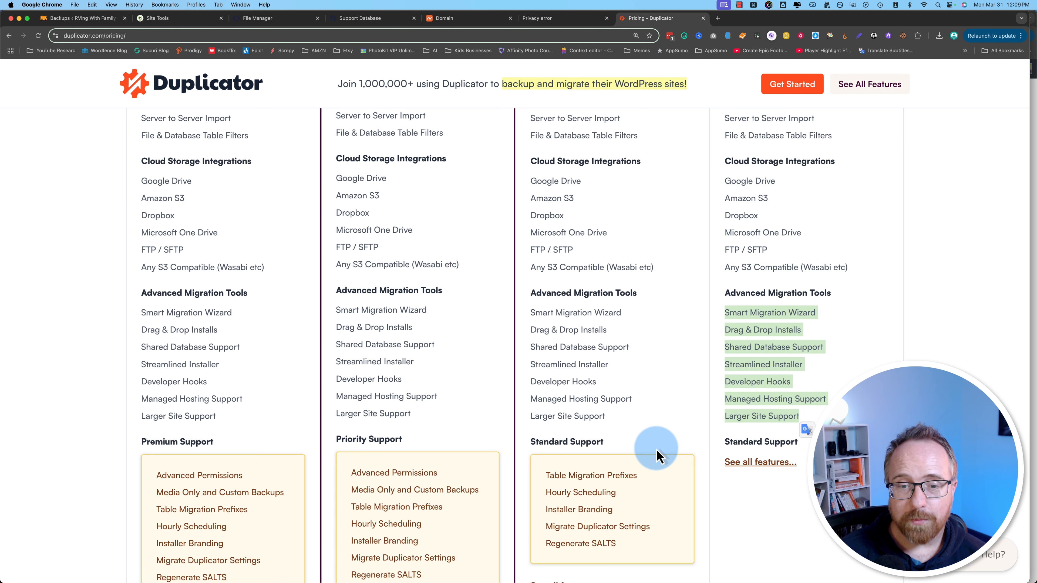
Step: Review the remaining Elite, Pro, Plus and Basic feature comparisons
scroll(657, 456, "down", 1)
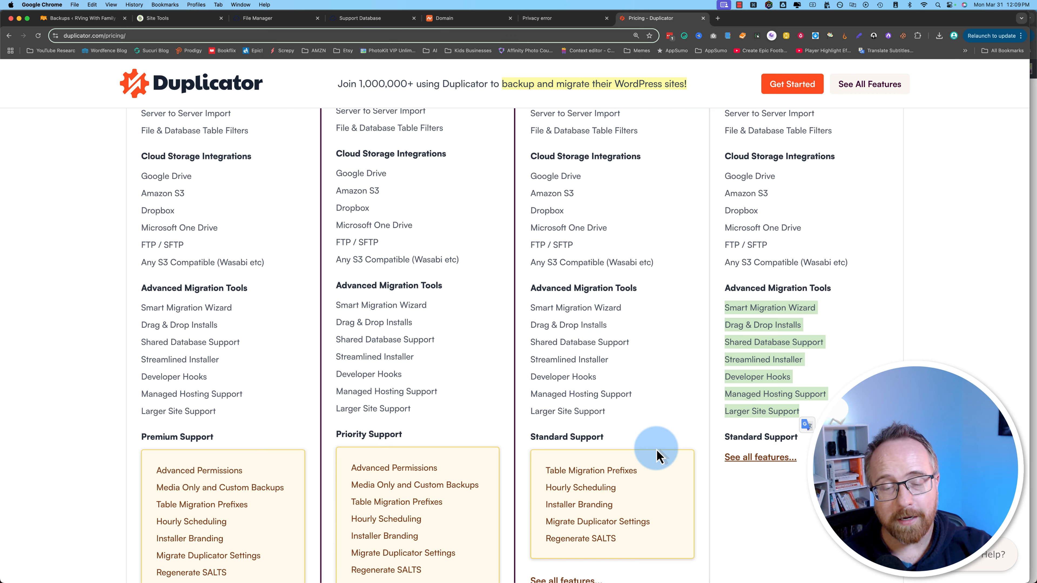
scroll(657, 455, "down", 2)
scroll(682, 456, "up", 5)
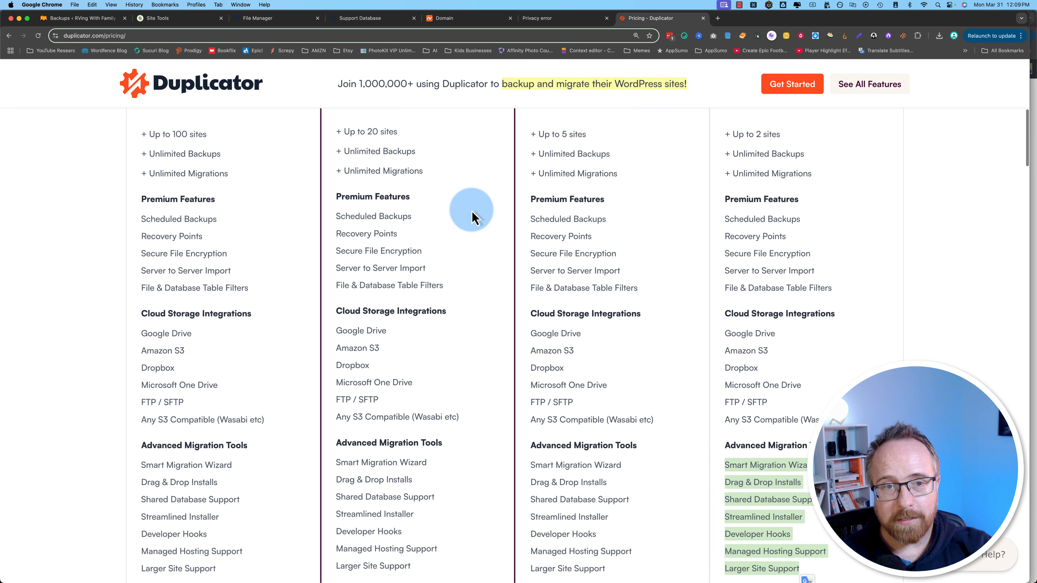
scroll(472, 217, "up", 5)
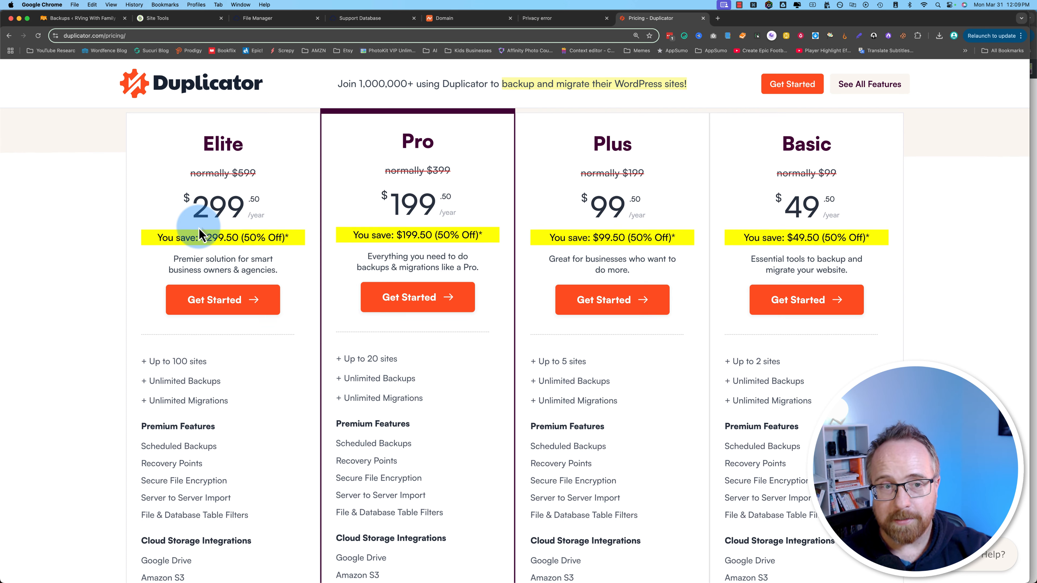
scroll(198, 228, "down", 10)
scroll(199, 236, "down", 2)
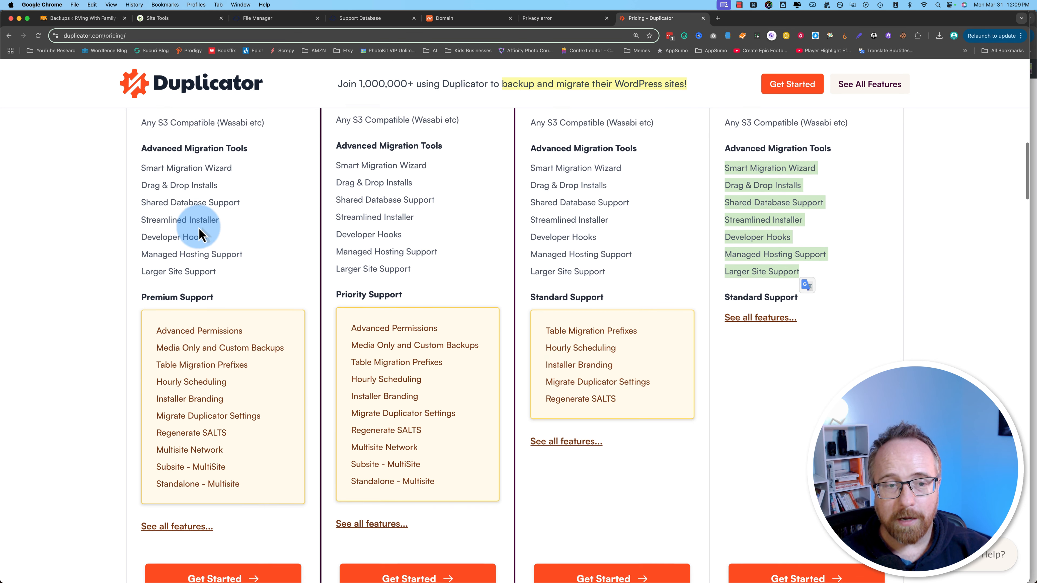
scroll(312, 347, "down", 1)
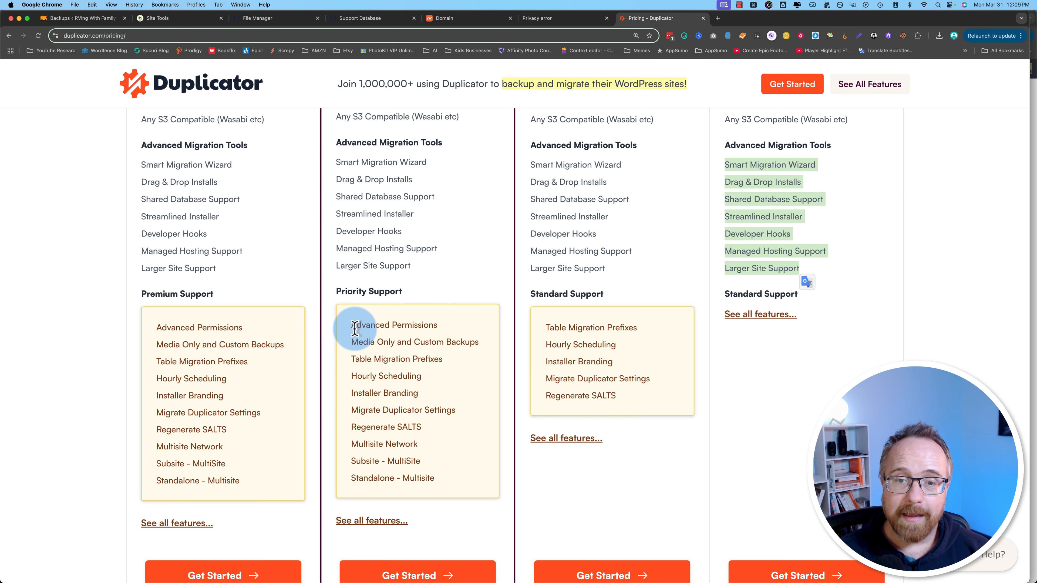
scroll(493, 328, "up", 15)
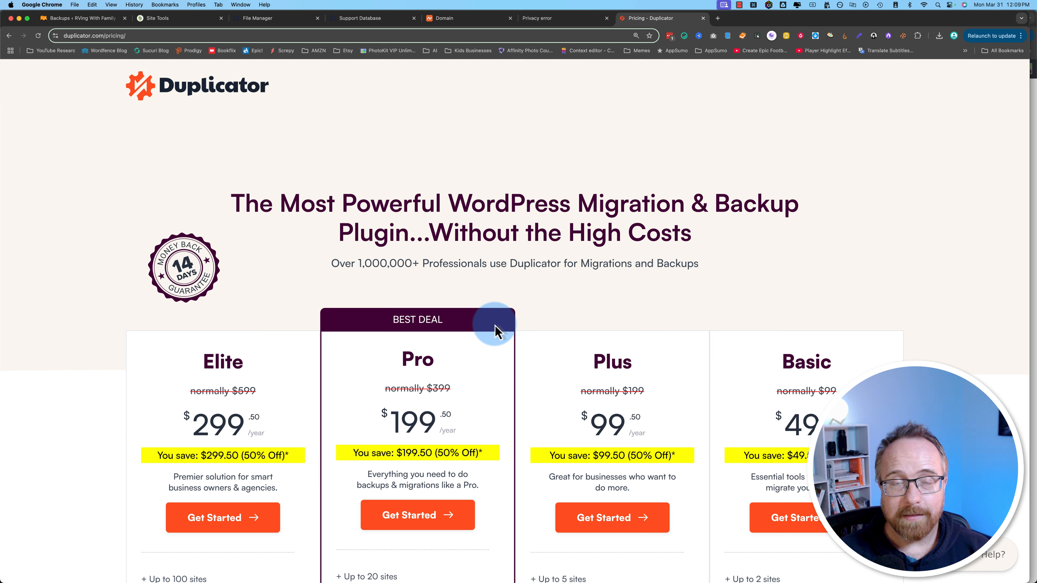